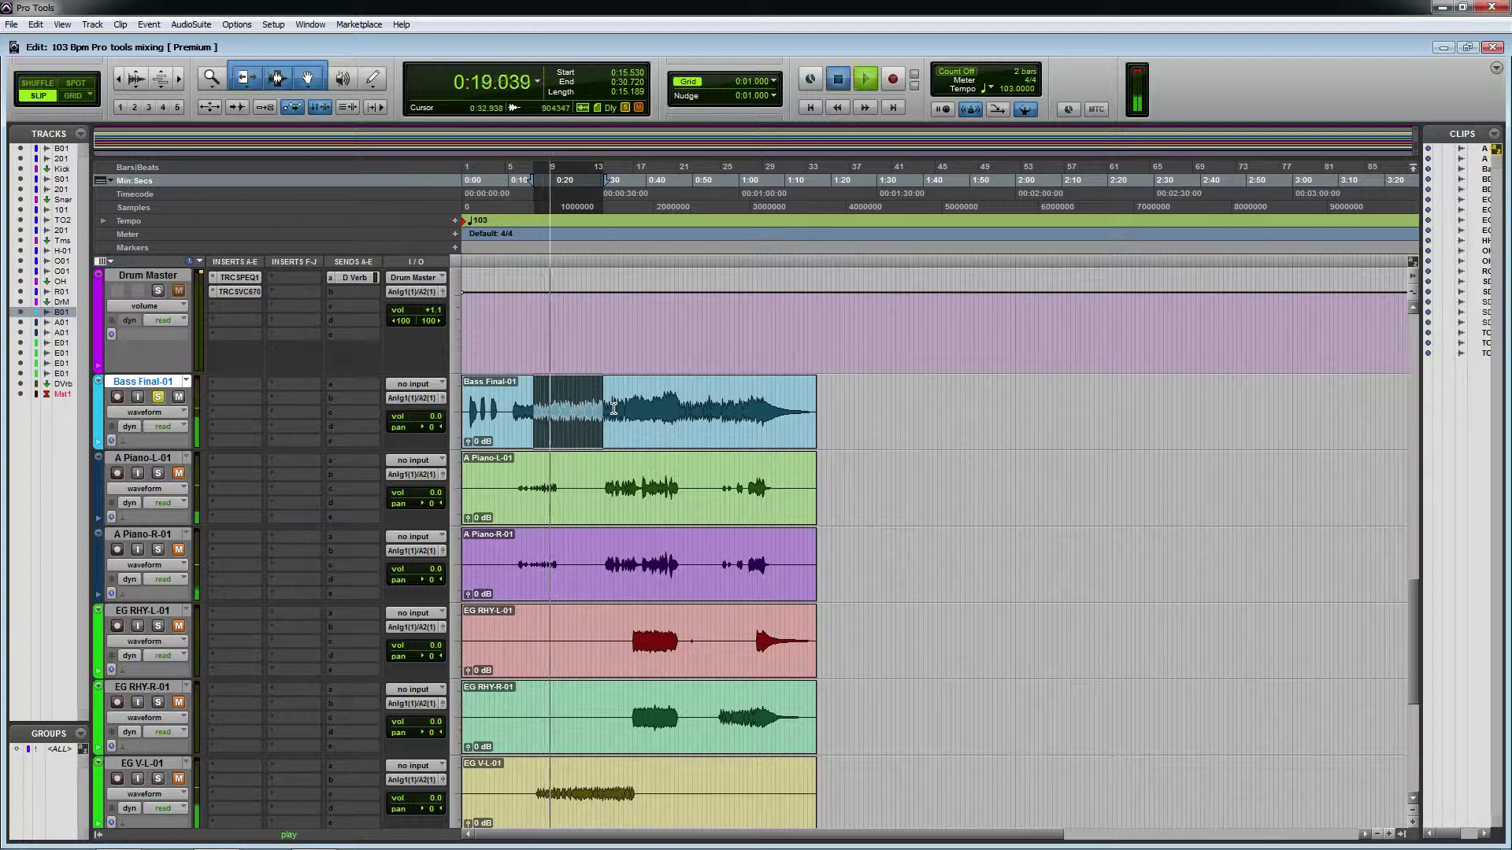
Select 0:32.938 to 0:51.882 on the Bass Final-01 clip and audition it.
left_click_drag(614, 406, 701, 407)
key("space")
scroll(659, 420, "up", 2)
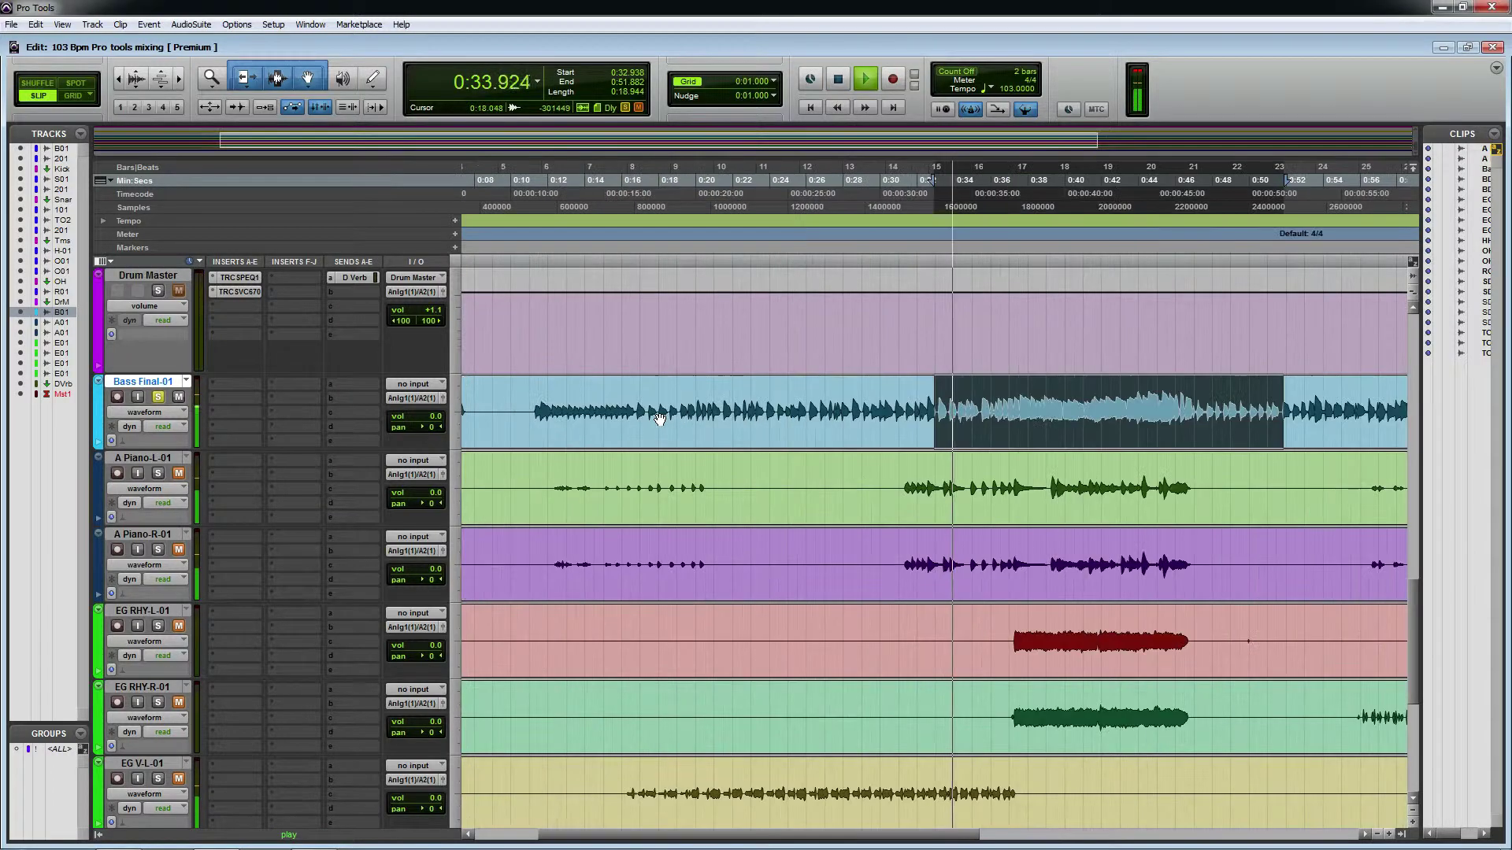
scroll(658, 419, "down", 1)
Insert an EQ3 7-Band plug-in on the Bass Final-01 track's first insert slot.
left_click(157, 396)
key("space")
left_click(228, 386)
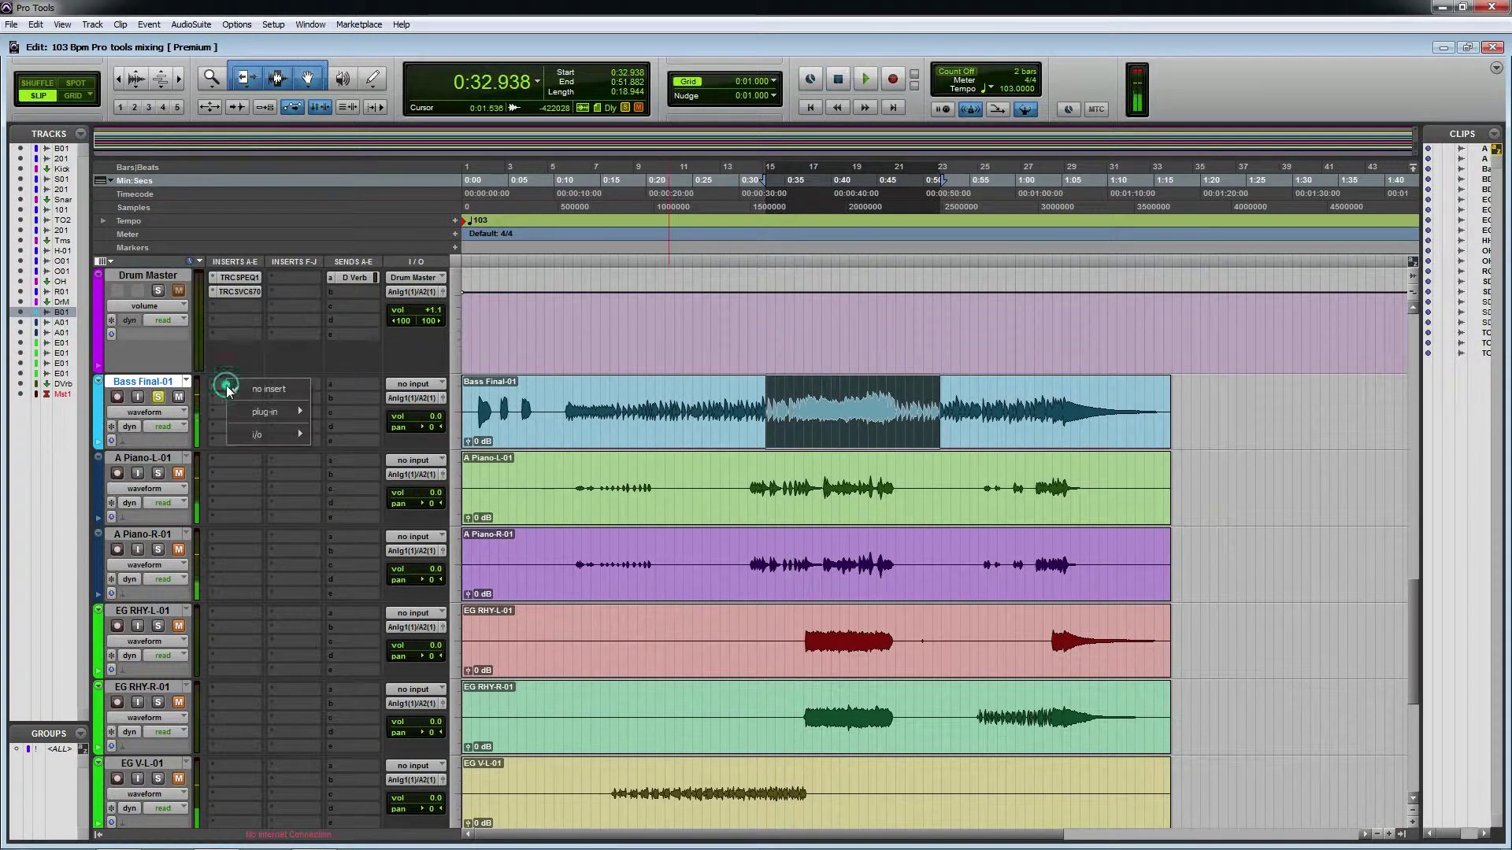
mouse_move(264, 411)
mouse_move(367, 414)
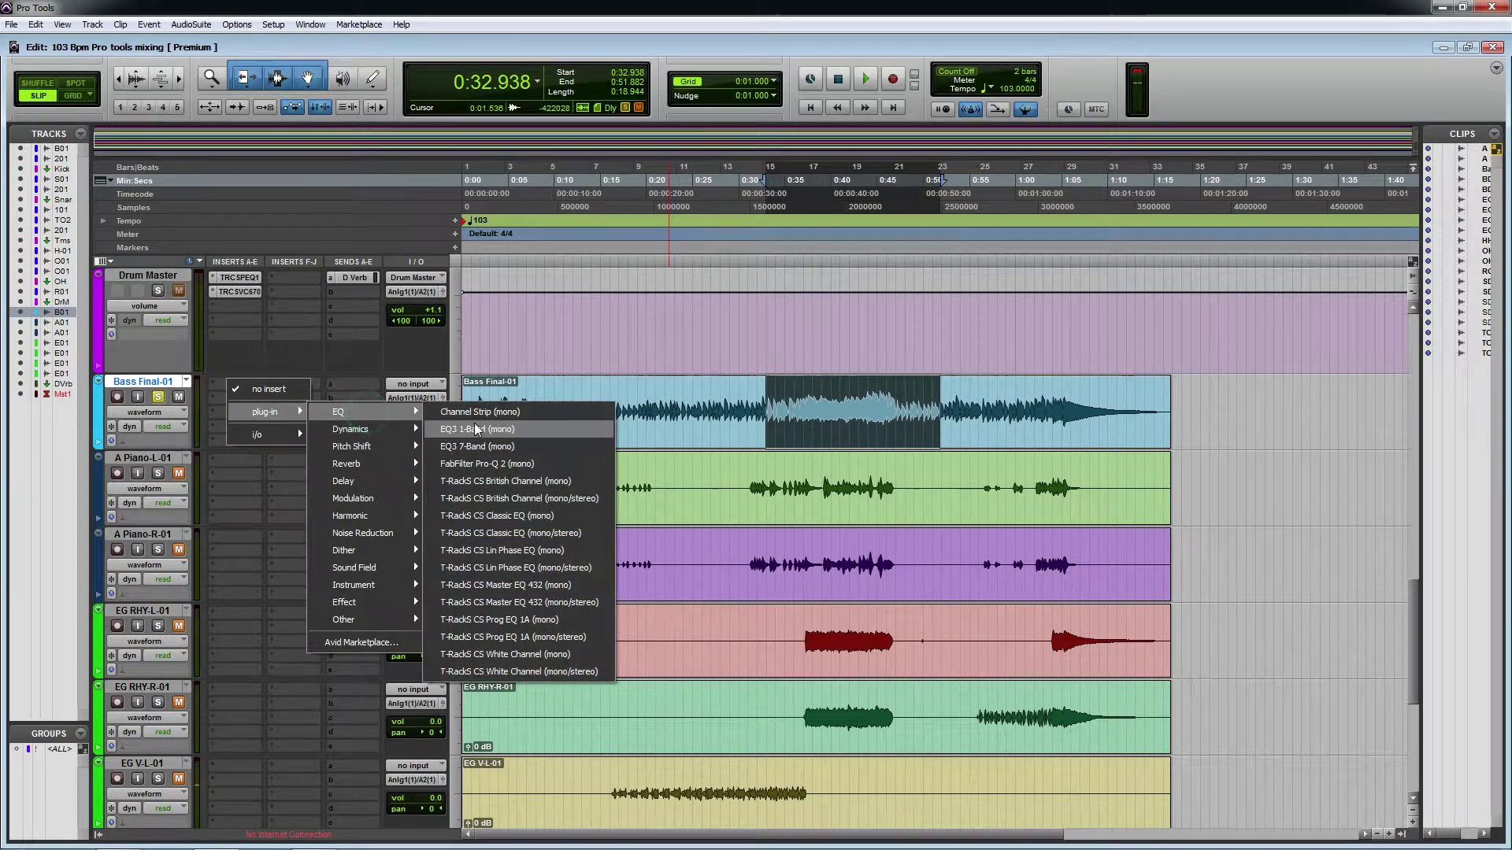
left_click(510, 446)
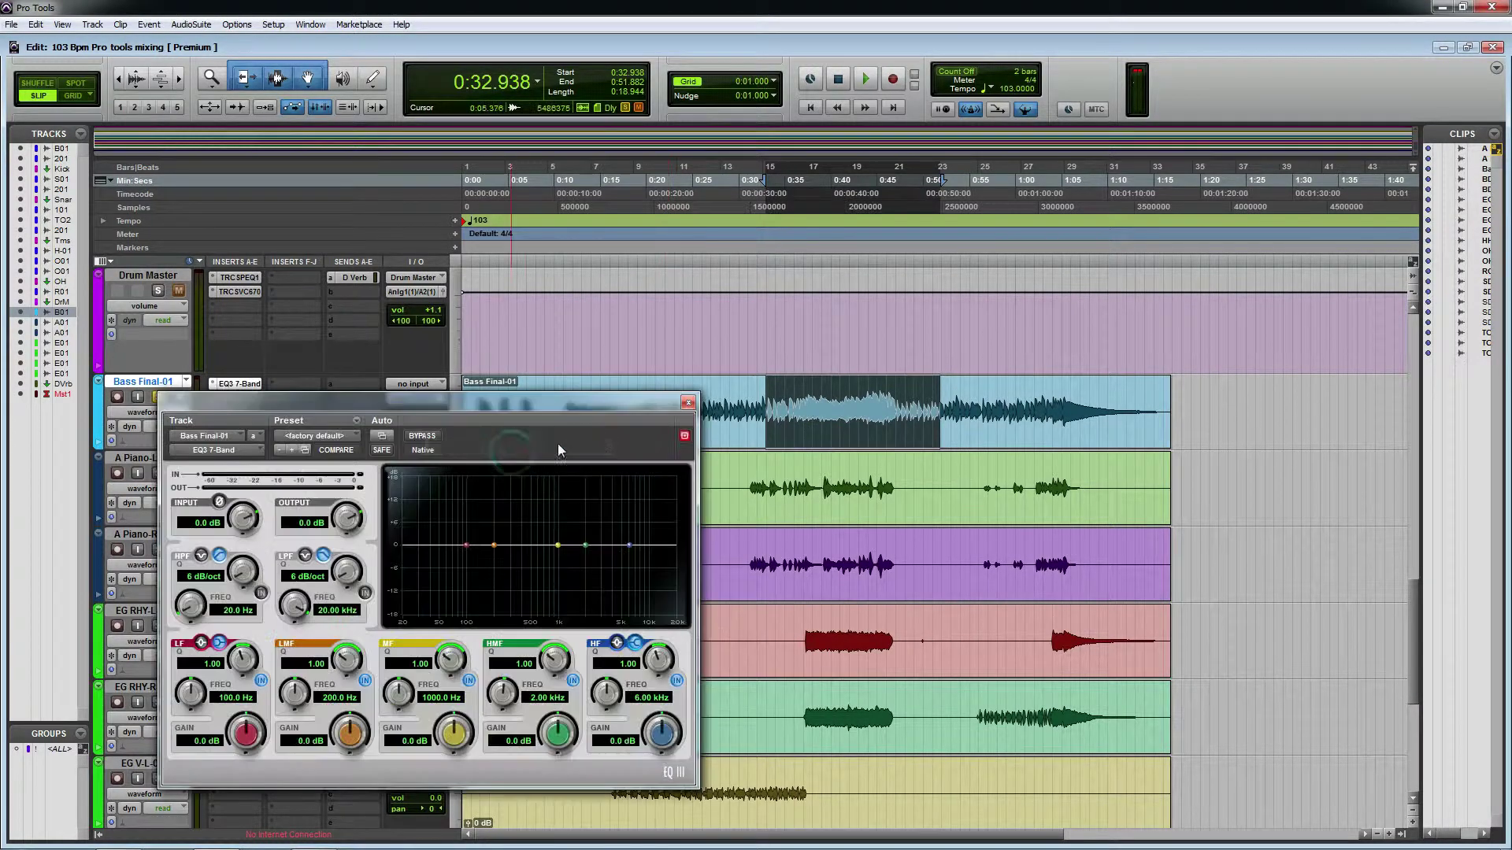
Set a 24 dB/oct high-pass at 38.1 Hz with a 2.1 dB low boost at 94.1 Hz.
key("space")
left_click_drag(485, 394, 475, 290)
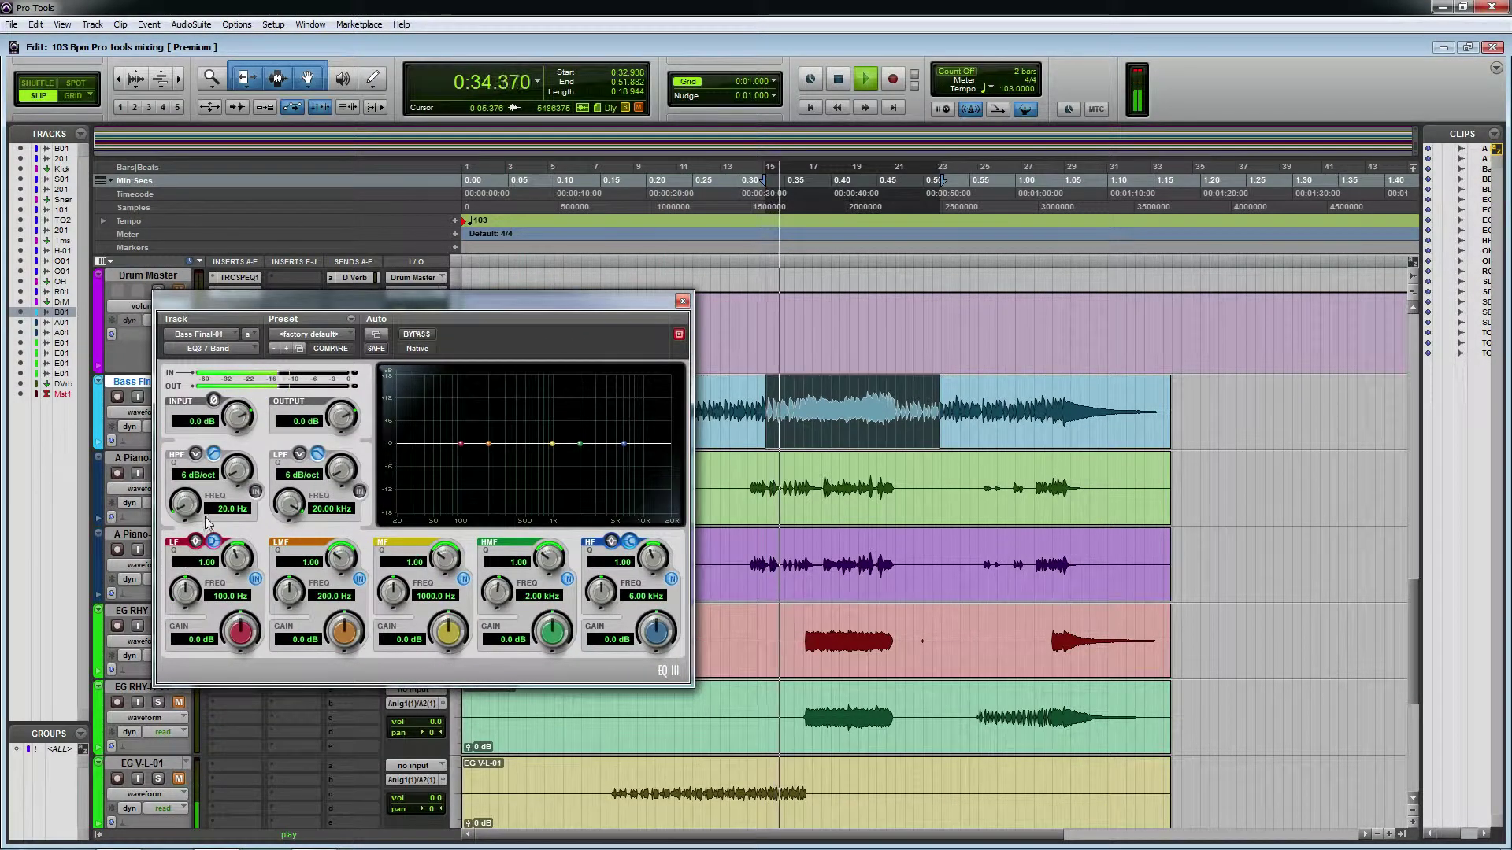
key("space")
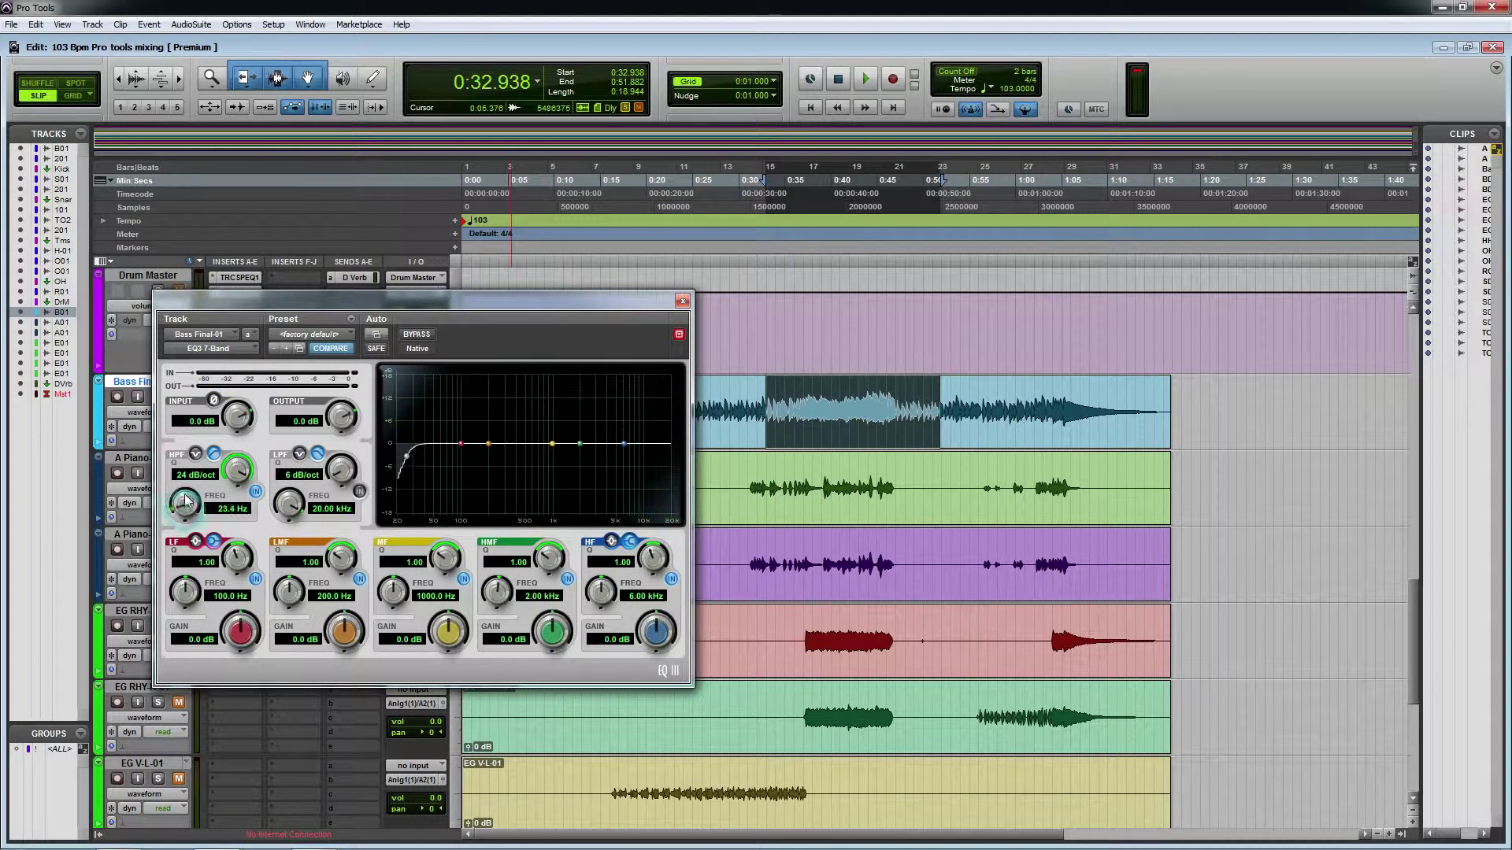
key("space")
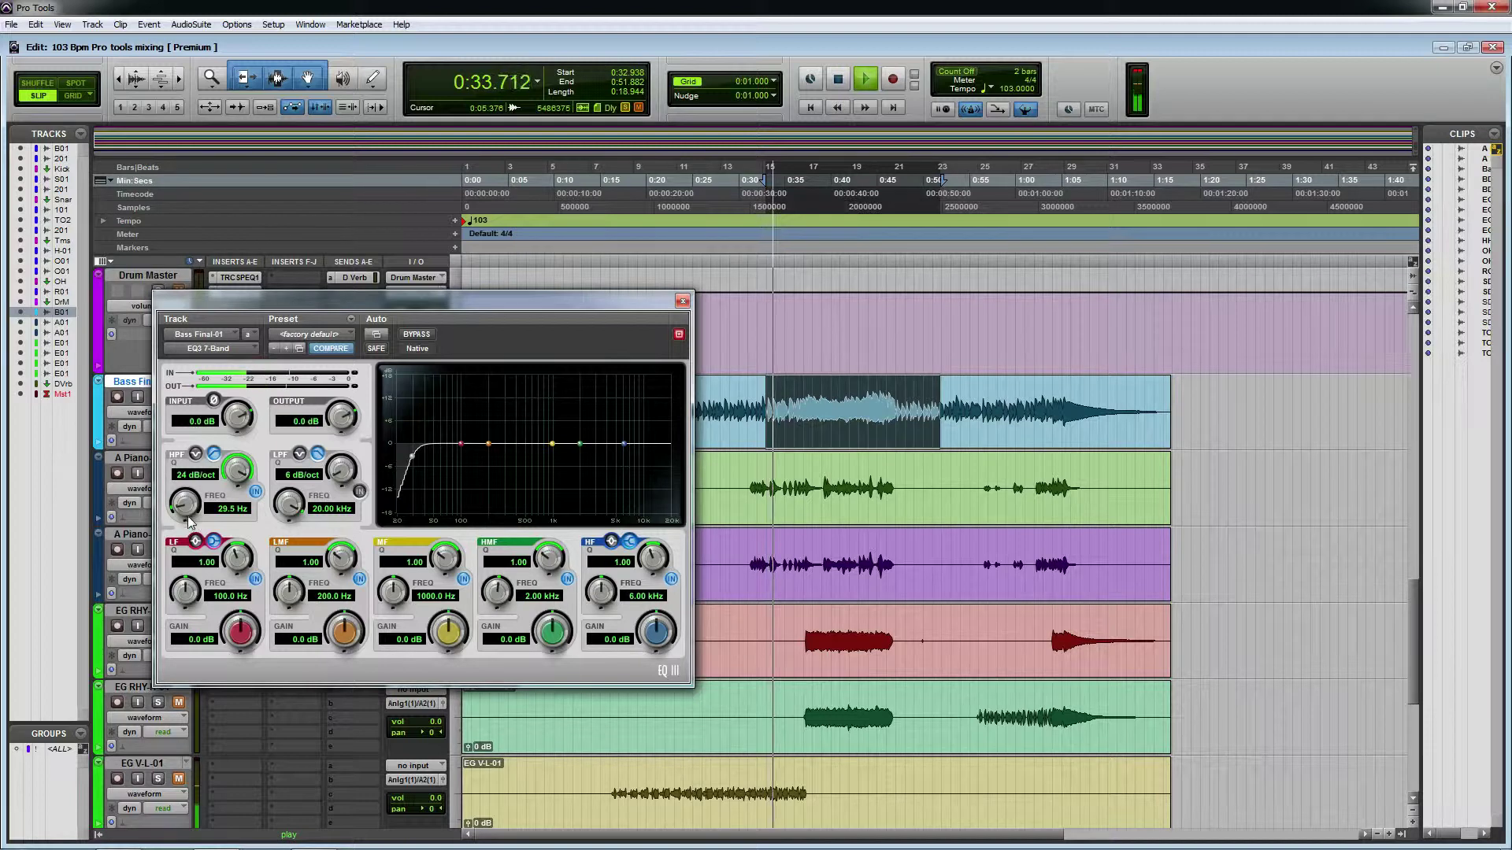
scroll(187, 496, "up", 4)
left_click_drag(187, 491, 191, 478)
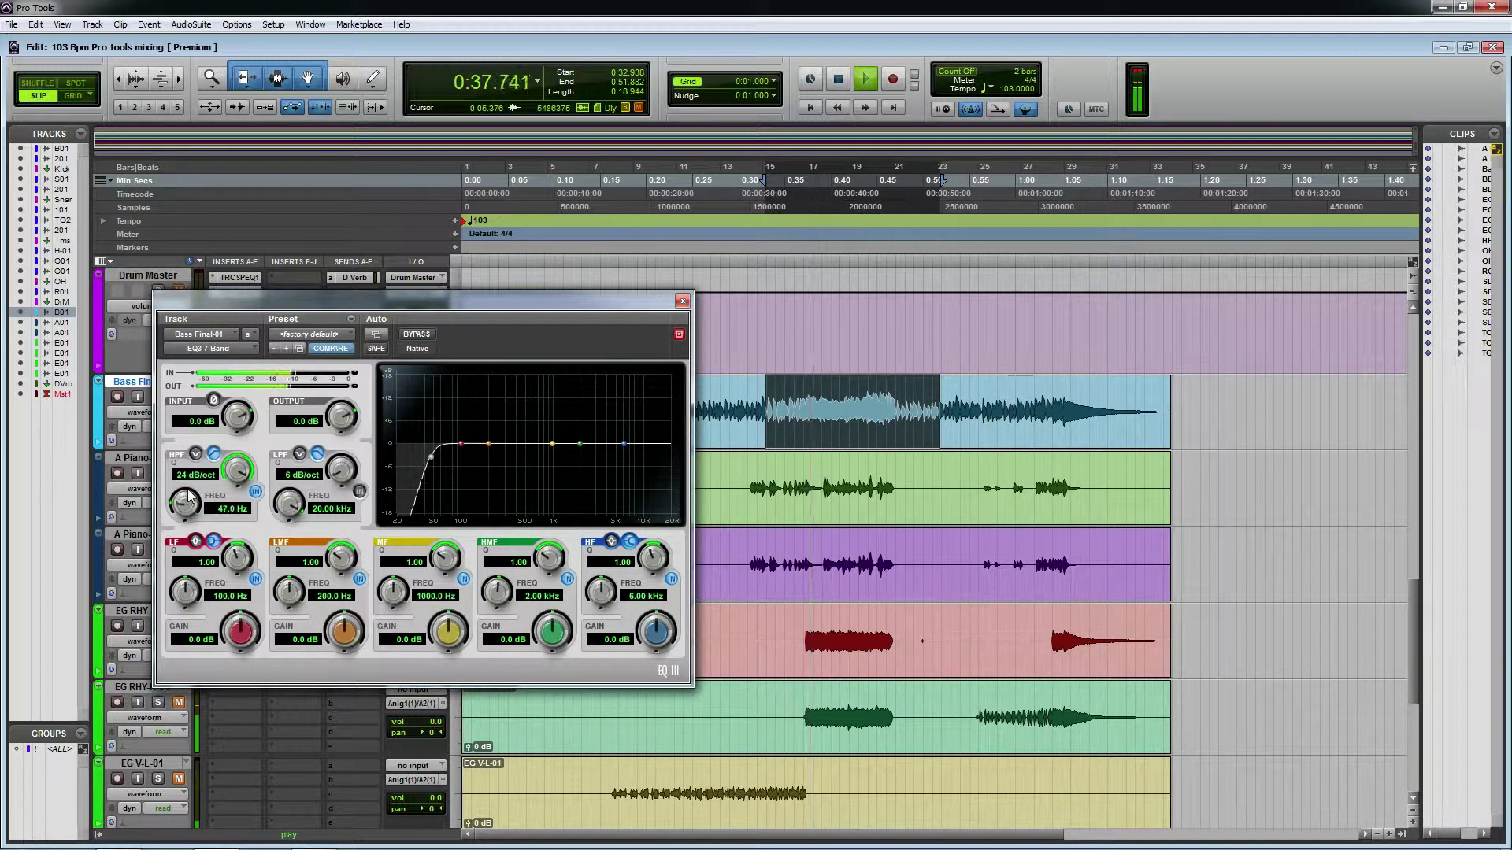
scroll(185, 504, "down", 4)
scroll(185, 504, "up", 3)
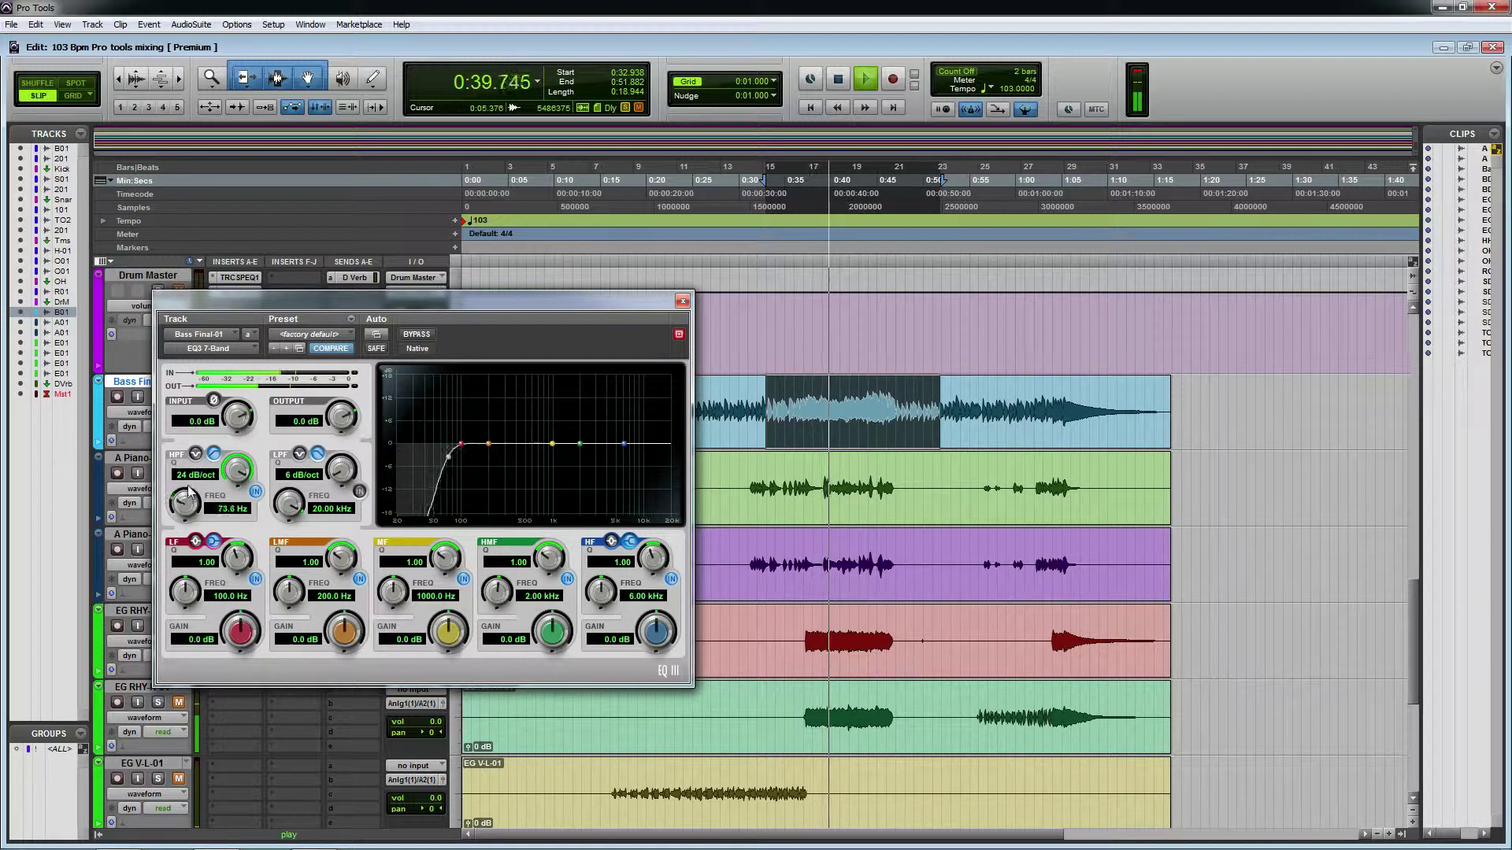
scroll(185, 508, "down", 2)
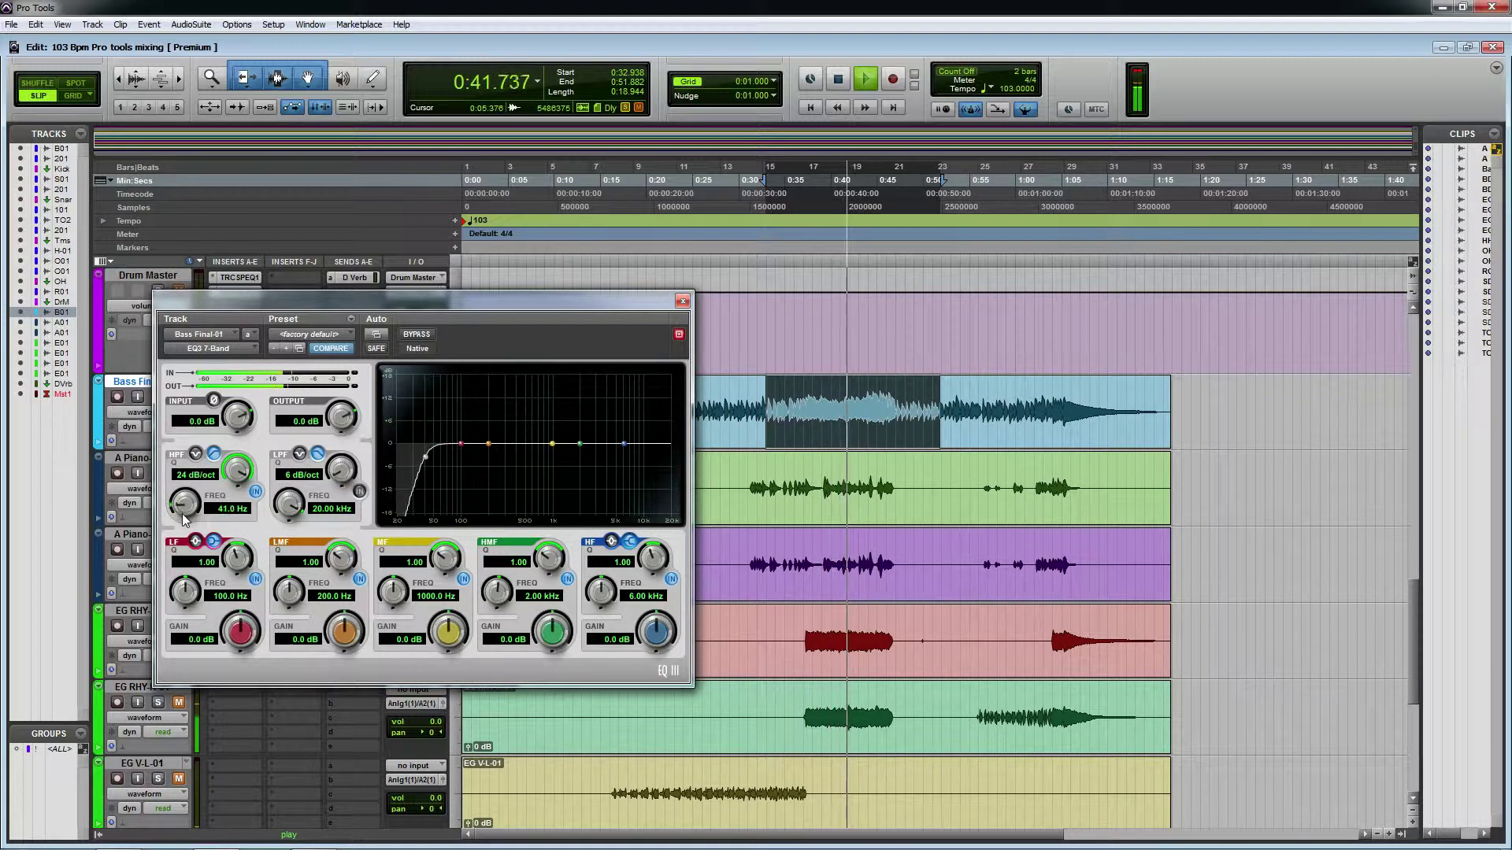
key("space")
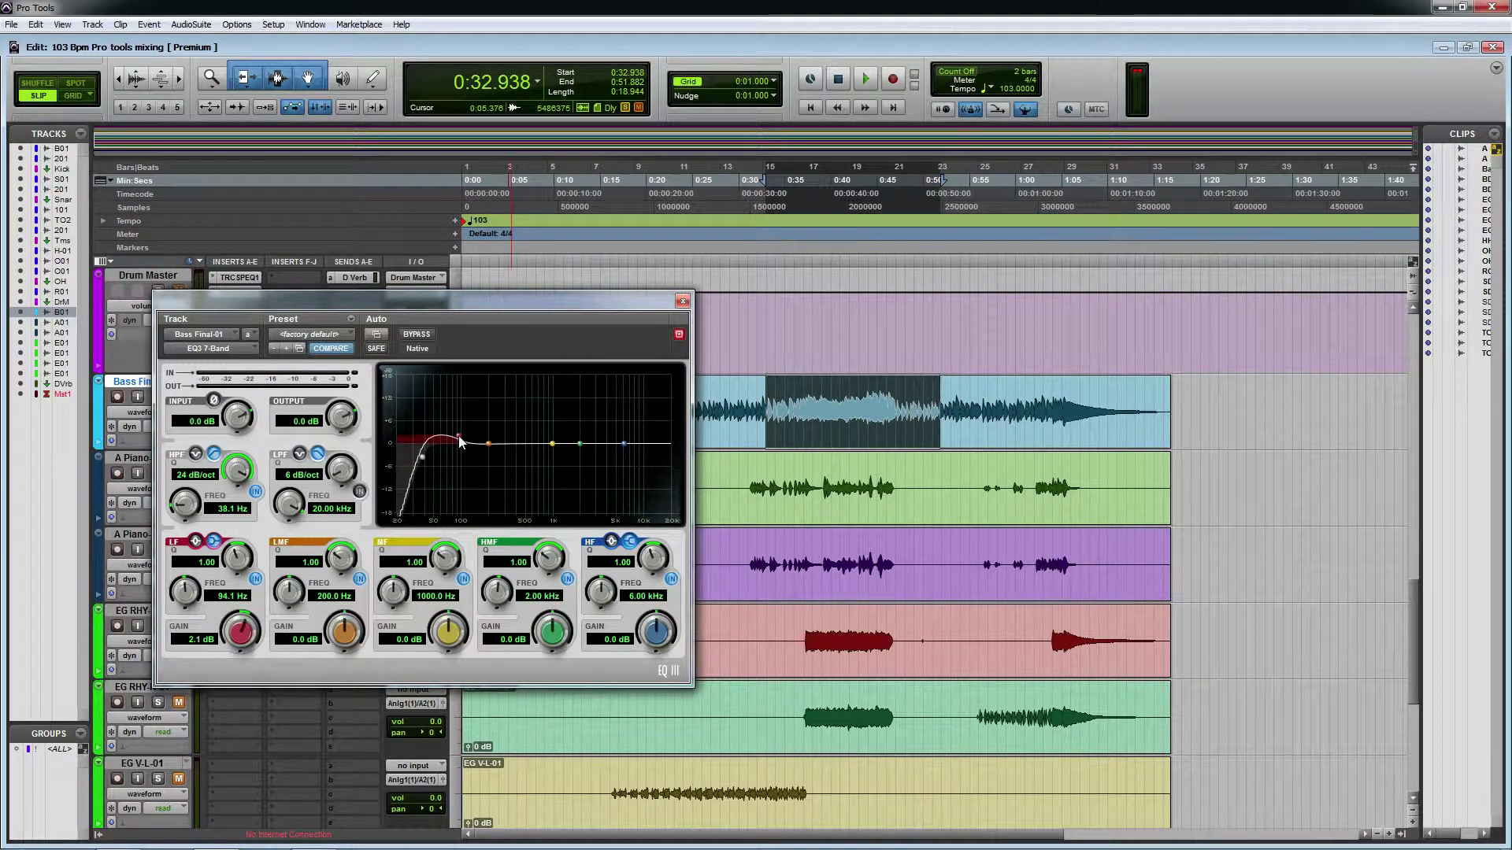
Shape the low-mid band into a 3.3 dB cut at 103.9 Hz while auditioning.
key("space")
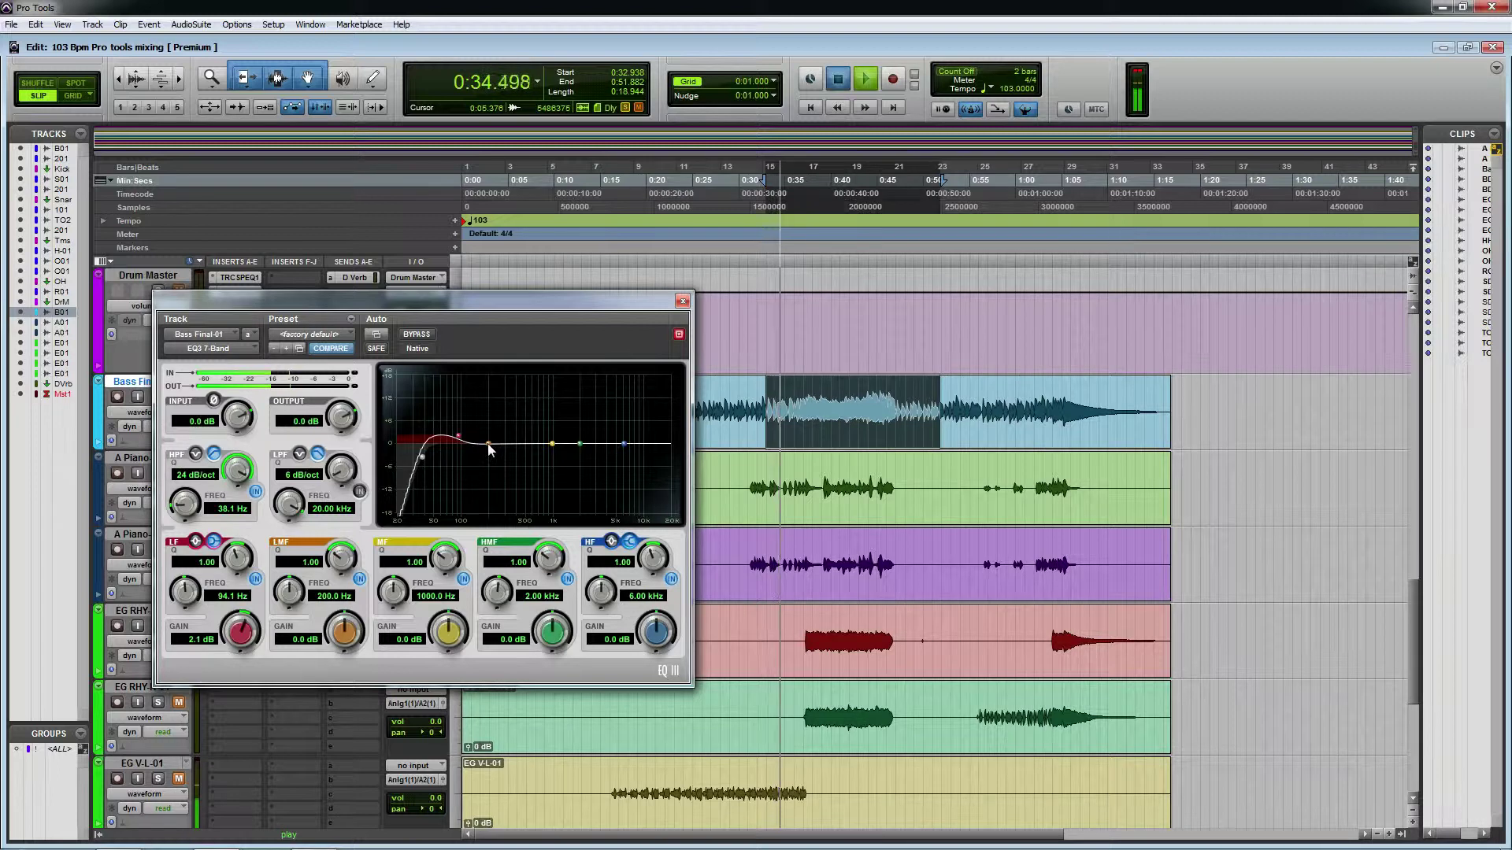
key("space")
left_click_drag(488, 443, 488, 407)
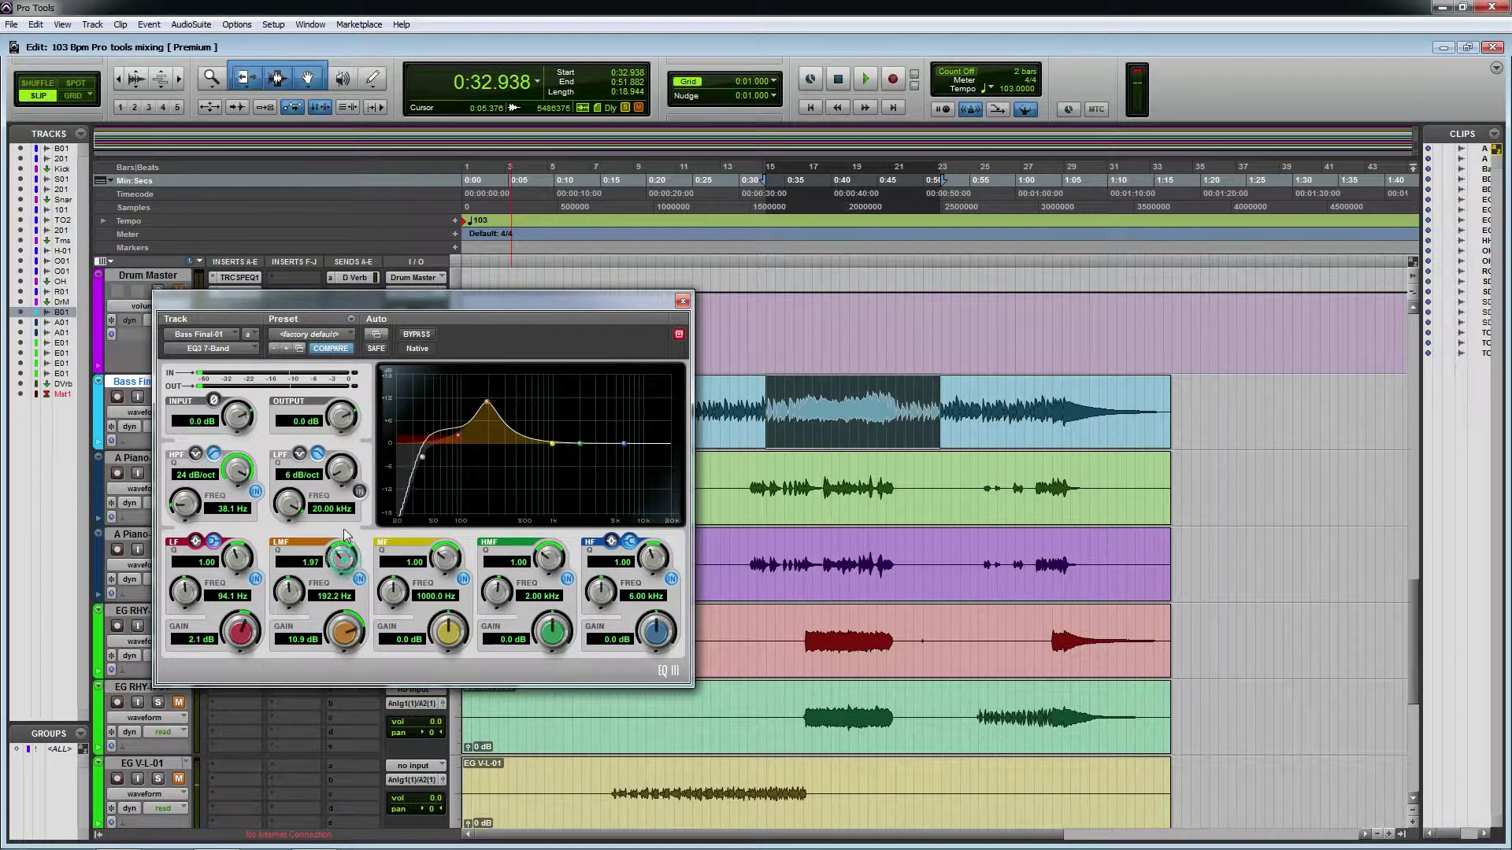
key("space")
left_click_drag(487, 403, 459, 401)
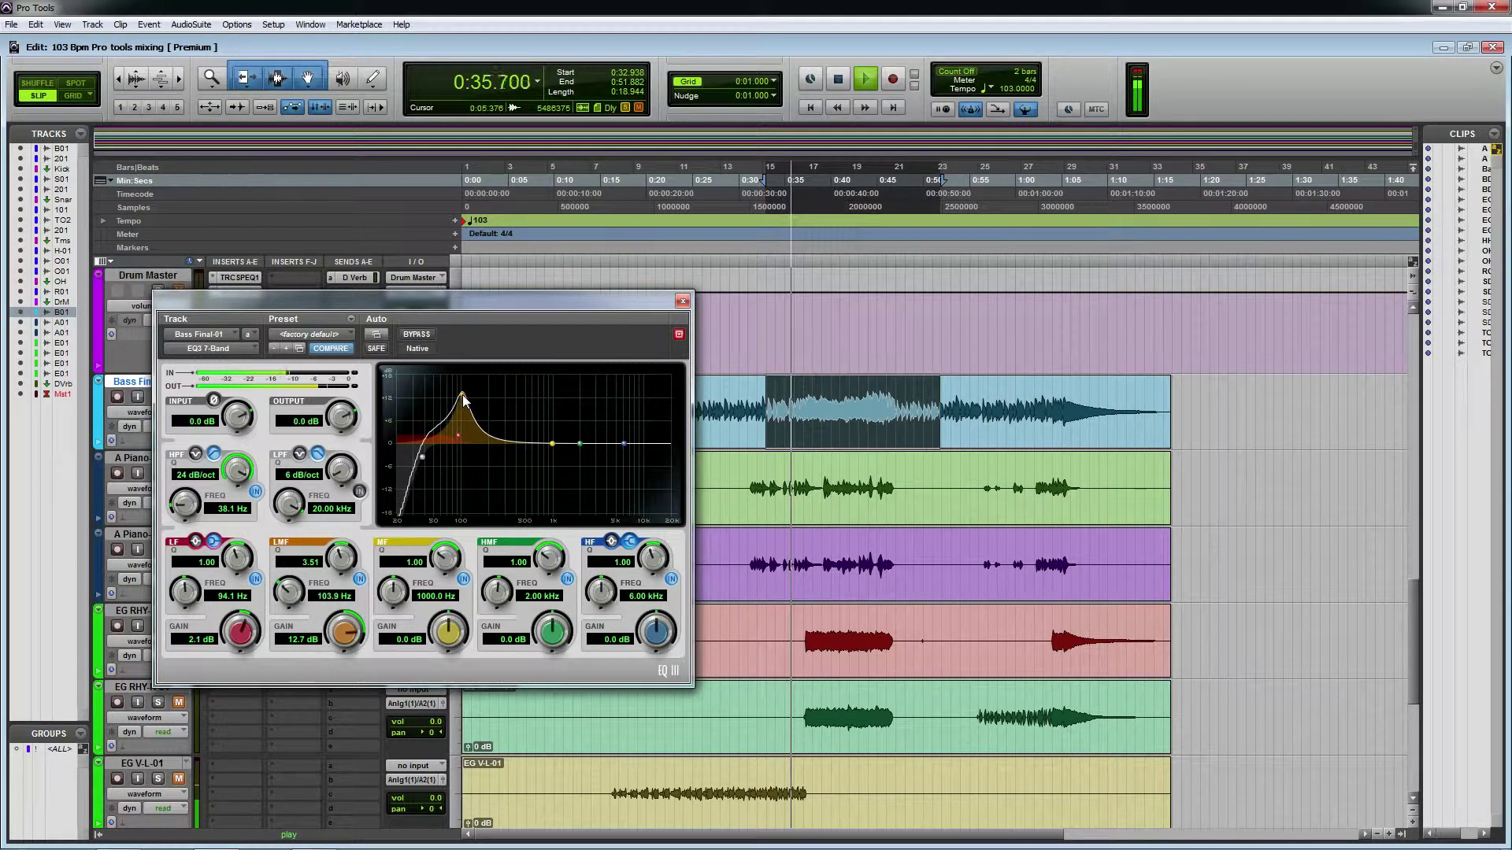
key("space")
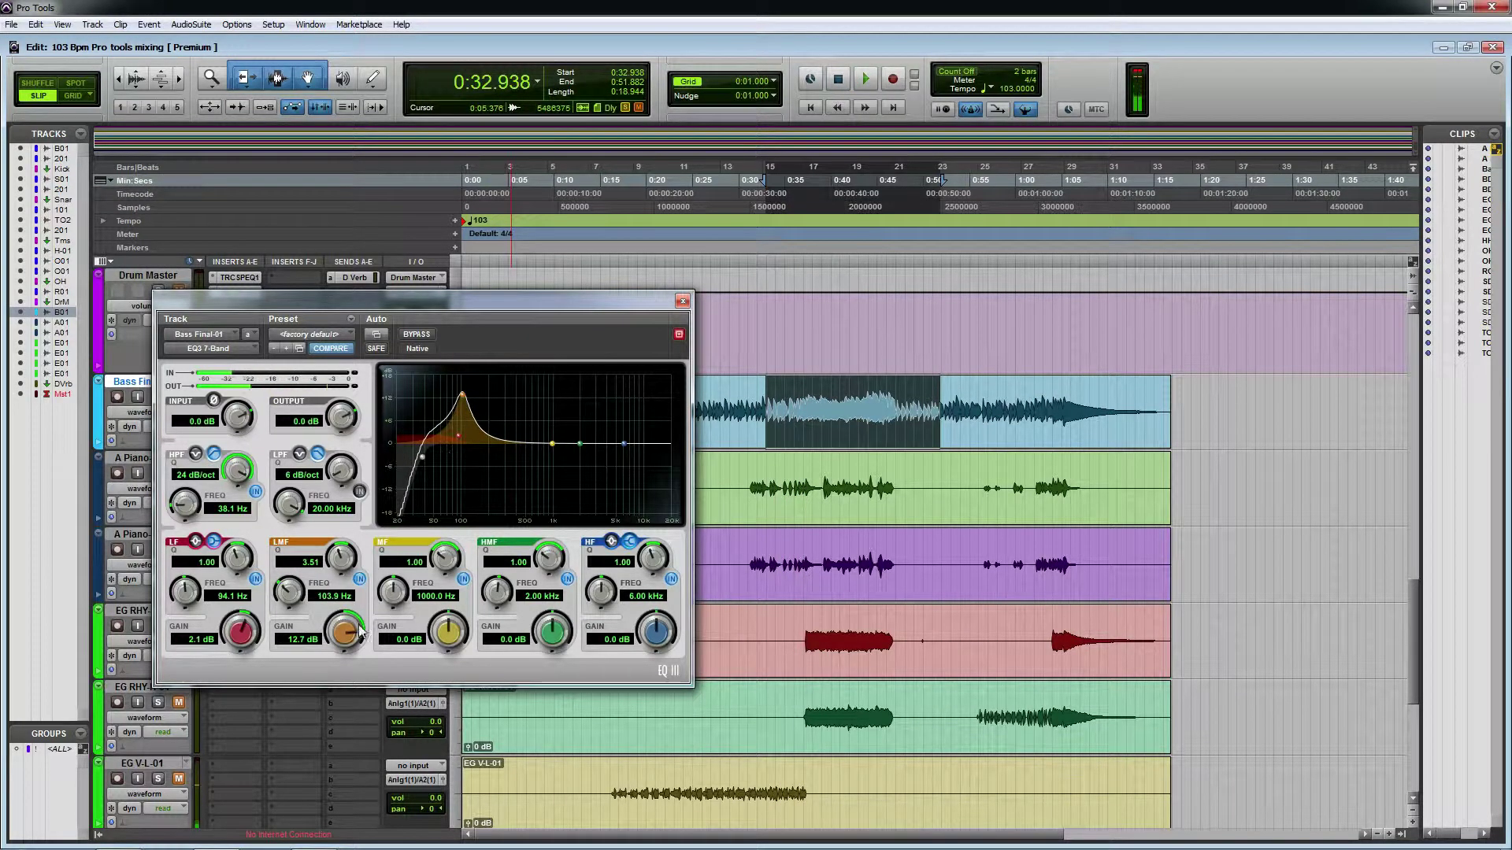
key("space")
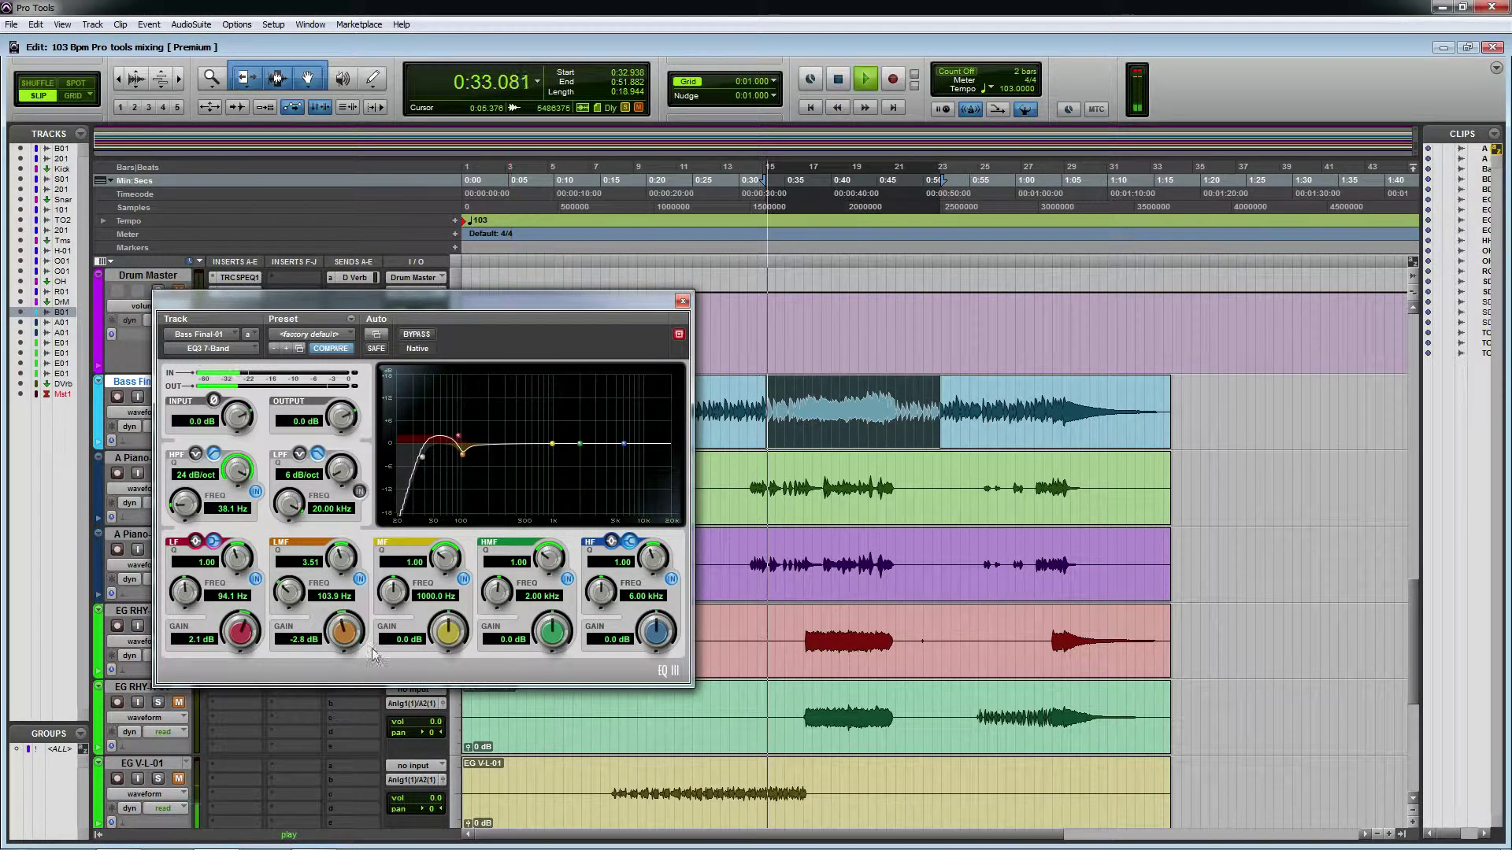
left_click_drag(344, 635, 351, 648)
key("space")
Boost the mid band 7.8 dB at 508.4 Hz with a narrower Q of 2.16.
left_click_drag(554, 442, 564, 394)
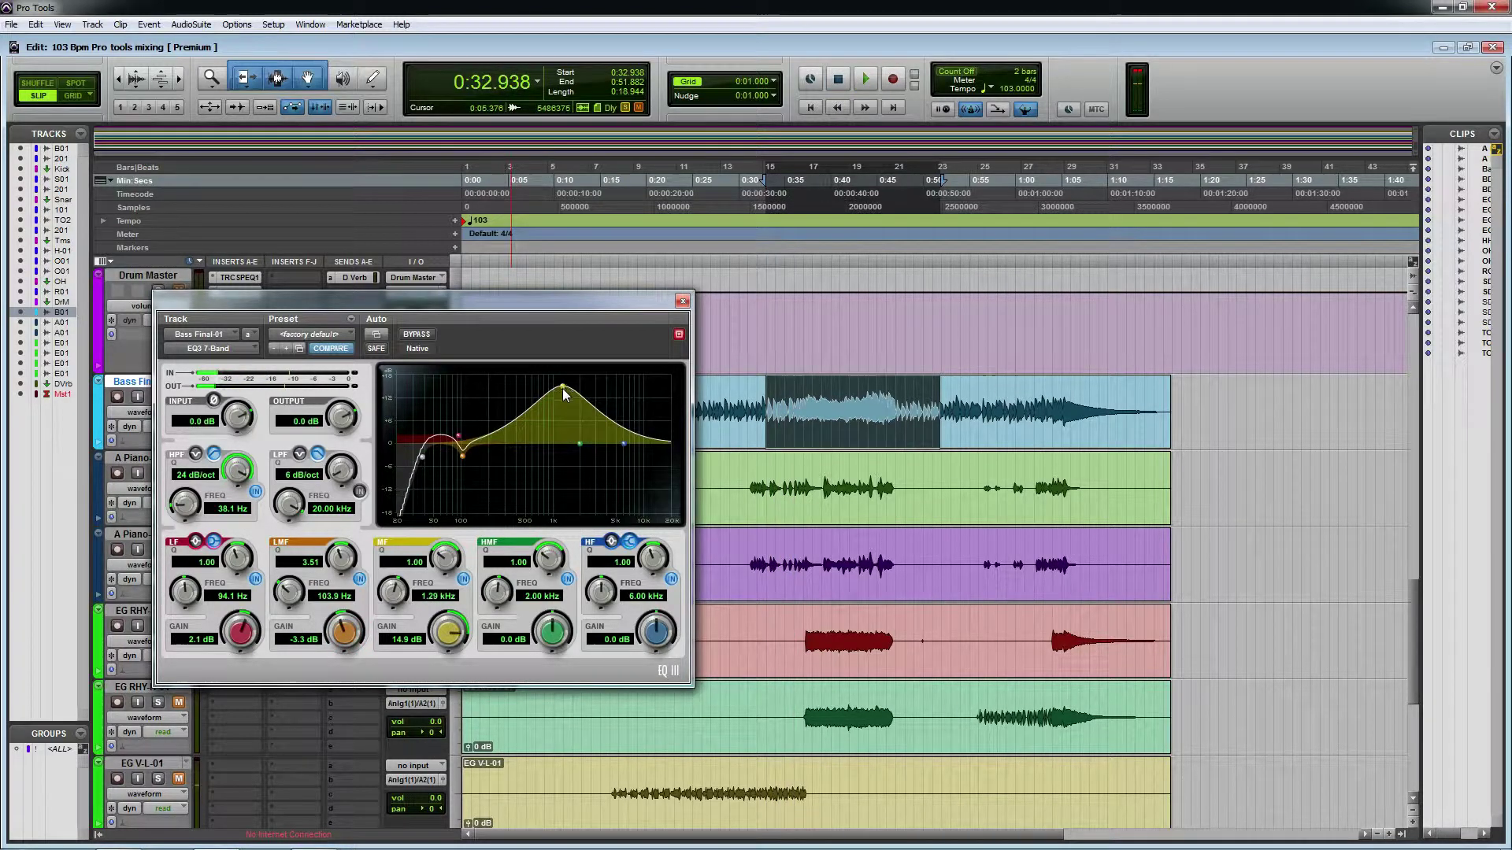
left_click_drag(445, 561, 451, 533)
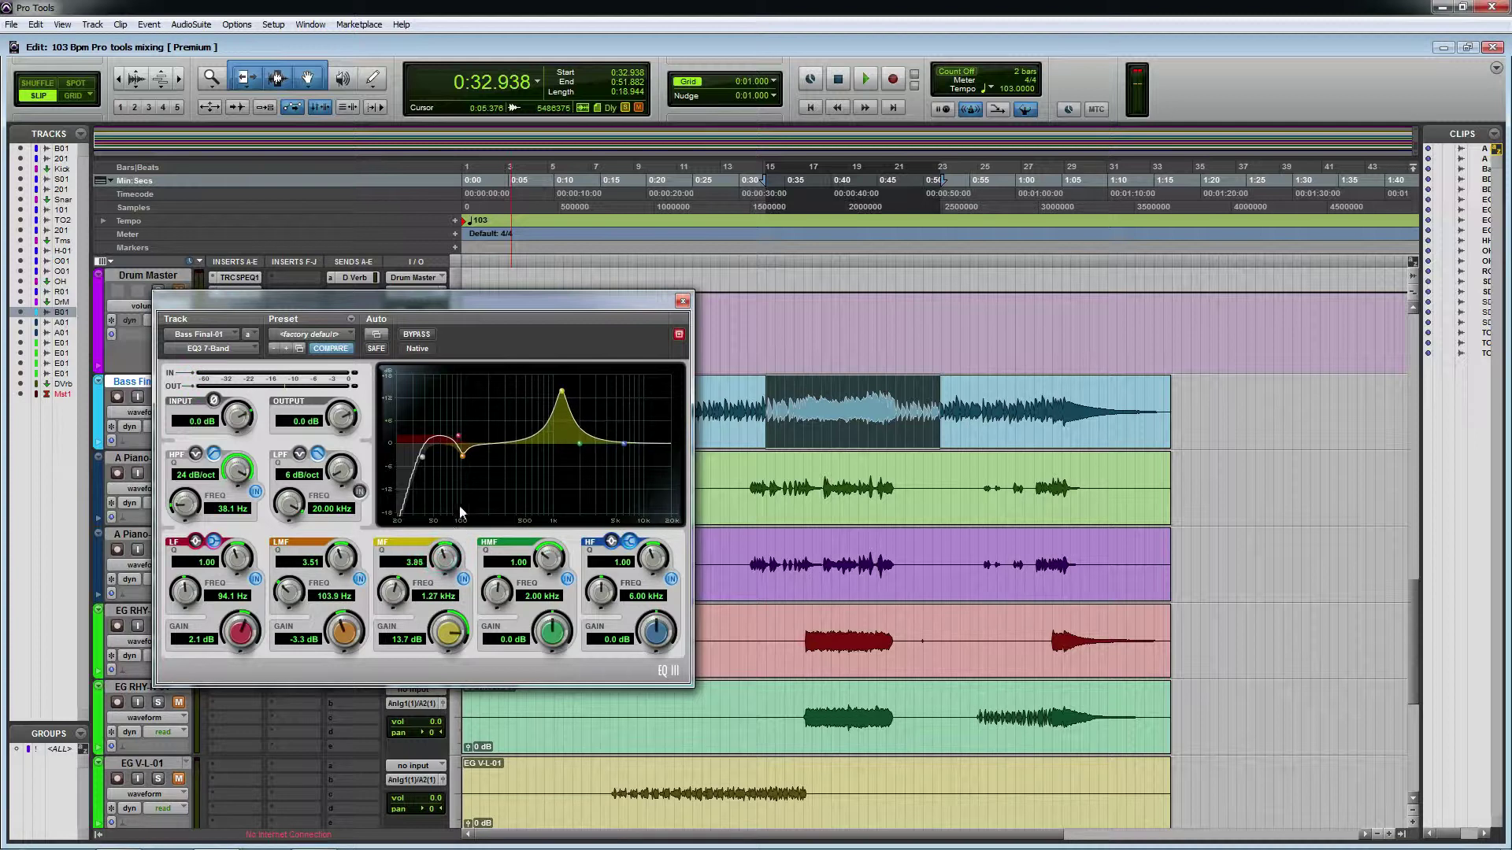
key("space")
left_click_drag(561, 391, 525, 416)
key("space")
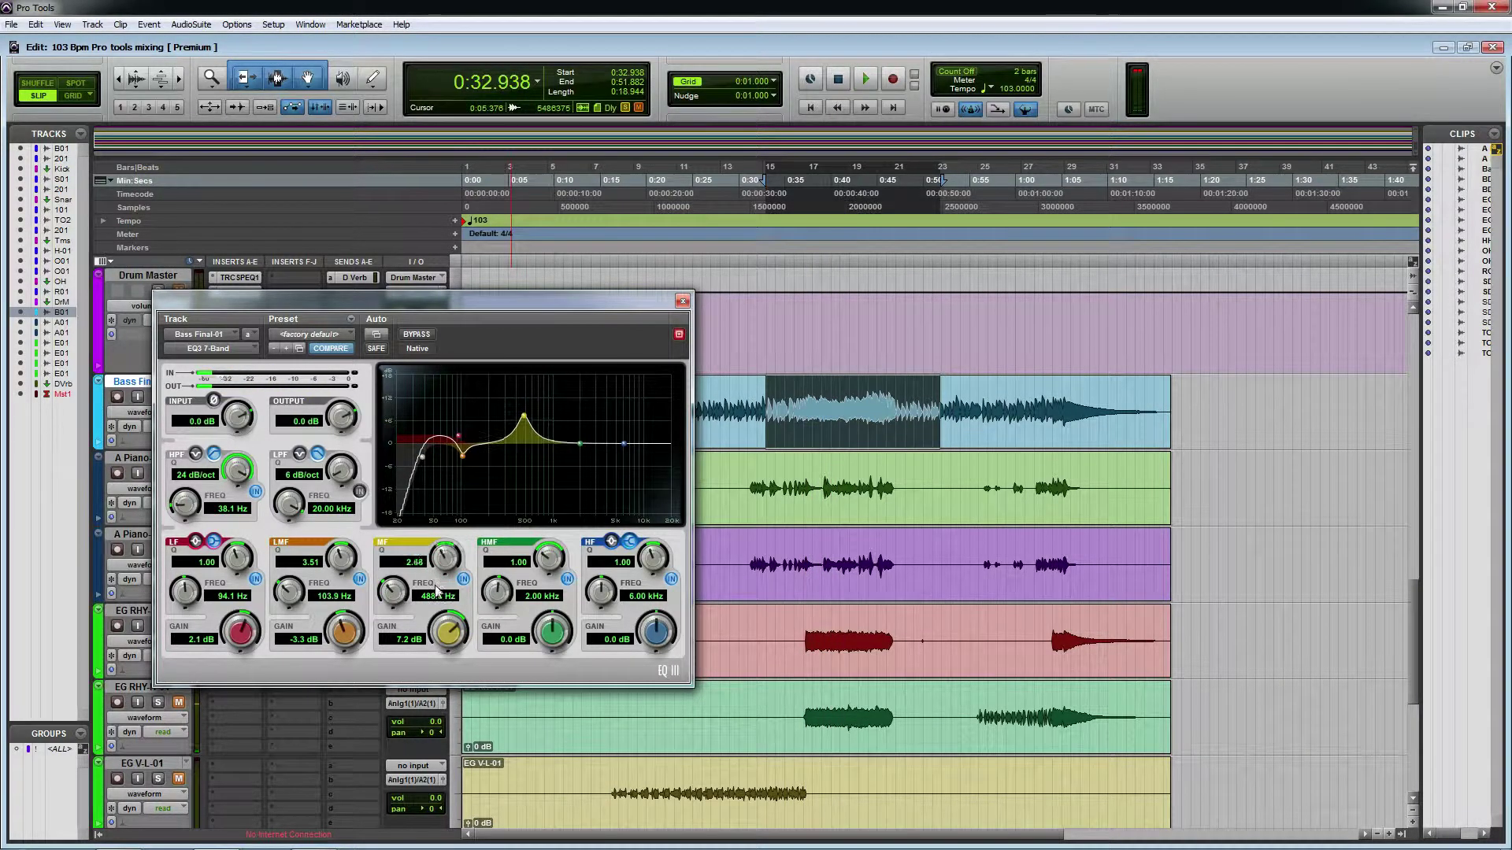
key("space")
left_click_drag(523, 417, 526, 417)
A/B the bass EQ with Bypass, then close the EQ window.
left_click(414, 334)
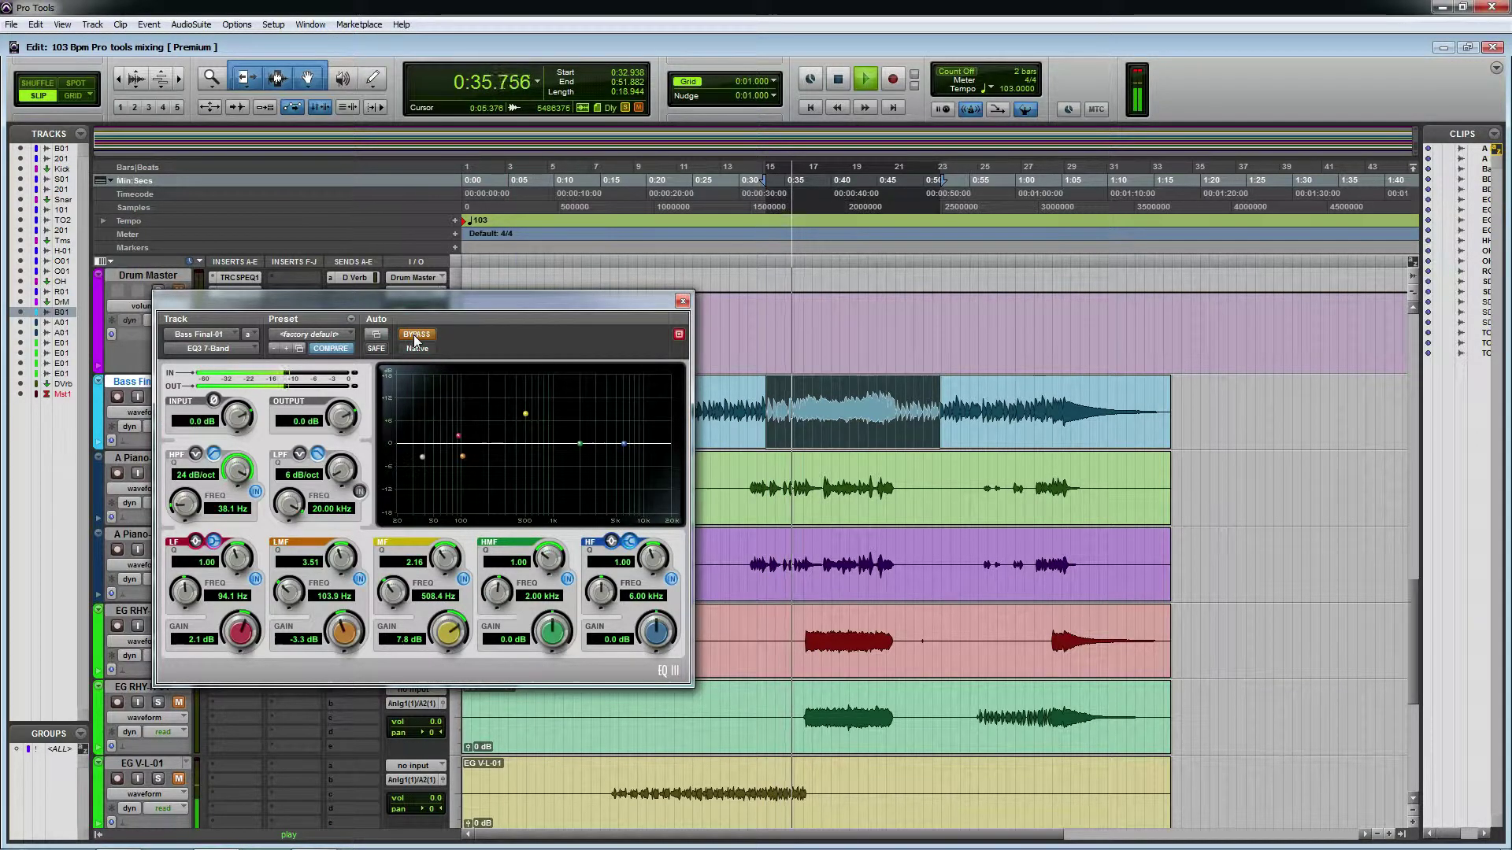
left_click(413, 334)
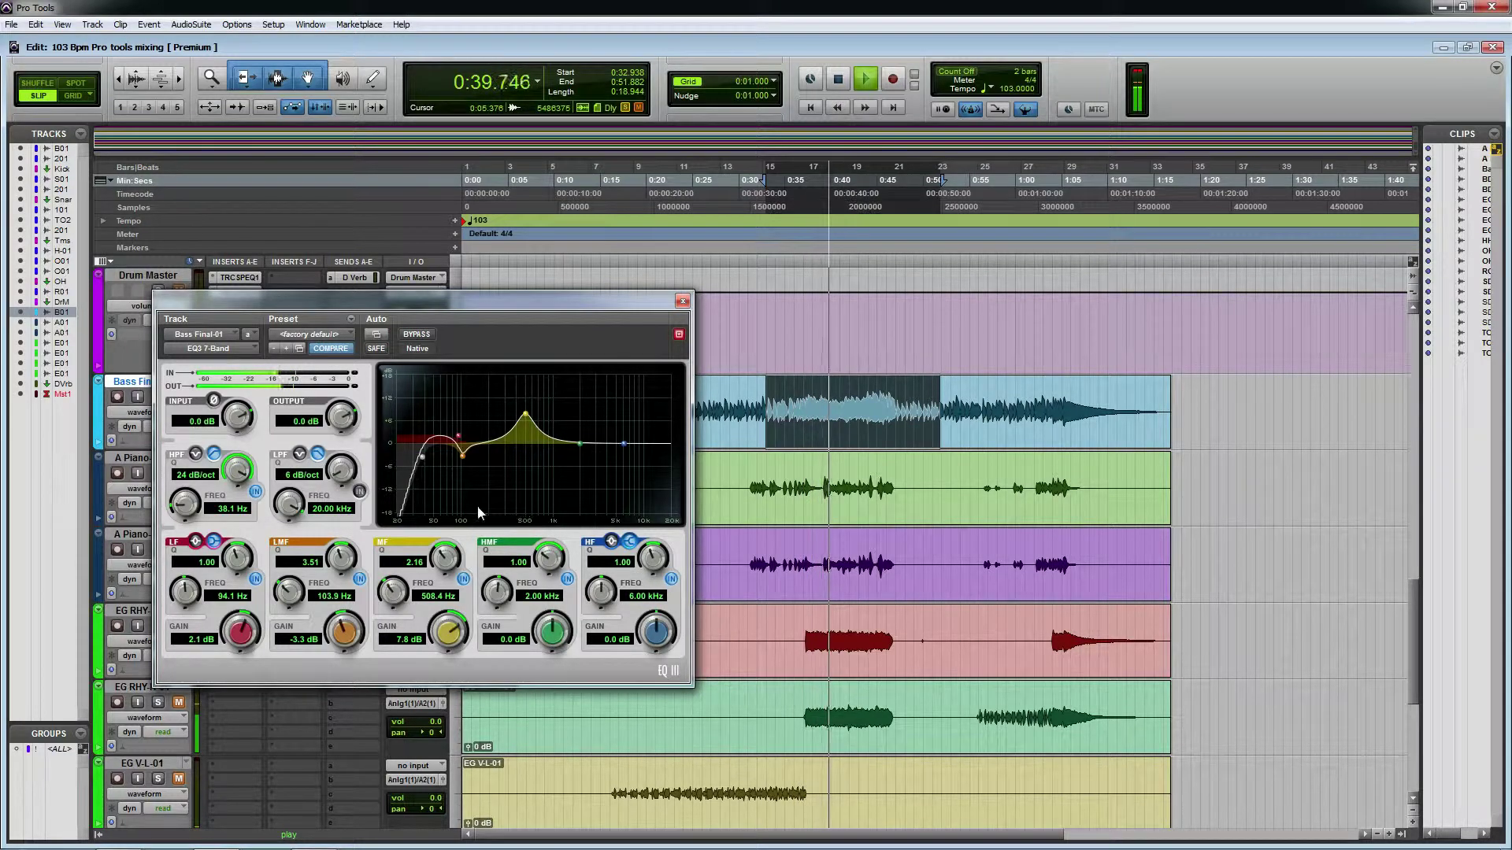
key("space")
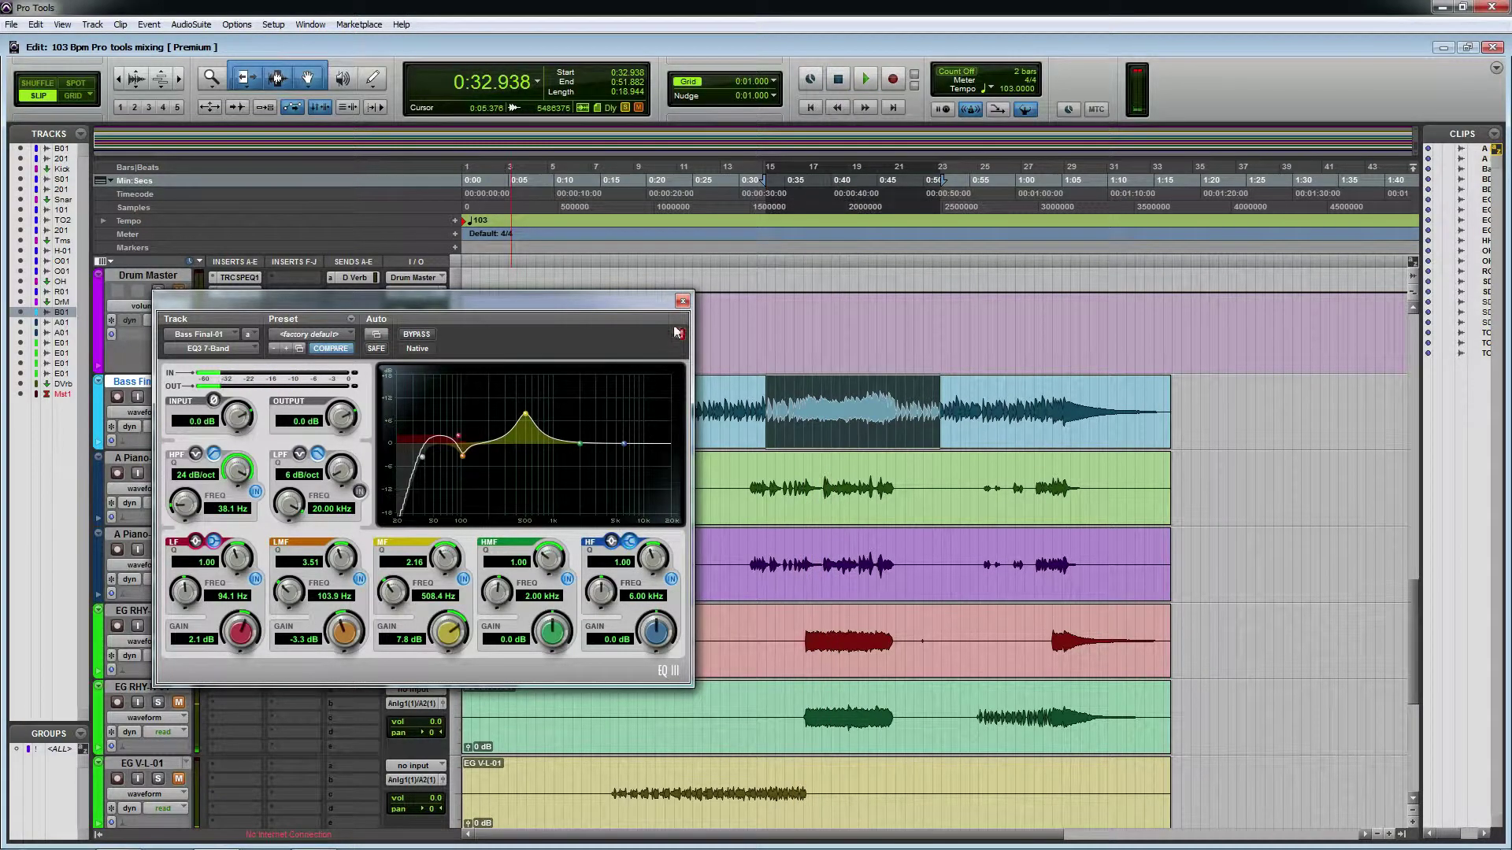
left_click(681, 302)
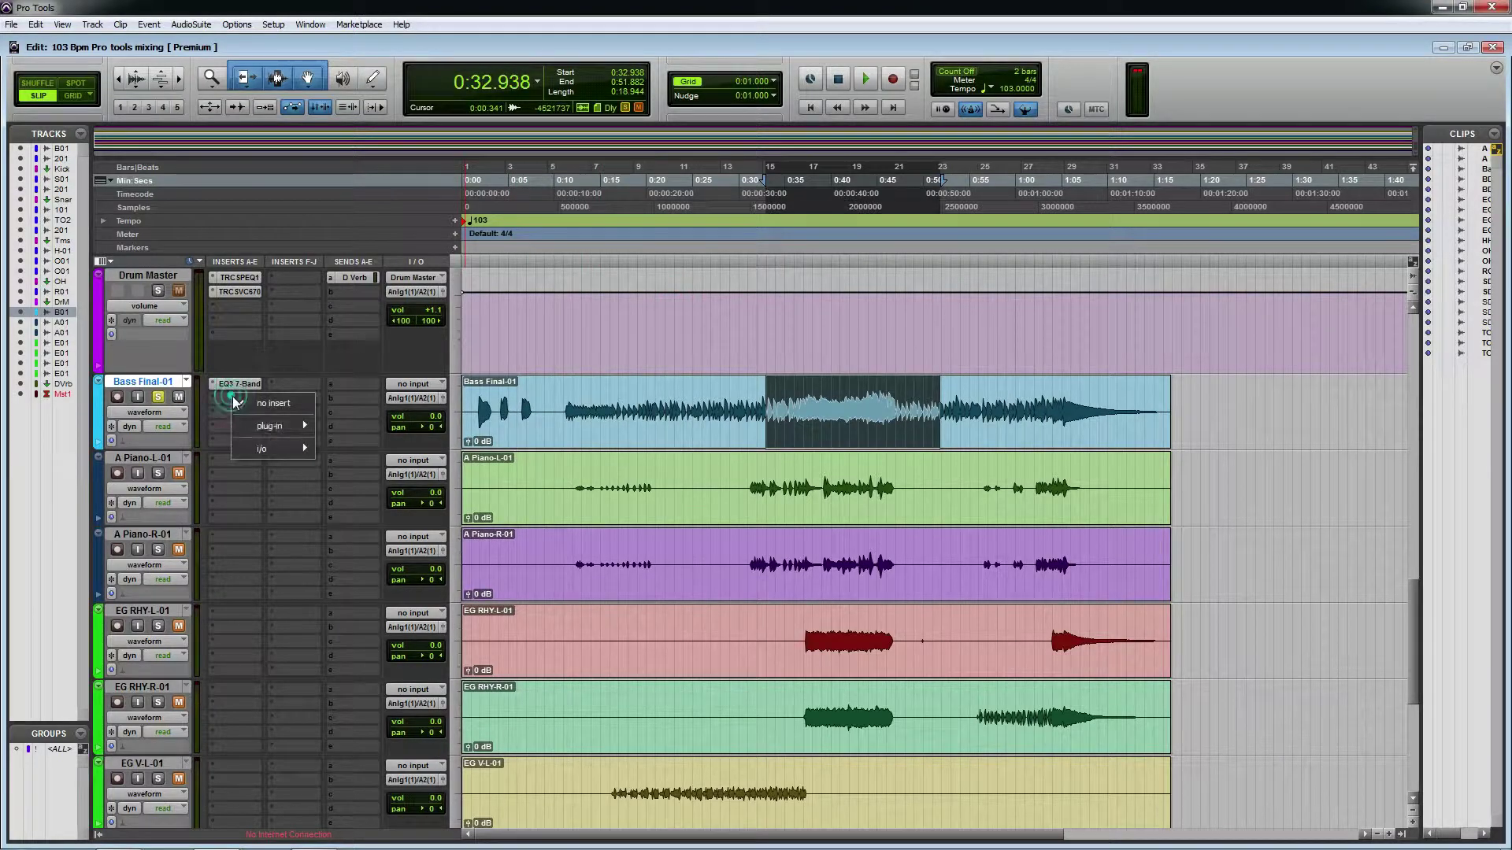
Insert a Dyn3 Compressor/Limiter on Bass Final-01's second insert slot.
mouse_move(268, 429)
mouse_move(367, 446)
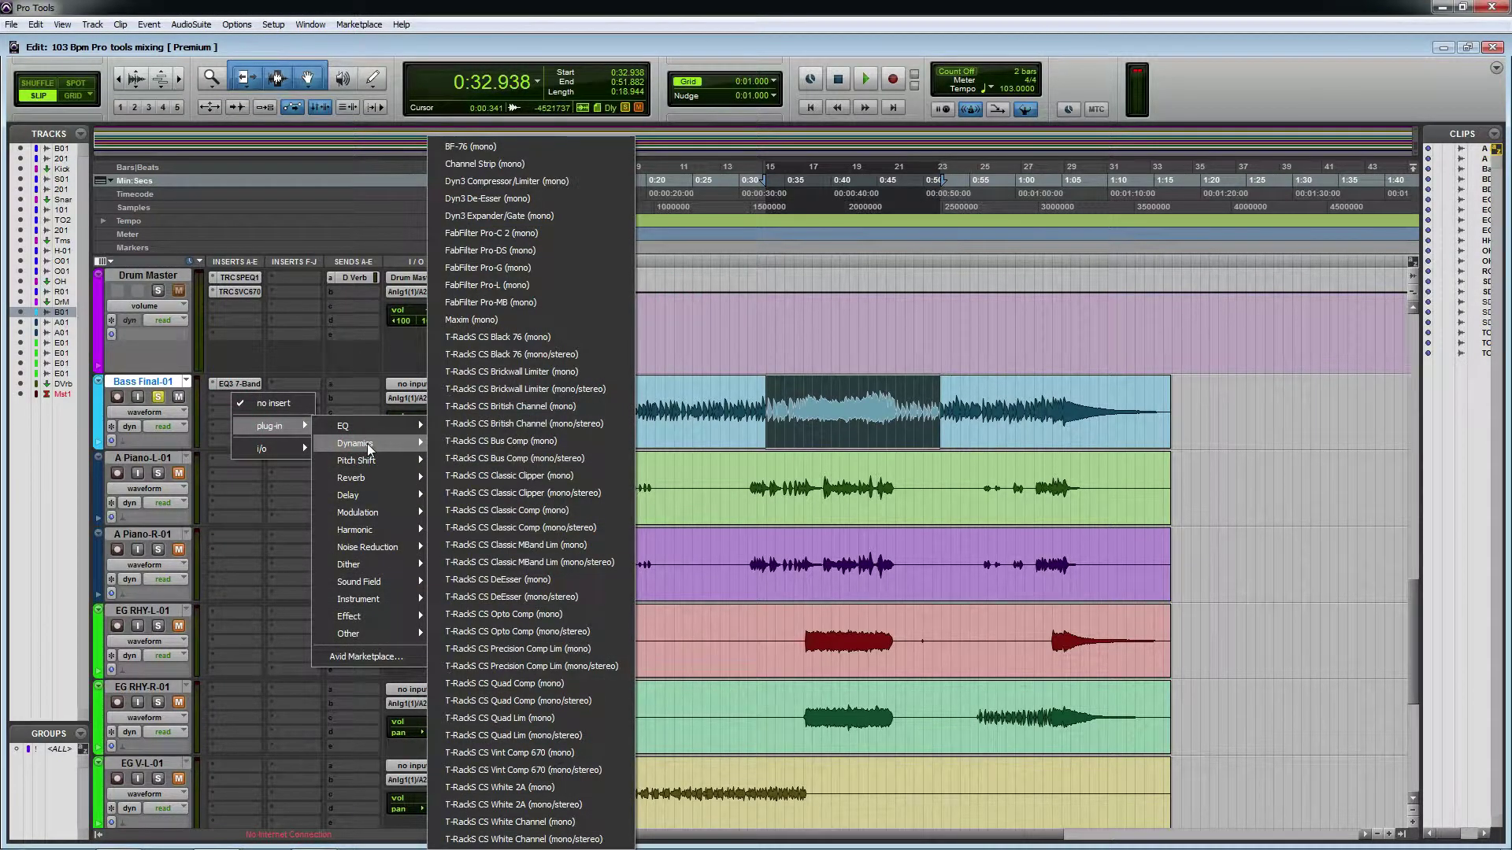
left_click(516, 187)
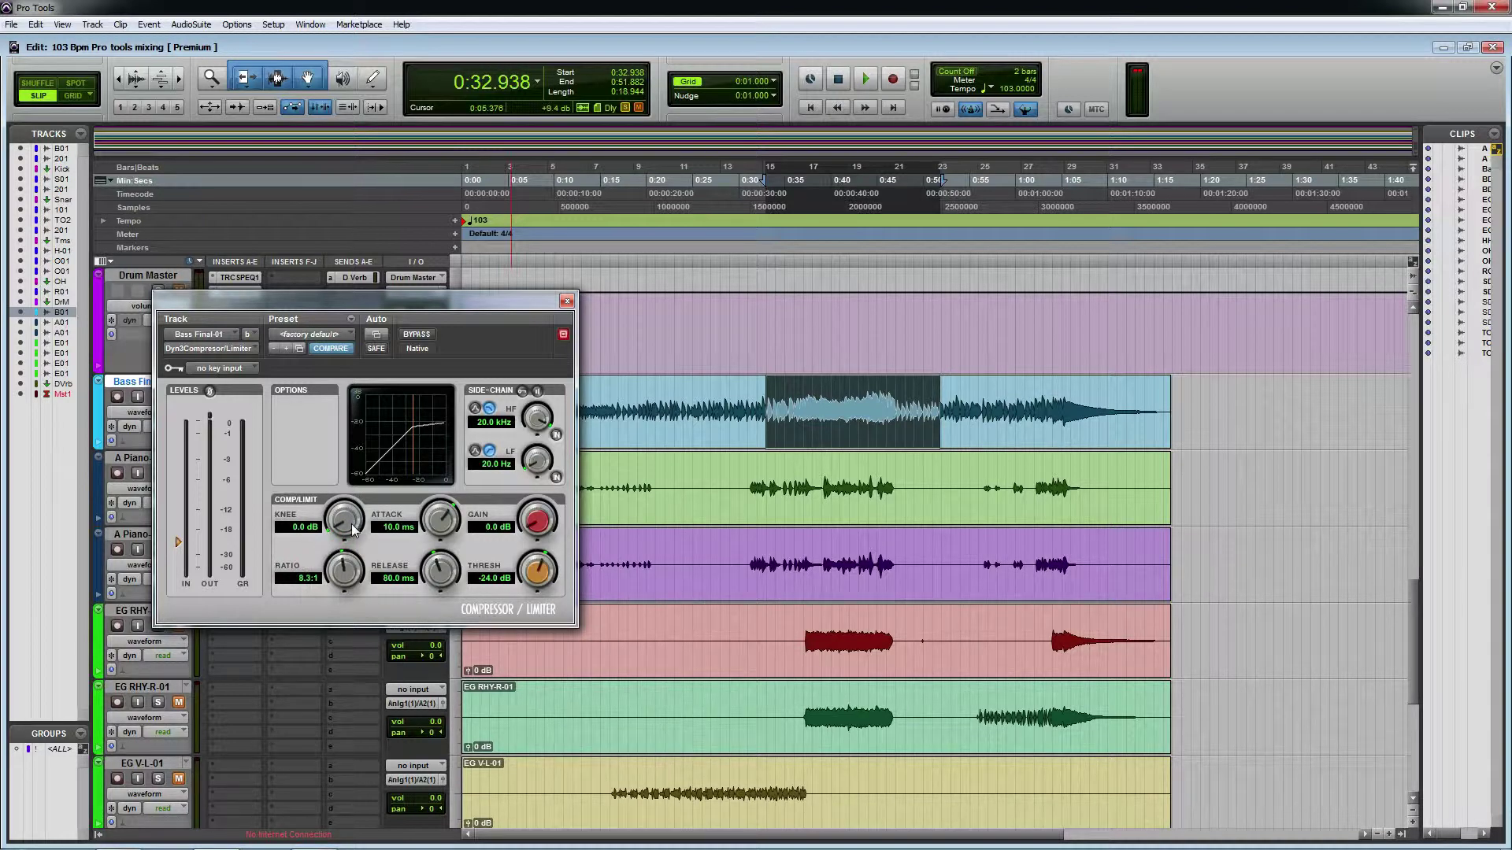
key("space")
Set threshold -34.7 dB, knee 4.5 dB, adjust attack and 13.9 dB gain, then close.
left_click_drag(529, 572, 508, 654)
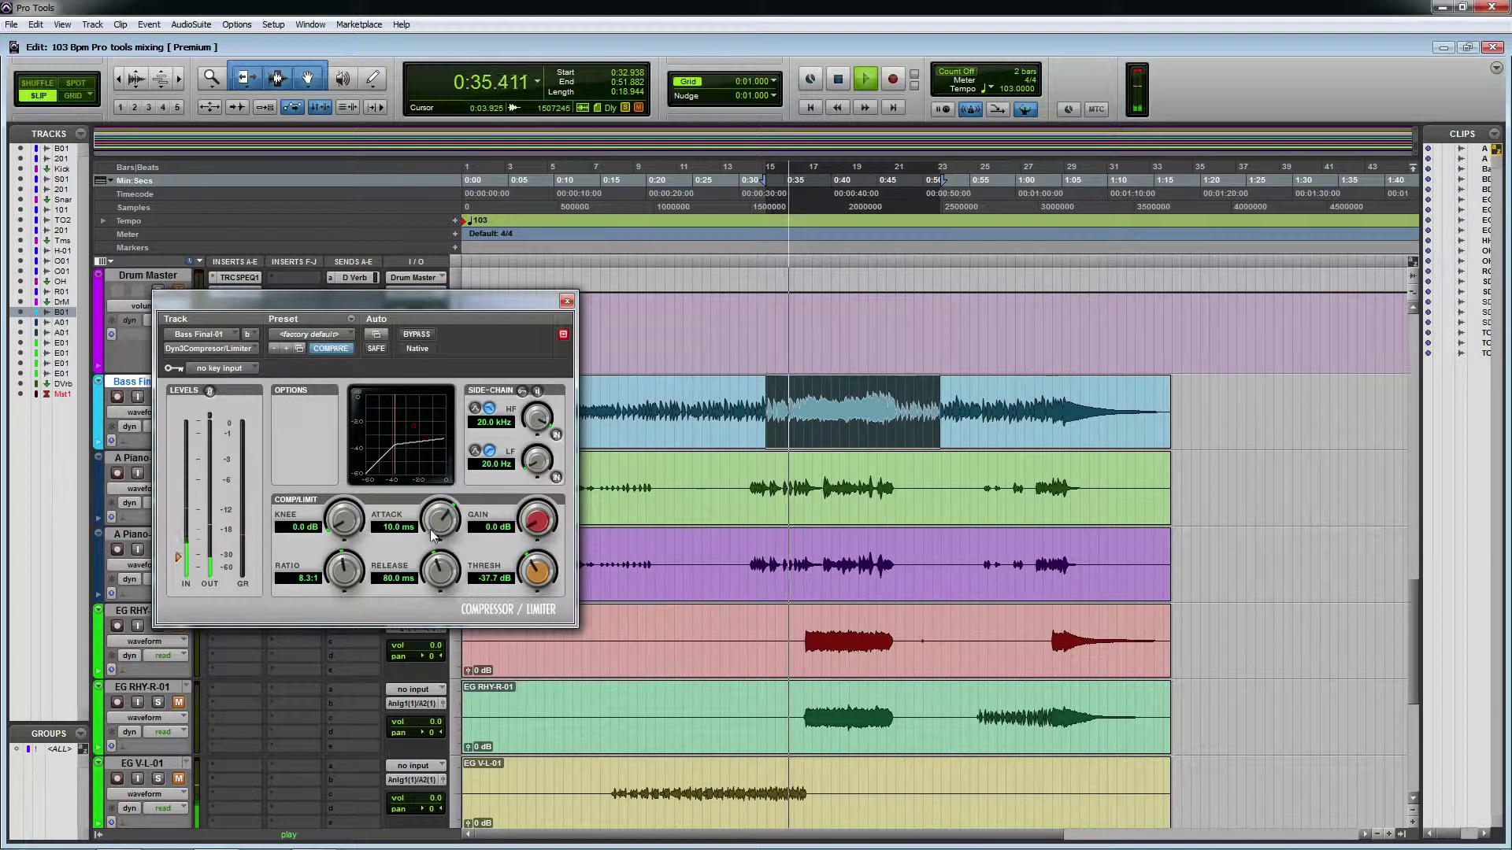
left_click_drag(430, 529, 428, 589)
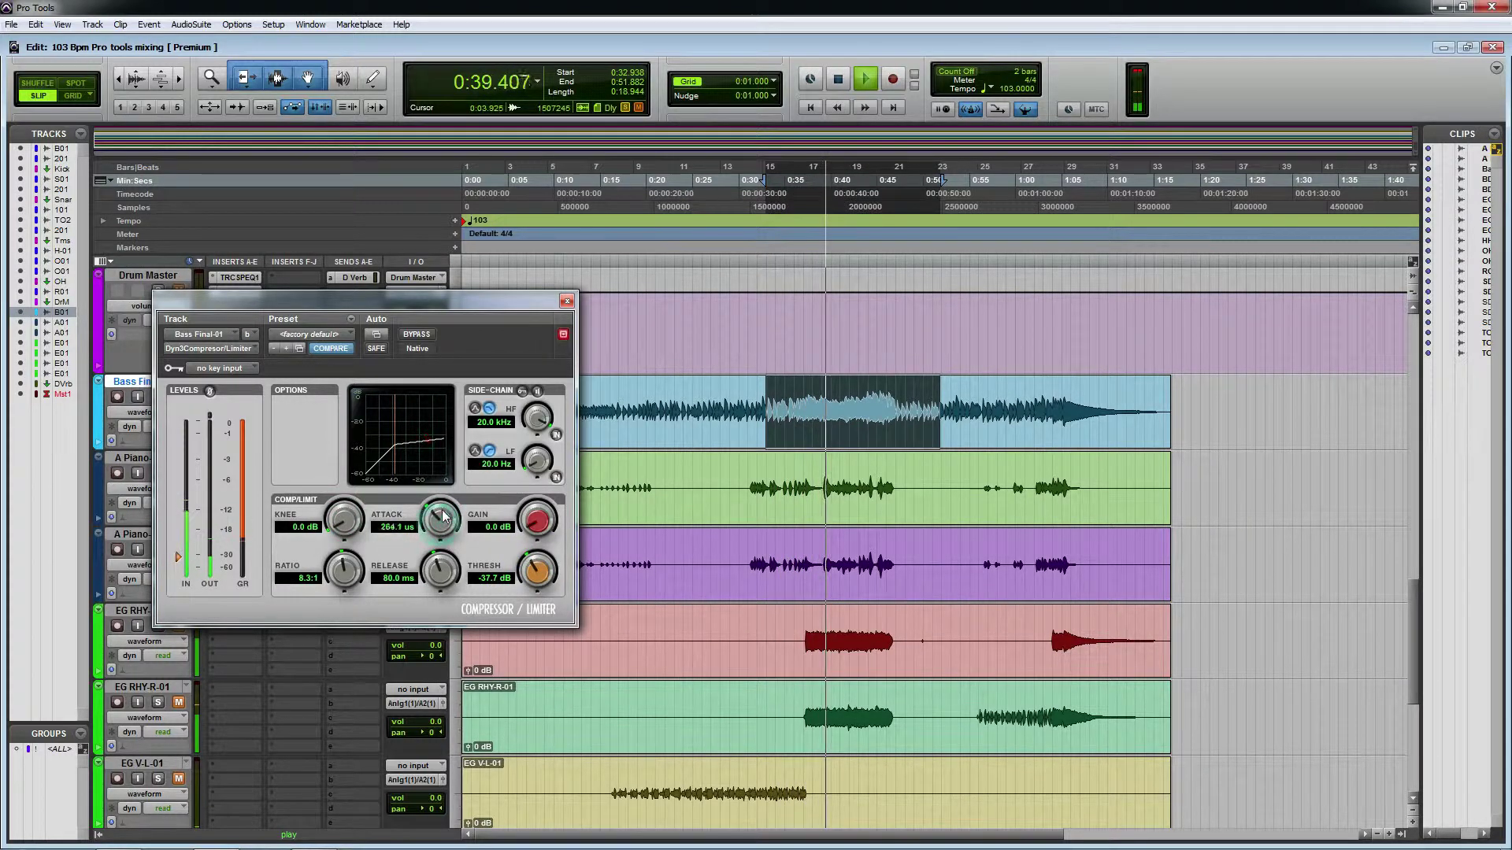
left_click_drag(343, 523, 346, 511)
left_click_drag(439, 530, 442, 520)
left_click_drag(536, 573, 545, 471)
left_click_drag(436, 521, 425, 533)
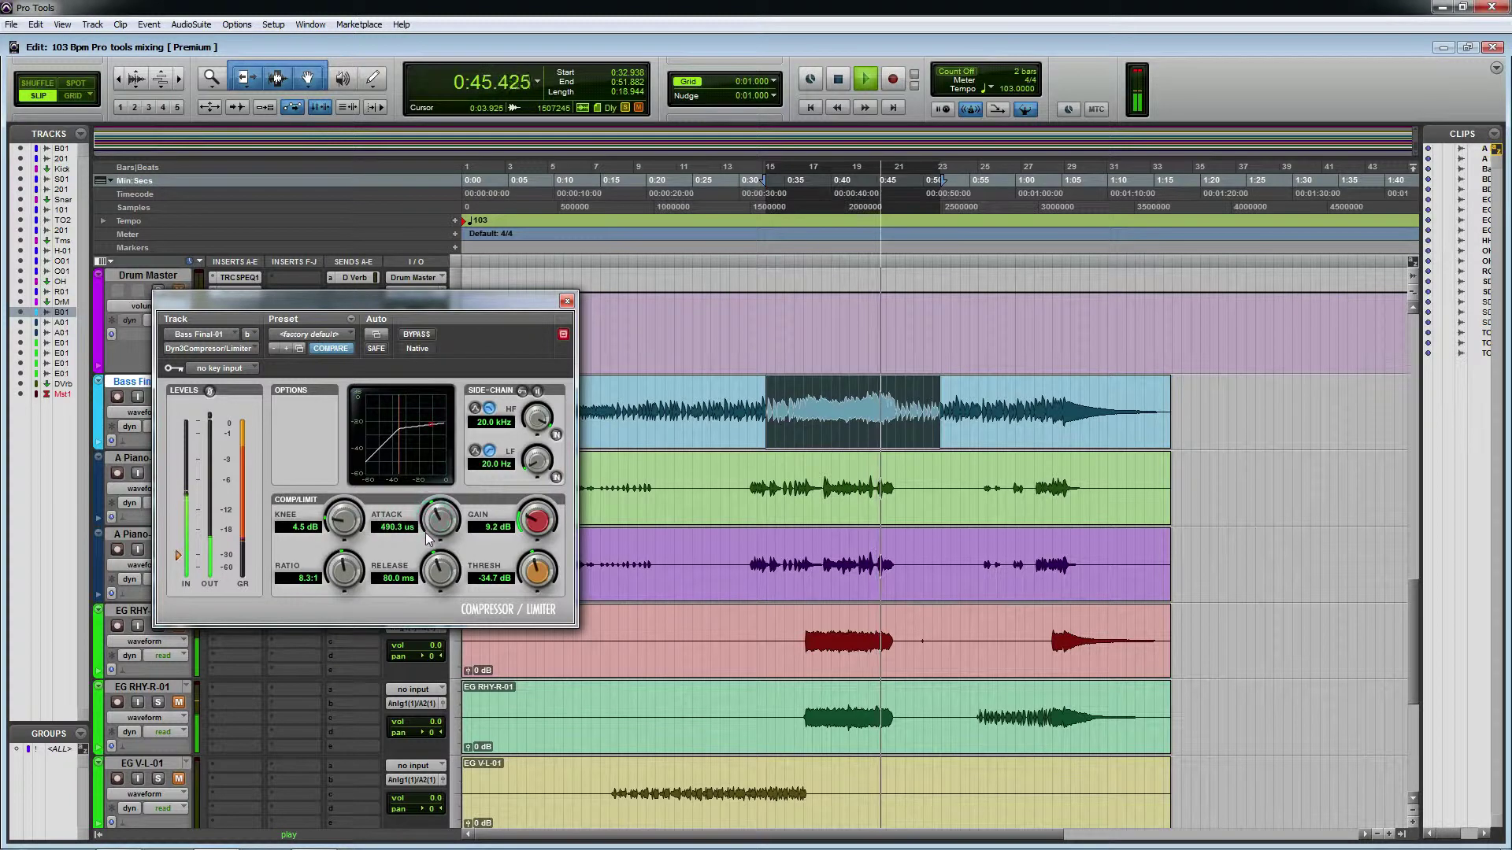
left_click_drag(535, 526, 541, 516)
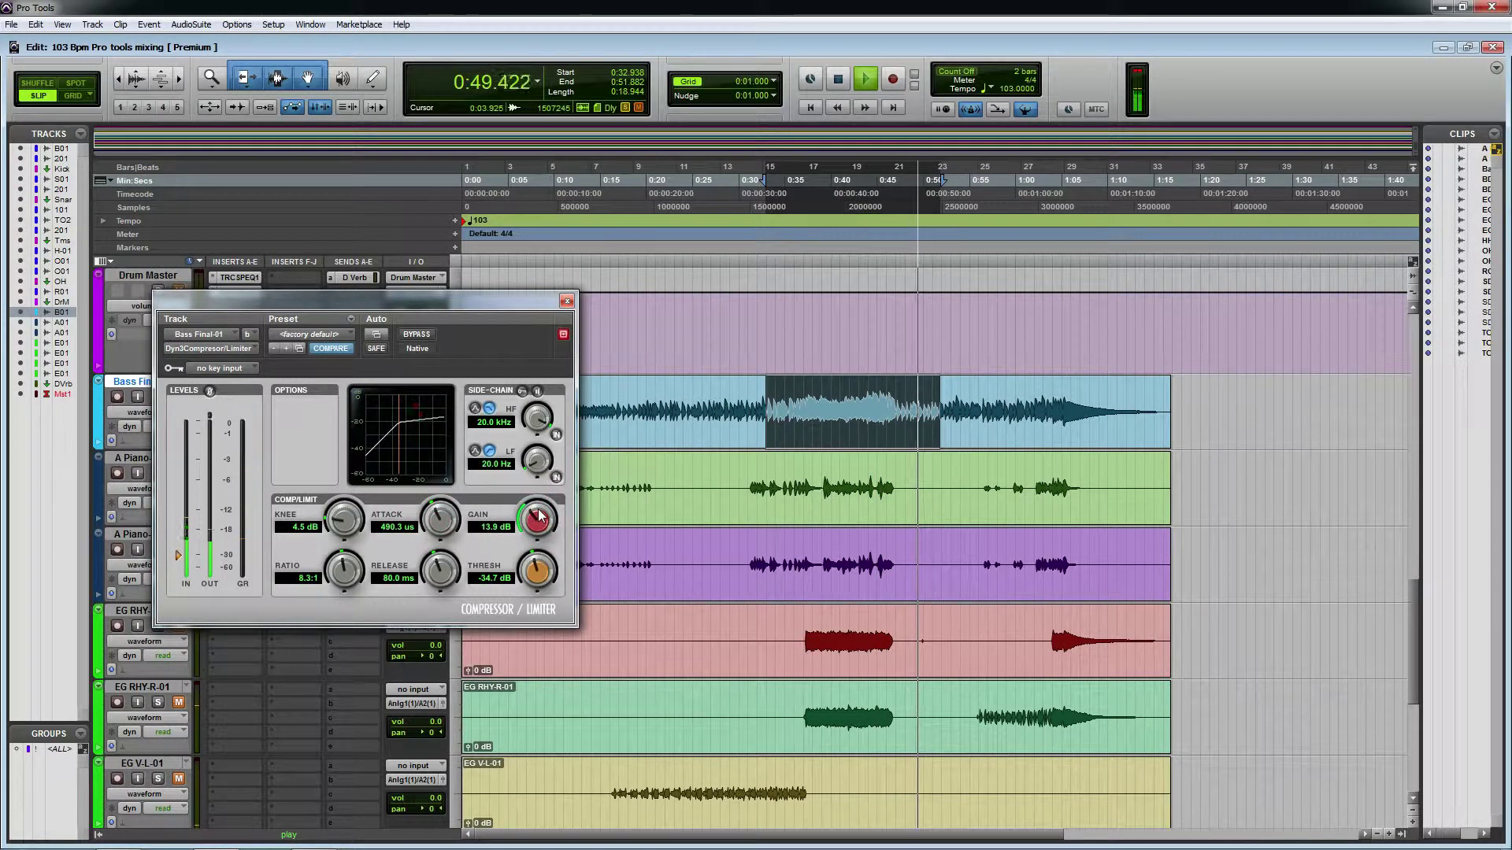
key("space")
left_click(567, 301)
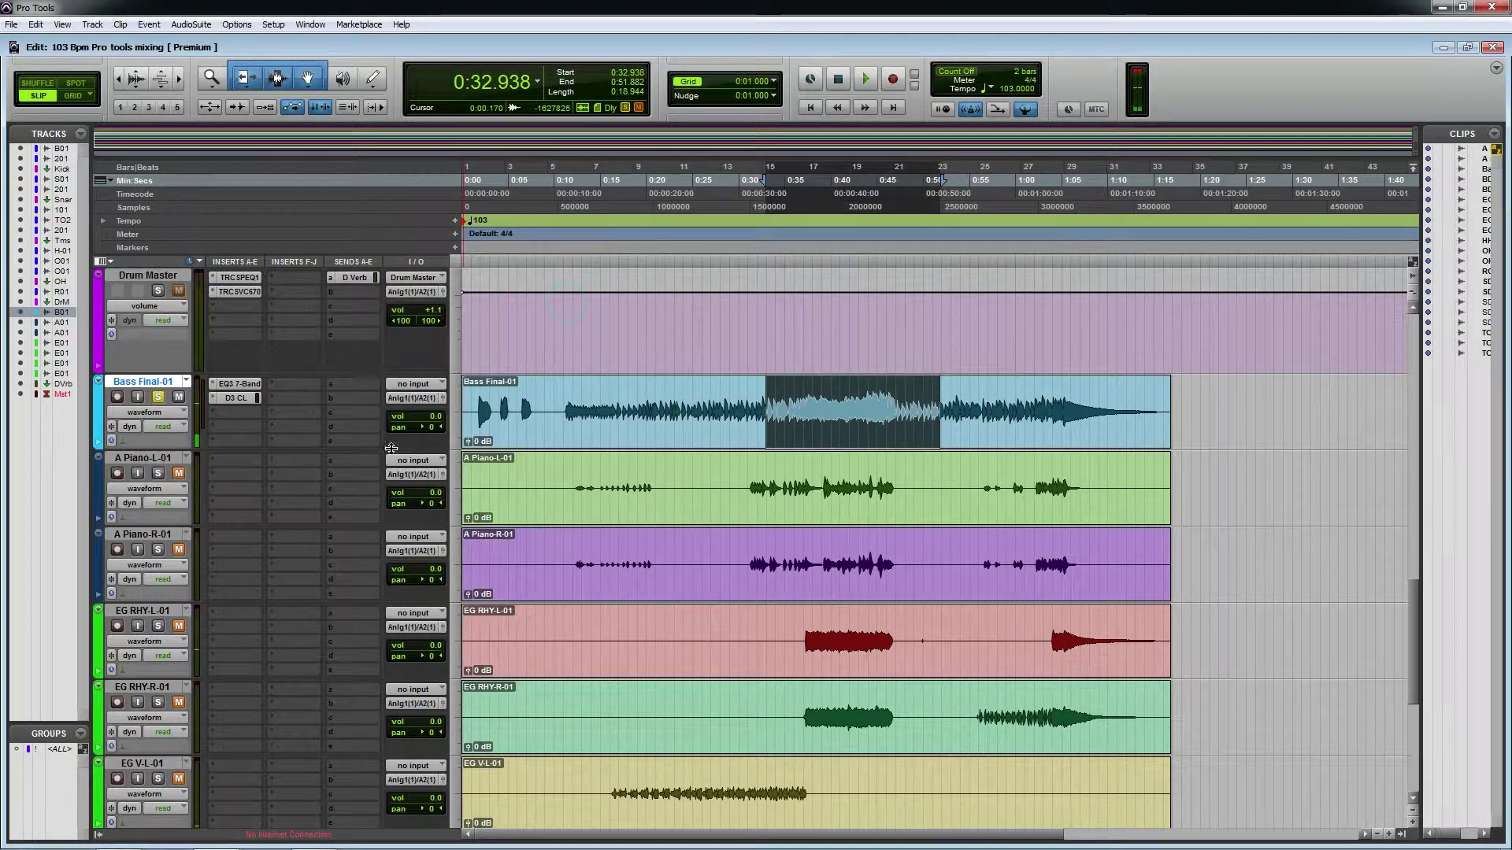
Reopen the bass EQ and lower its low-pass cutoff from 20 kHz to 2.49 kHz.
left_click(234, 384)
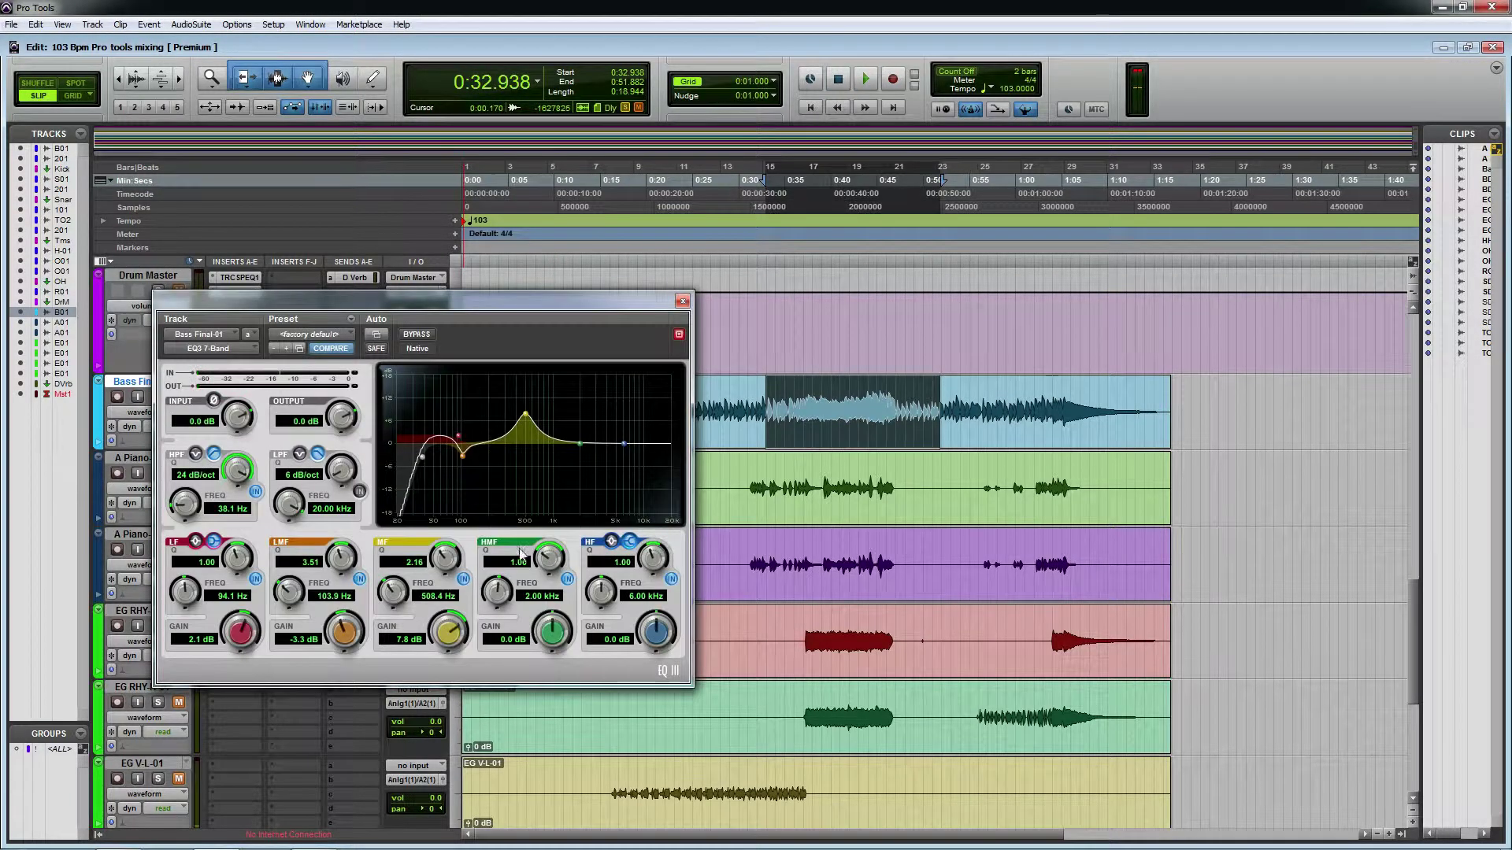
key("space")
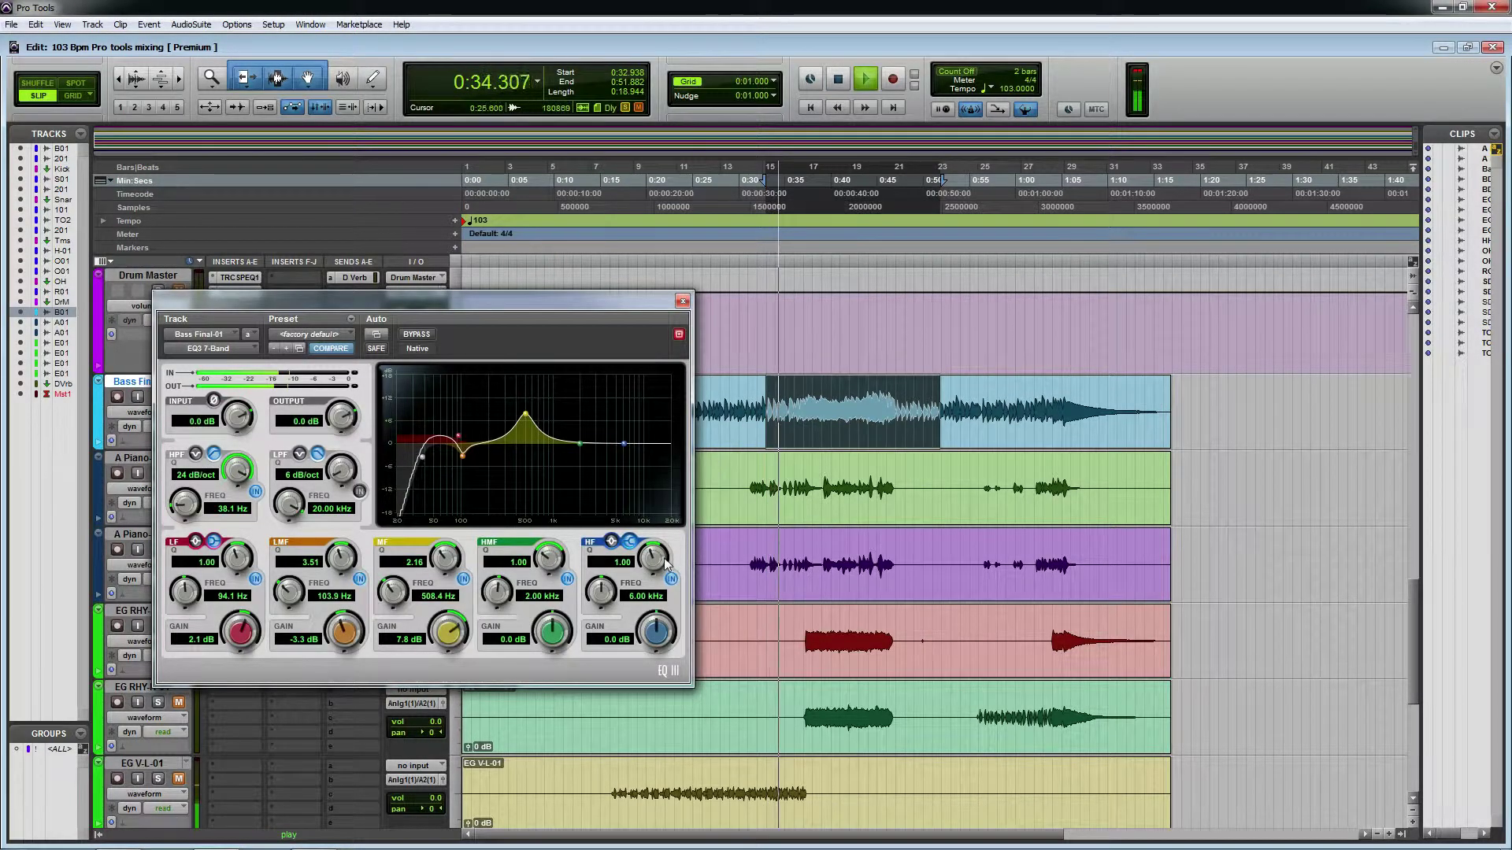
key("space")
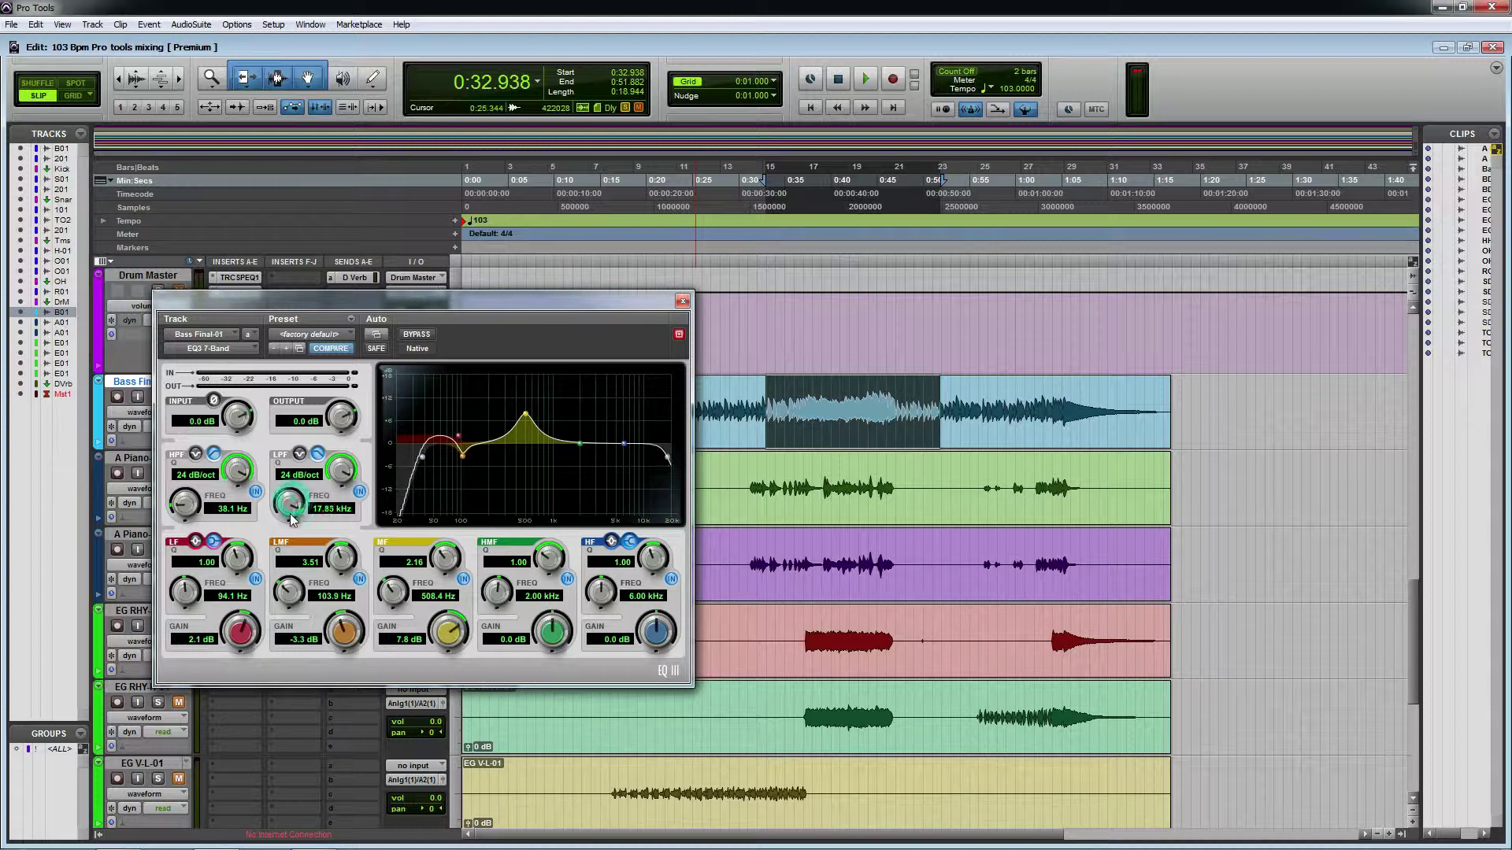
key("space")
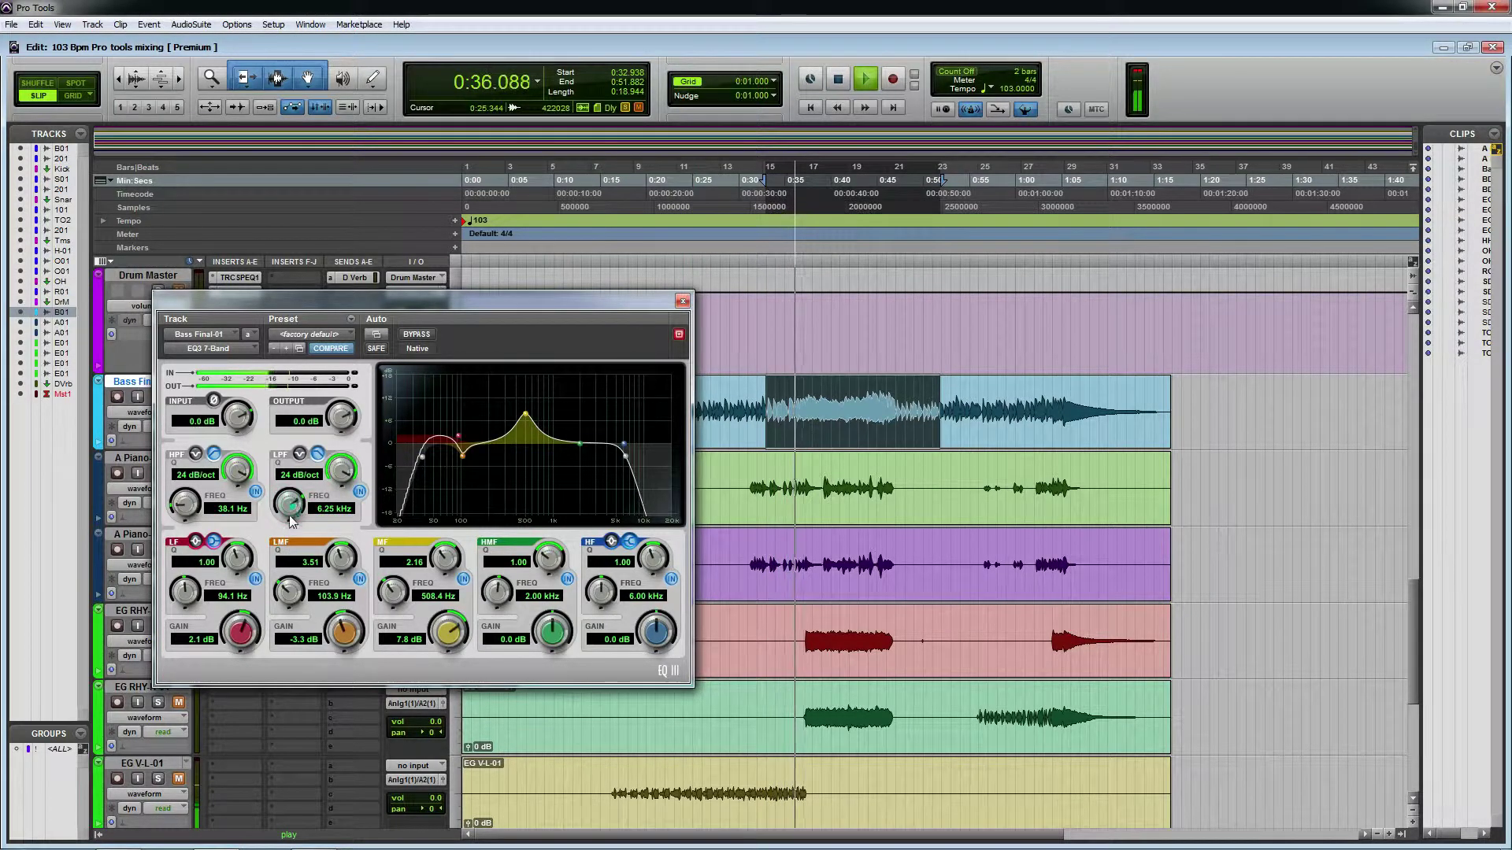
mouse_move(290, 518)
left_mouse_down()
mouse_move(286, 539)
mouse_move(291, 504)
mouse_move(288, 536)
mouse_move(286, 523)
left_mouse_up()
key("space")
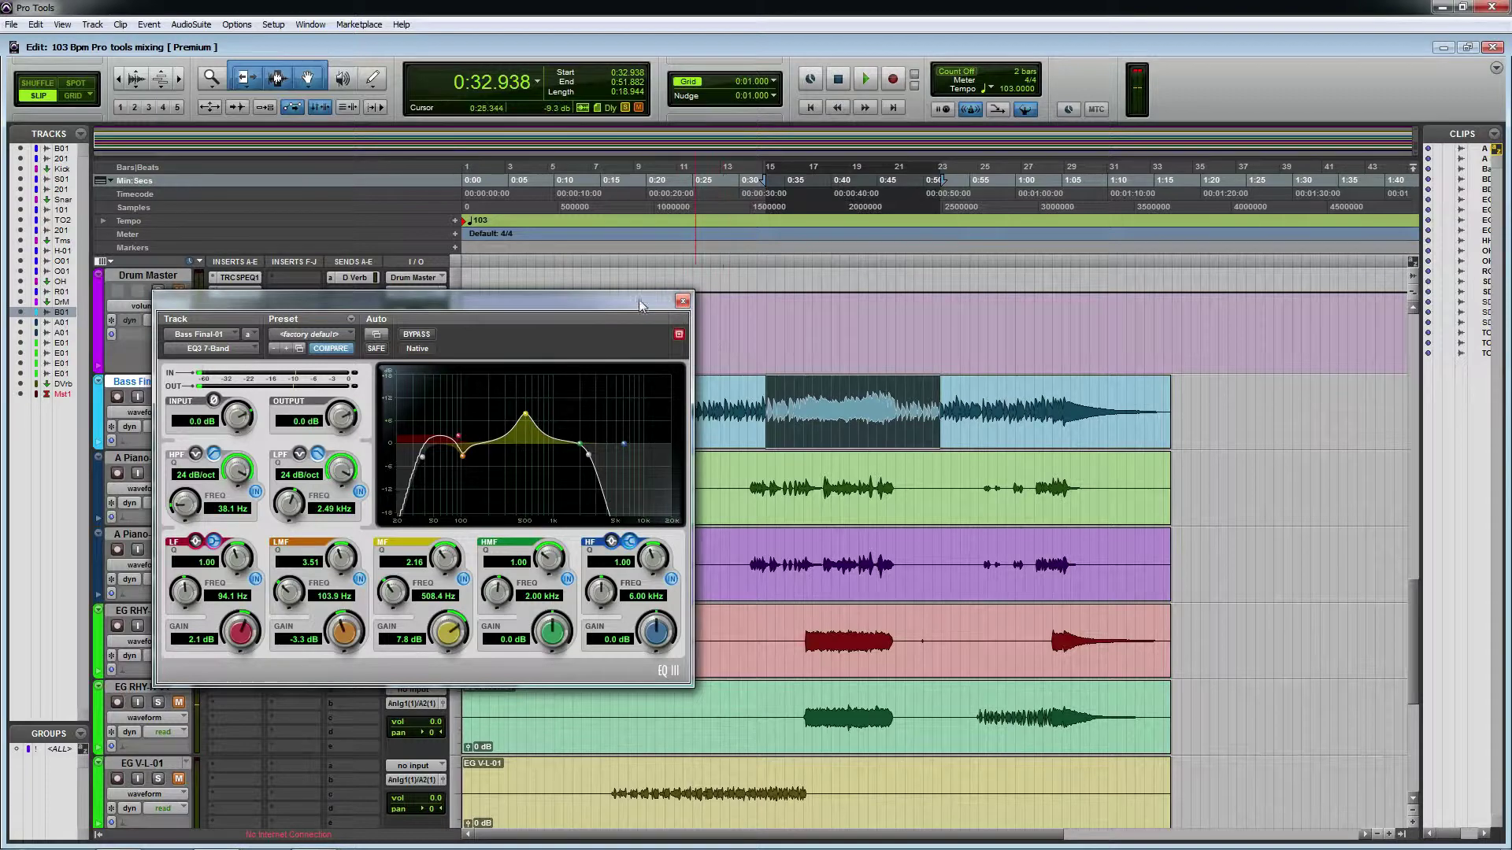
Place the playhead at 0:17.749, A/B the EQ with Bypass, and close it.
left_click_drag(641, 306, 577, 475)
left_click(627, 390)
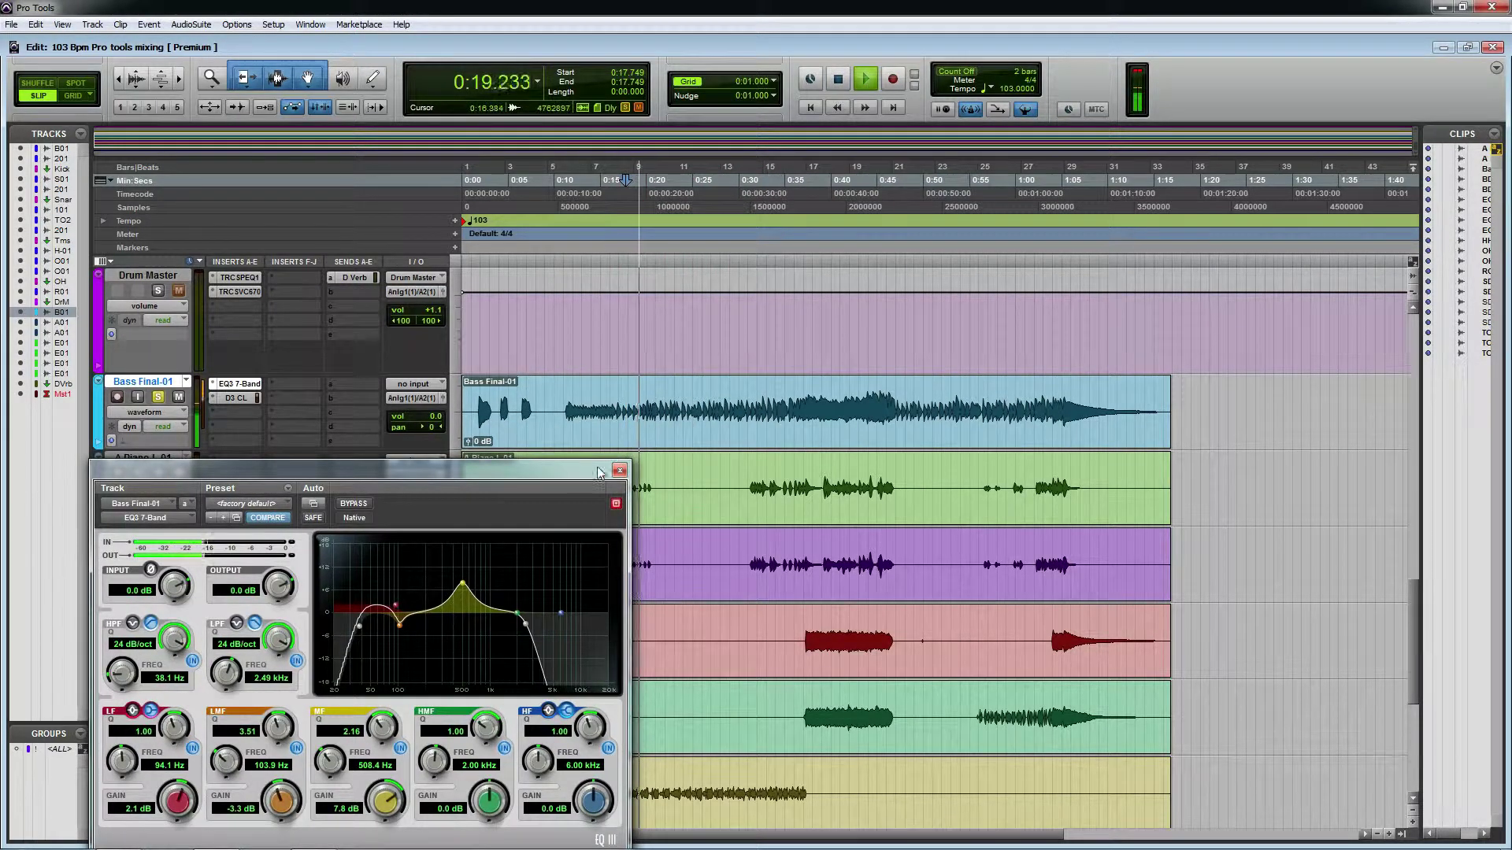
left_click_drag(583, 470, 586, 457)
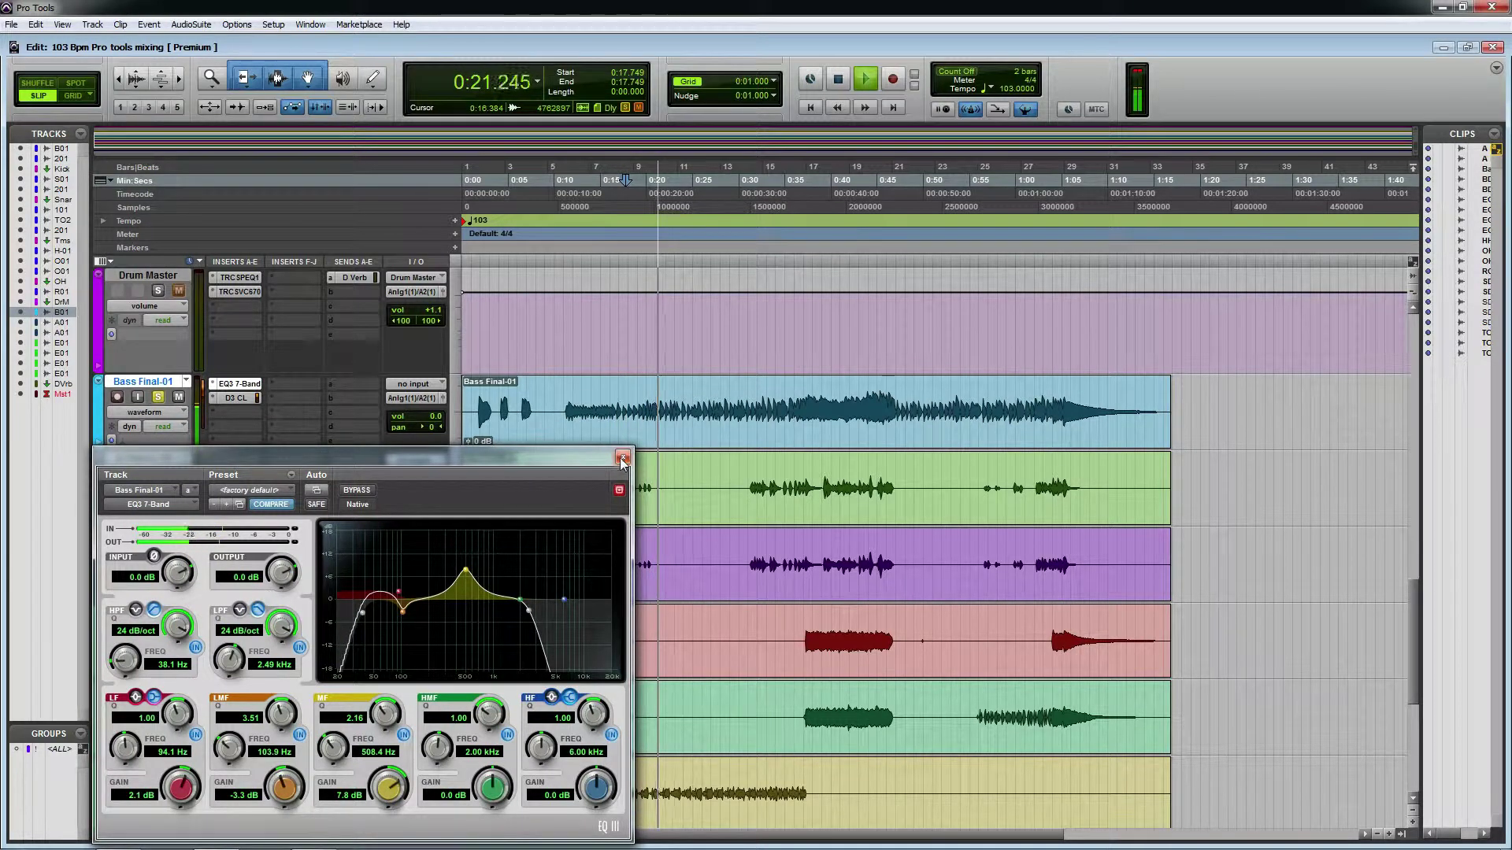
left_click(351, 490)
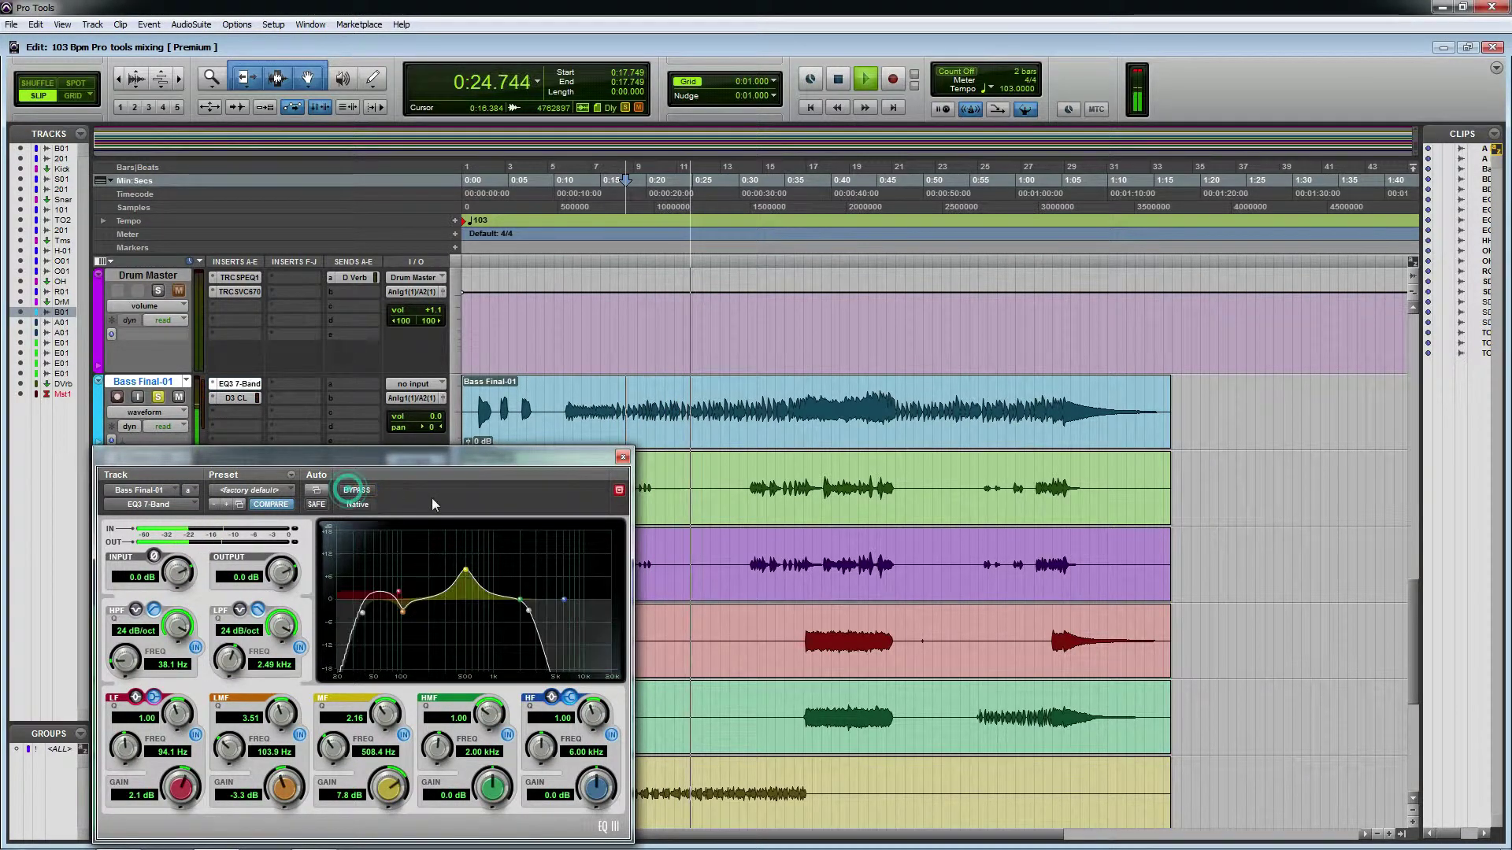
left_click(623, 457)
Retune the bass Dyn3 to 8.5:1 ratio, -33.0 dB threshold and 15.3 dB gain, then close it.
key("space")
left_click(236, 398)
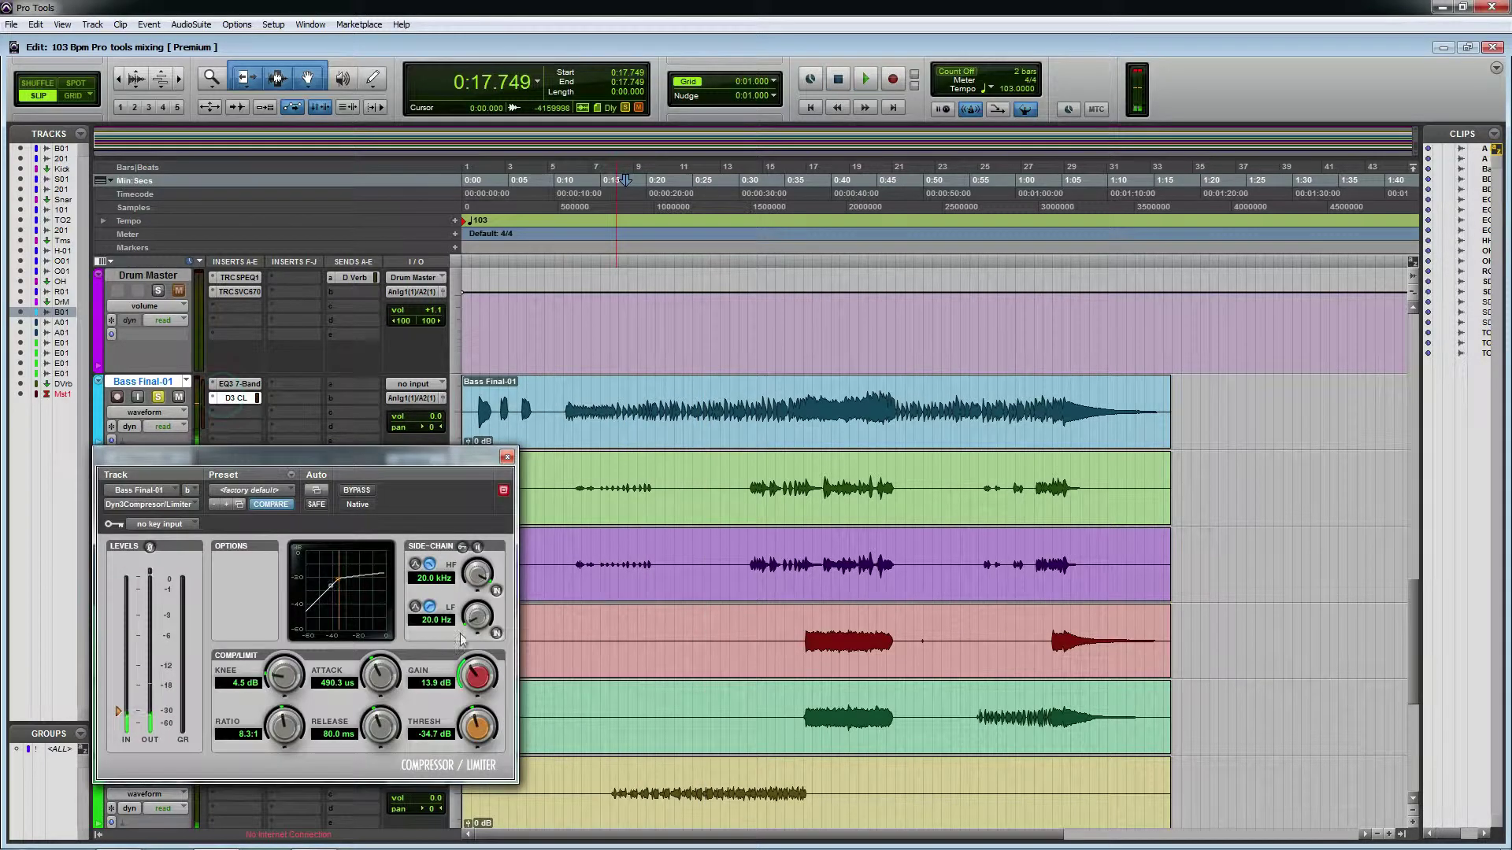
left_click_drag(394, 455, 428, 365)
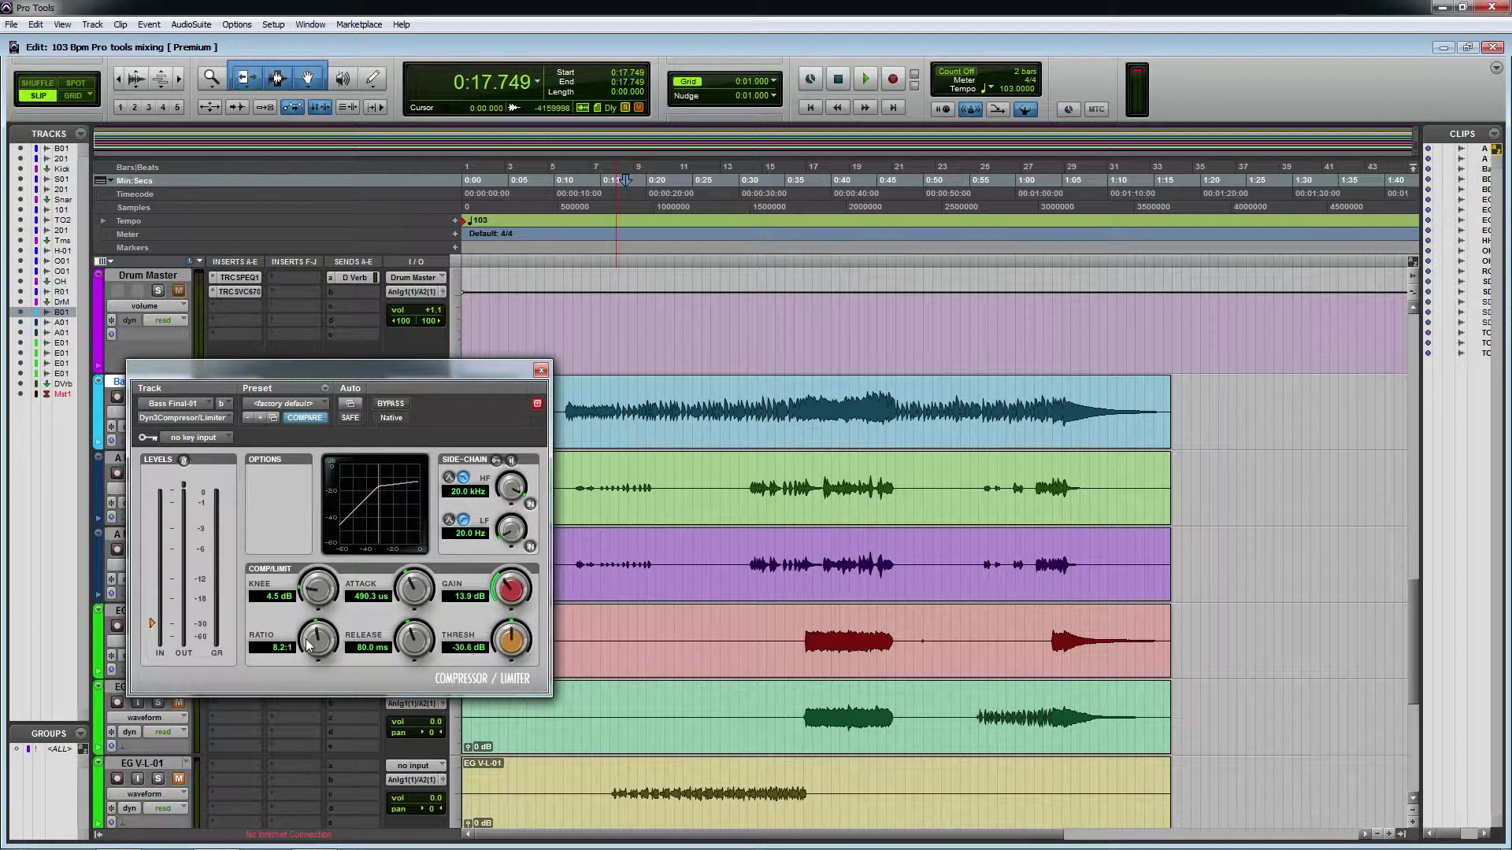
key("space")
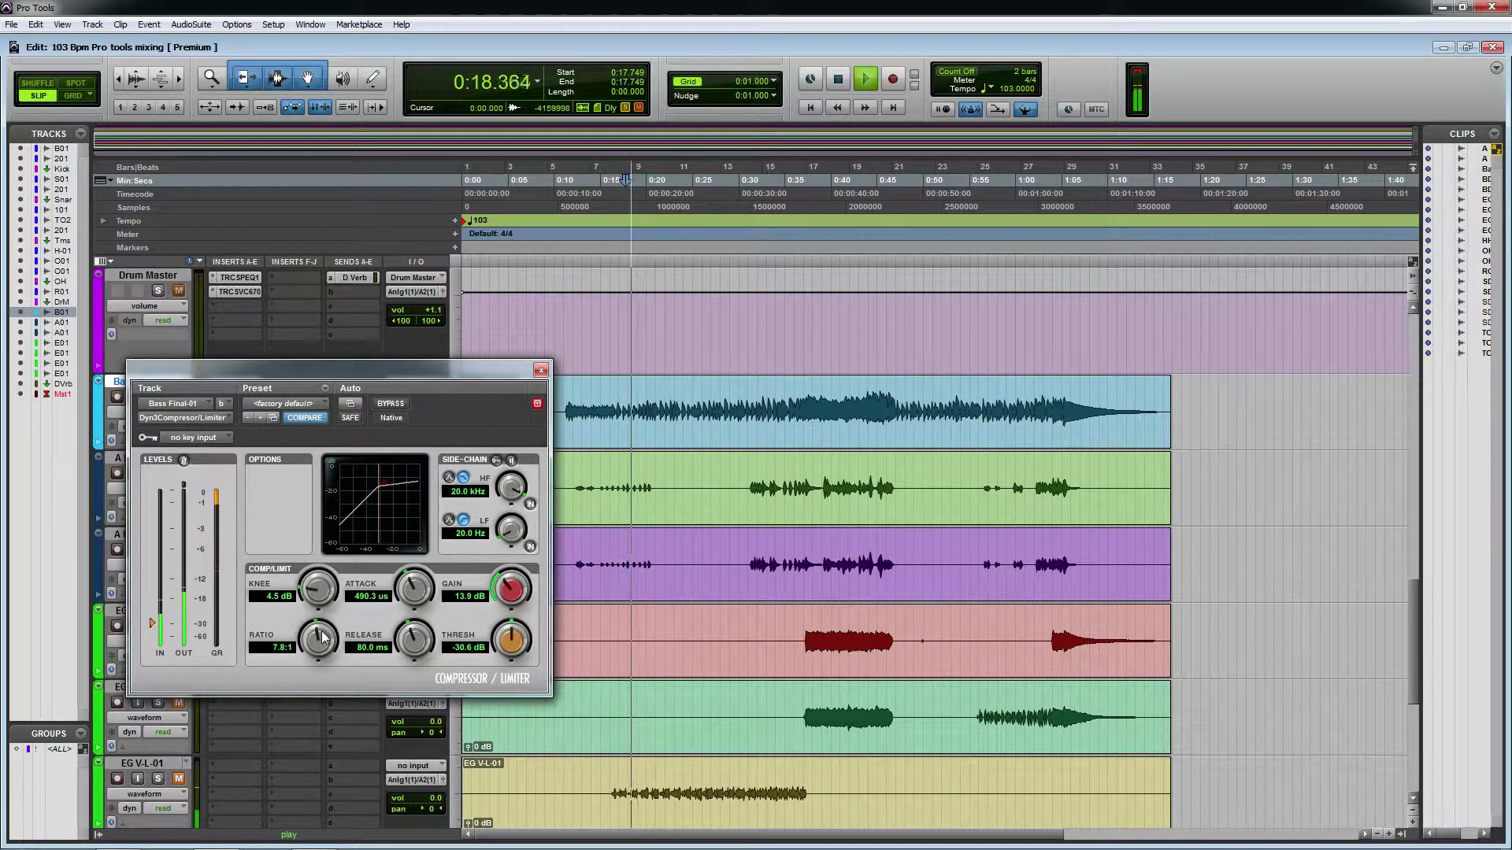
key("space")
left_click_drag(307, 650, 319, 639)
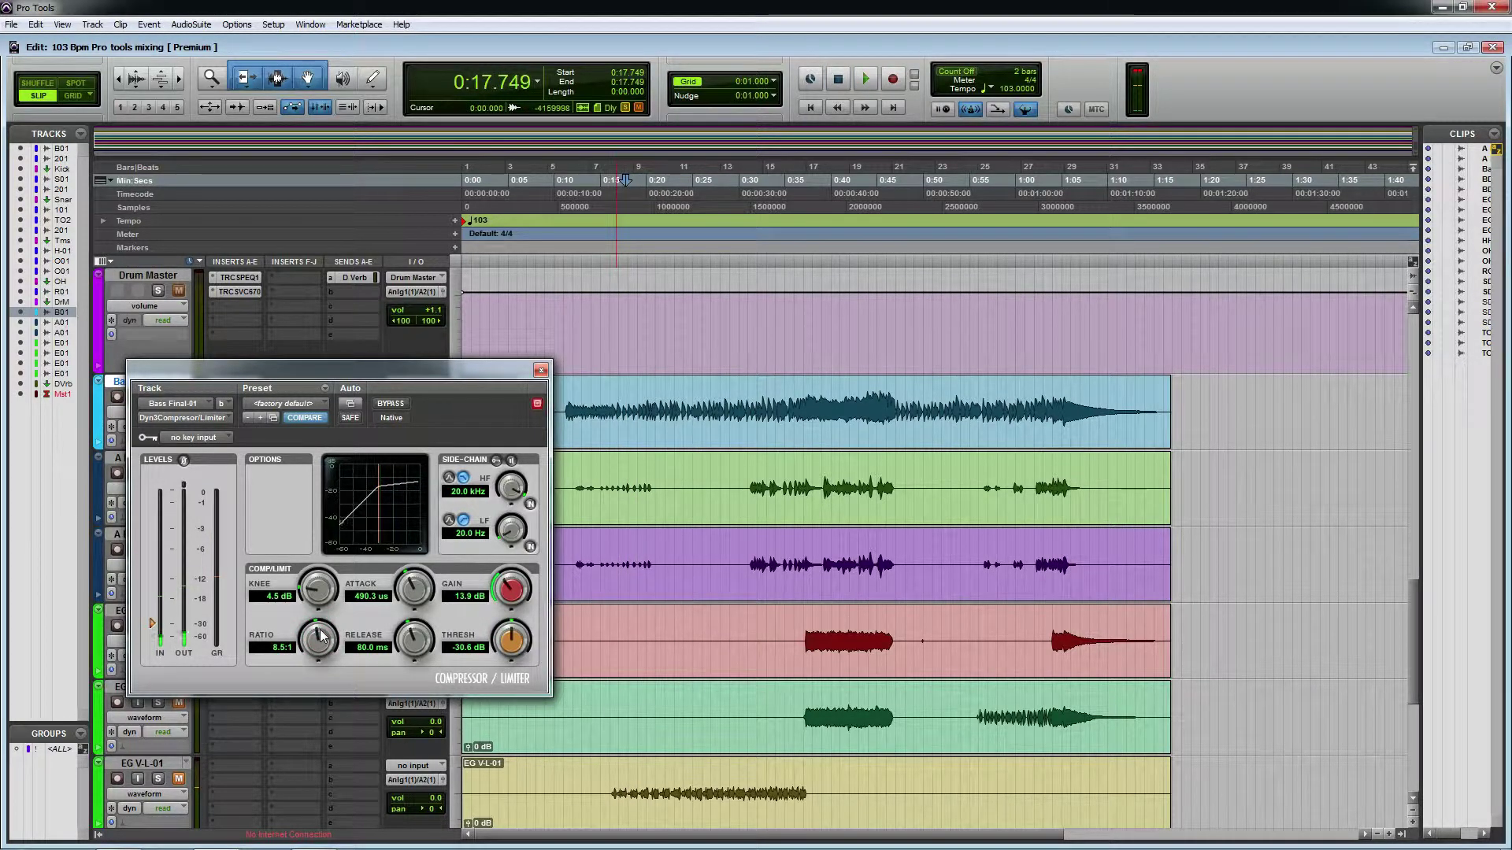
key("space")
left_click_drag(500, 659, 514, 584)
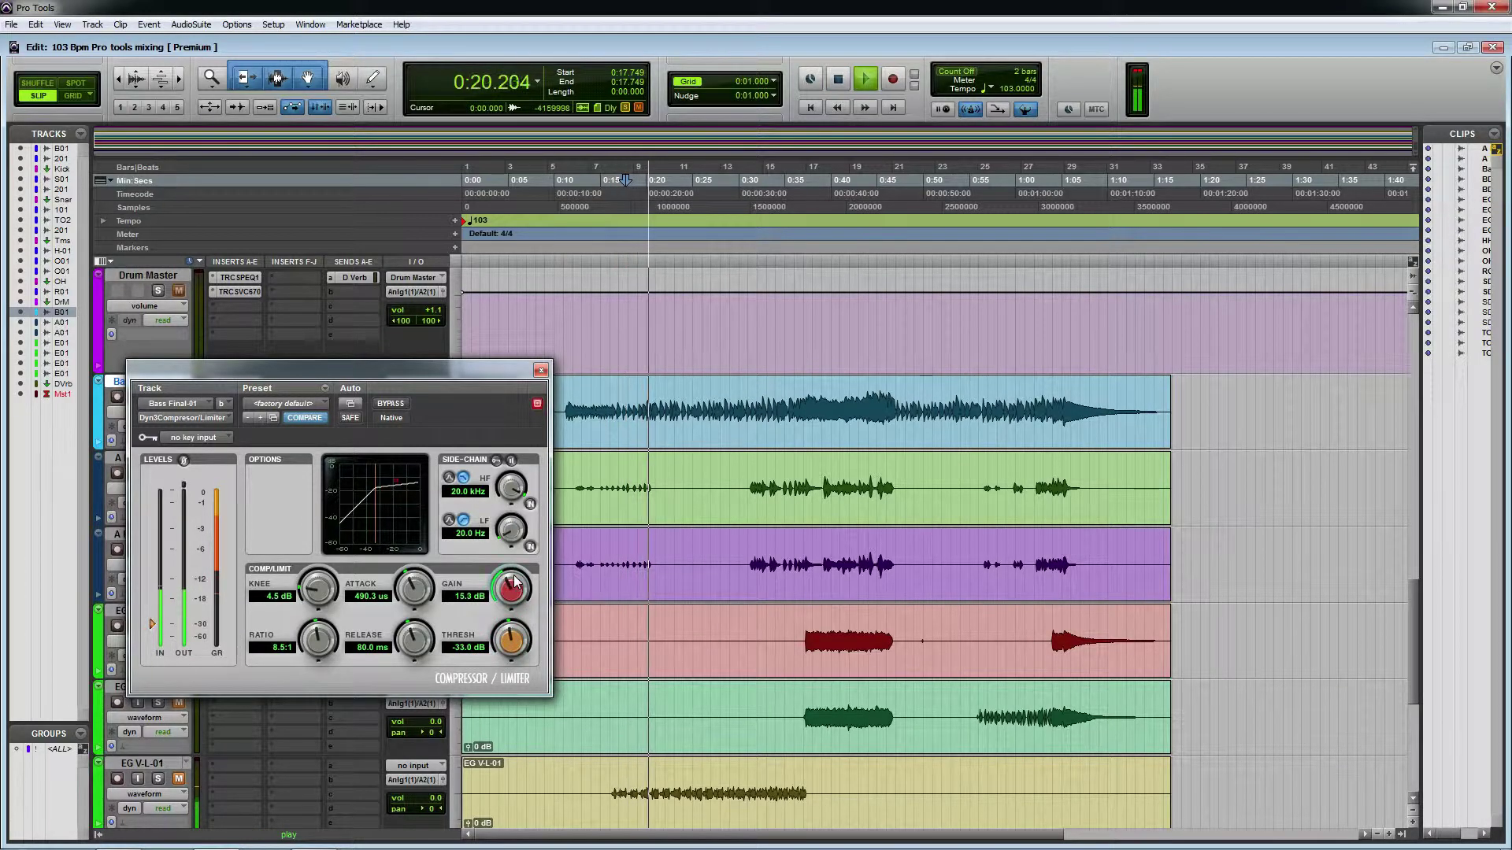
left_click(540, 370)
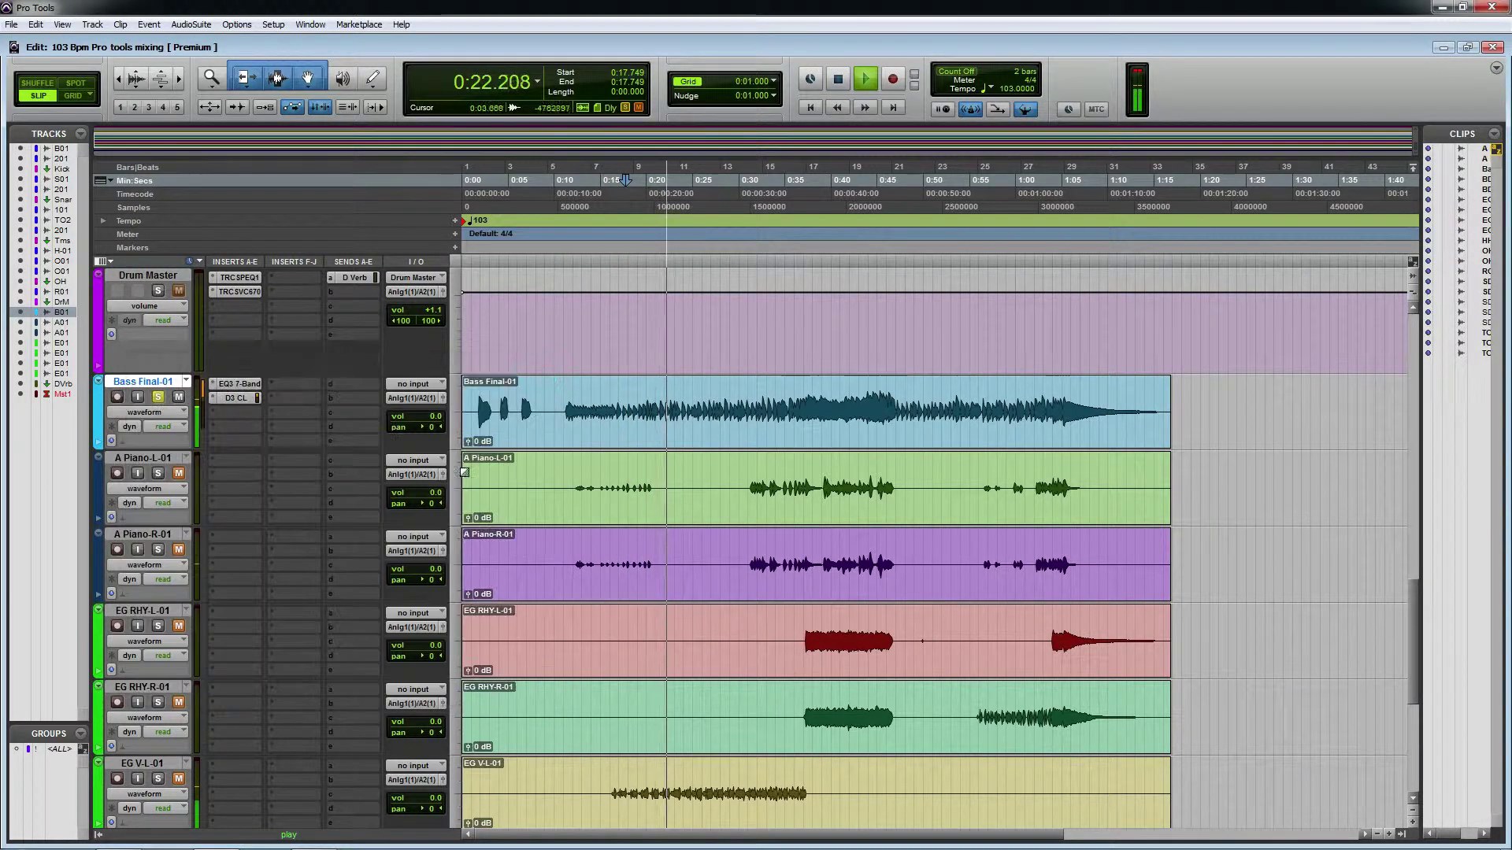
key("space")
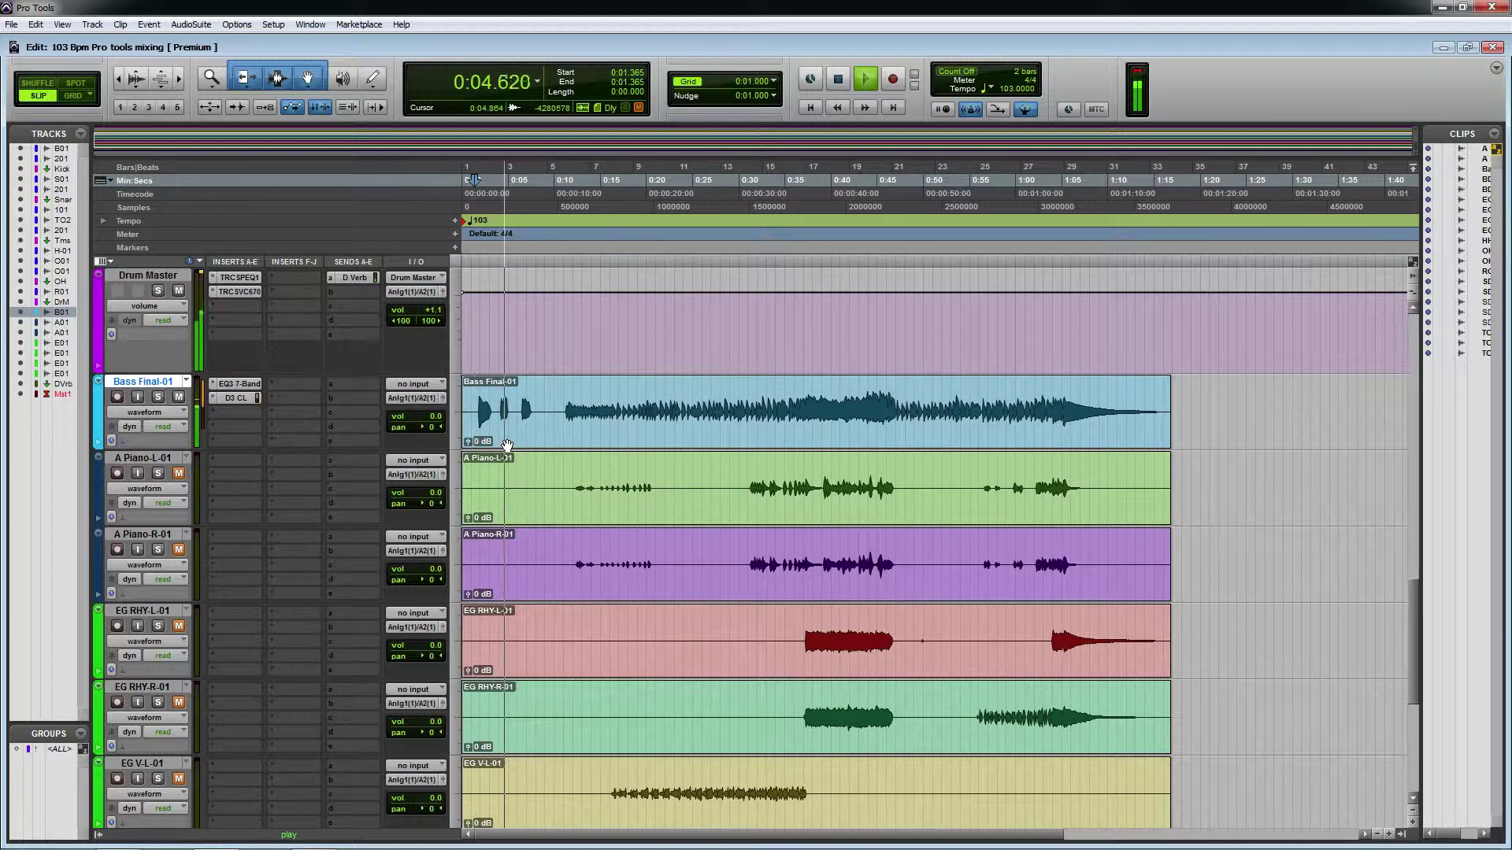
Zoom in on the clip start and select the first bass note, 0:01.877 to 0:04.064.
double_click(471, 405)
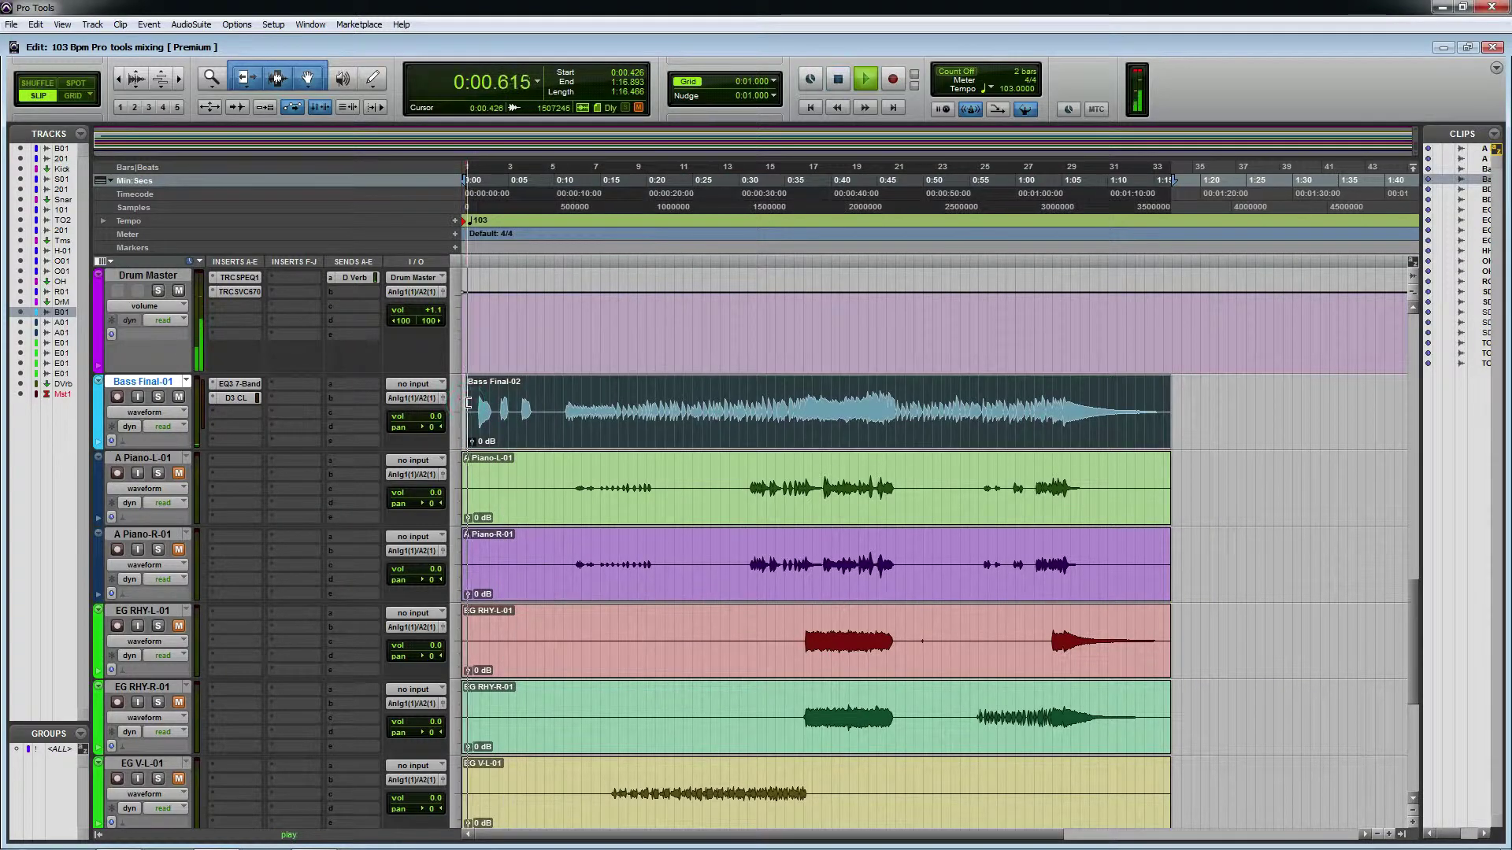
key("ctrl+z")
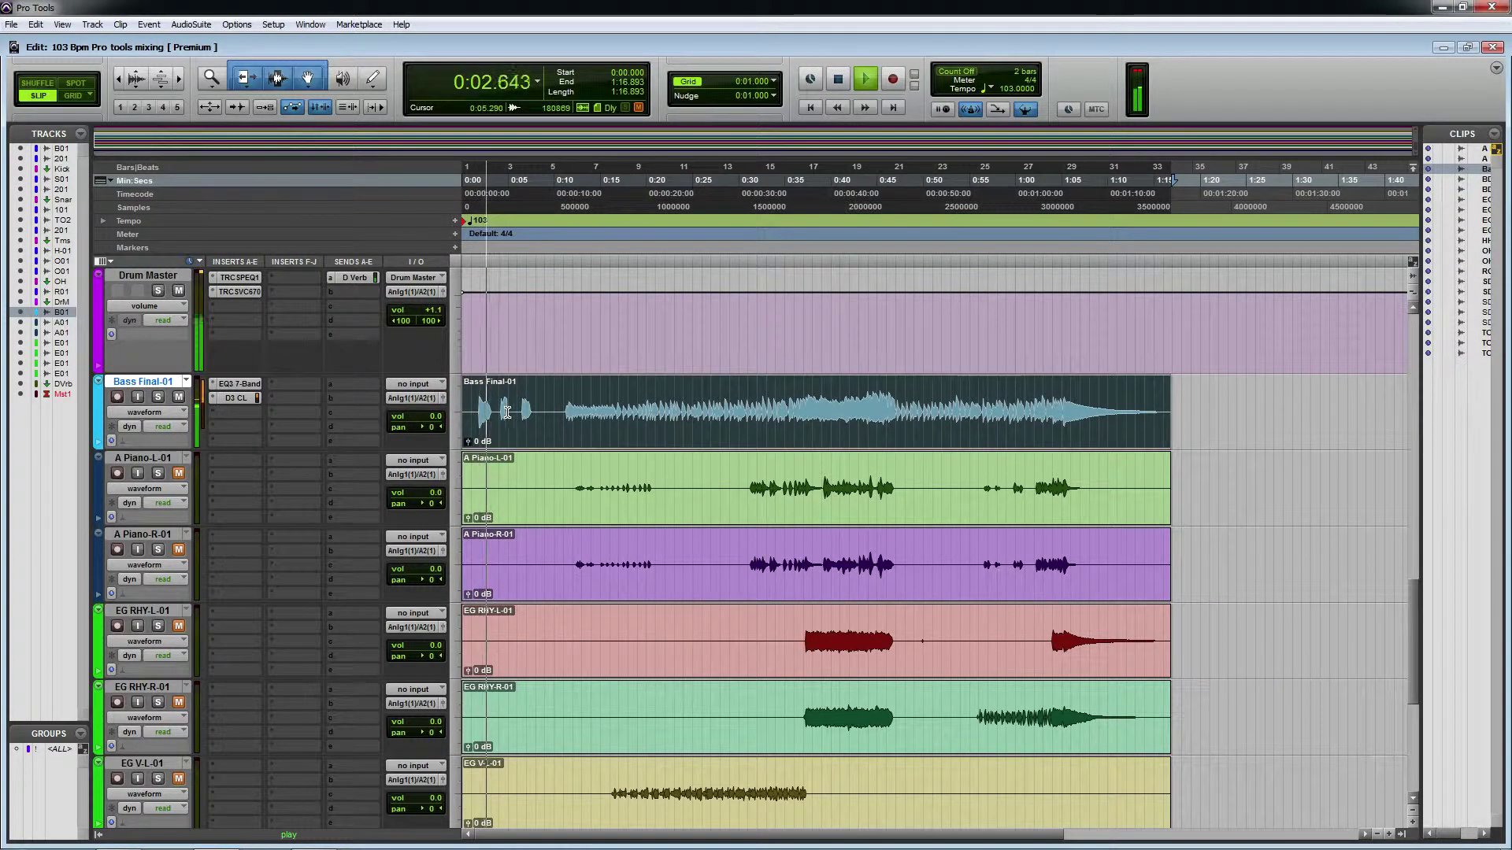
key("alt+space")
scroll(503, 422, "up", 3)
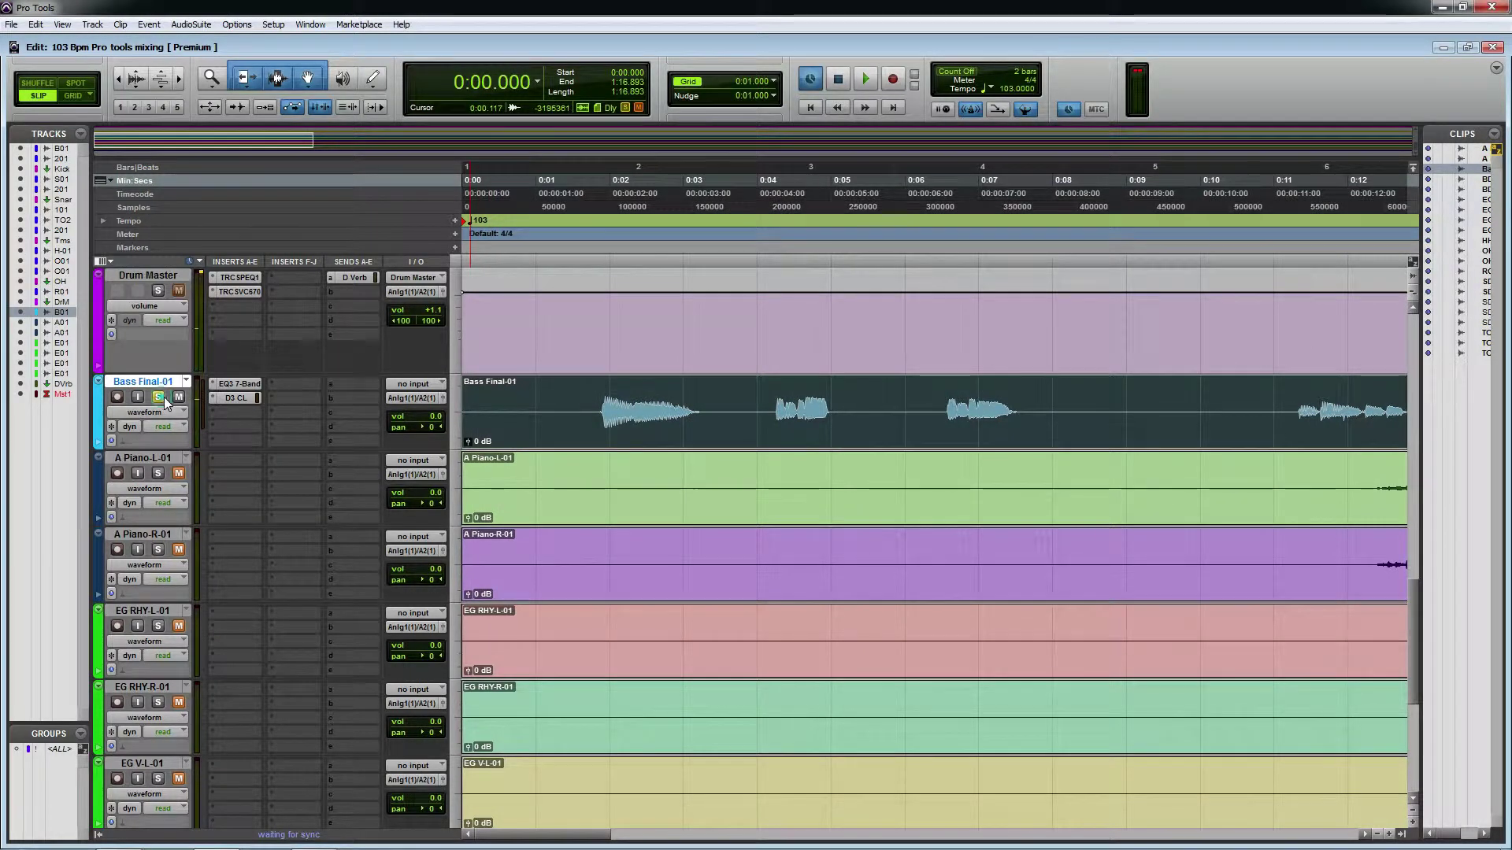
key("space")
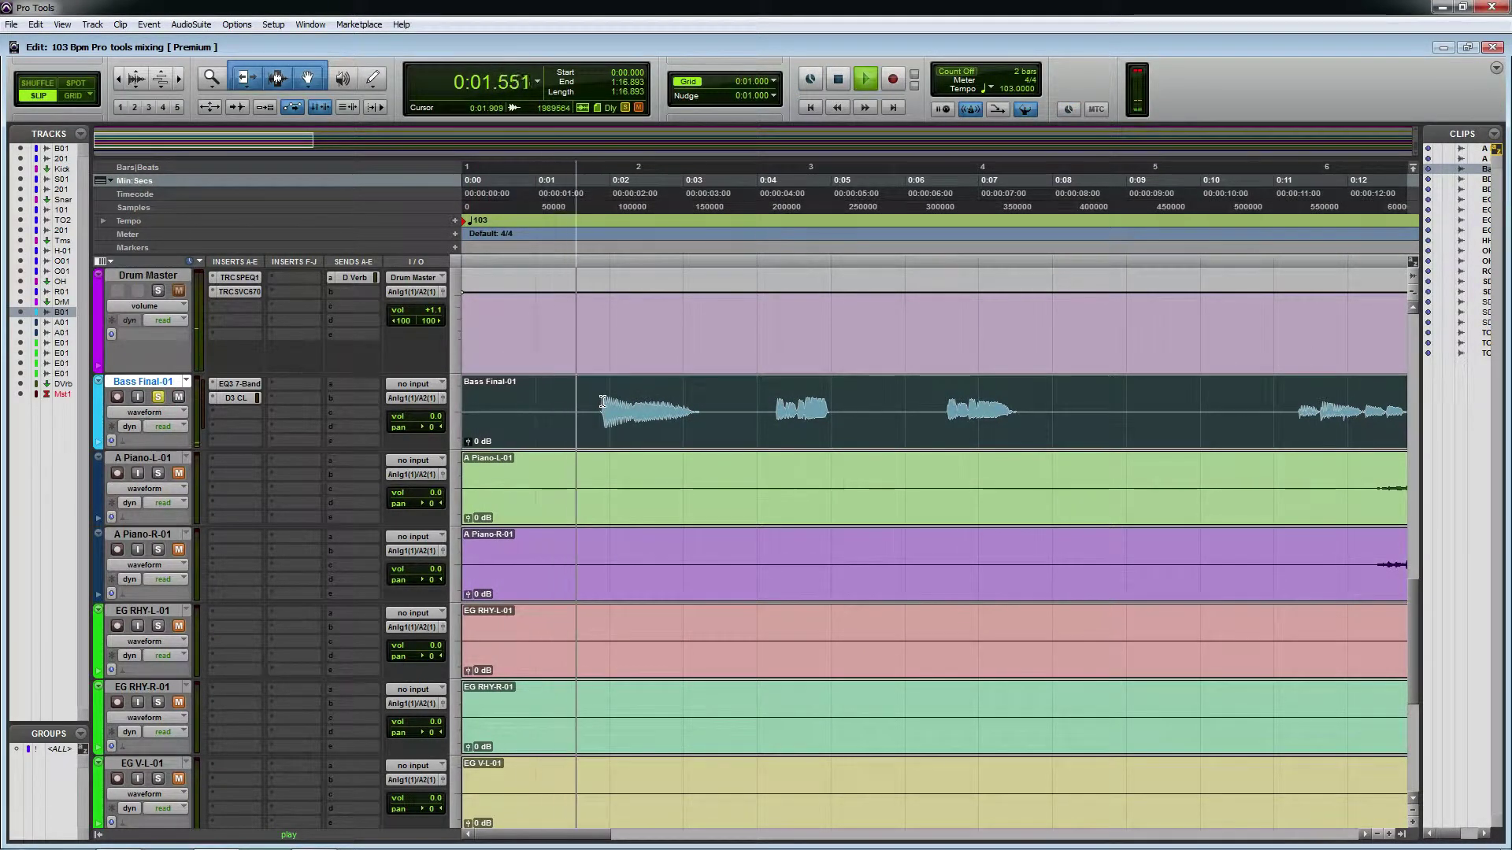
left_click_drag(603, 401, 760, 406)
Open the bass compressor and lower its makeup gain to 9.1 dB.
left_click(235, 397)
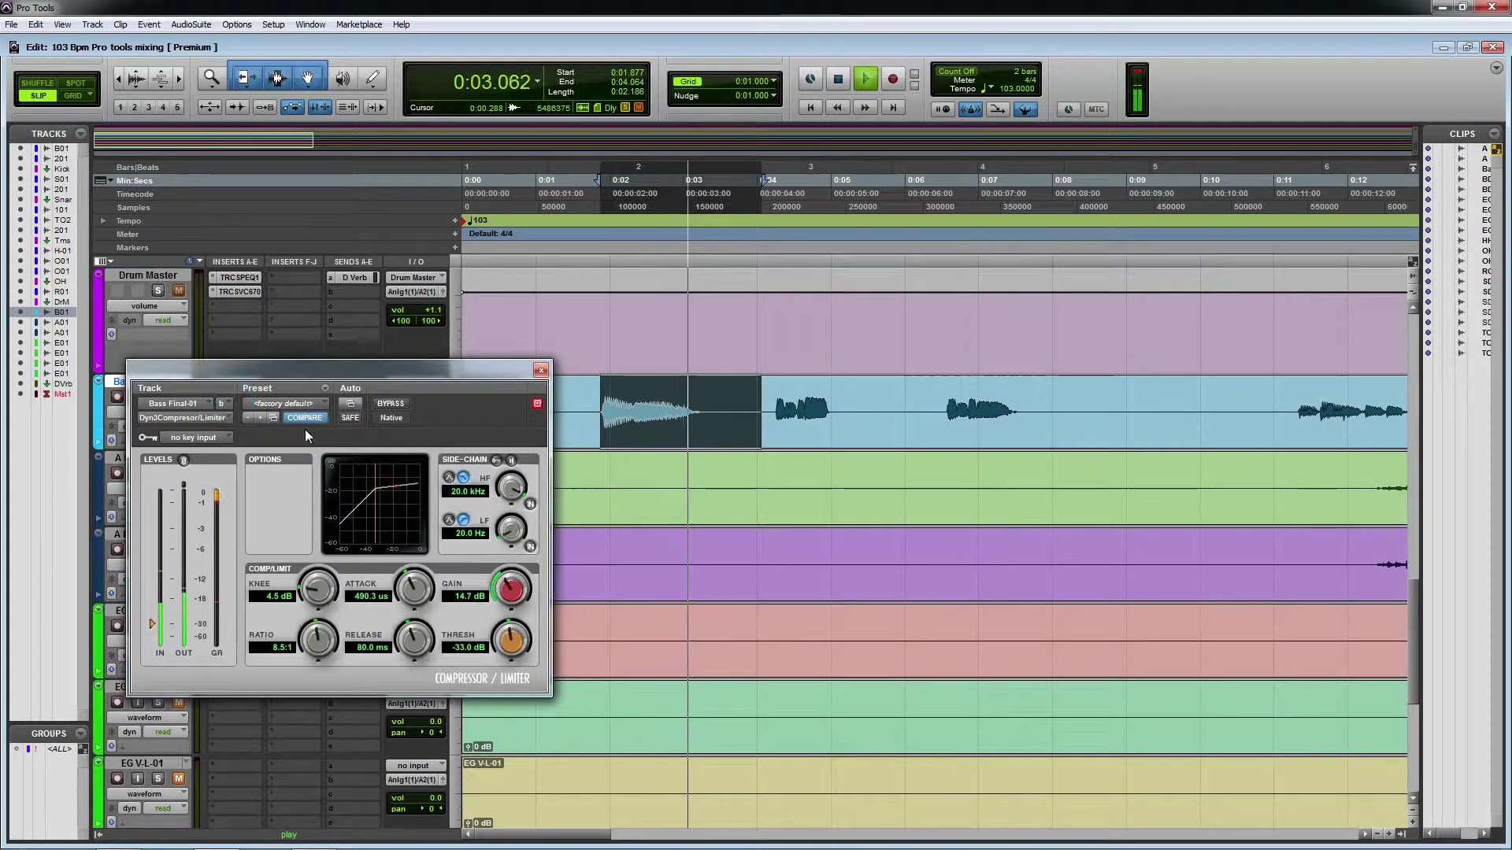
key("space")
left_click_drag(508, 597, 508, 618)
key("space")
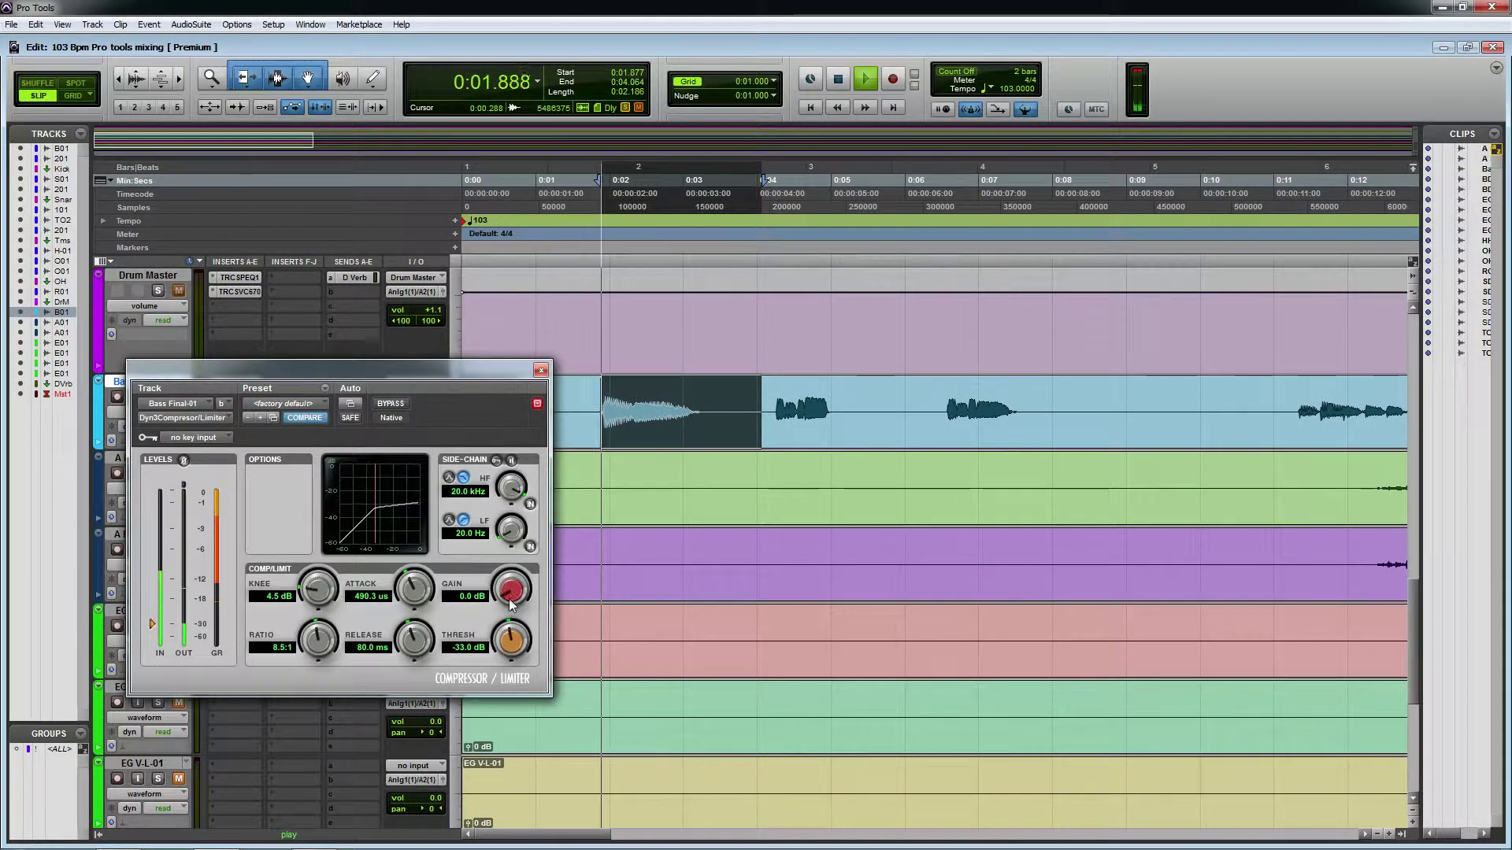
key("alt+space")
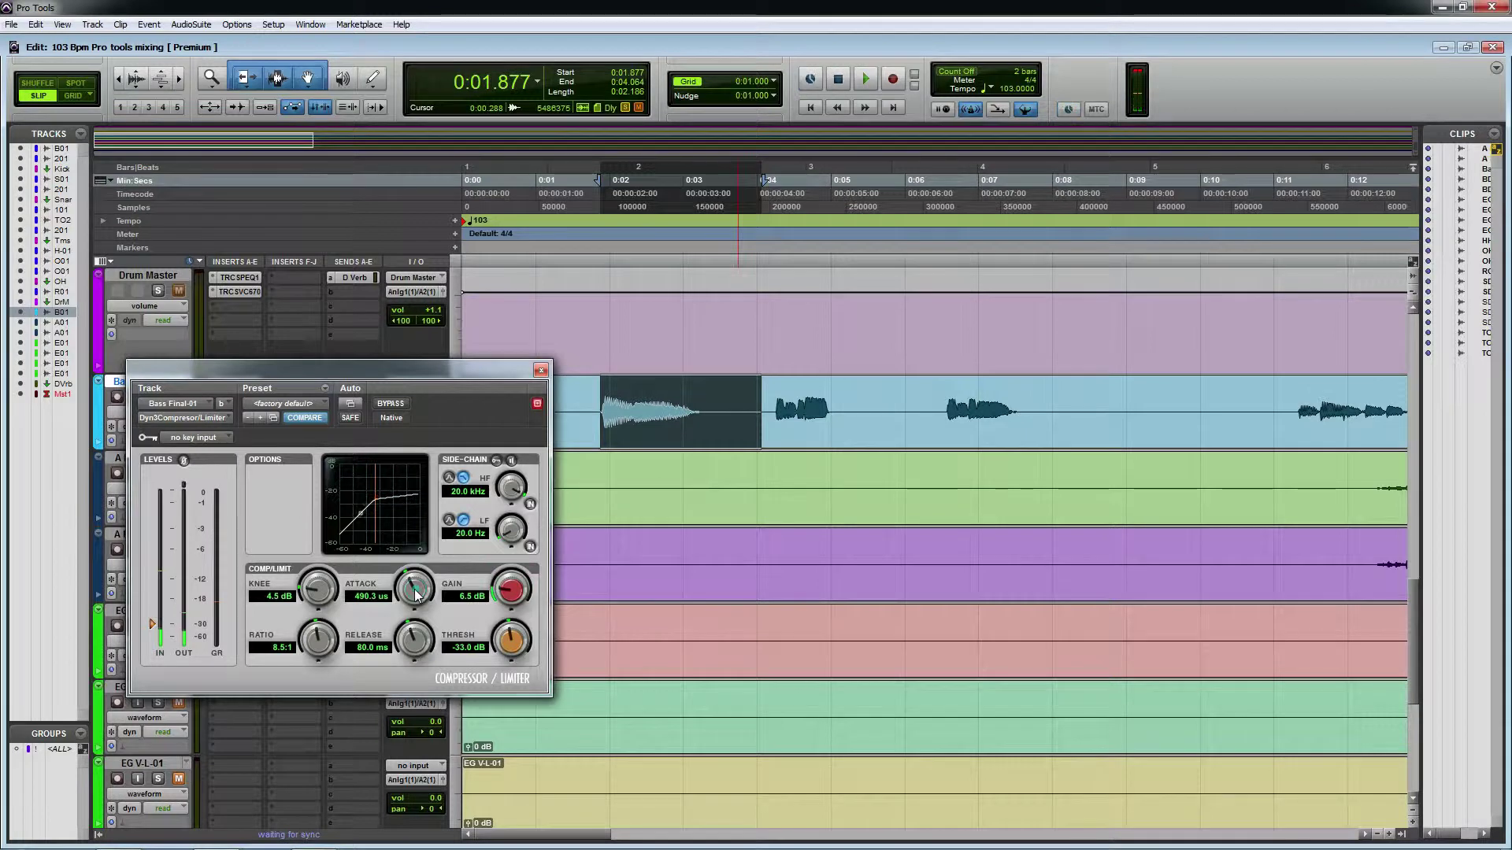
Lengthen the compressor attack to 15.9 ms while replaying the selected note.
left_click_drag(415, 595, 413, 523)
key("space")
key("space")
key("space")
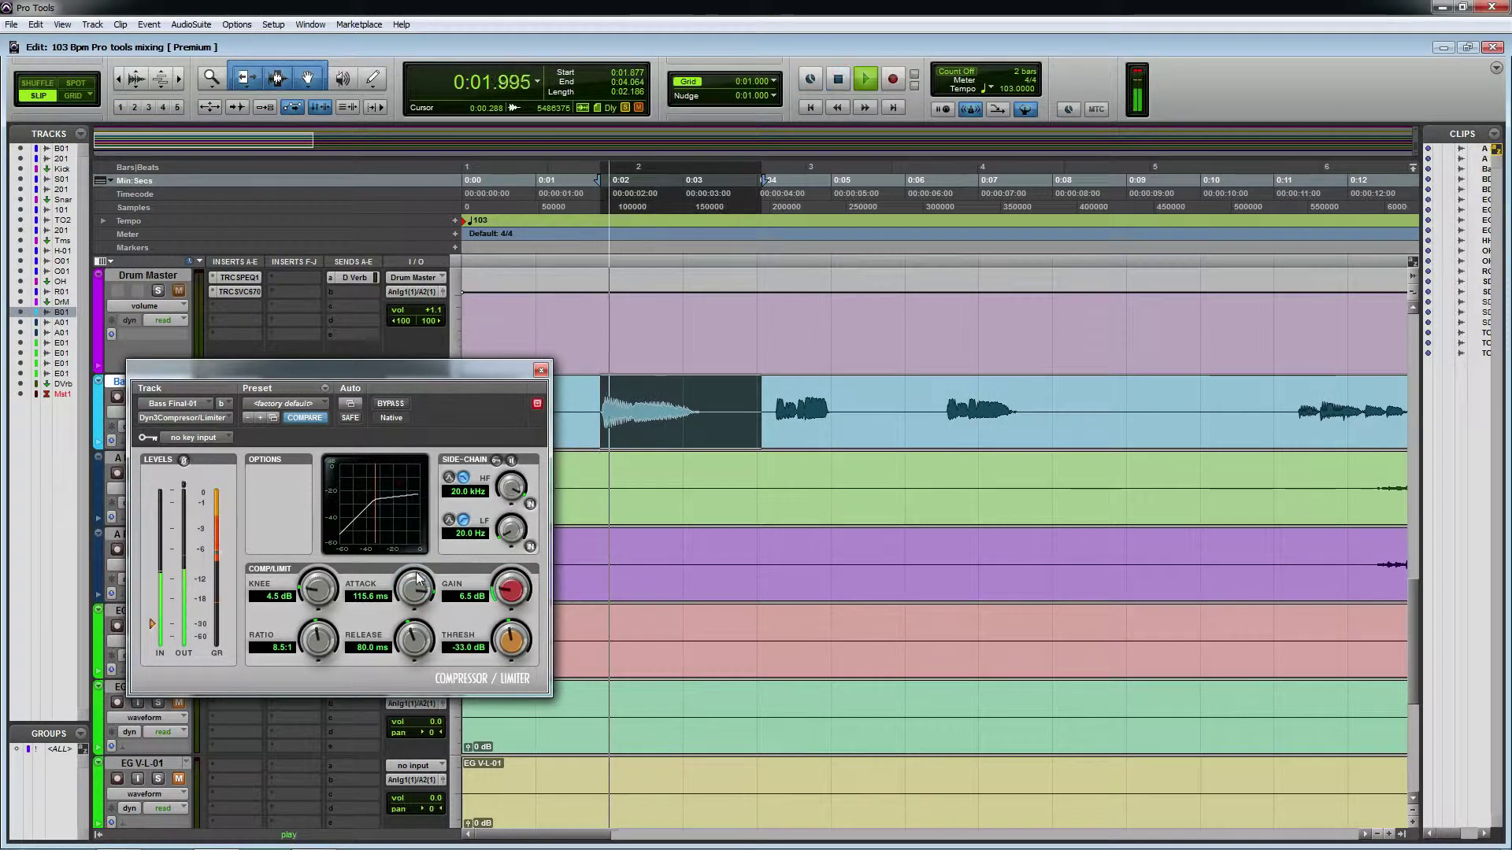
left_click_drag(415, 590, 418, 592)
key("space")
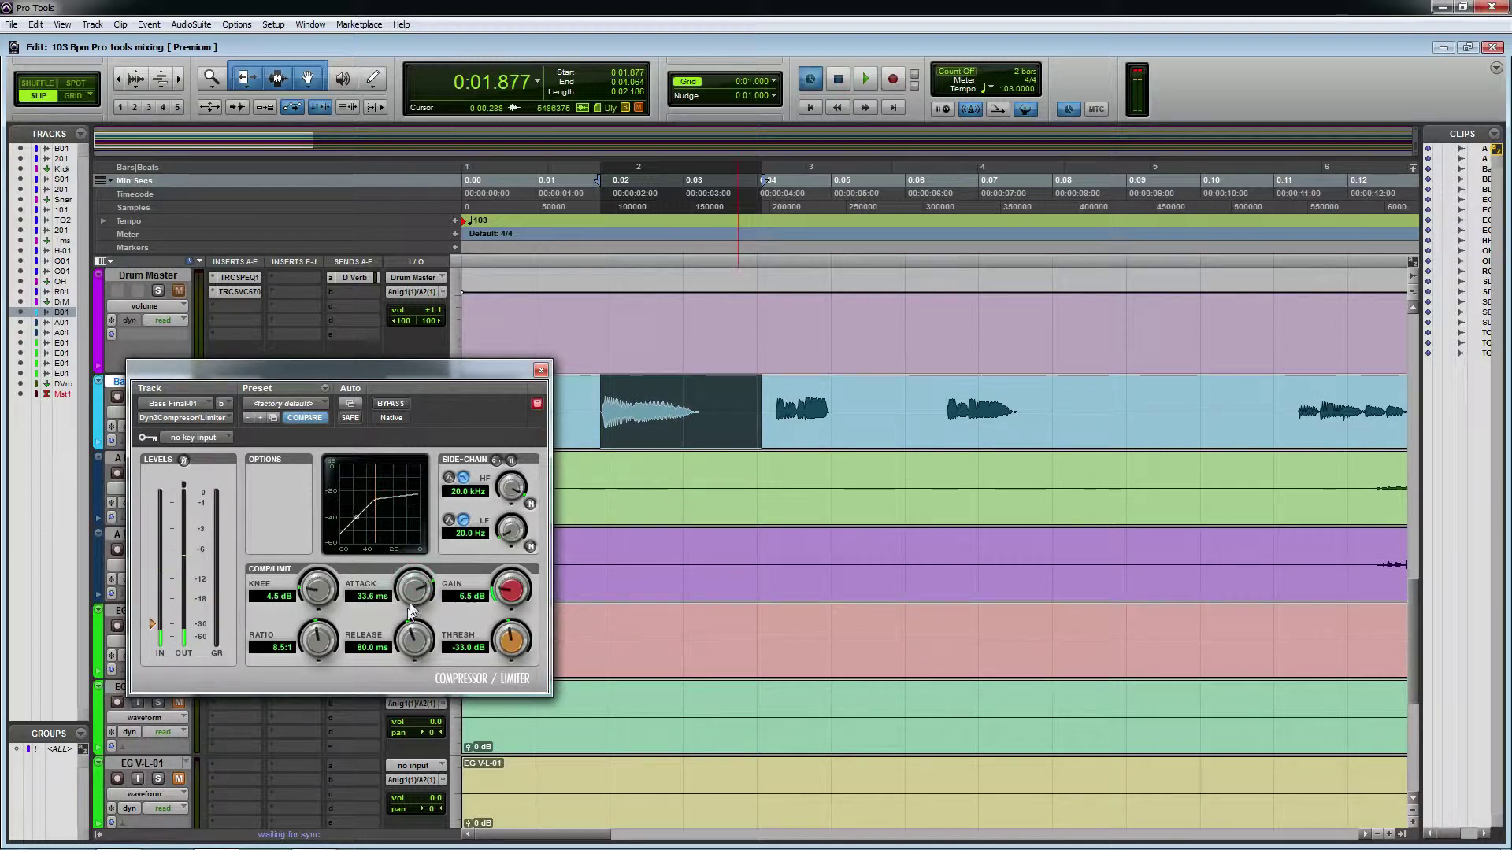
key("space")
key("space")
key("space")
left_click_drag(416, 592, 498, 587)
key("ctrl+space")
key("space")
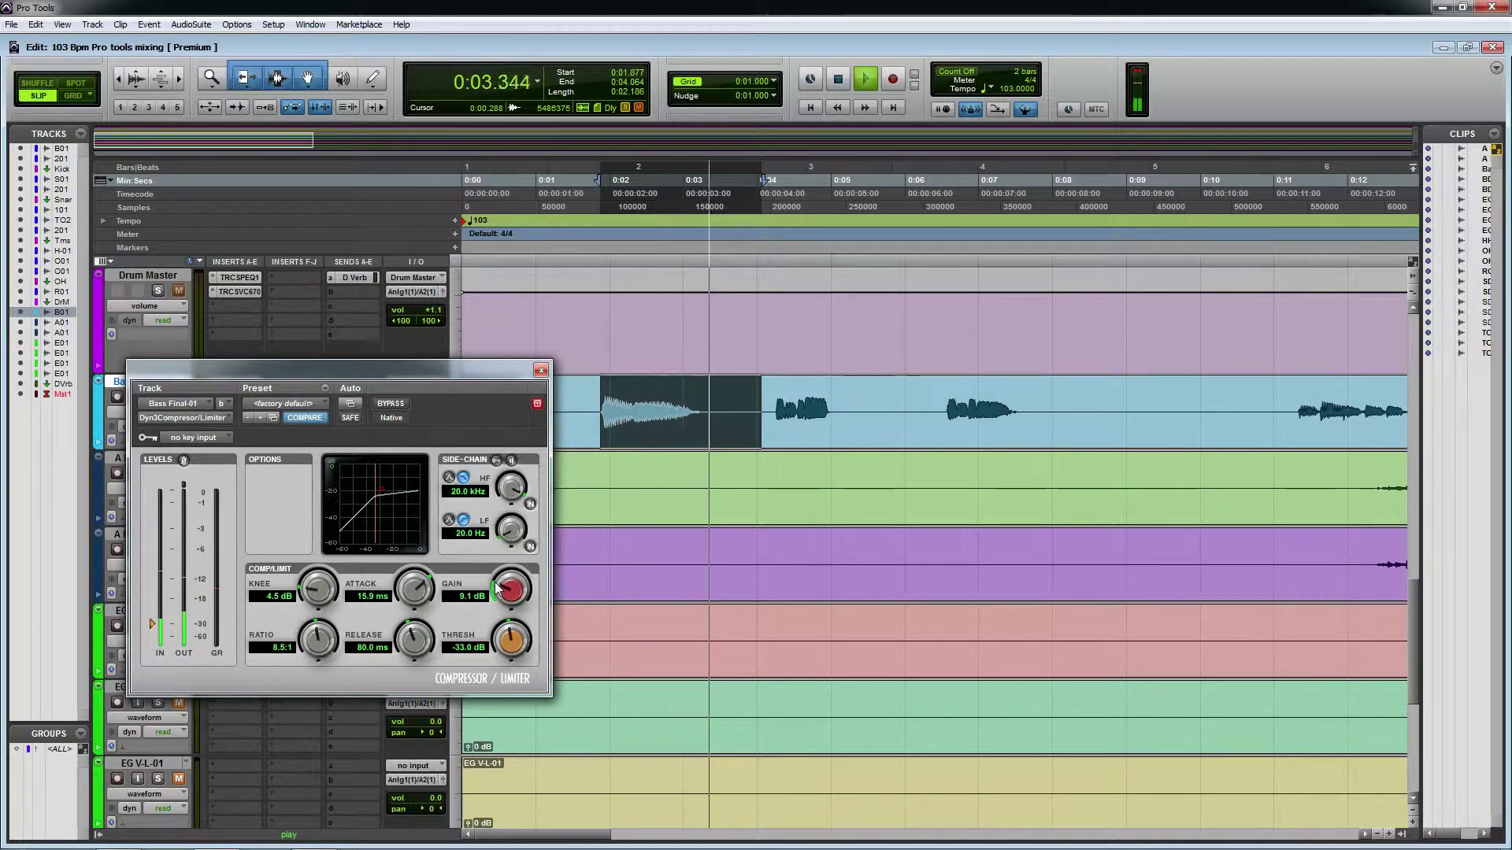
key("ctrl+space")
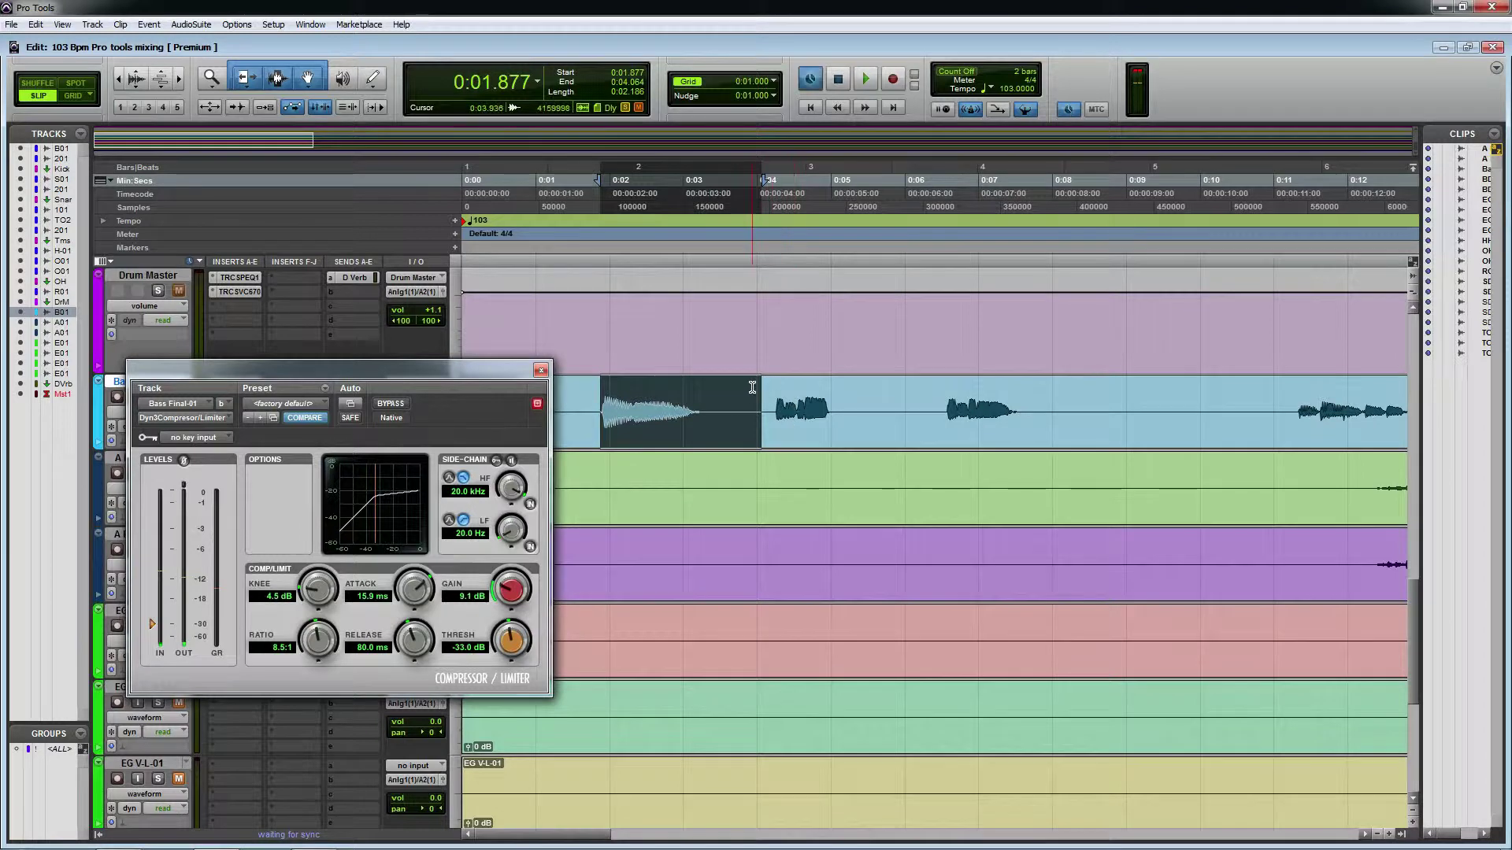
Audition the bass from 0:11.221 to 0:15.936 with the compressor bypassed, then close it.
left_click(753, 387)
key("space")
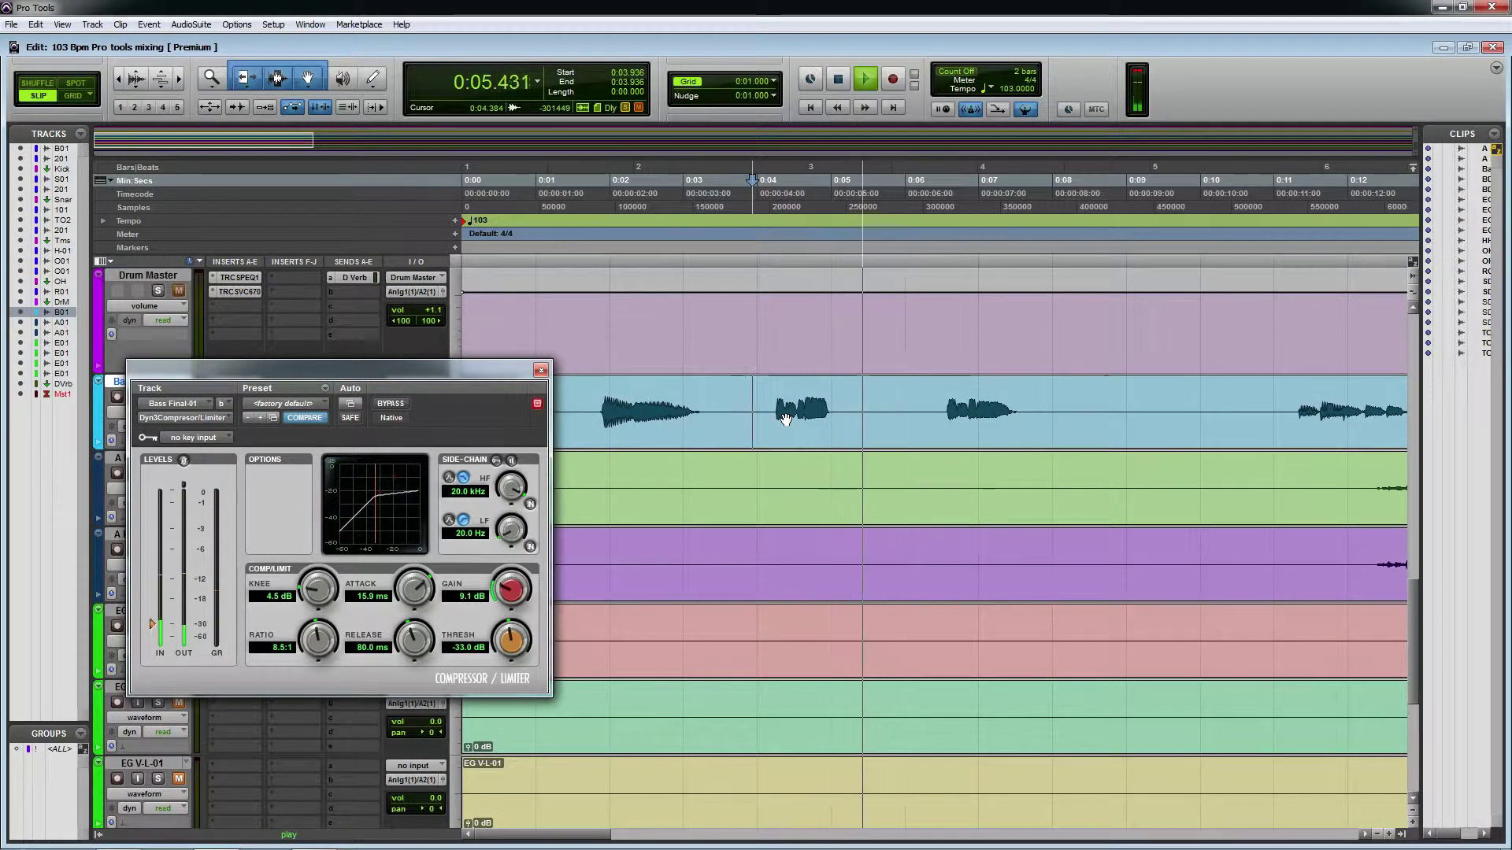
key("ctrl+bracketleft")
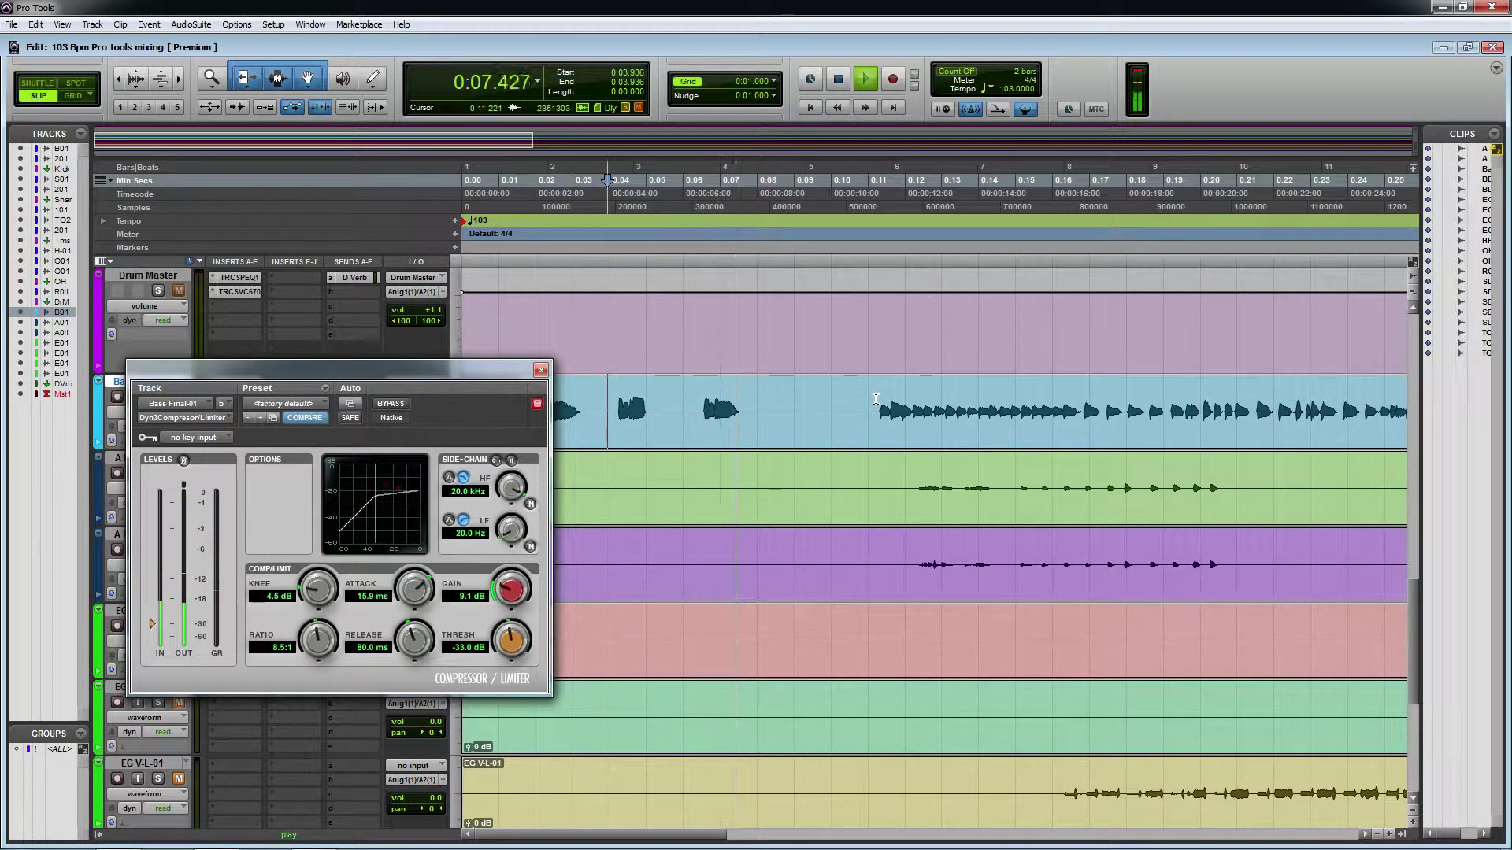
left_click_drag(876, 399, 1050, 405)
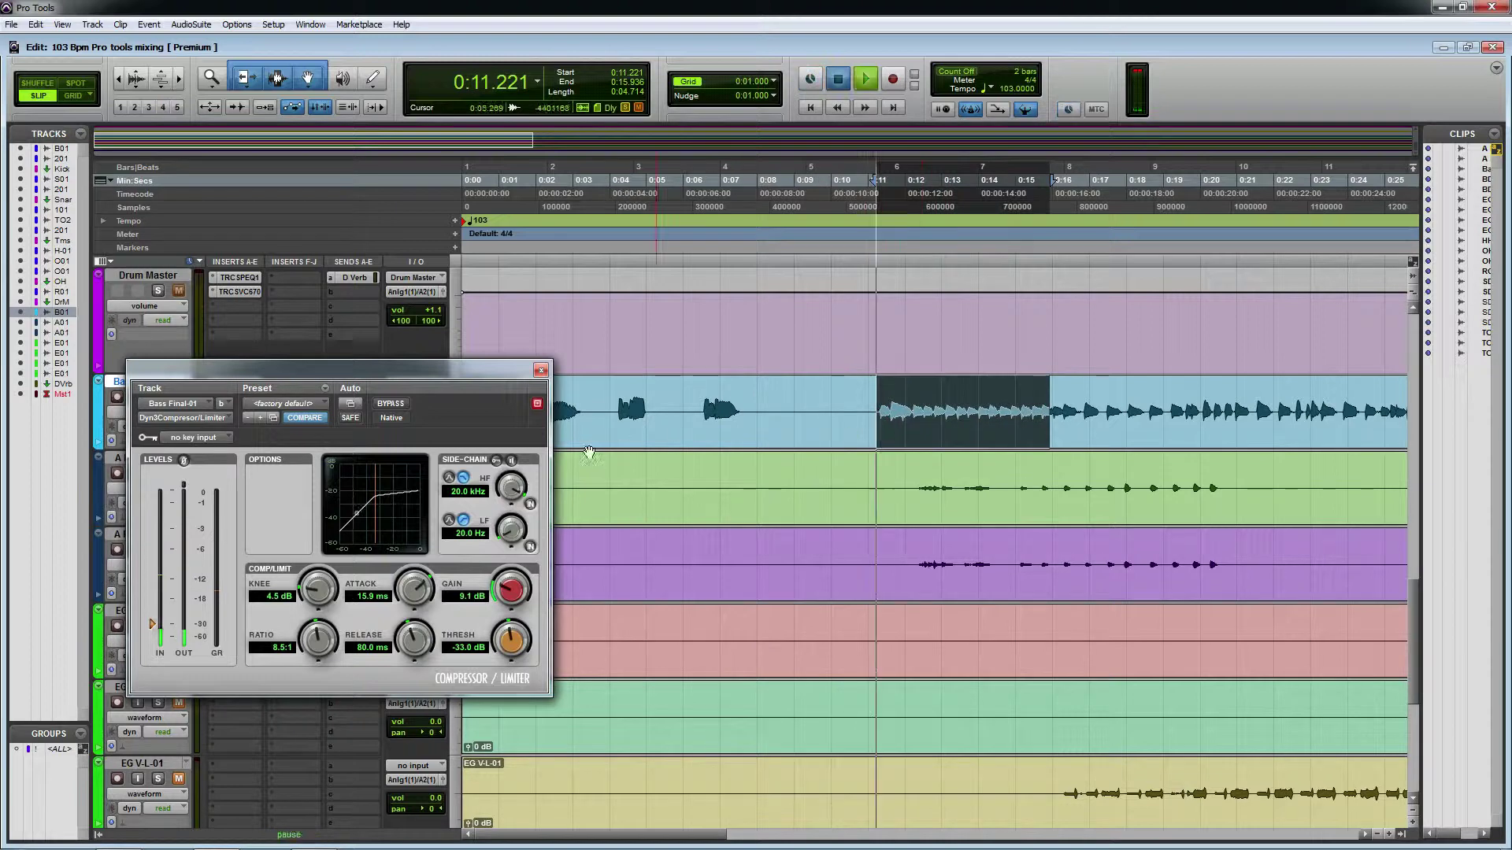
left_click(391, 404)
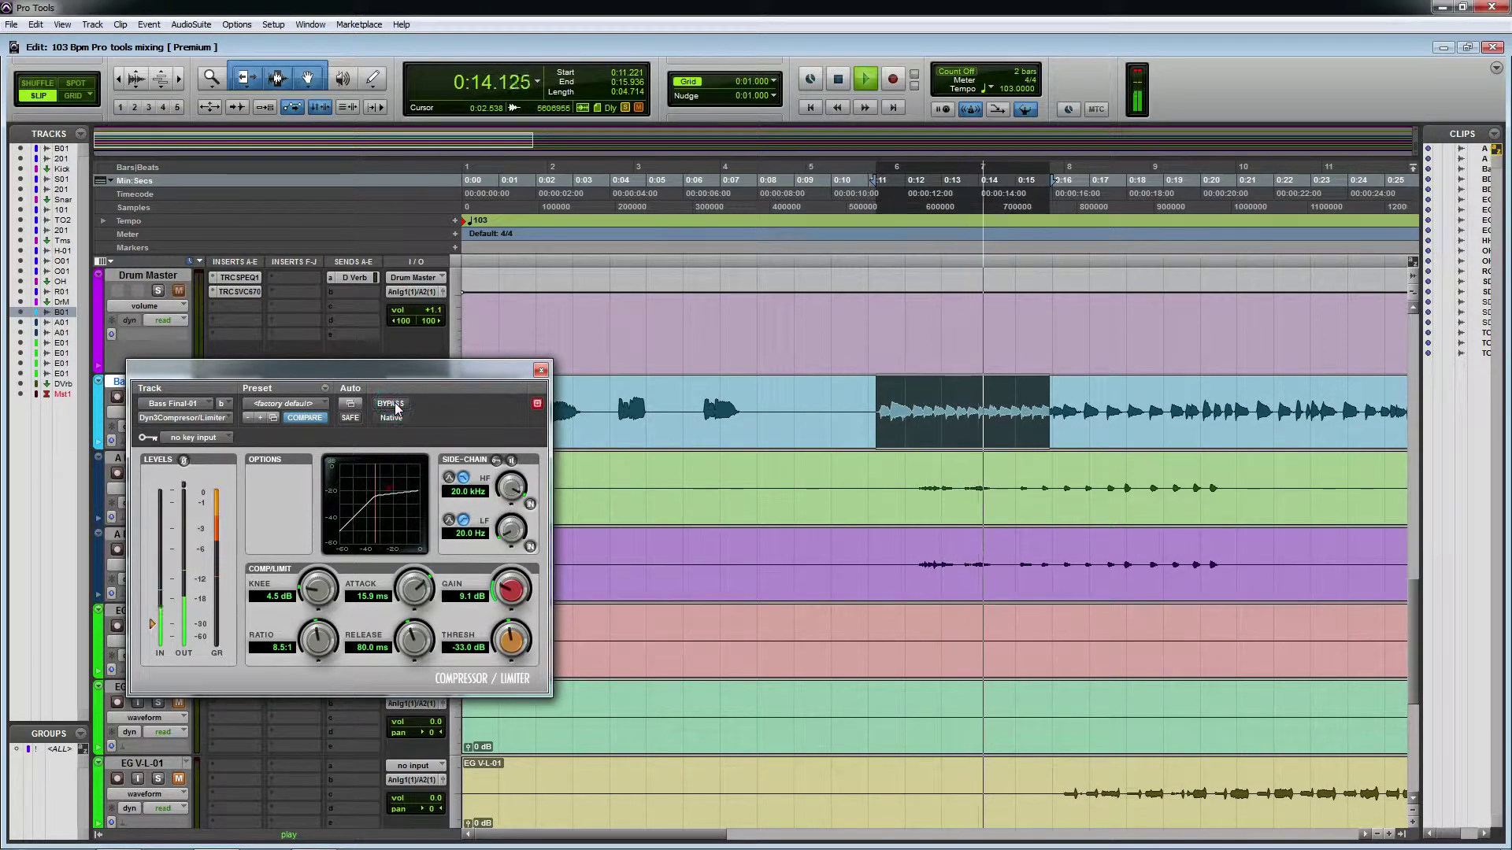
key("space")
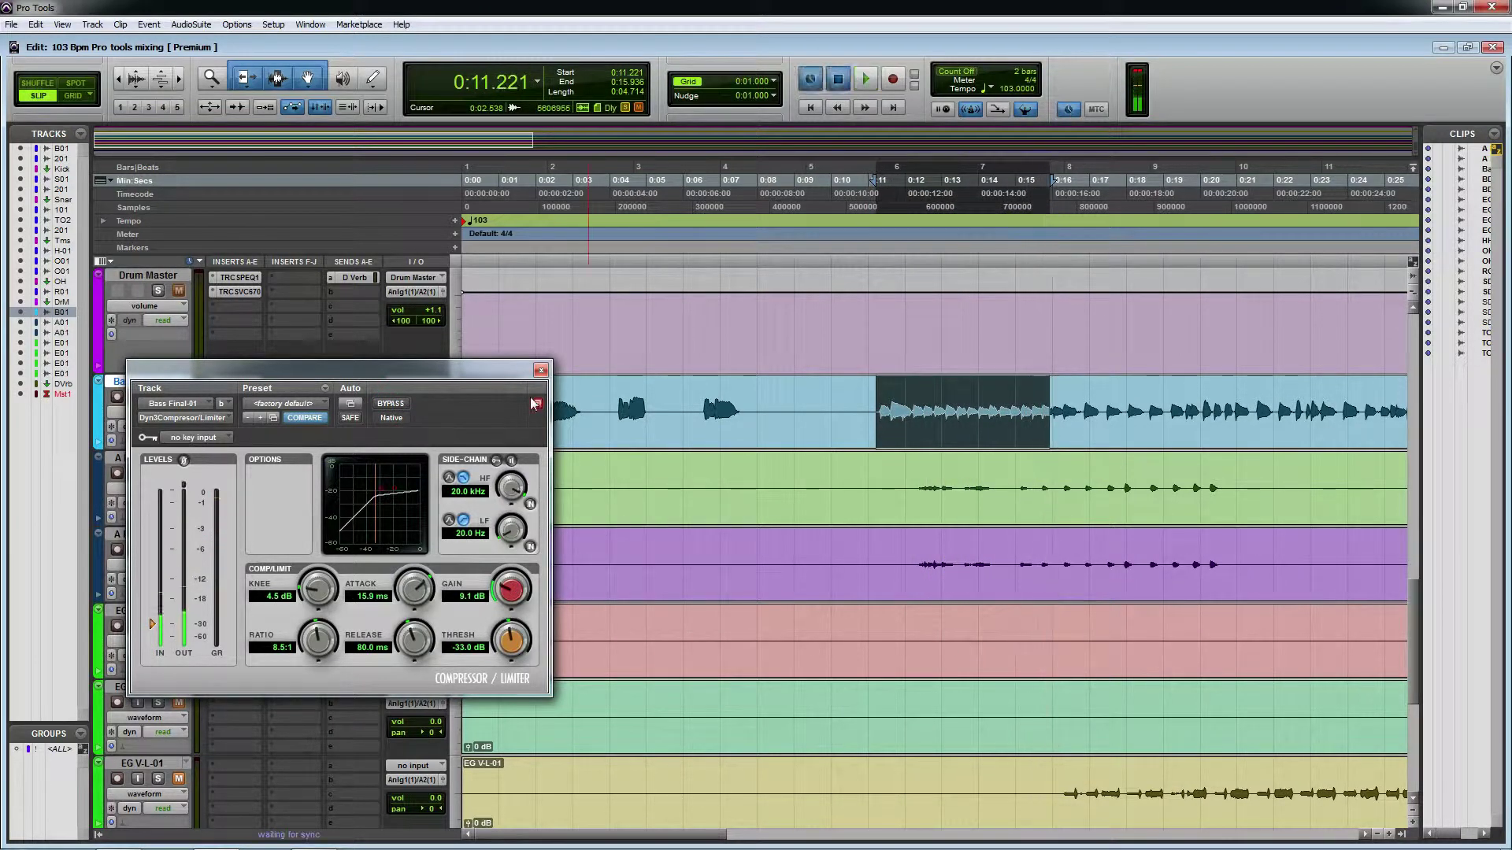
left_click(541, 372)
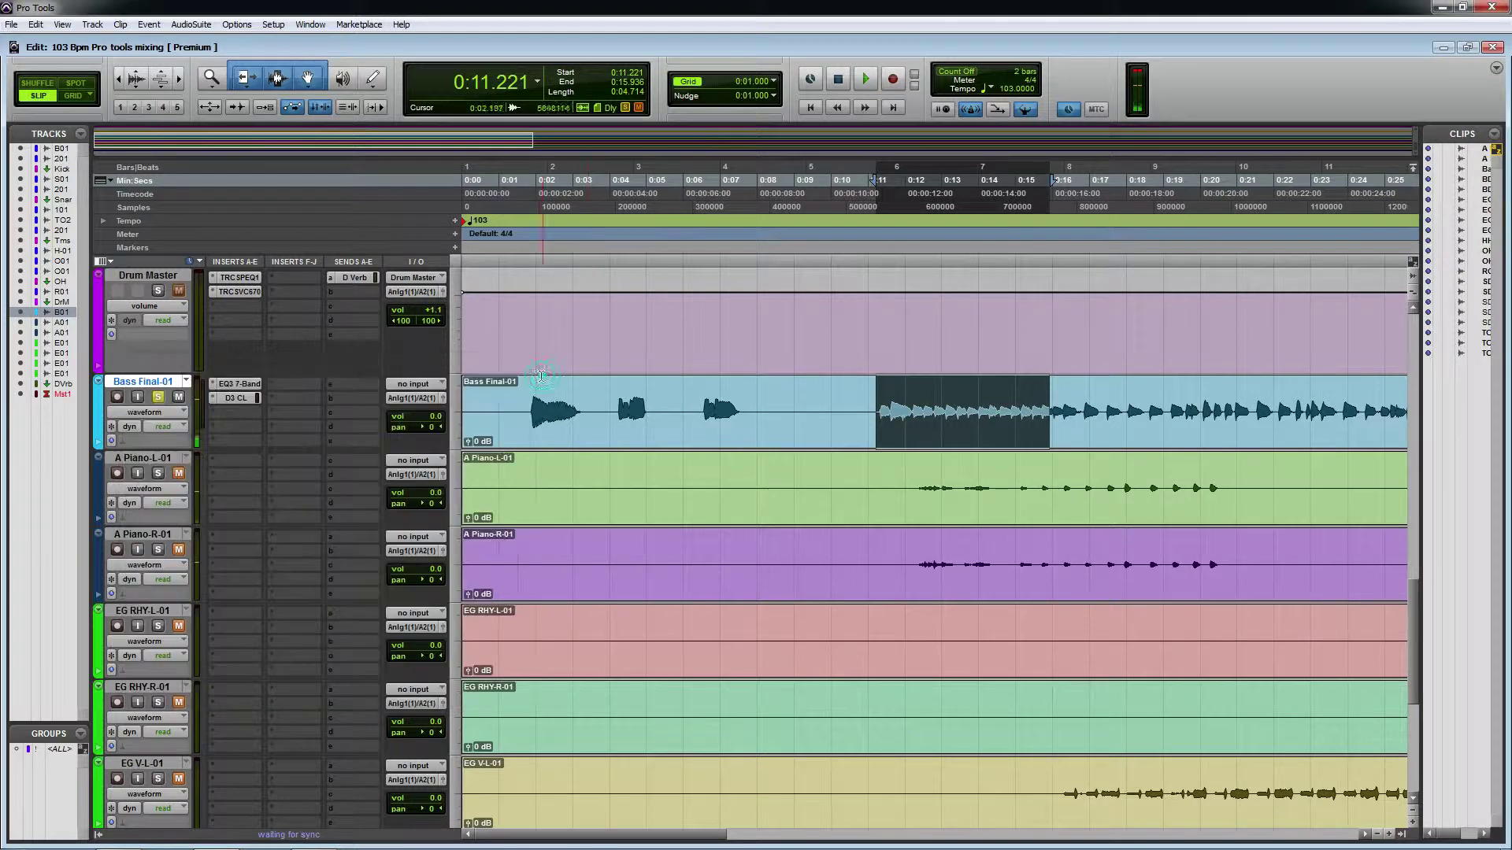
Play the whole bass clip and set the Bass Final-01 fader to -2.5 dB.
double_click(498, 413)
key("space")
key("ctrl+bracketleft")
key("ctrl+bracketleft")
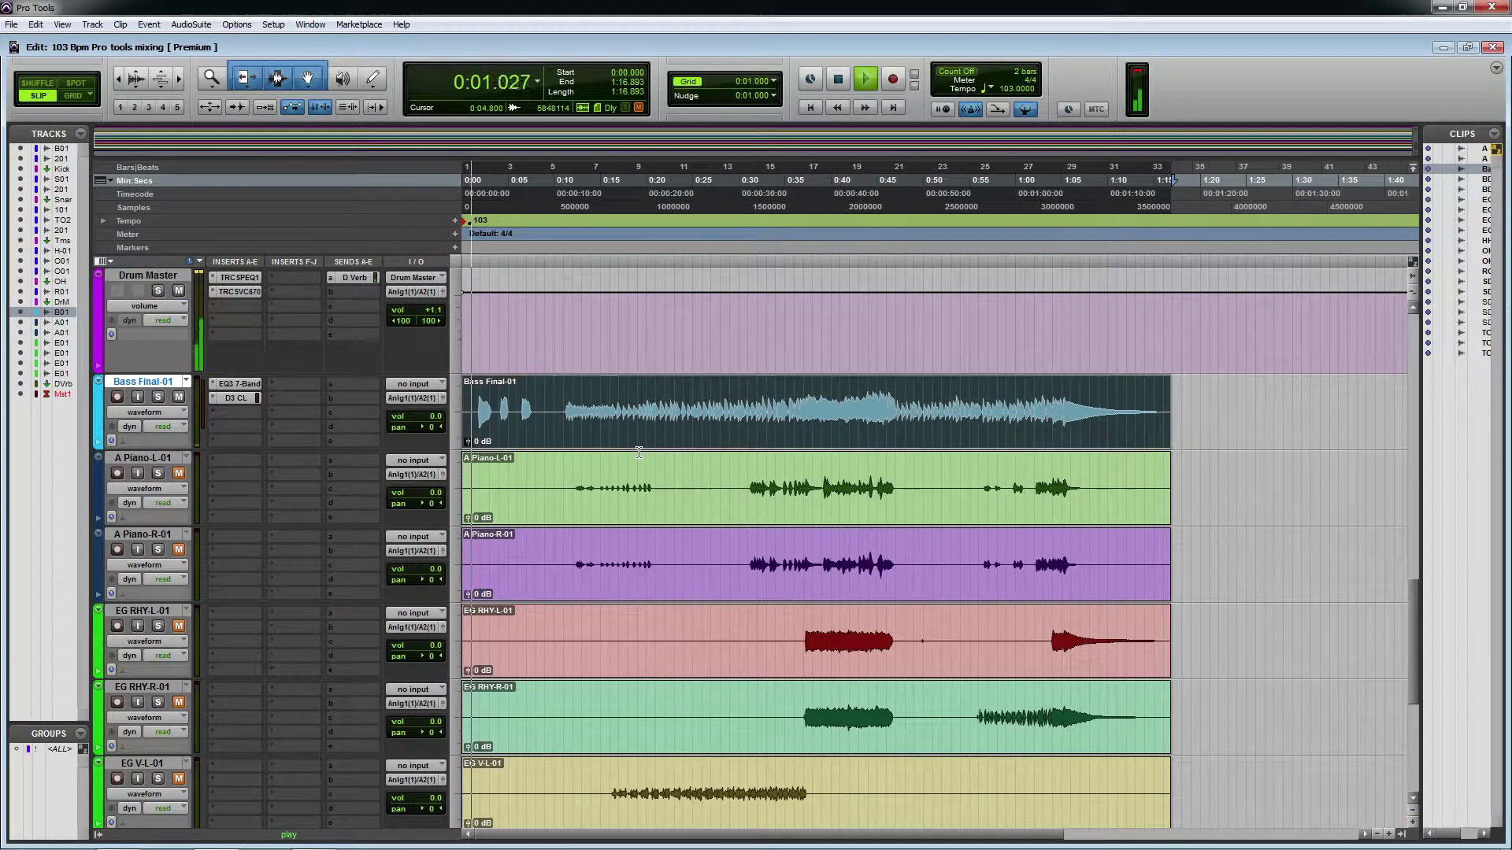
left_click(443, 399)
left_click_drag(468, 484, 473, 494)
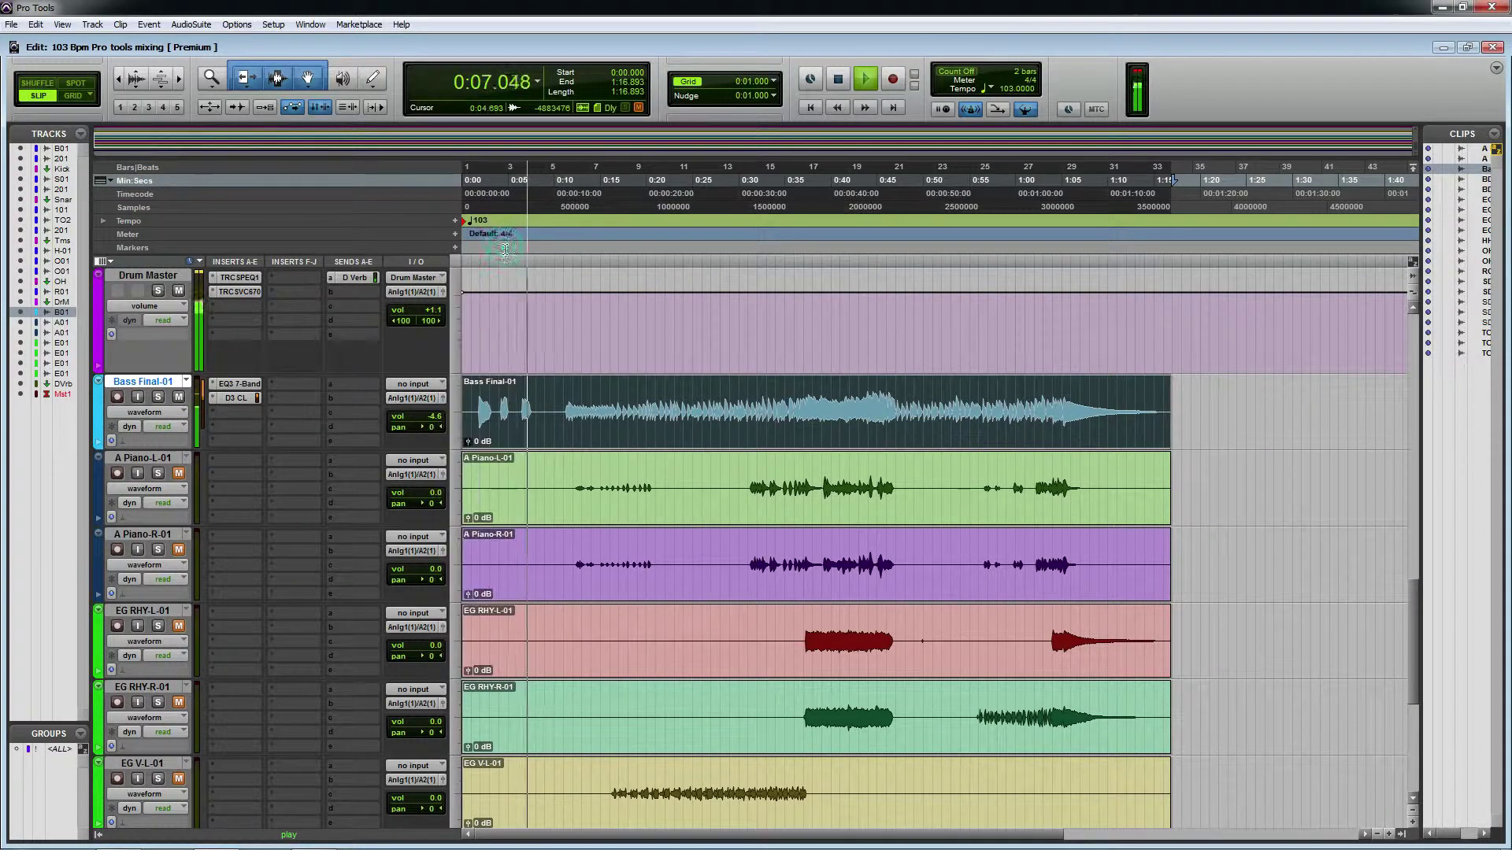
left_click(506, 243)
left_click(434, 413)
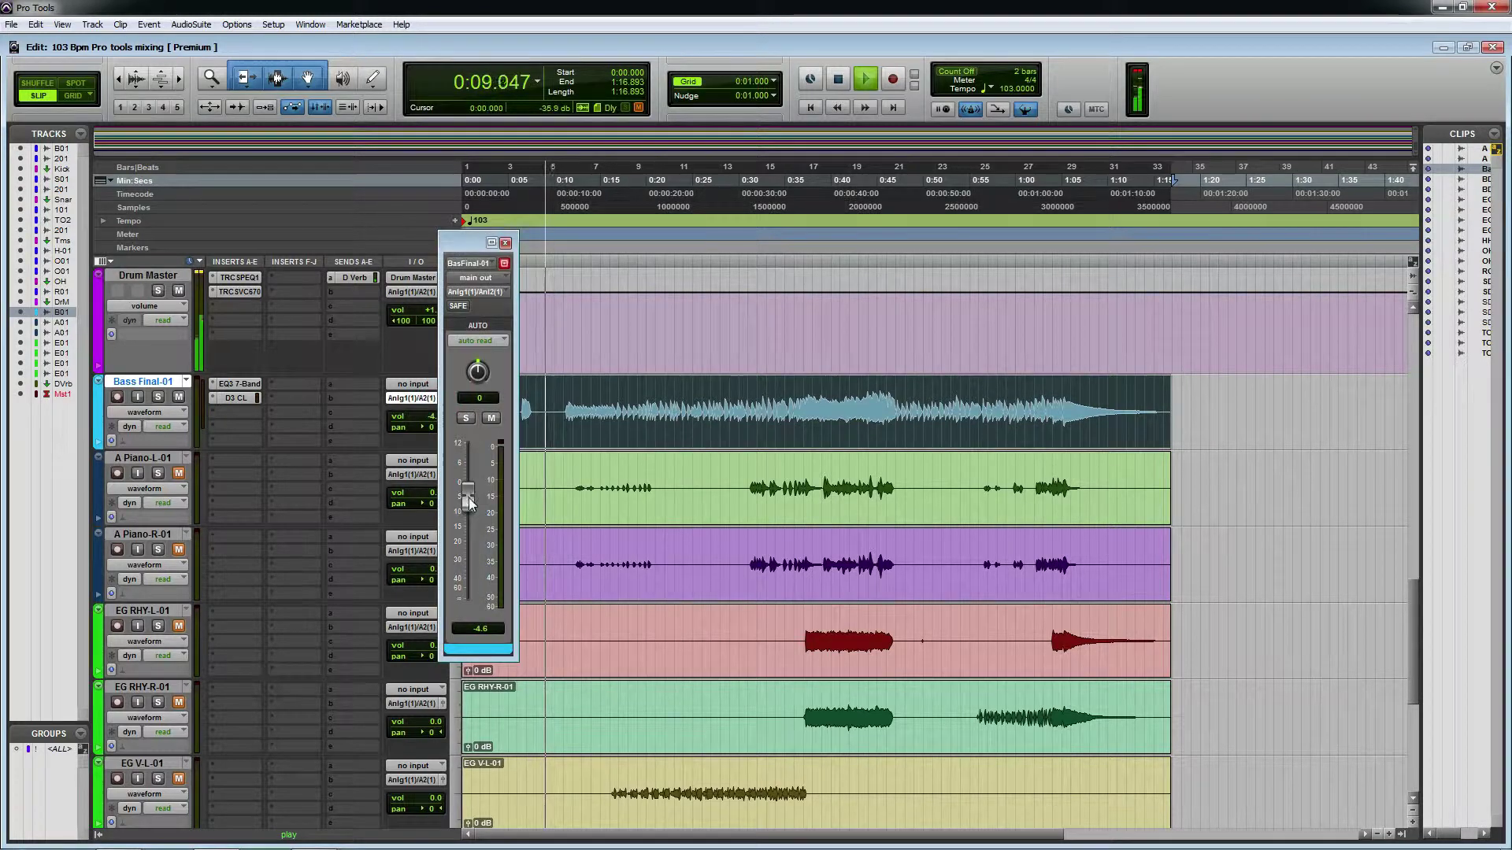
left_click_drag(470, 498, 469, 490)
left_click(505, 243)
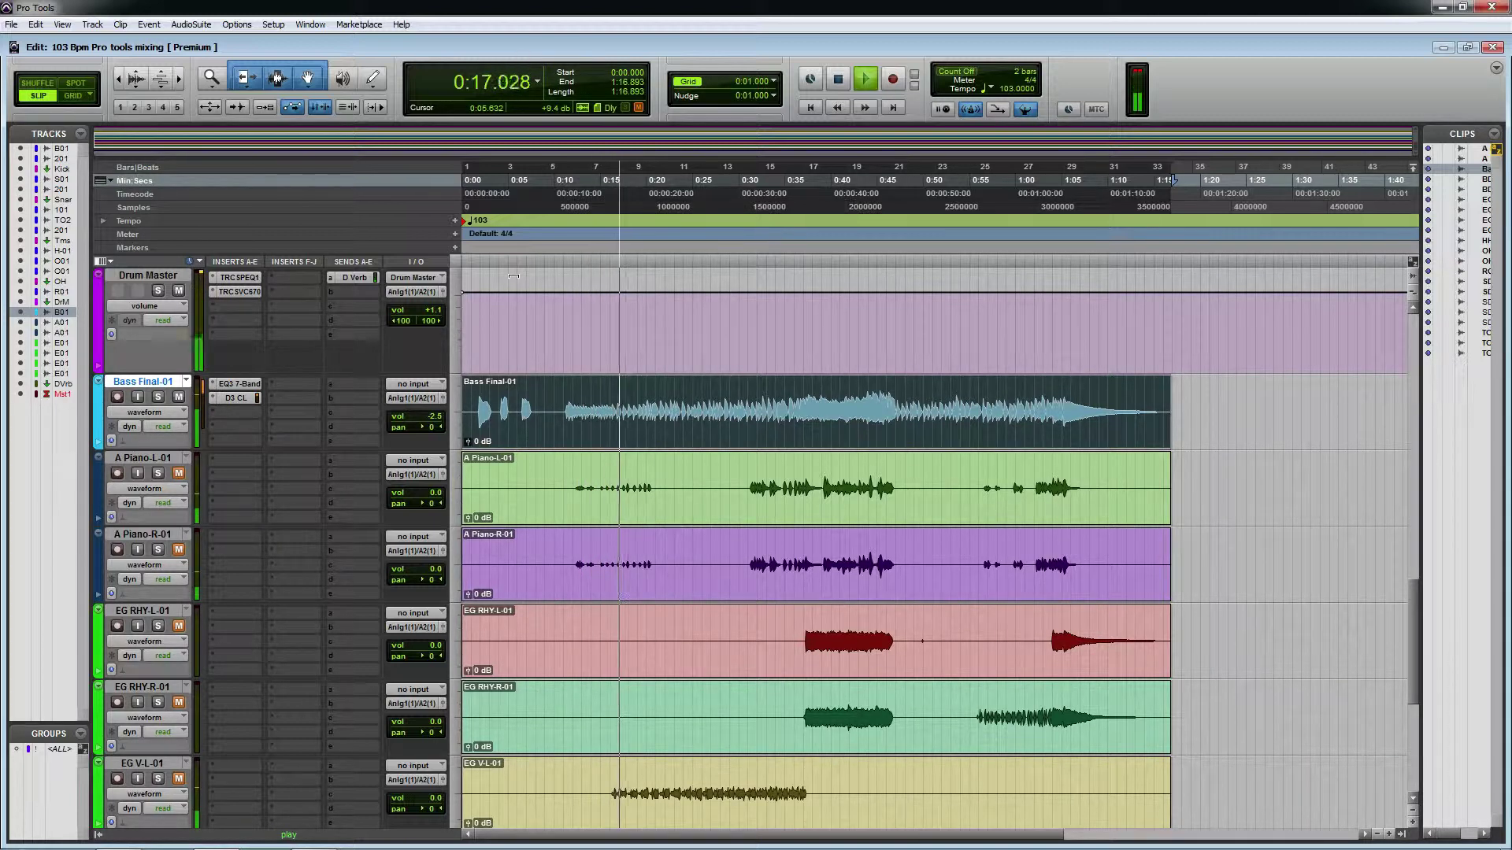
Return to the session start and open the bass Dyn3 Compressor/Limiter.
left_click(443, 398)
key("ctrl+j")
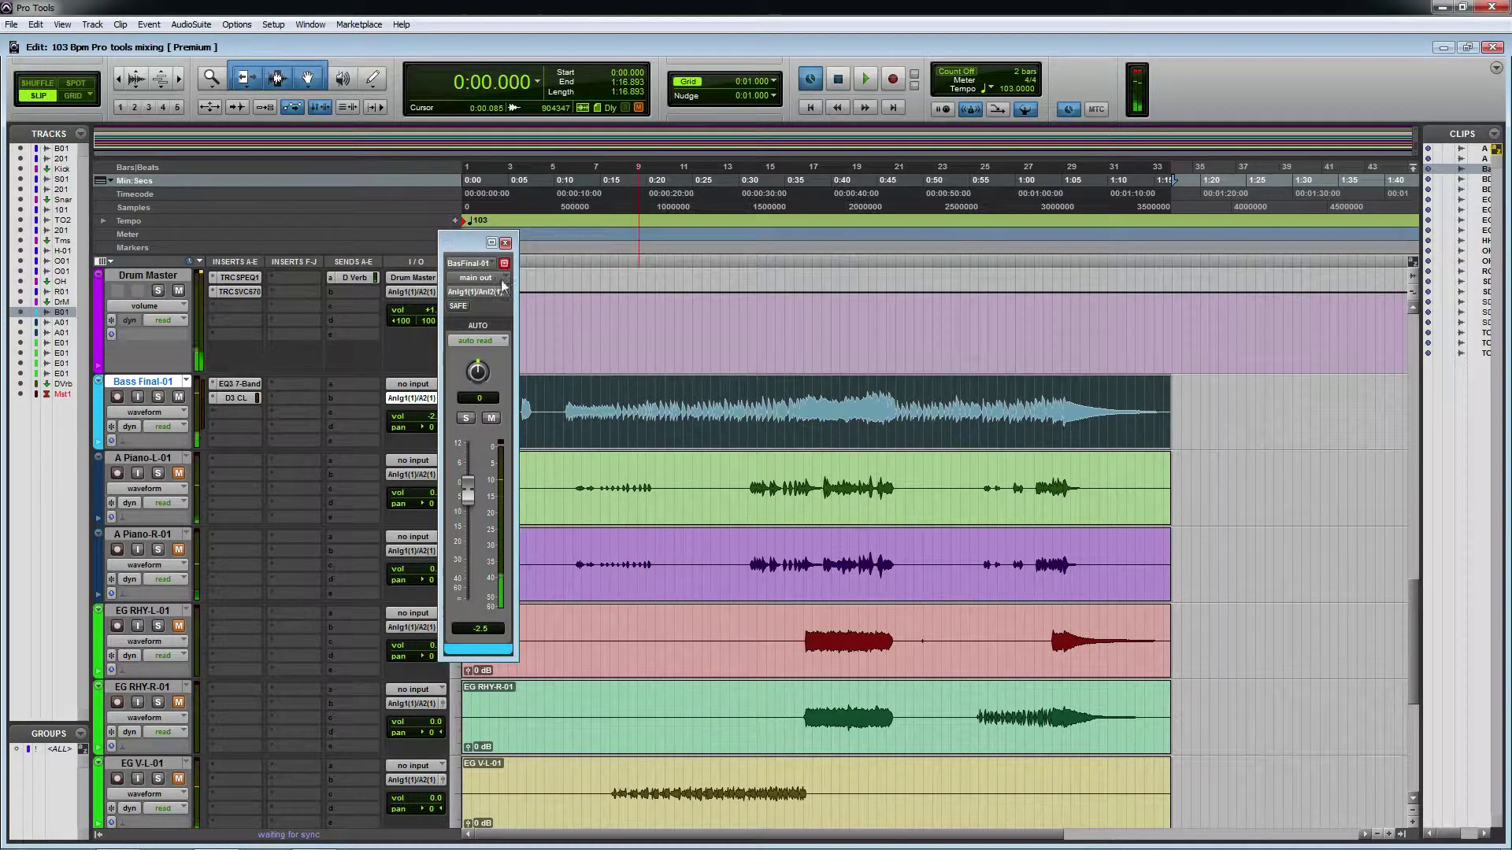
left_click(506, 243)
left_click(232, 398)
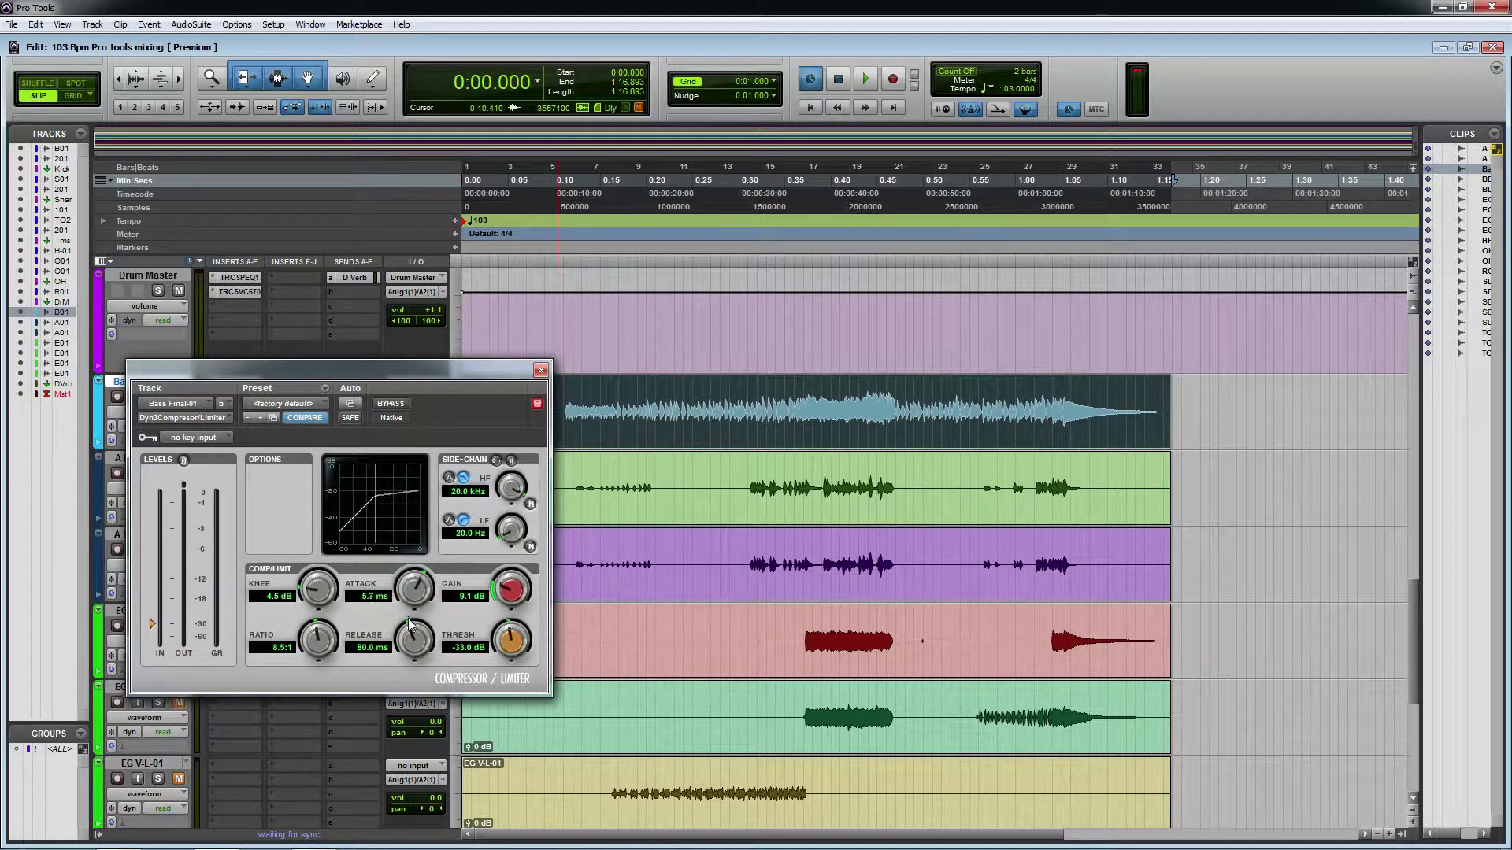
Move the compressor panel aside and audition the bass from 0:01.578 to 0:09.525.
left_click_drag(476, 369, 469, 544)
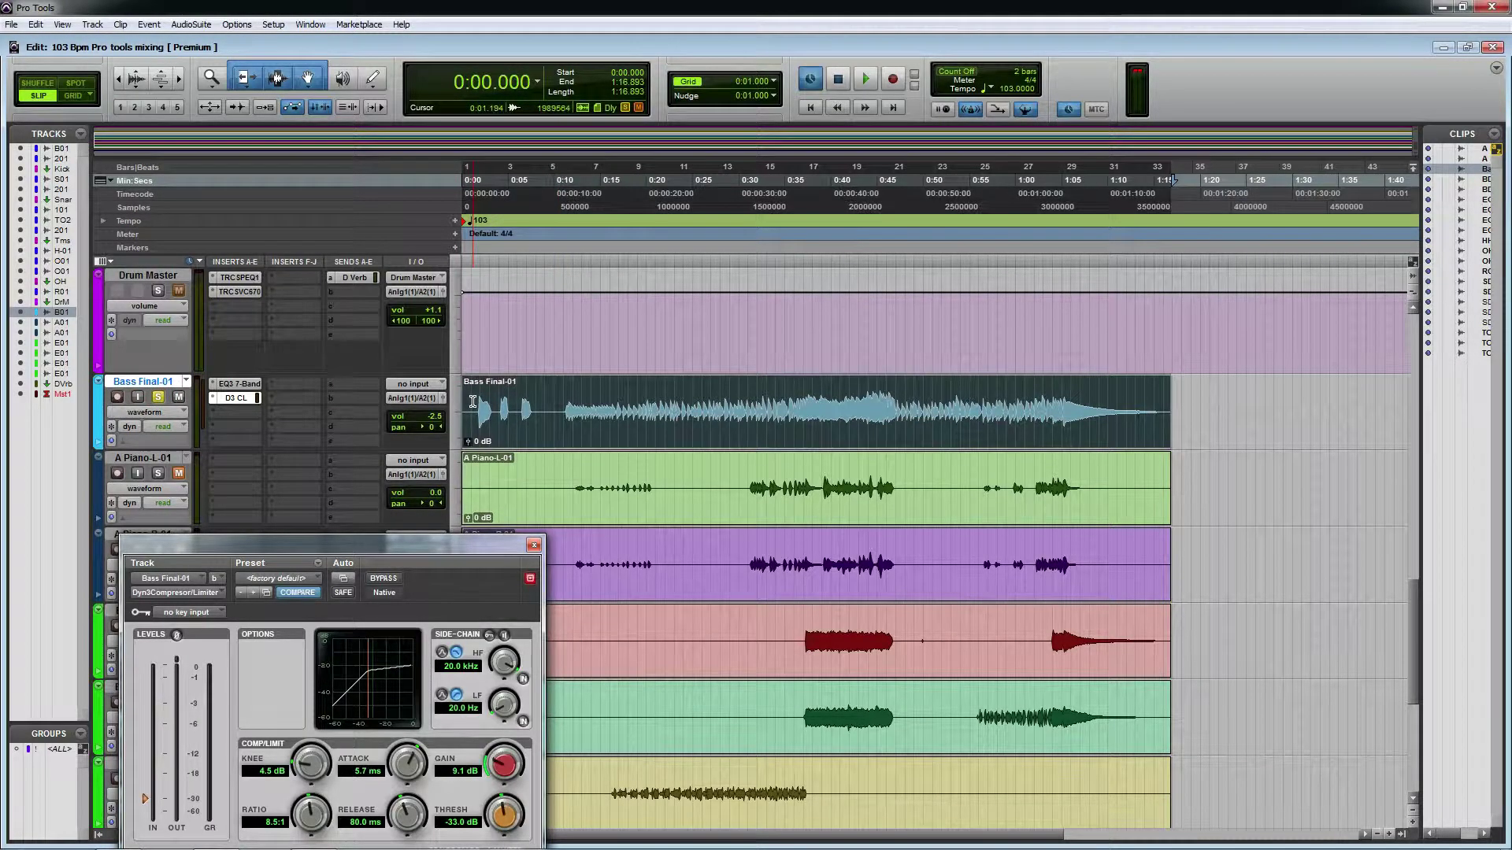
scroll(472, 402, "up", 3)
left_click_drag(579, 402, 1164, 423)
key("space")
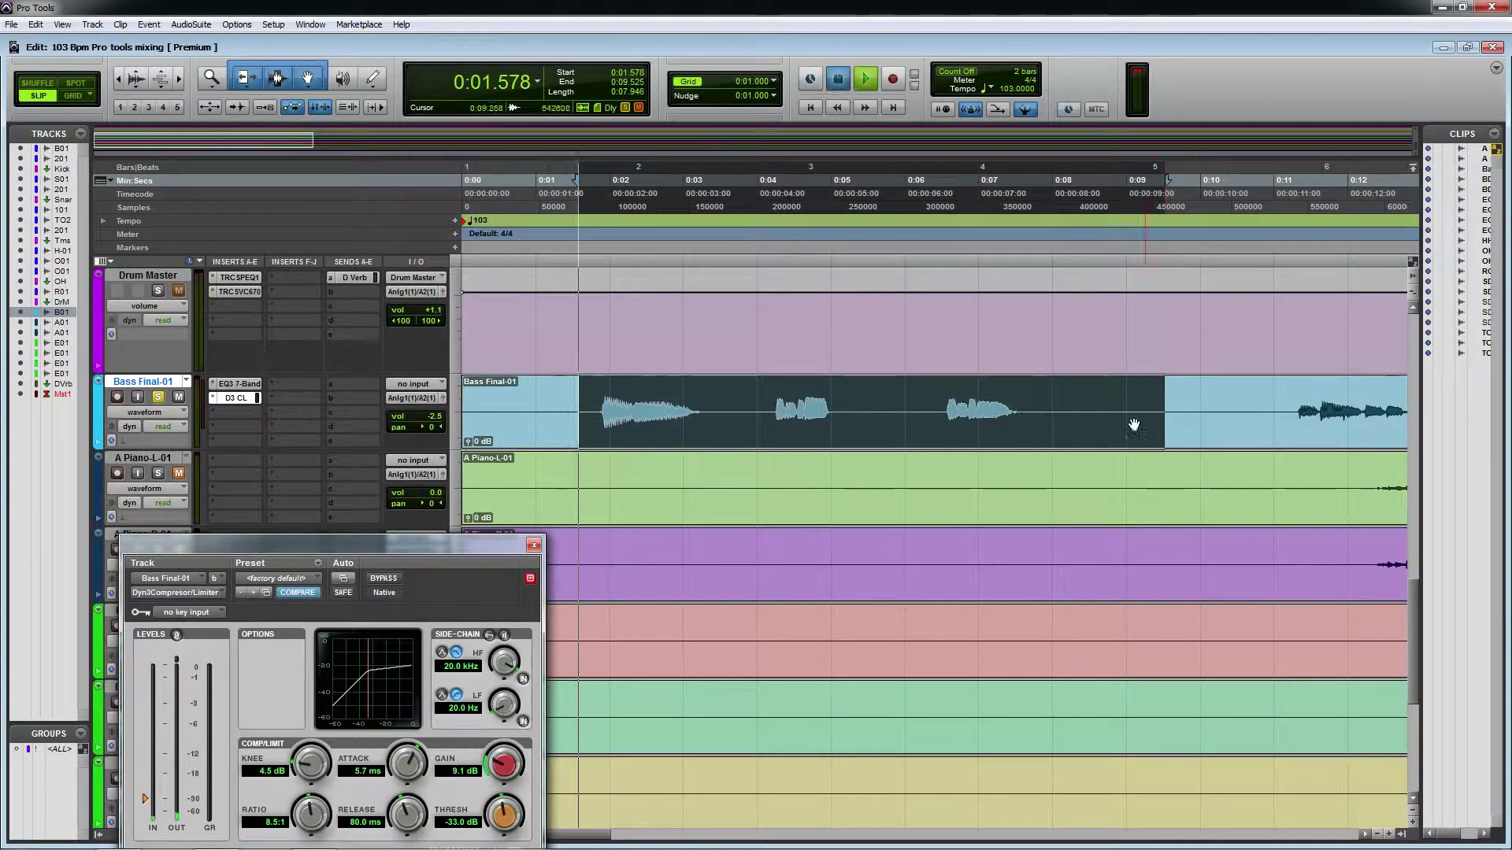
key("space")
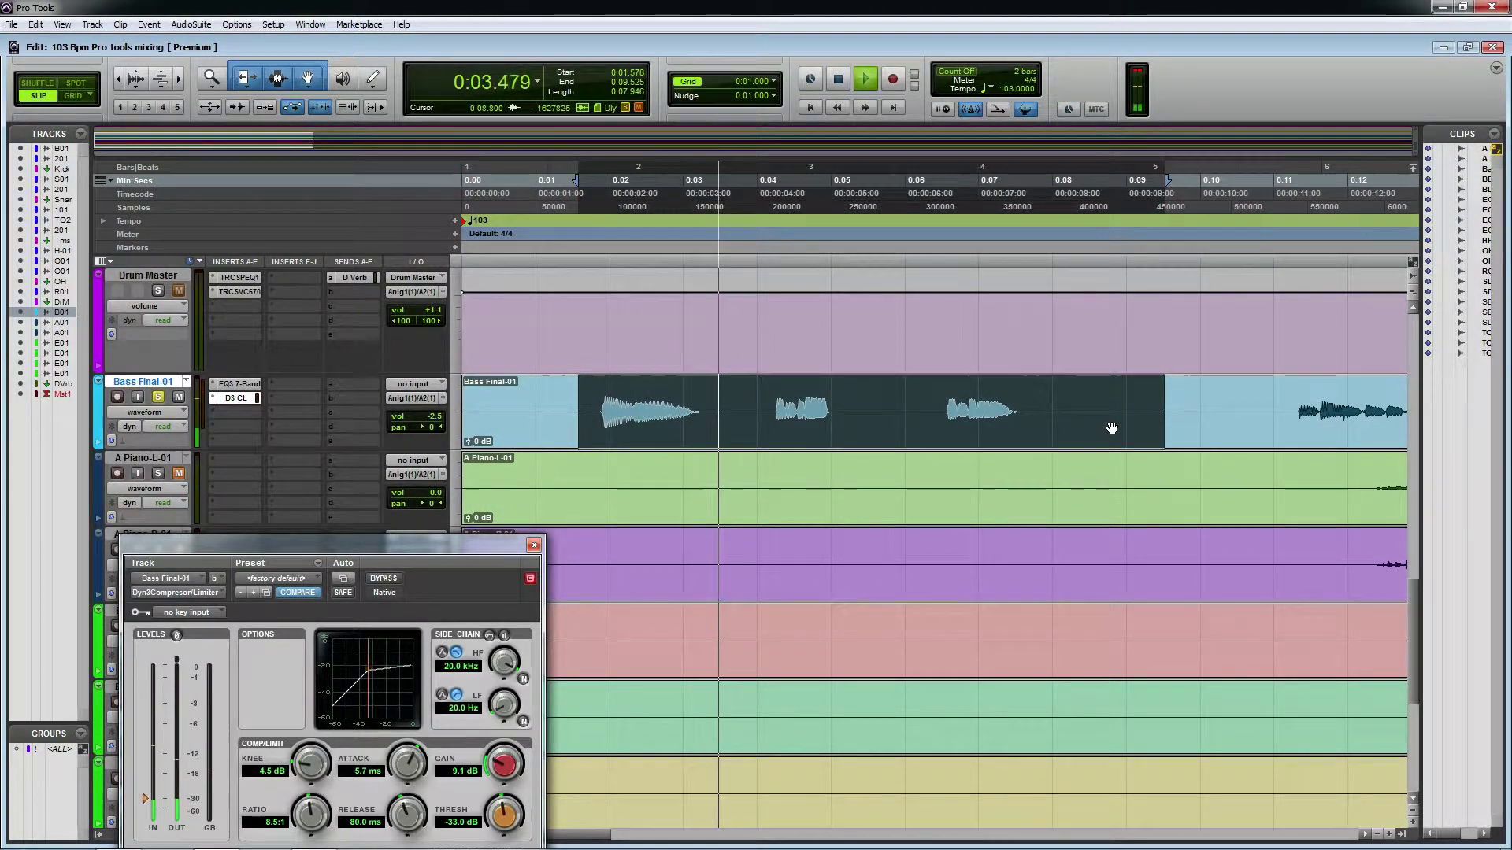
key("space")
key("space")
Audition bass passages 0:04.128–0:08.320, 0:01.66–0:04.44 and 0:11.210–0:19.178.
key("space")
left_click_drag(767, 407, 1078, 408)
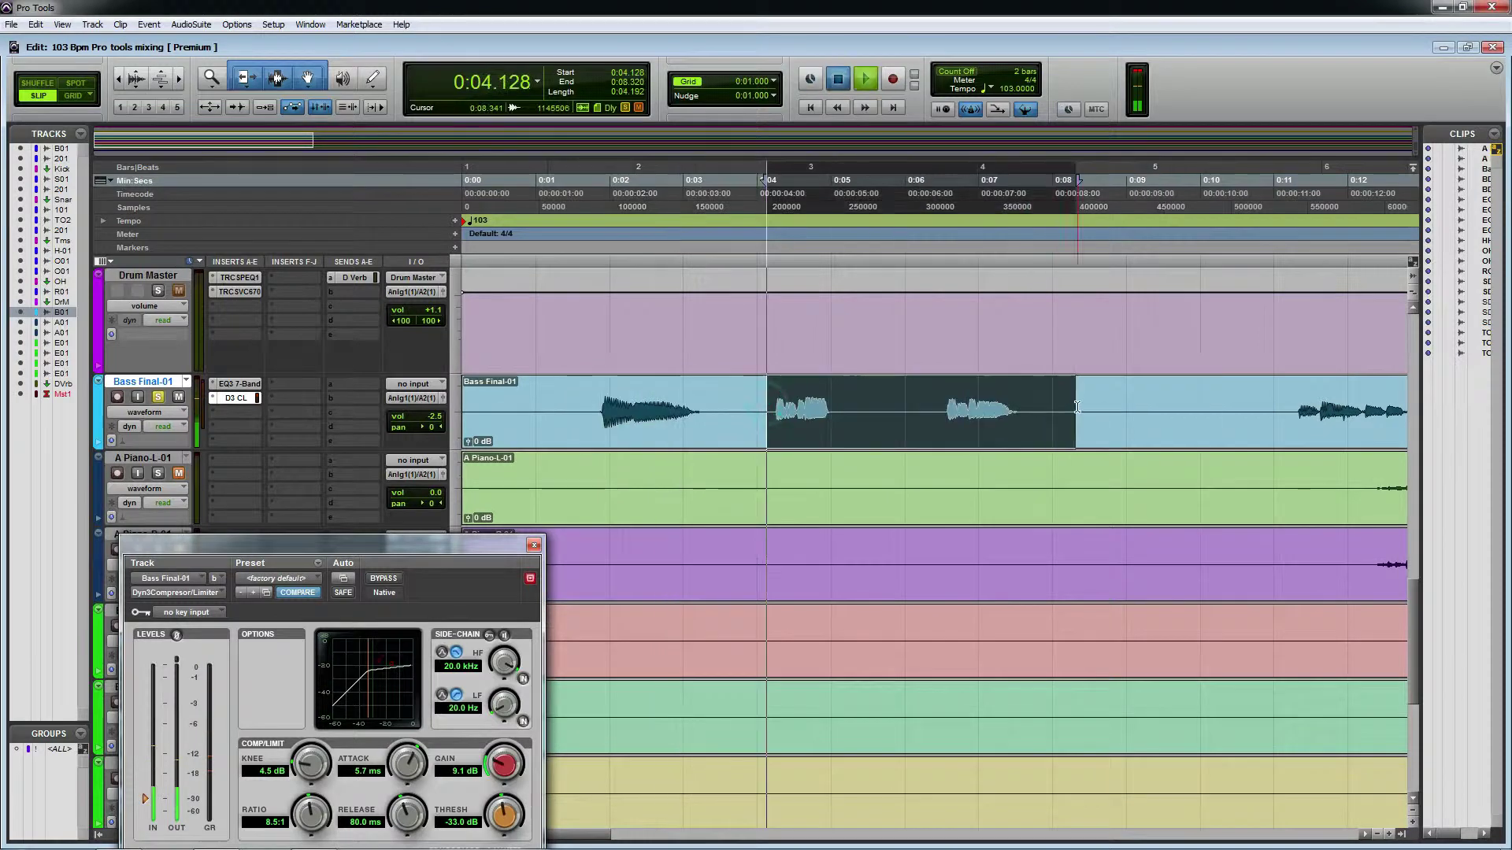
key("space")
key("space")
key("space")
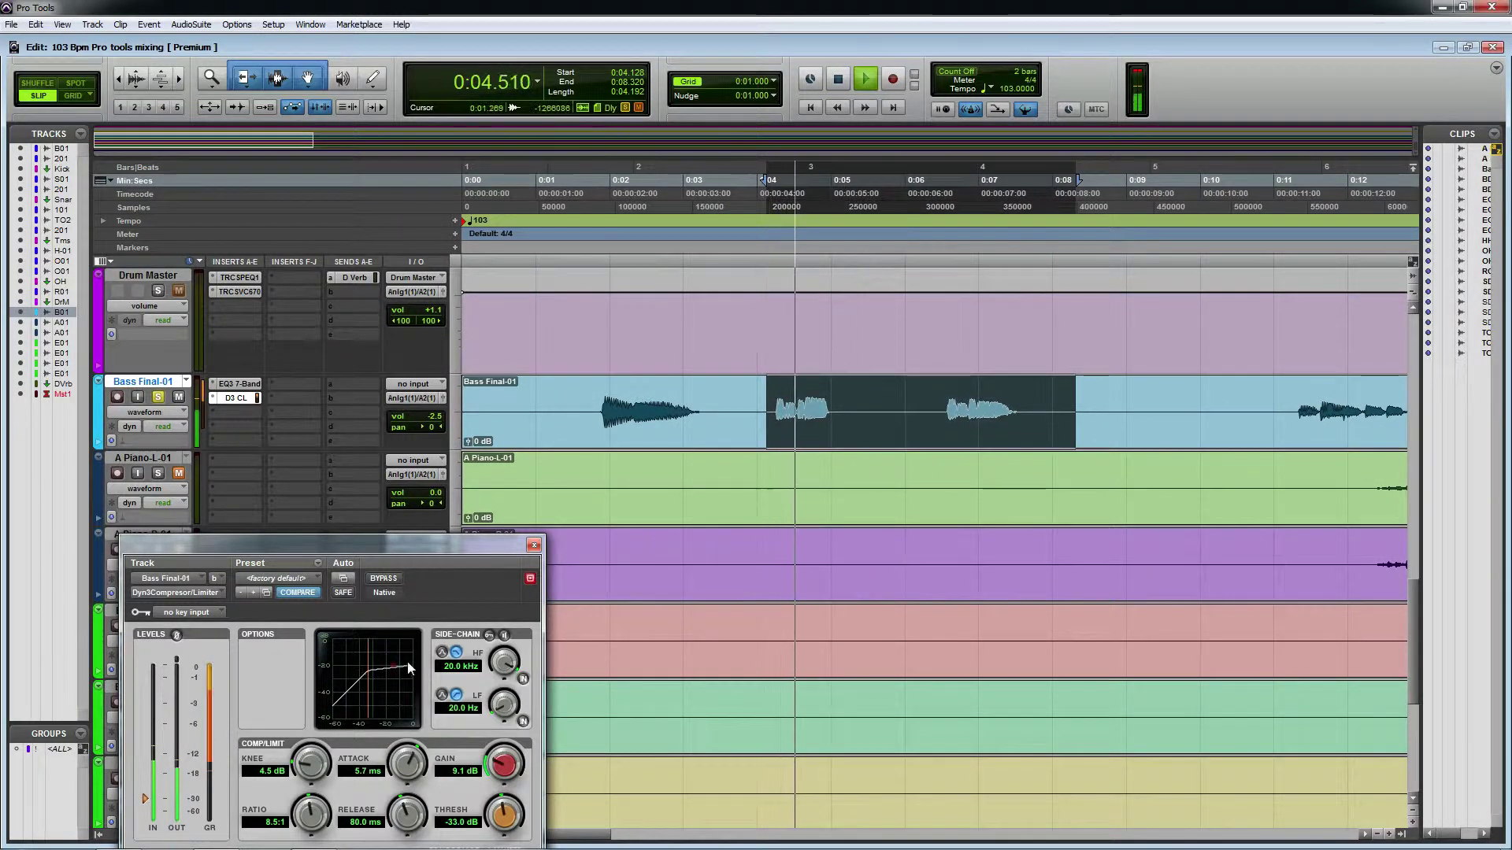
key("space")
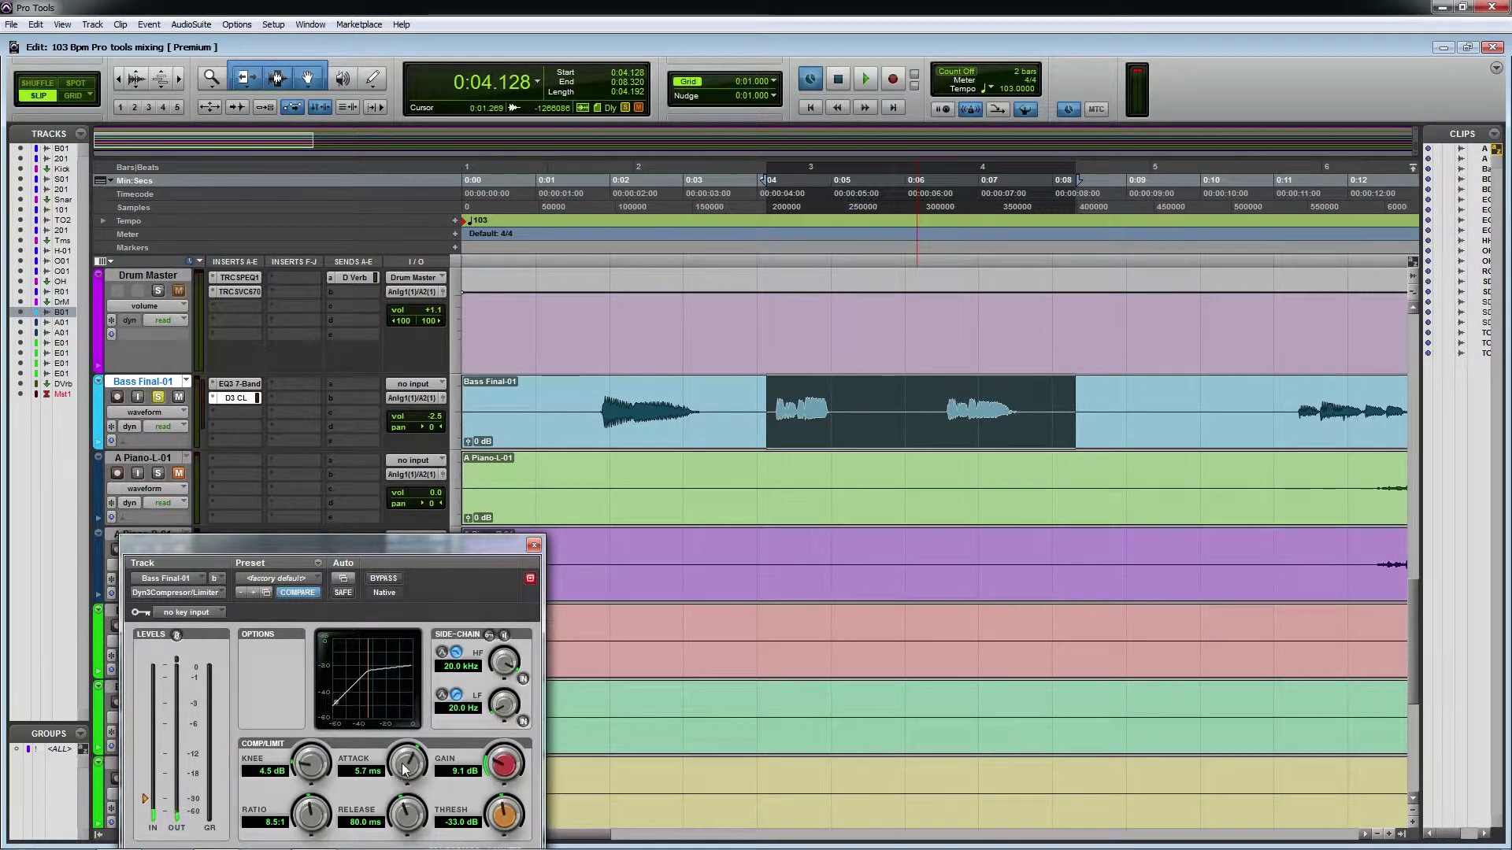
key("space")
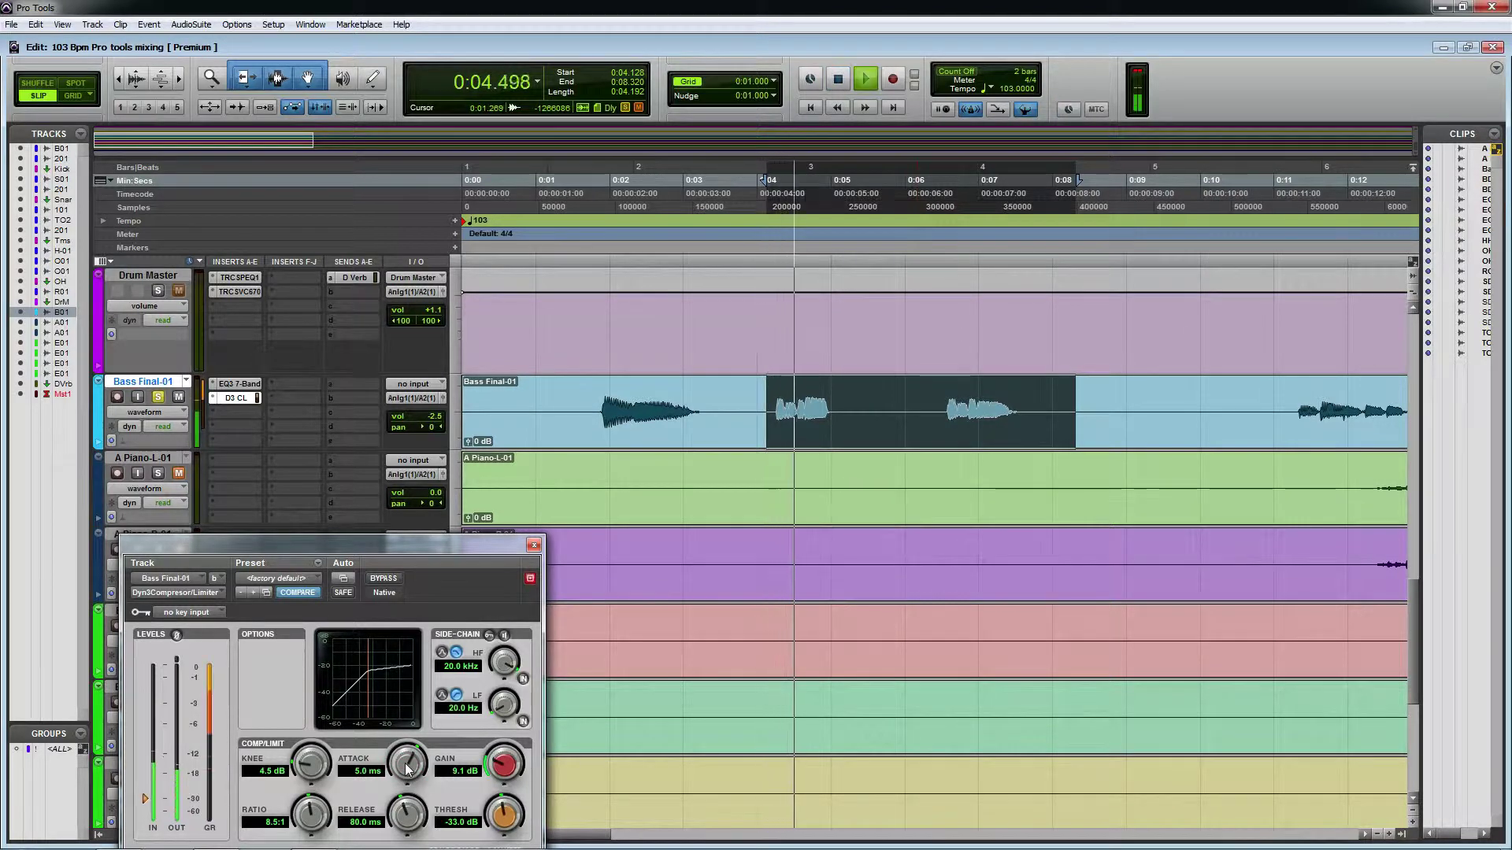
left_click_drag(584, 394, 790, 420)
key("space")
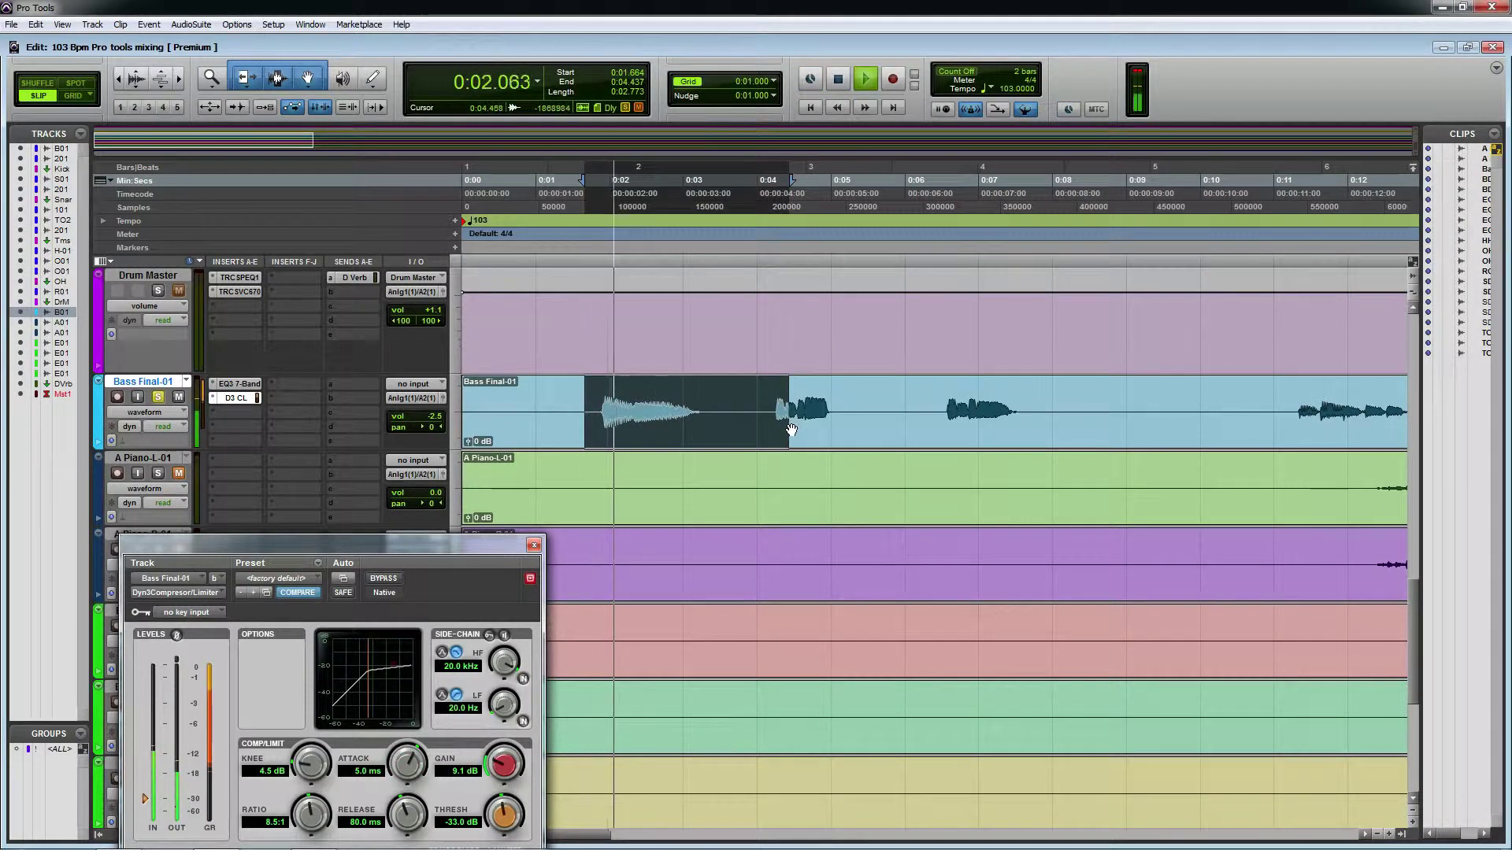
key("space")
left_click_drag(1292, 400, 1452, 425)
key("space")
key("ctrl+[")
key("ctrl+[")
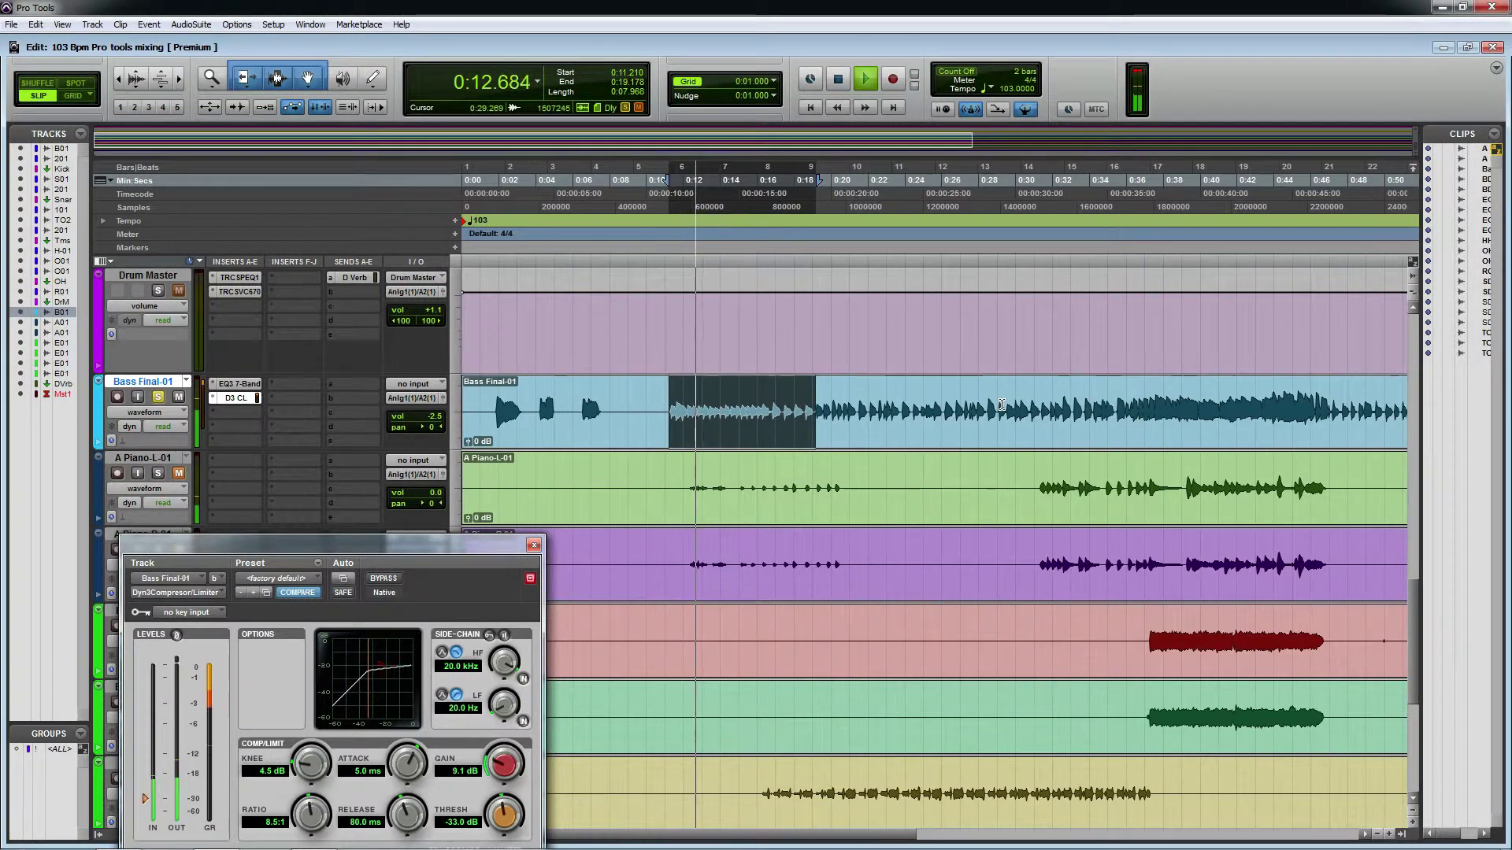
key("ctrl+]")
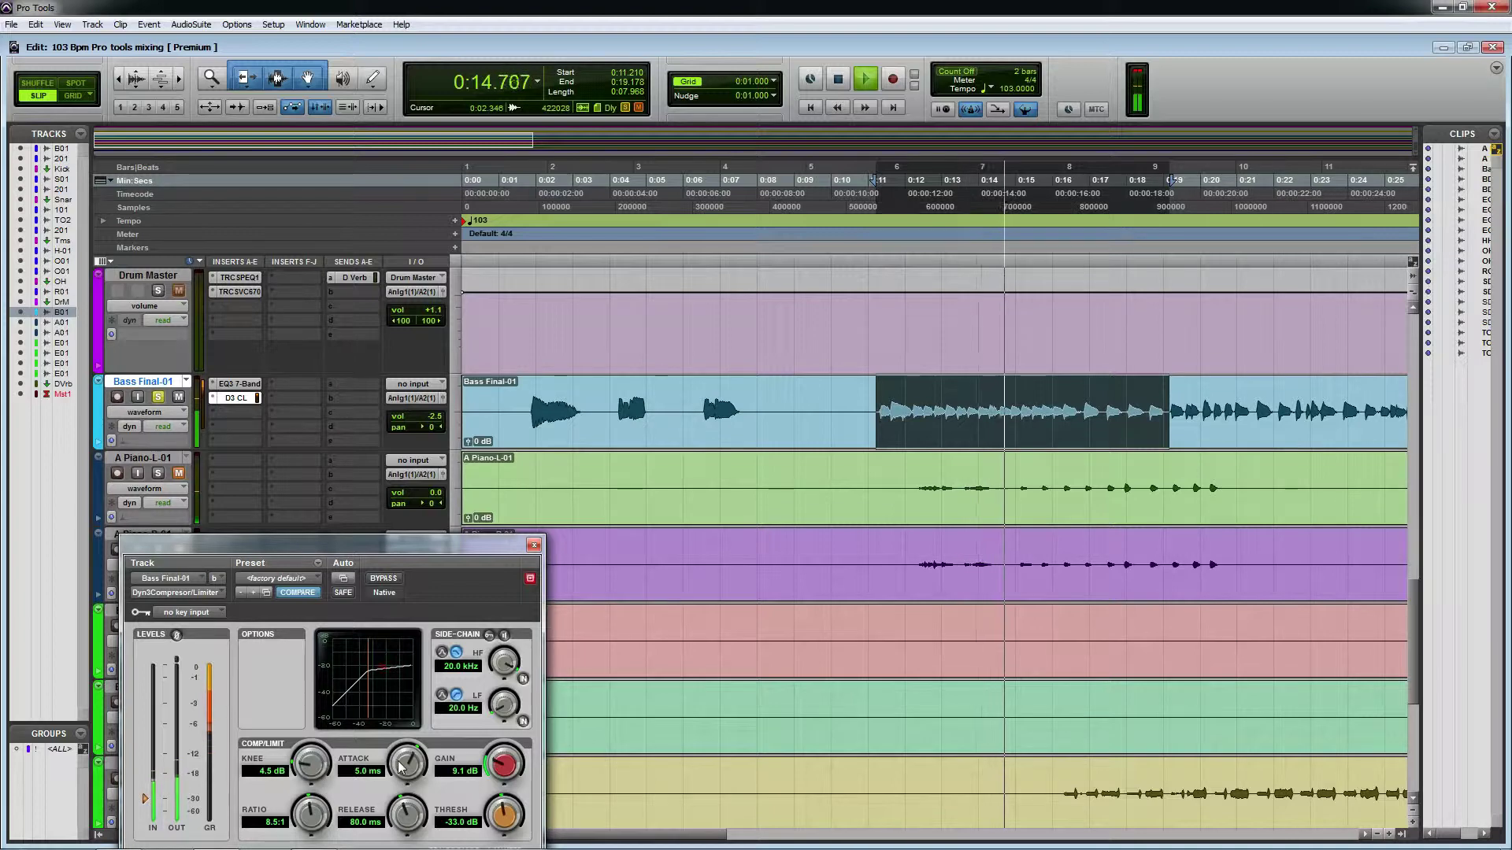
Set the compressor attack to 277.9 µs and soften its knee to 24.2 dB.
left_click_drag(406, 765, 397, 827)
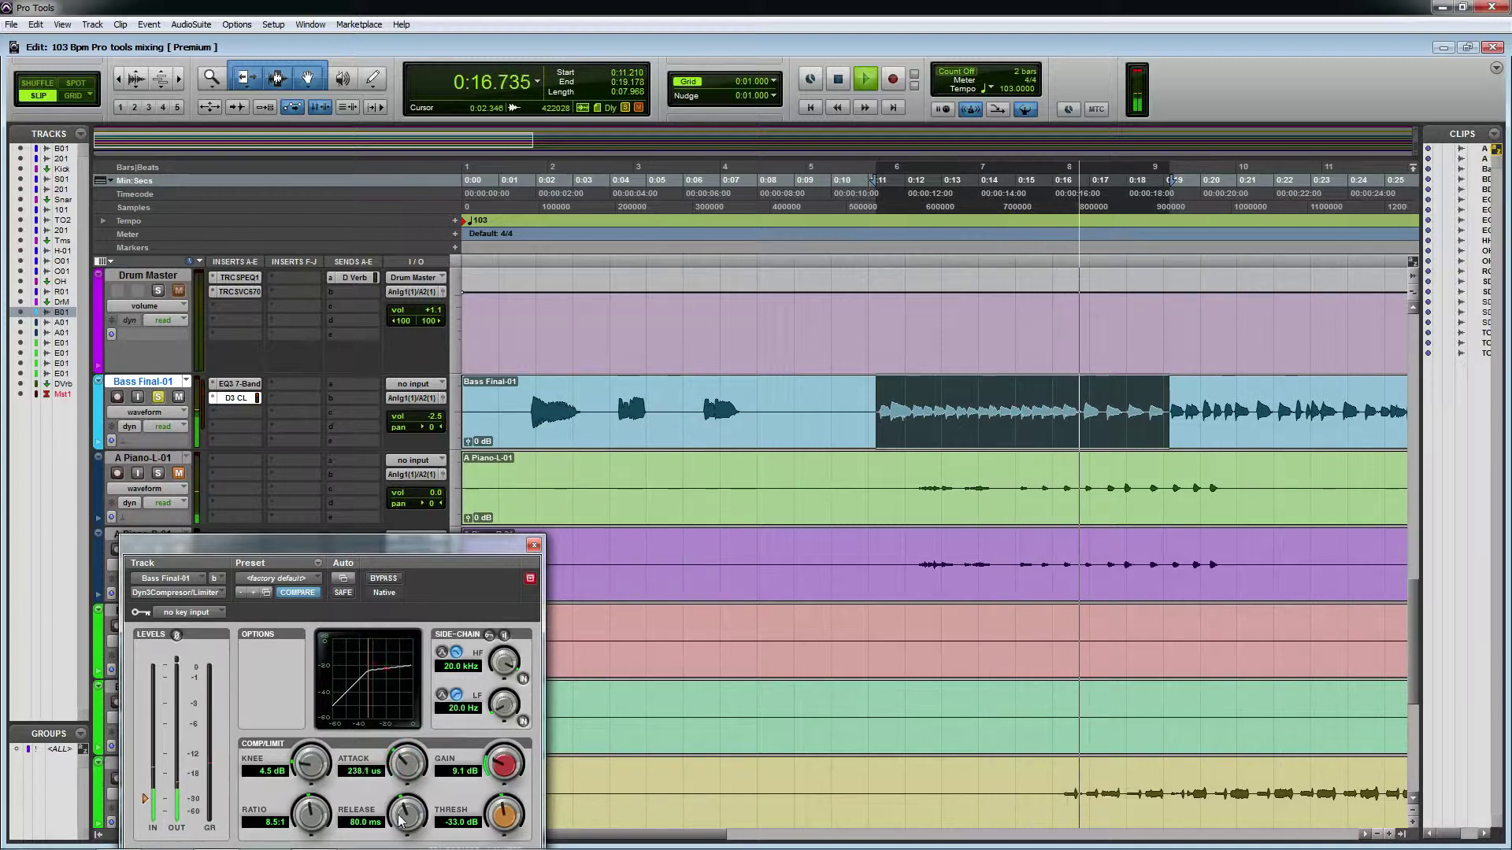
left_click_drag(405, 770, 404, 744)
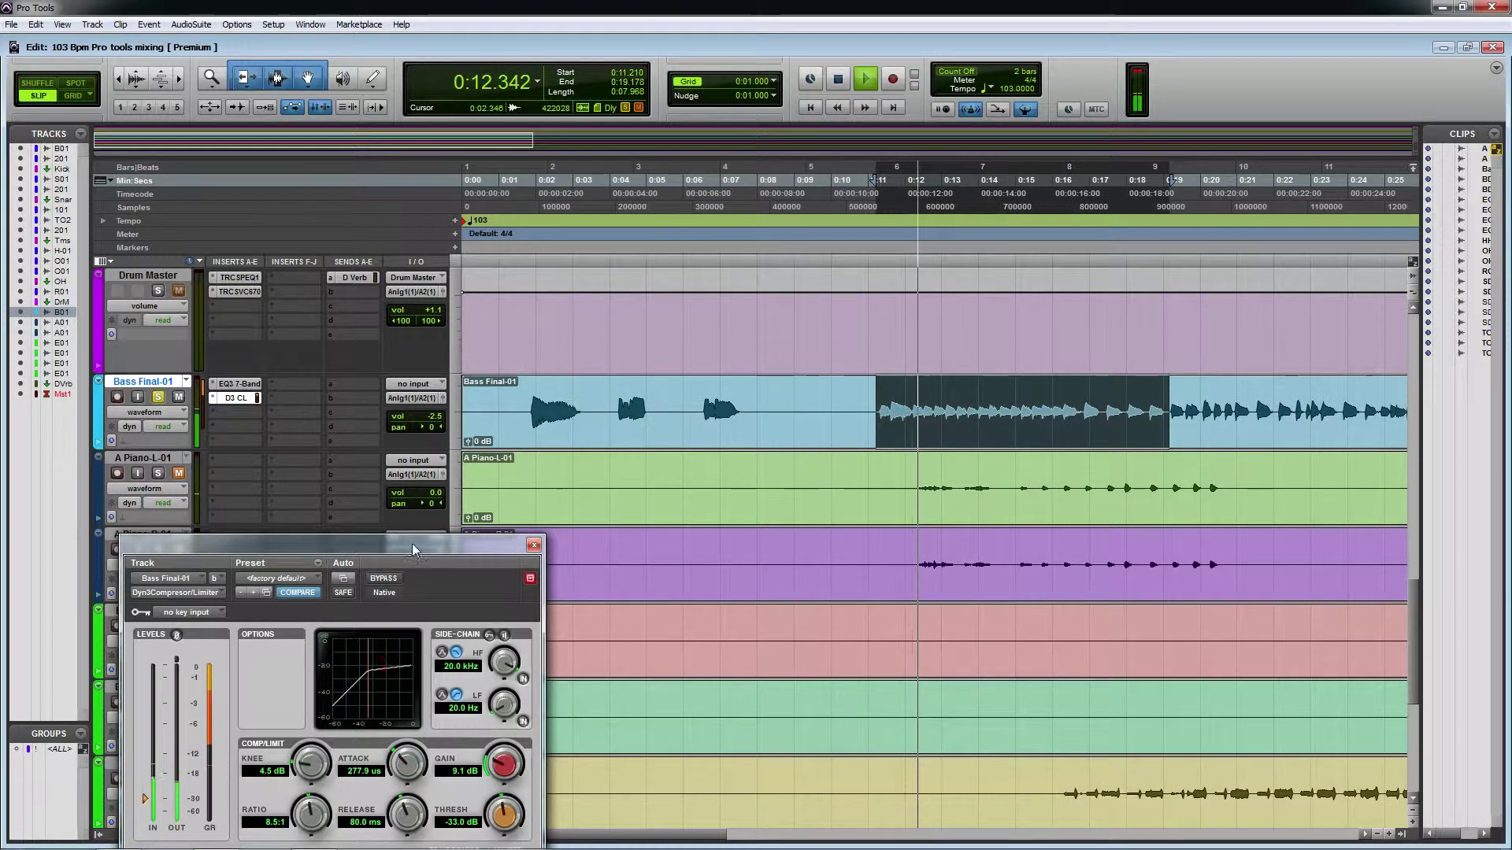
left_click_drag(355, 544, 335, 369)
left_click_drag(292, 589, 276, 484)
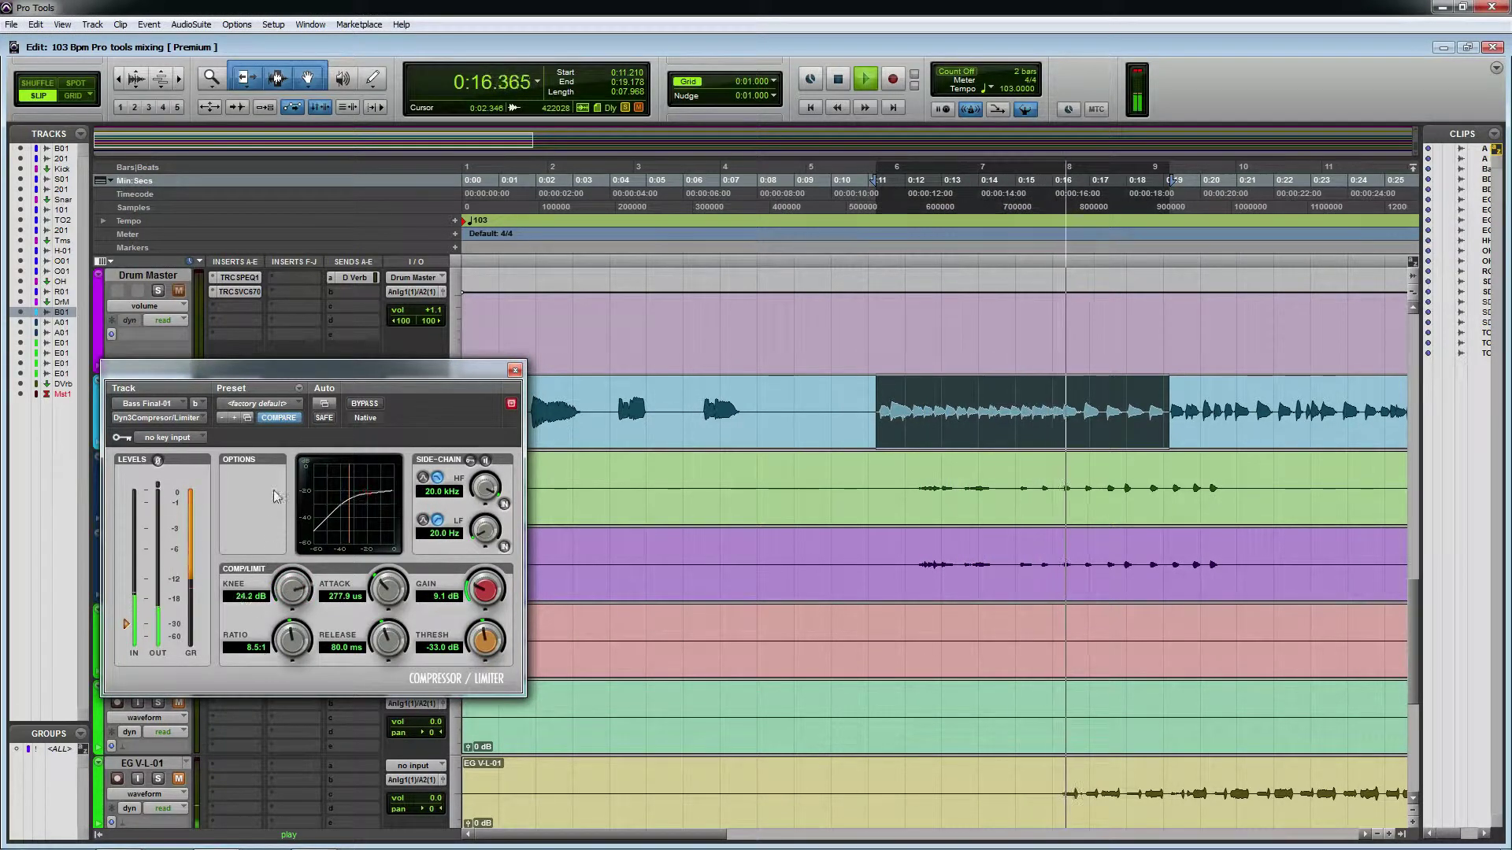
Soften the compressor knee to about 26 dB and lengthen the release while looping the selection.
left_click_drag(288, 599, 287, 654)
key("space")
key("space")
key("space")
key("space")
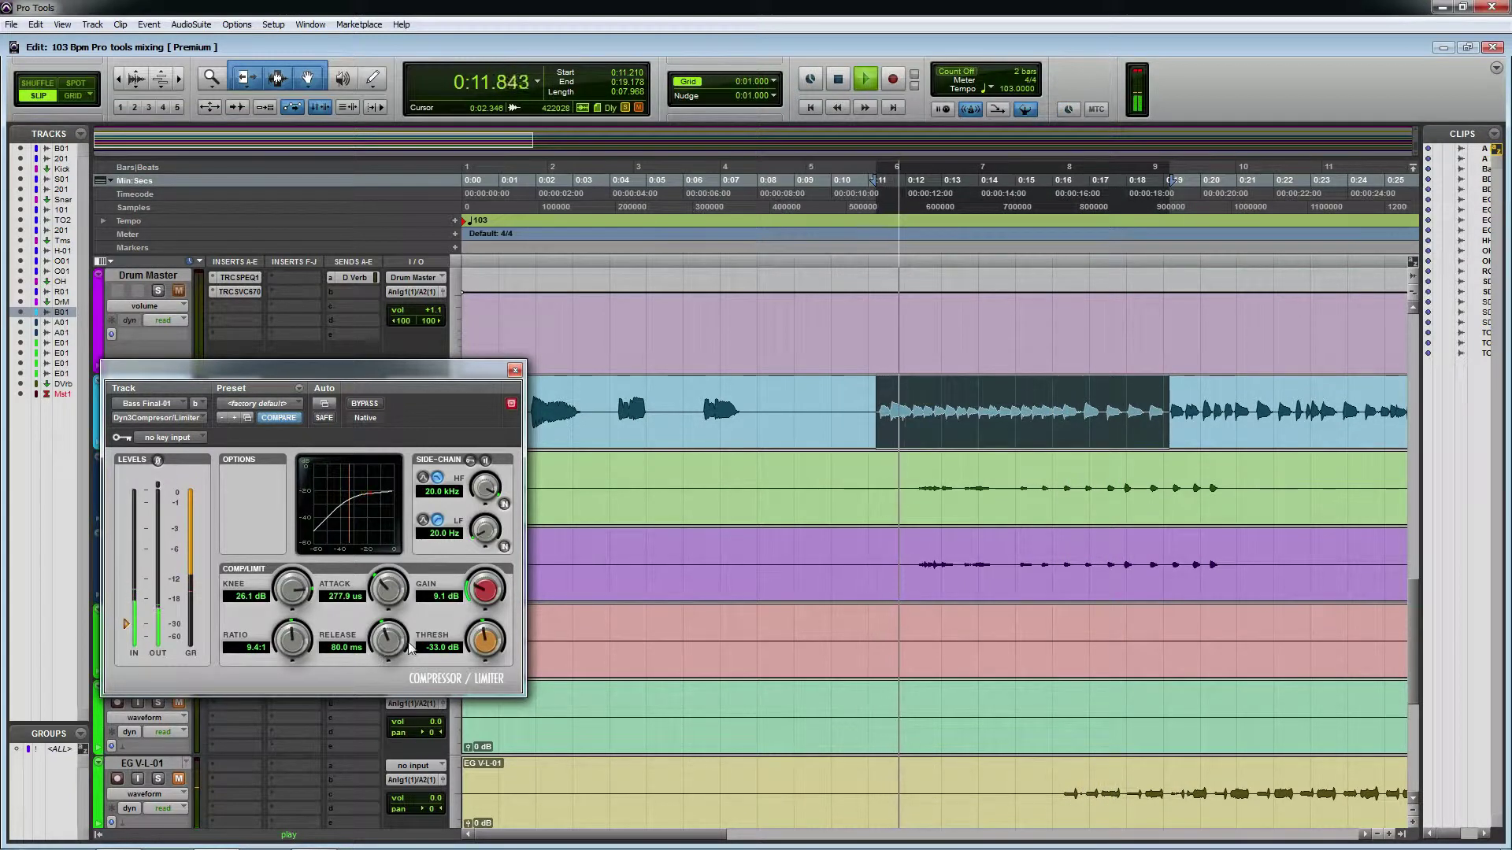
mouse_move(378, 646)
left_mouse_down()
mouse_move(391, 591)
mouse_move(385, 630)
left_mouse_up()
key("space")
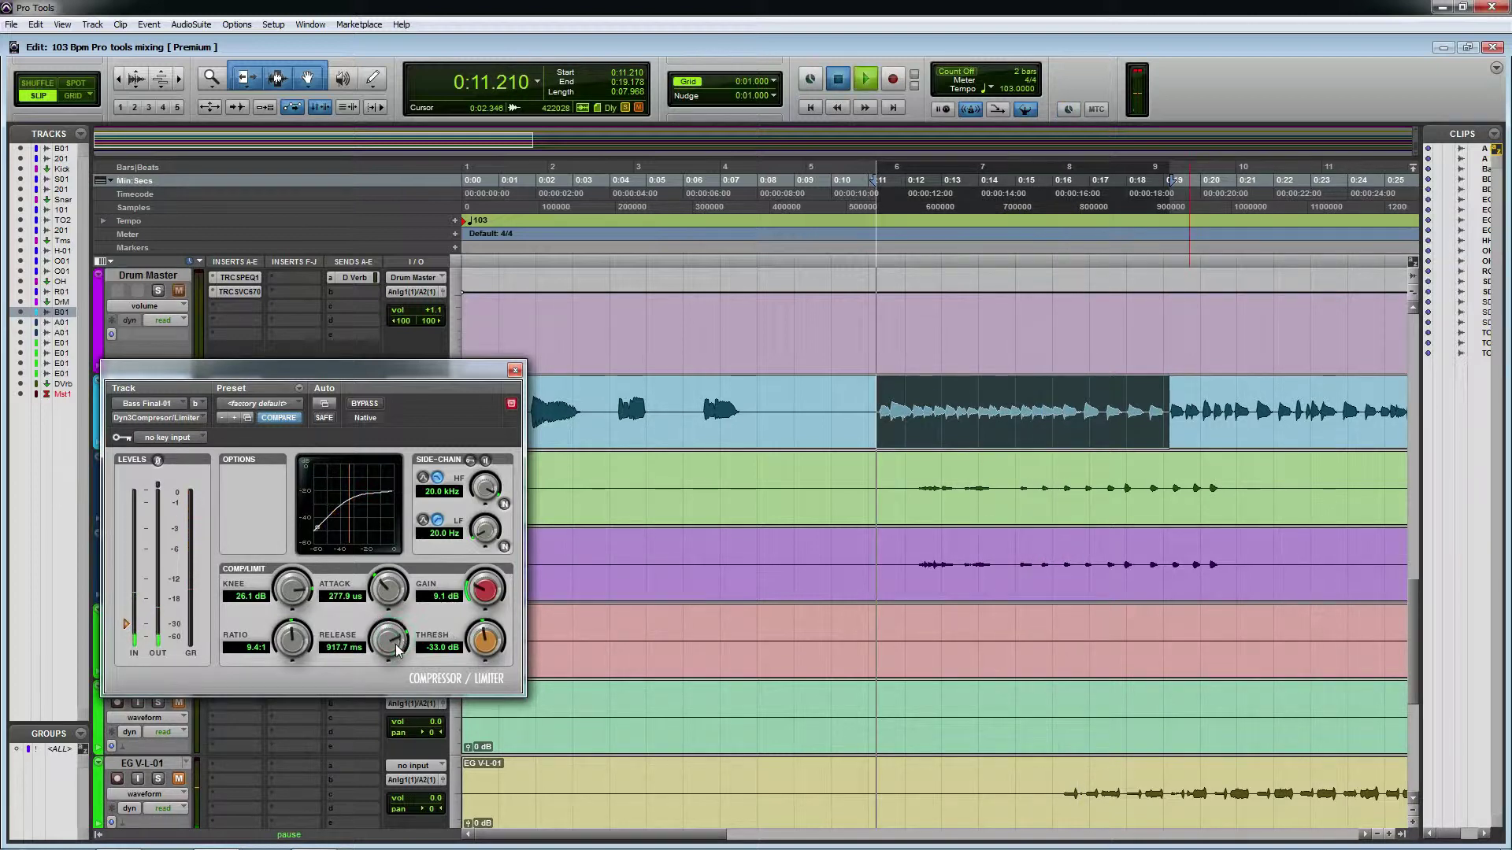
key("space")
left_click_drag(315, 369, 292, 420)
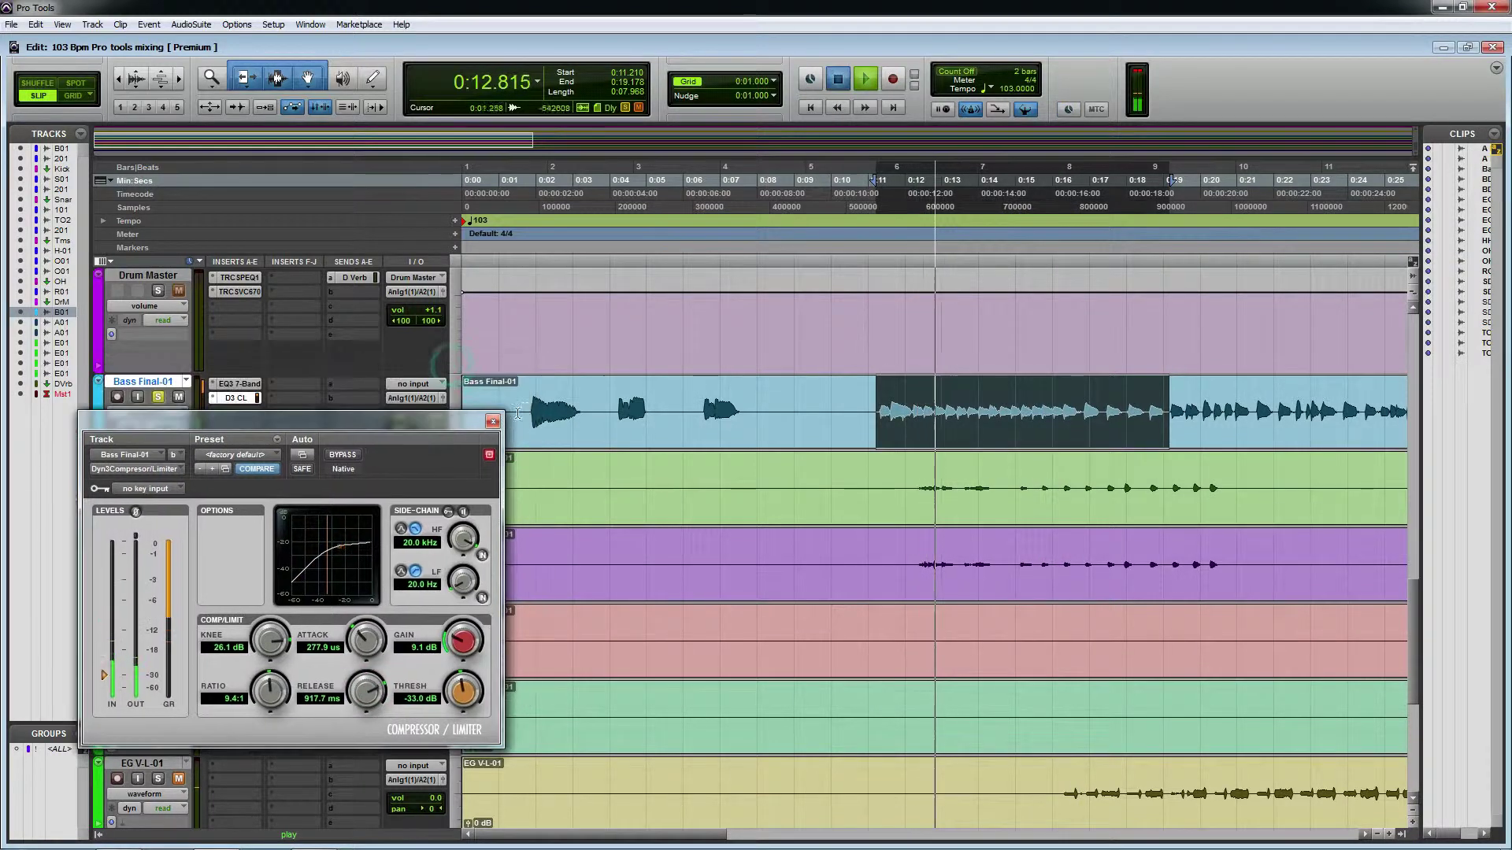
key("space")
Audition two bass selections, raise makeup gain to 13.6 dB, compare with bypass, and close.
left_click_drag(524, 409, 775, 410)
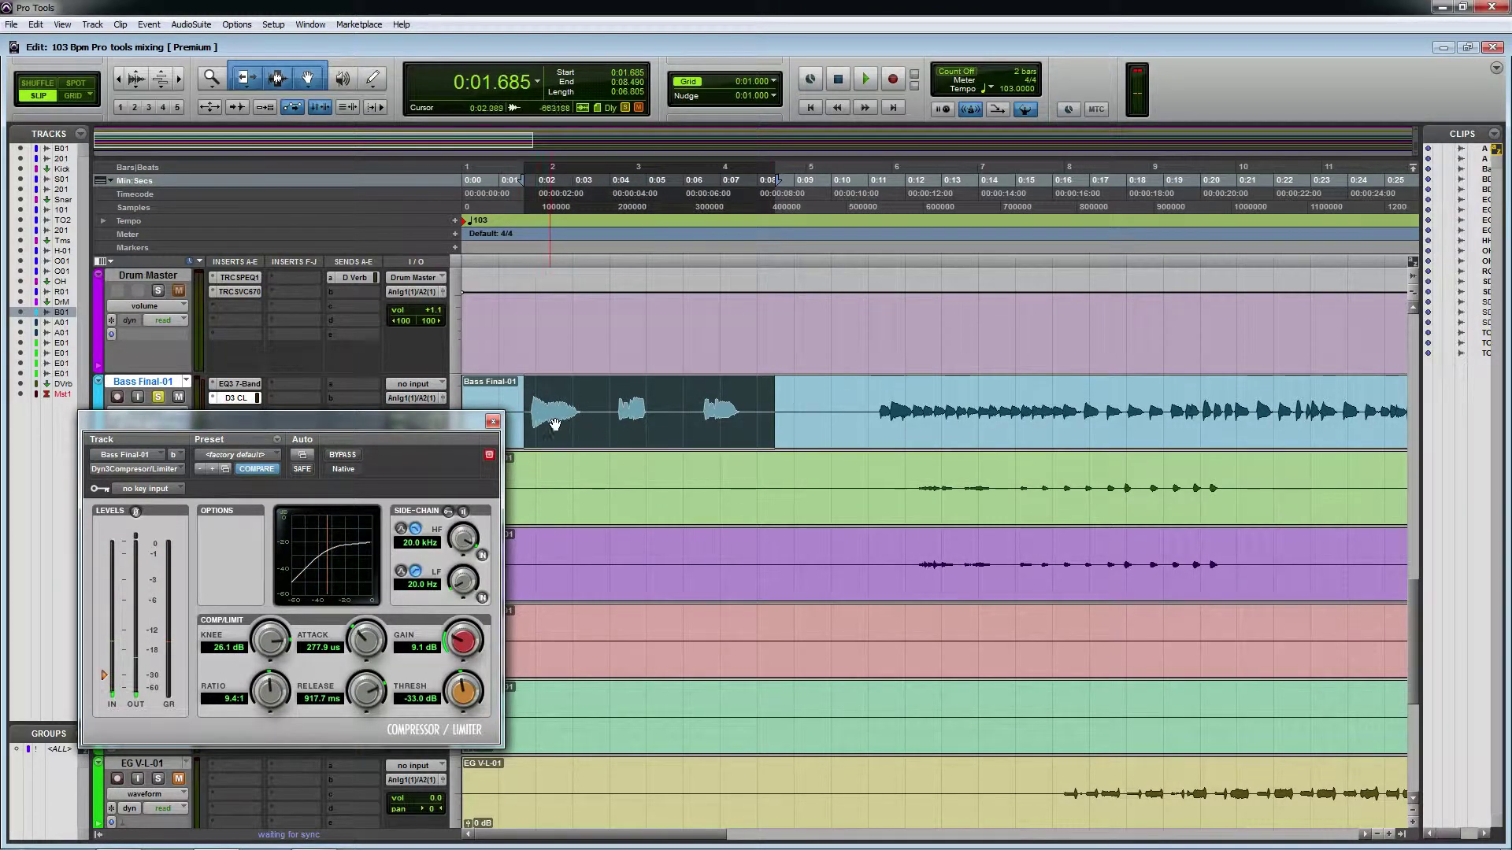
key("space")
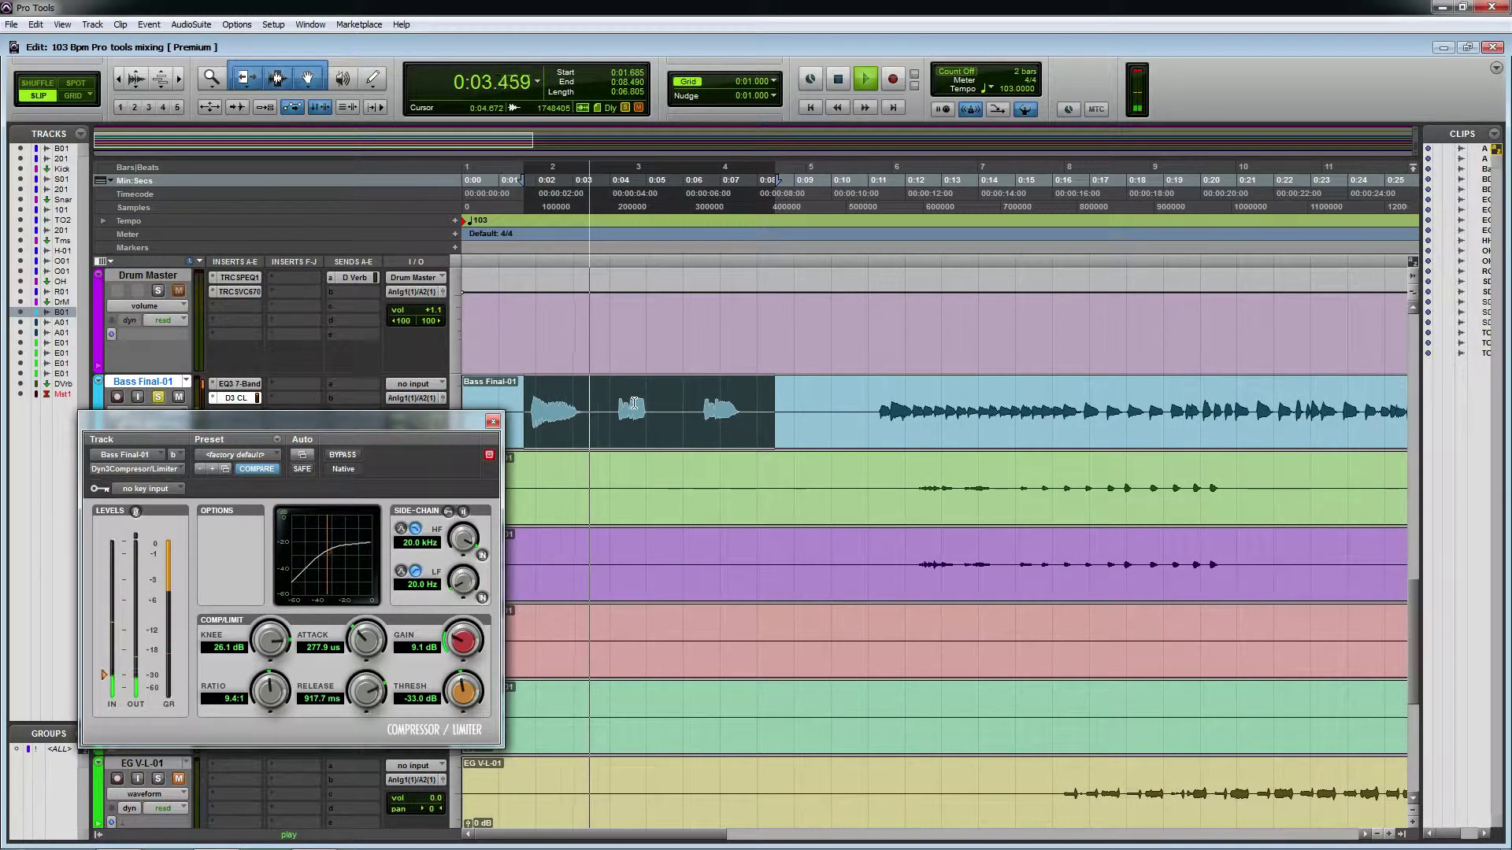
key("space")
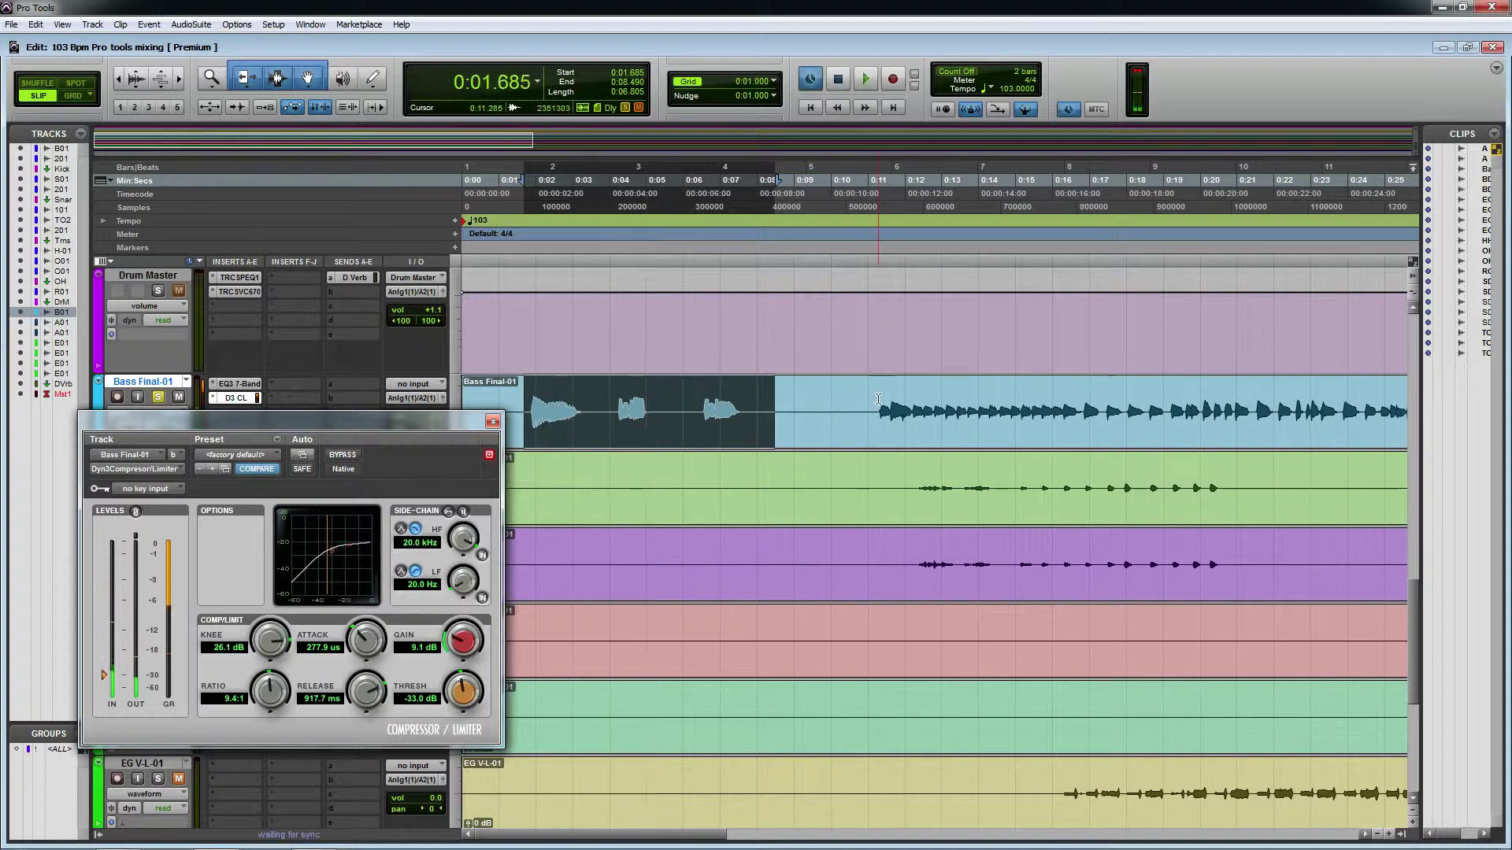
left_click_drag(878, 417, 1147, 421)
key("space")
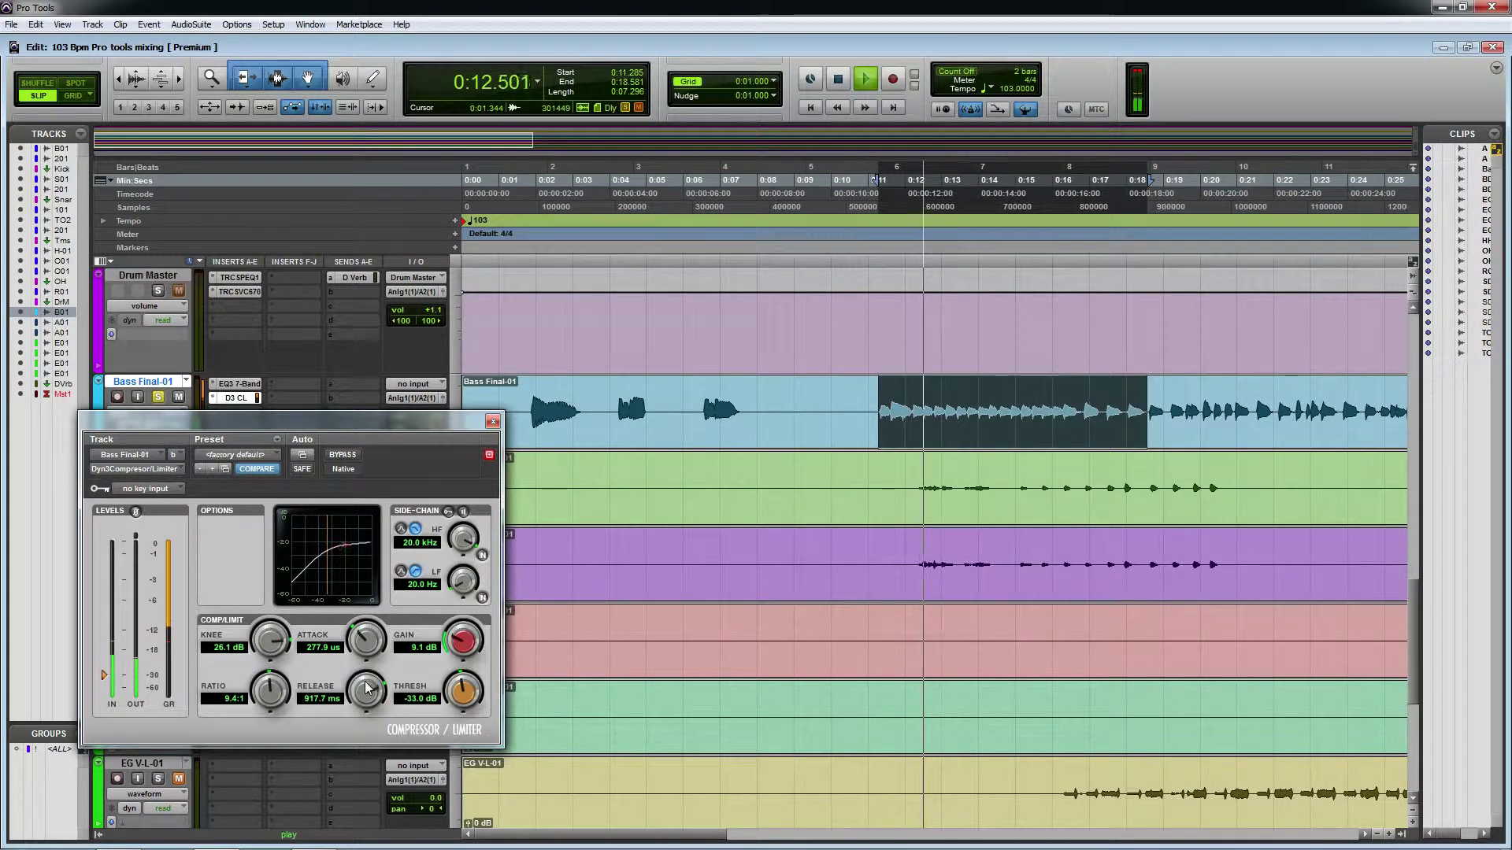
left_click_drag(461, 652, 473, 617)
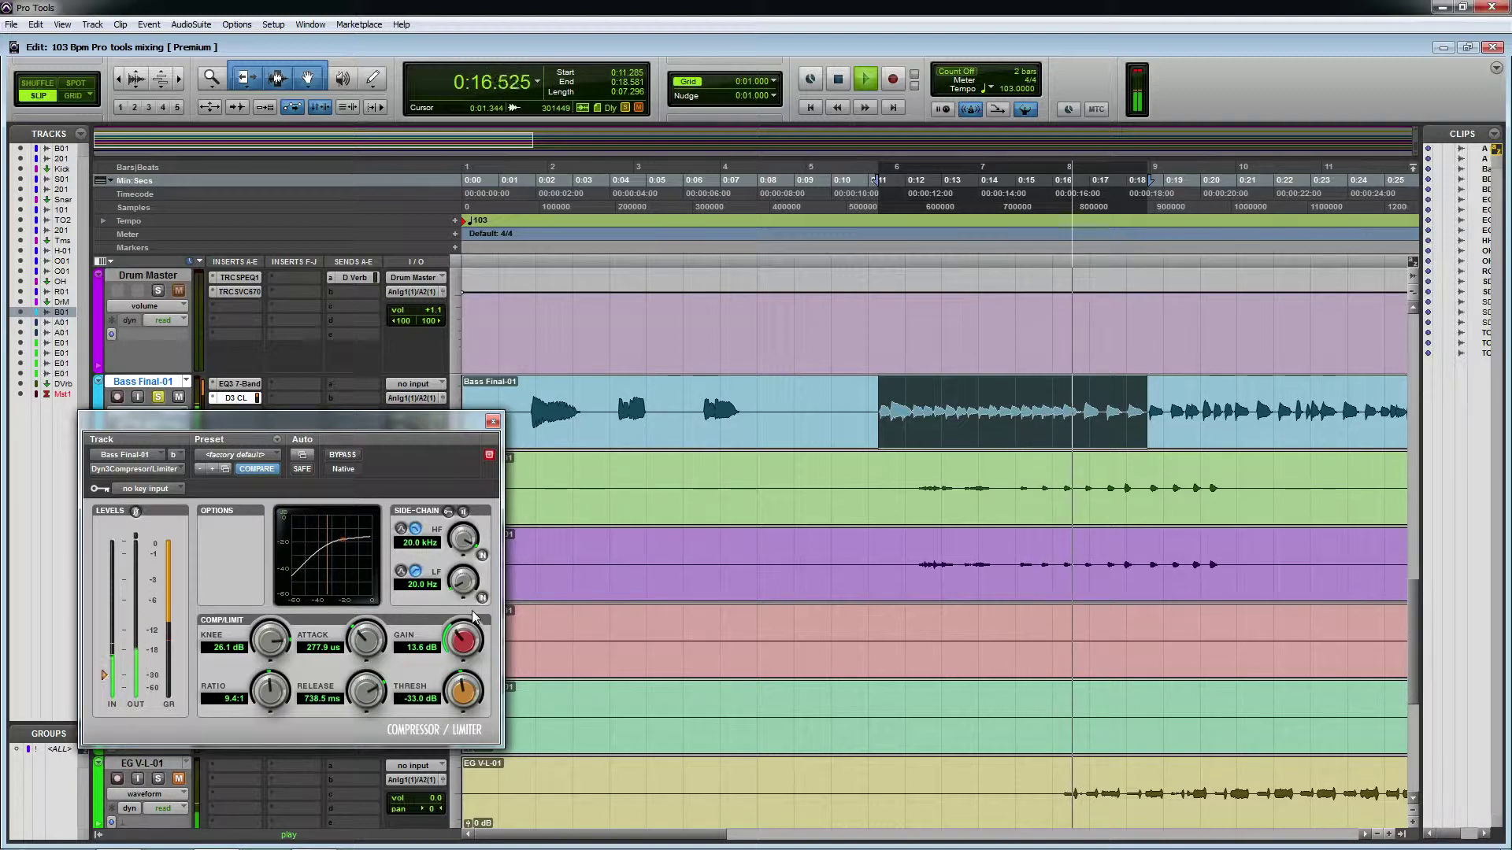
left_click(344, 456)
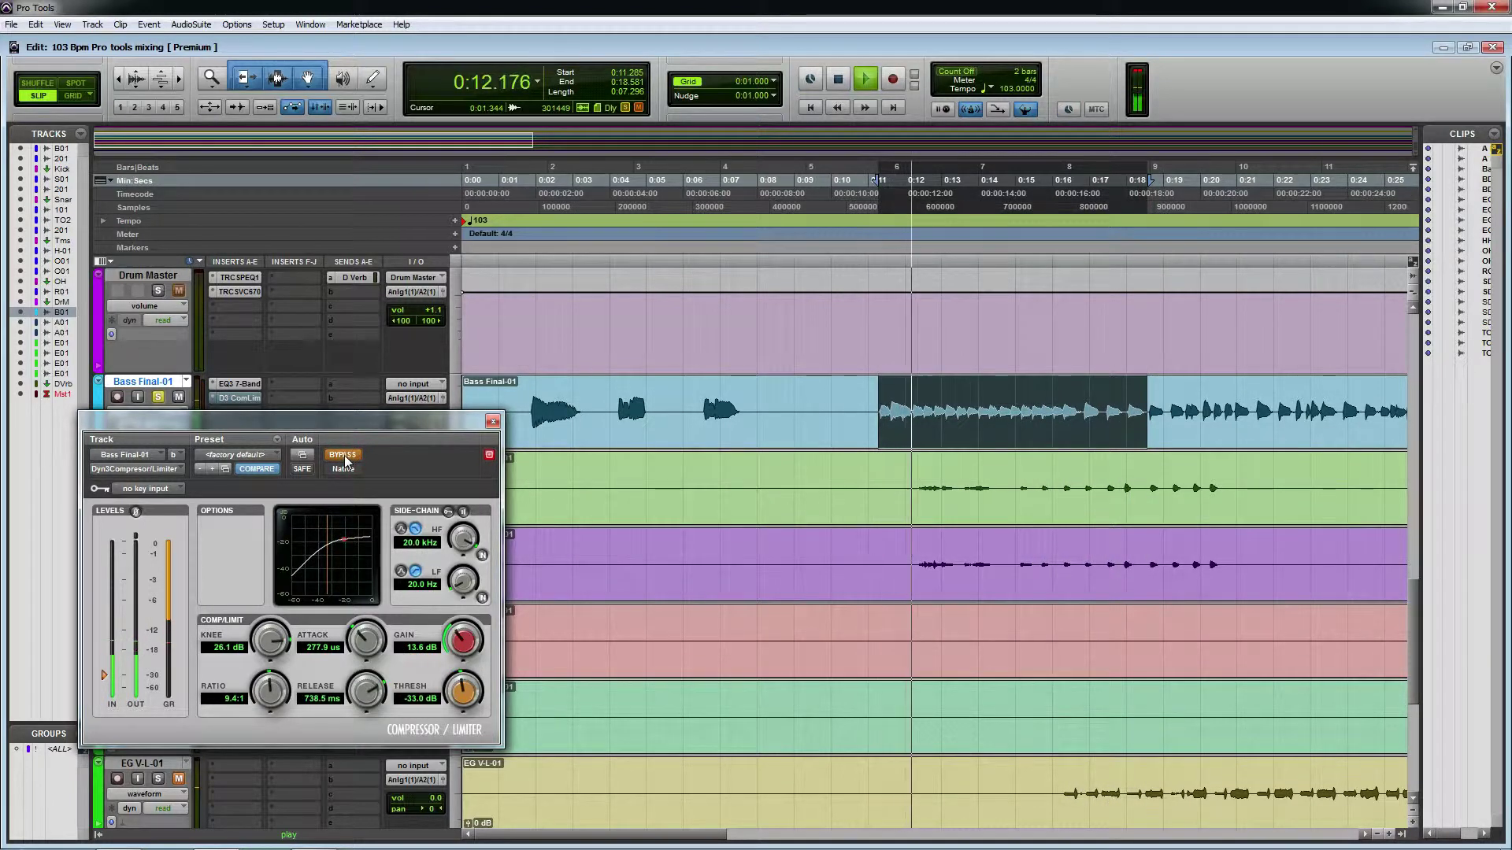
left_click(493, 421)
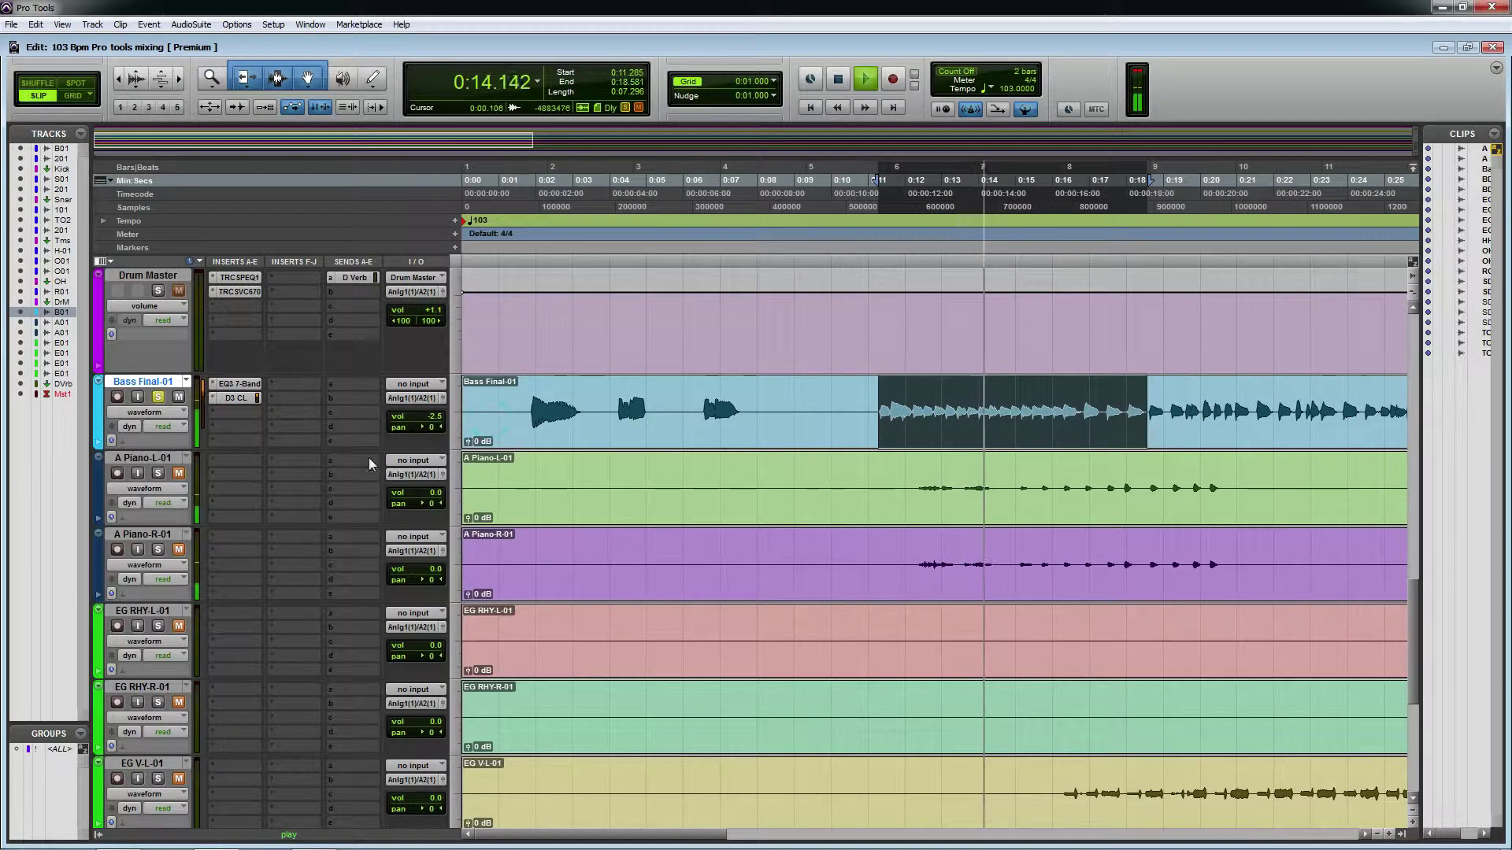
Play the song from near the start, zoomed out, and park the position at 0:10.410.
key("ctrl+j")
left_click(508, 411)
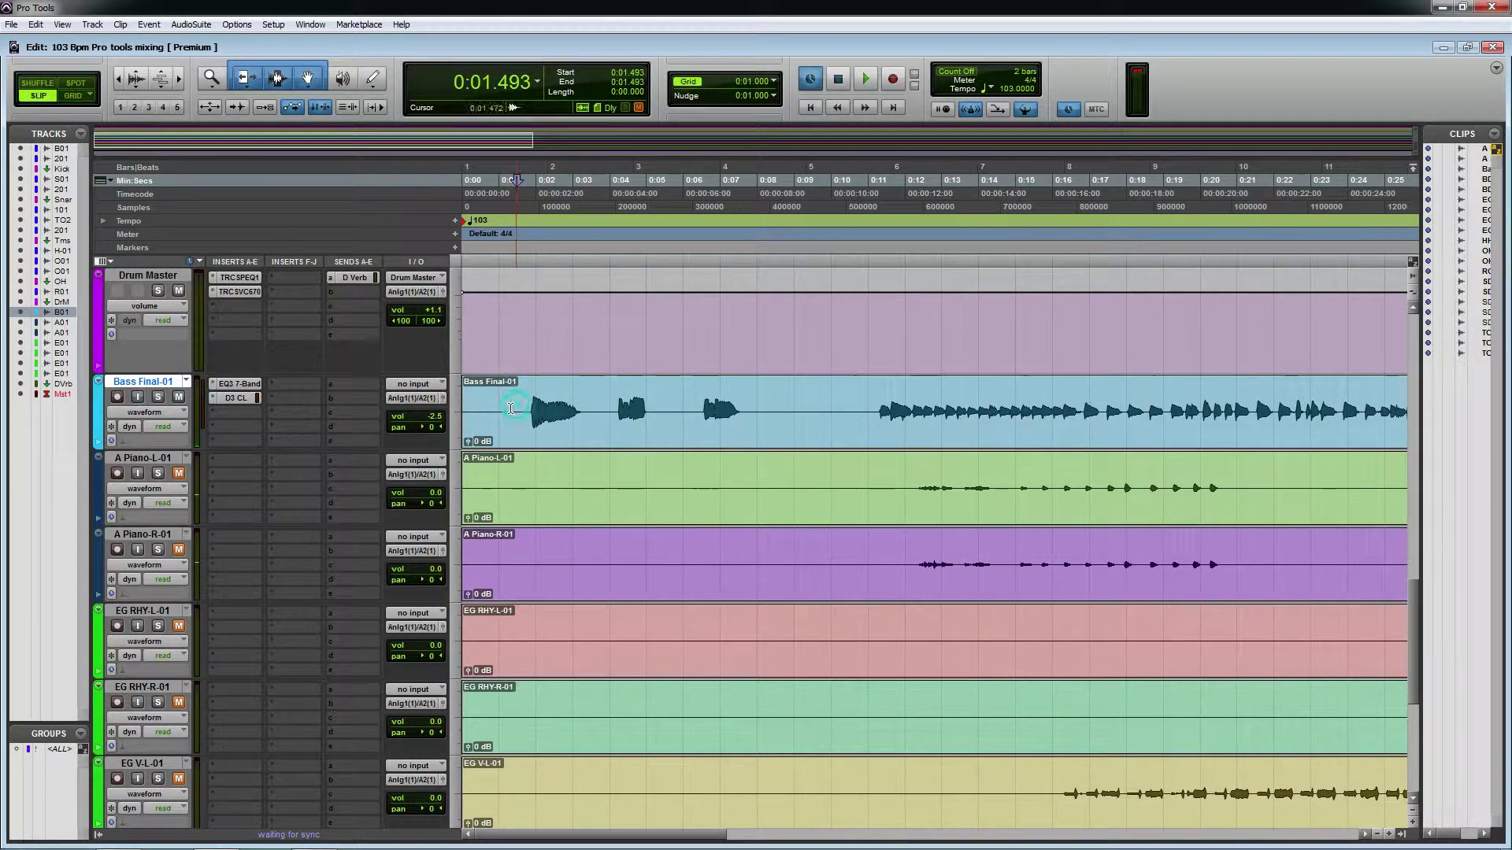
key("space")
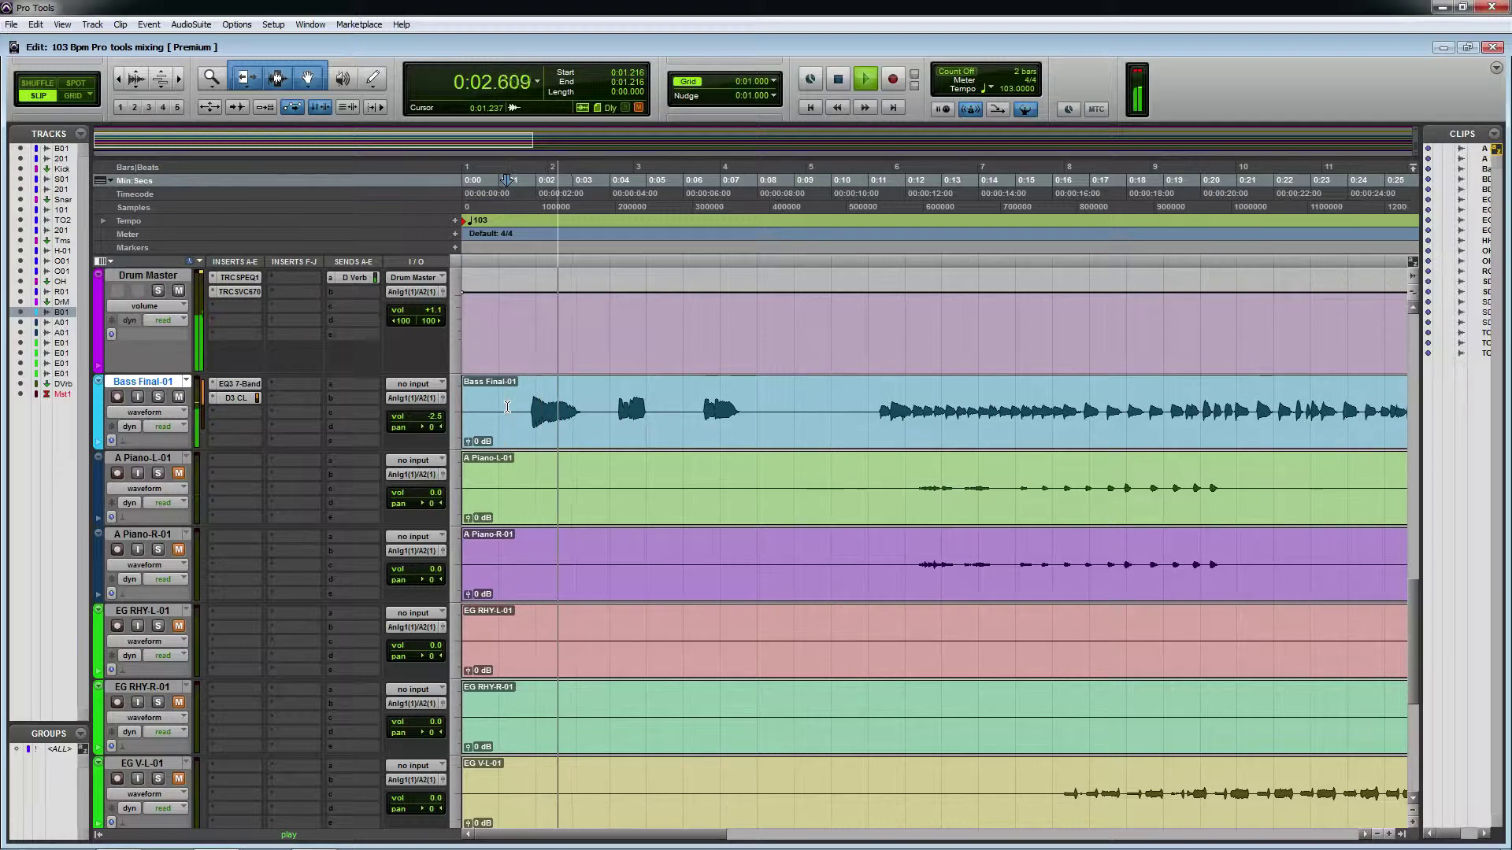
key("ctrl+[")
key("ctrl+[")
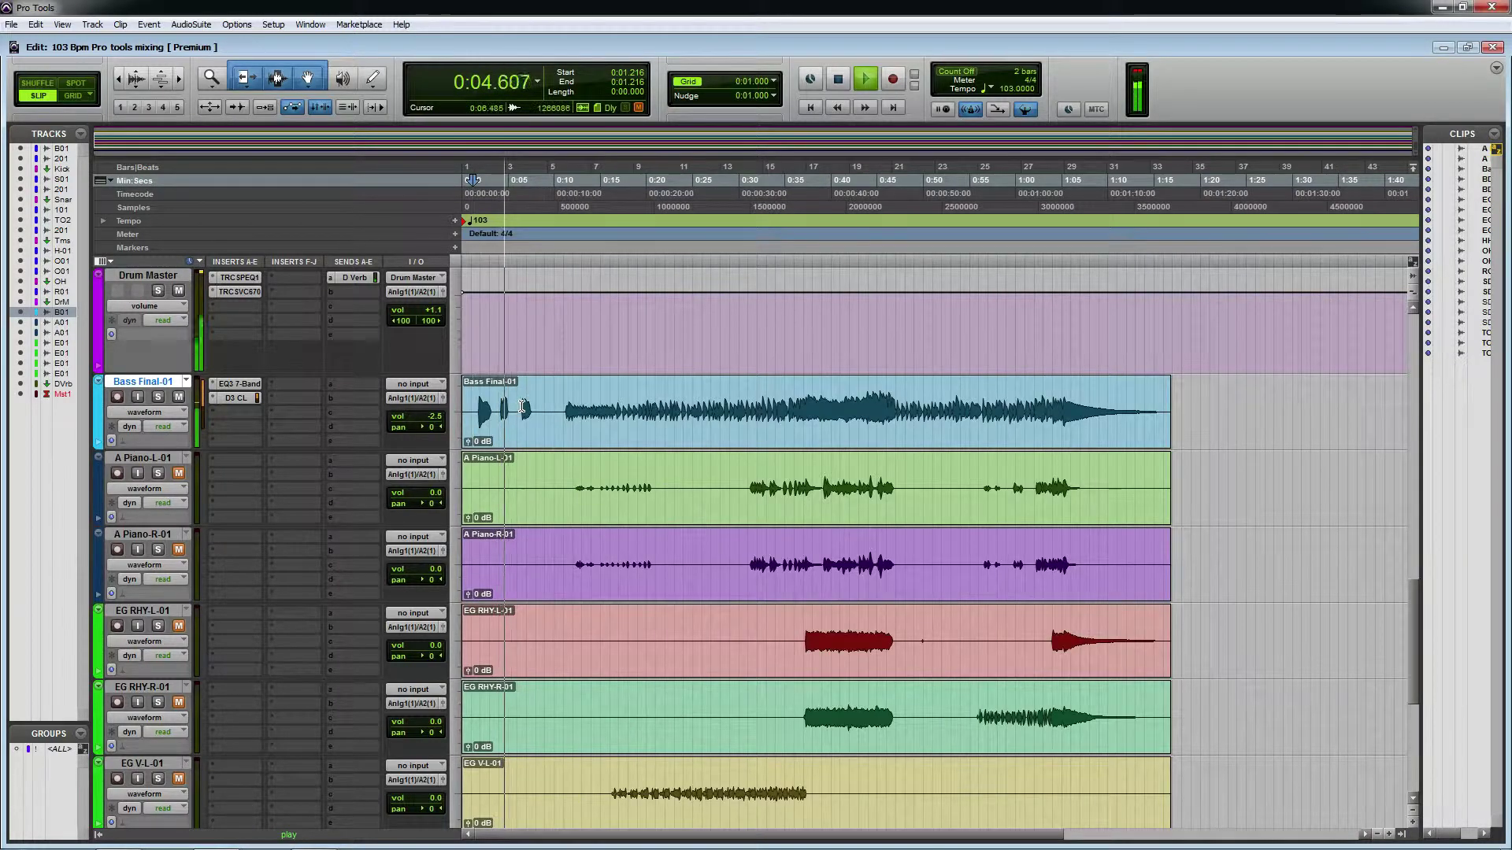
key("space")
left_click(557, 402)
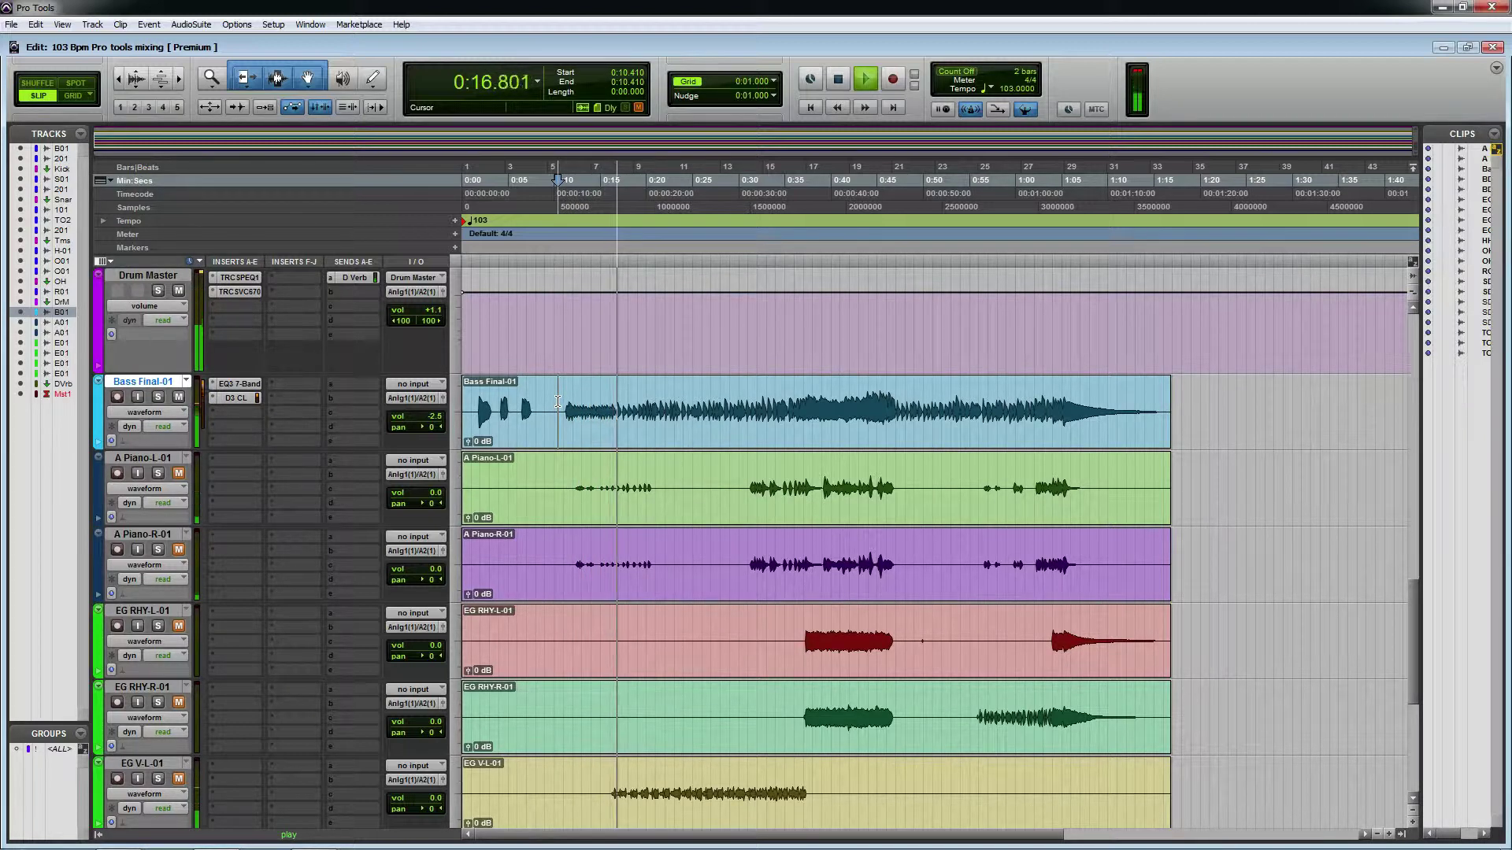
Raise the Bass Final-01 output level to about +2.3 dB.
left_click(444, 398)
left_click_drag(470, 483, 466, 476)
left_click(504, 243)
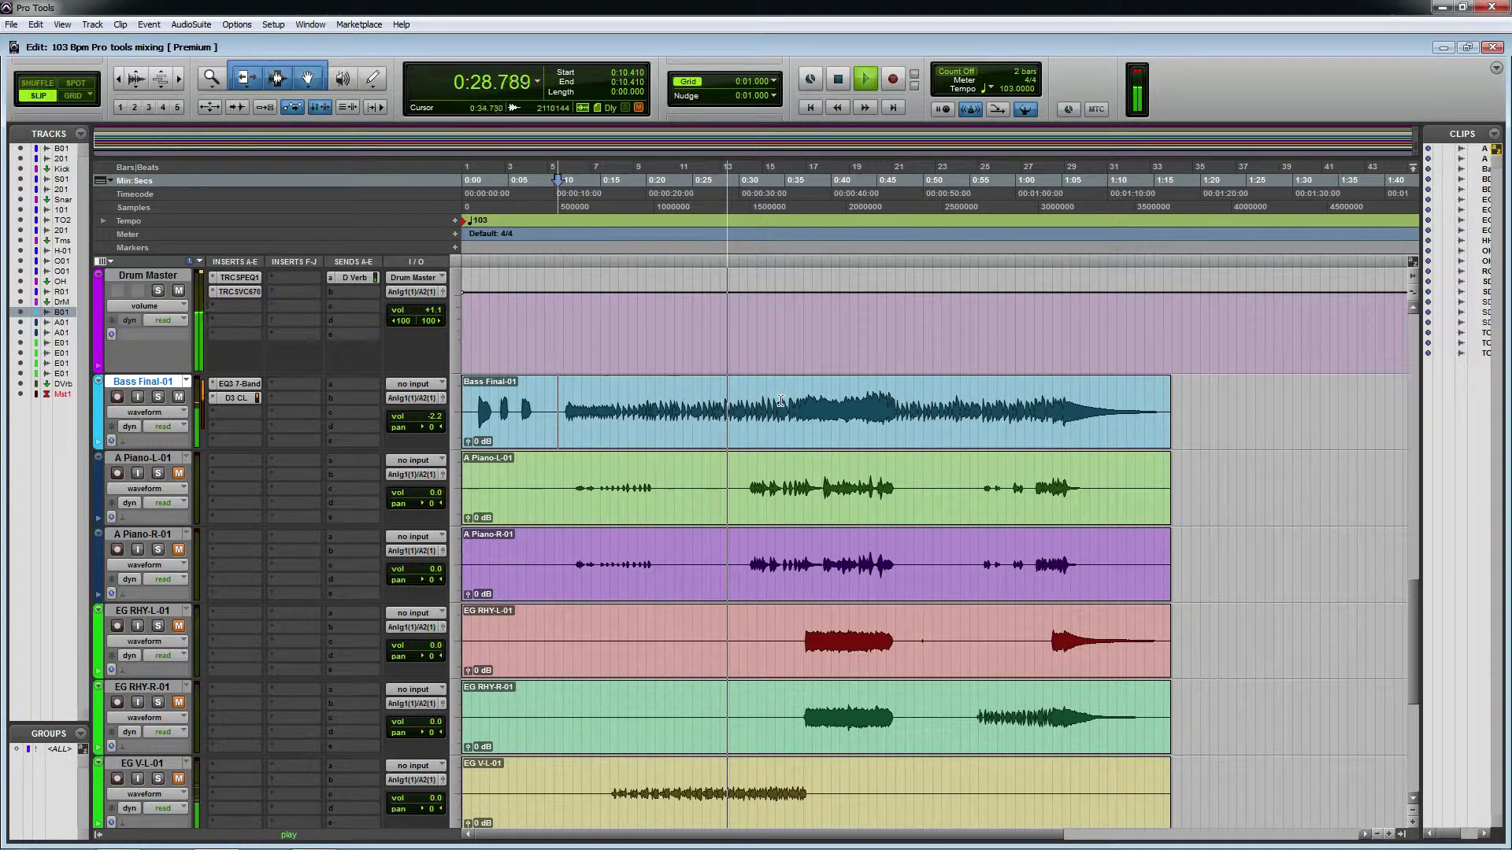
Audition selected parts of the bass clip, including the 0:48–1:03 stretch.
left_click_drag(780, 426, 995, 426)
key("space")
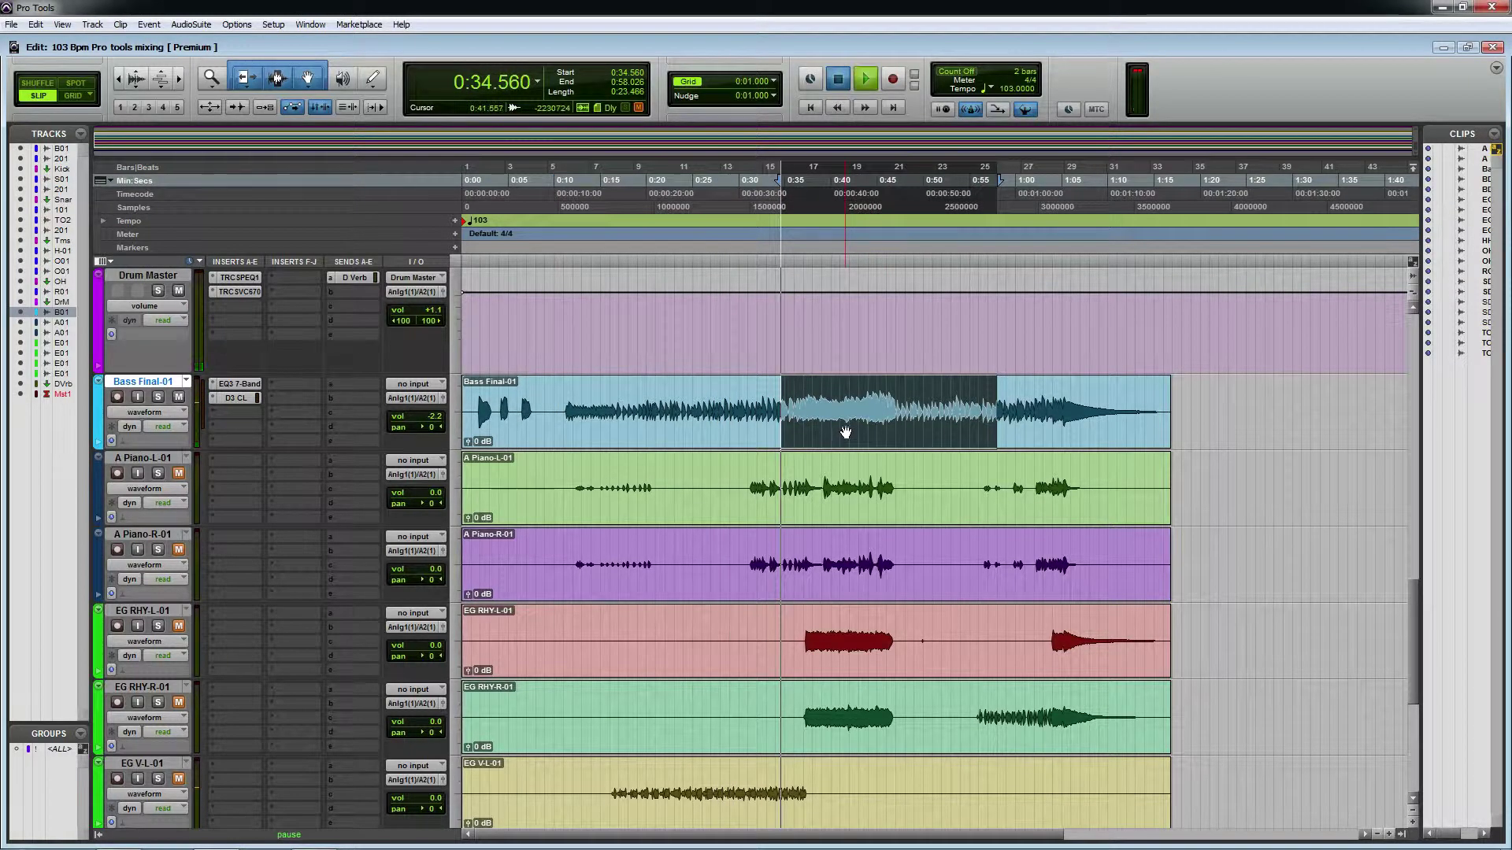
key("space")
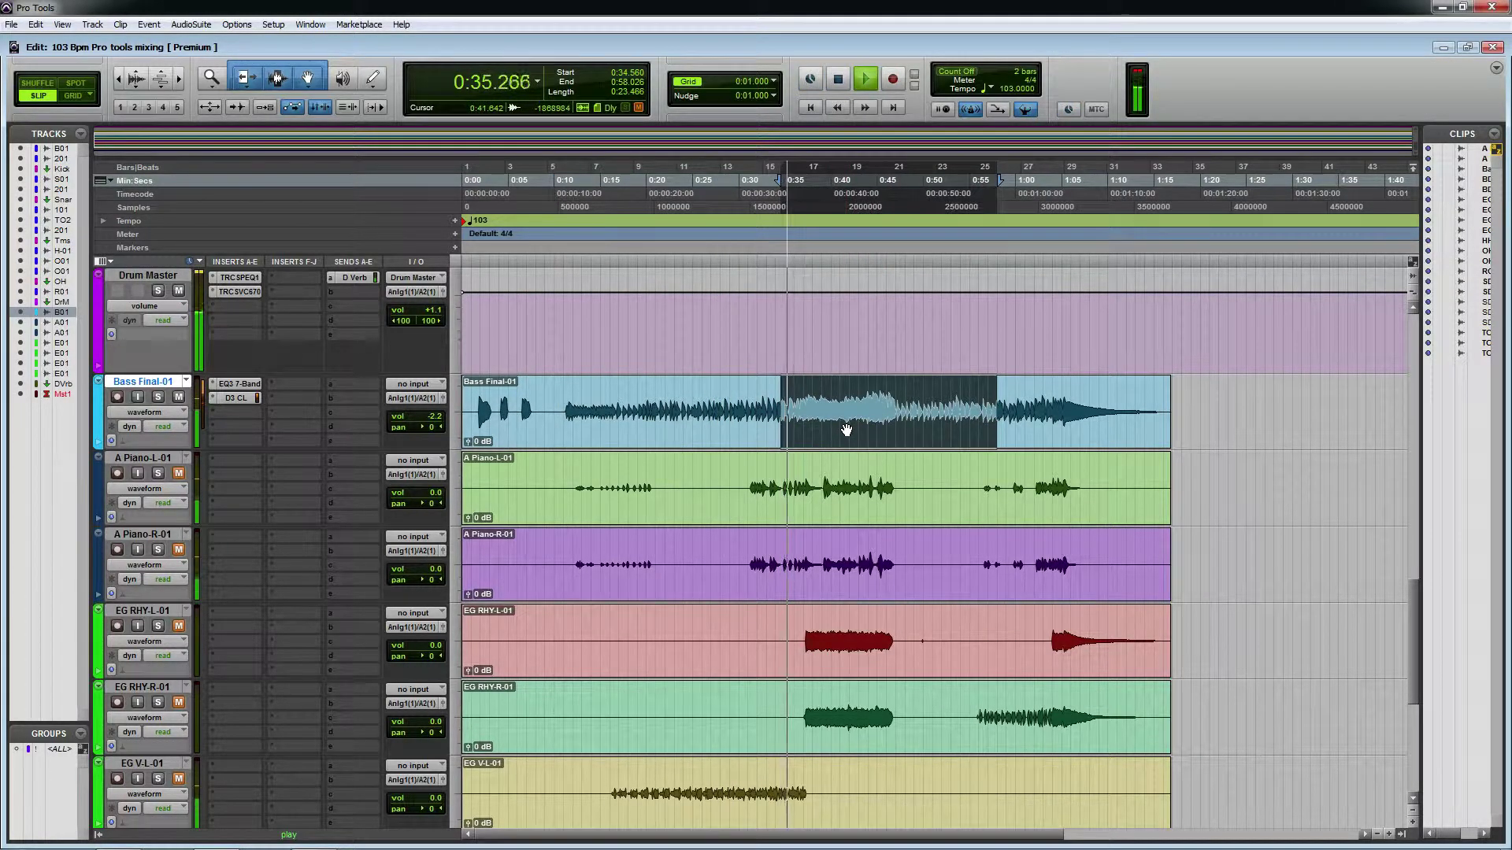
key("ctrl+bracketleft")
left_click(851, 408)
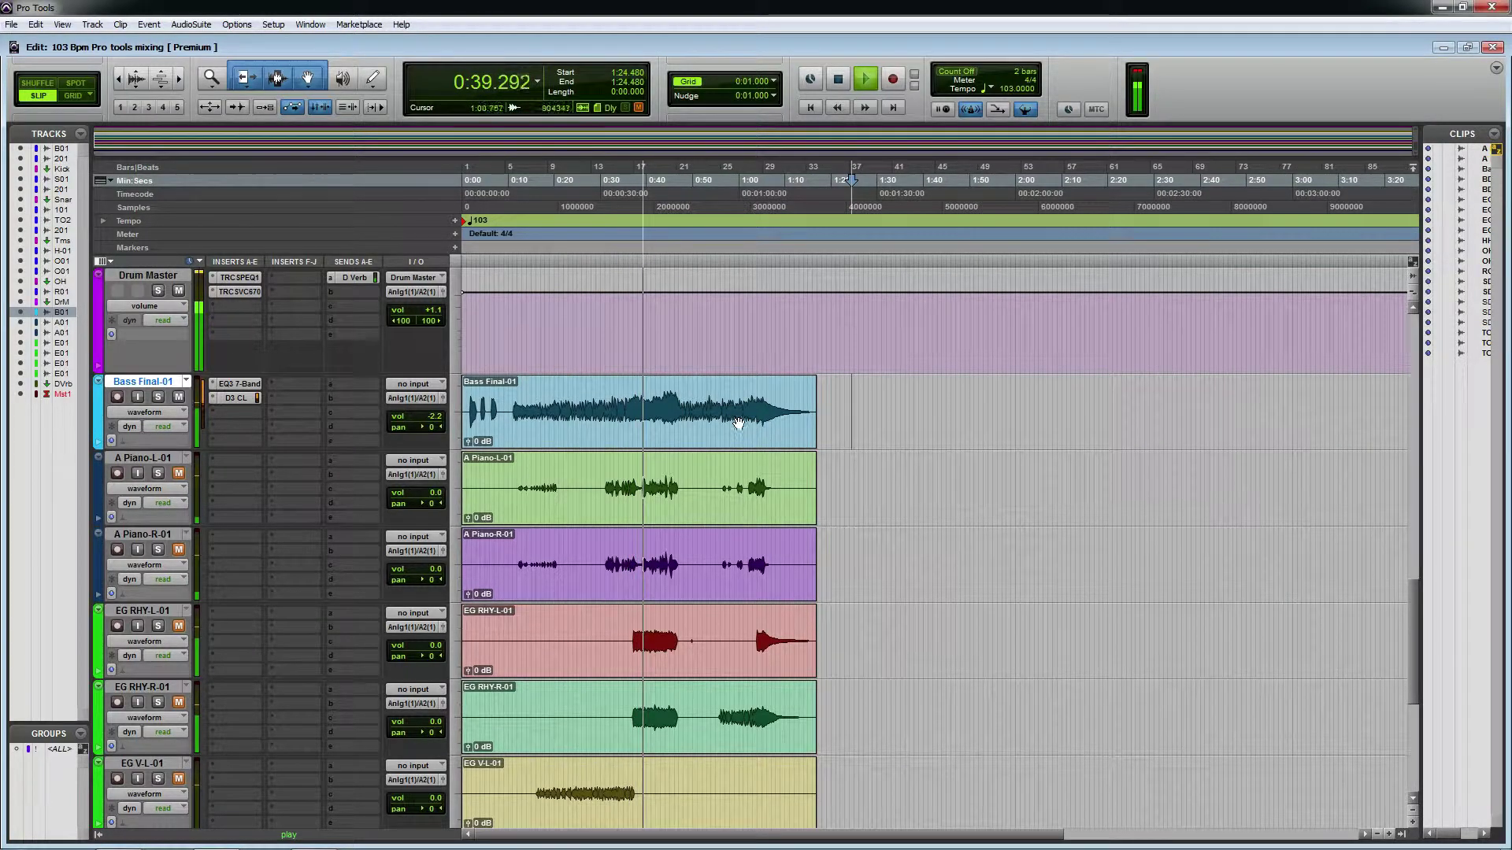
left_click_drag(685, 400, 753, 417)
key("space")
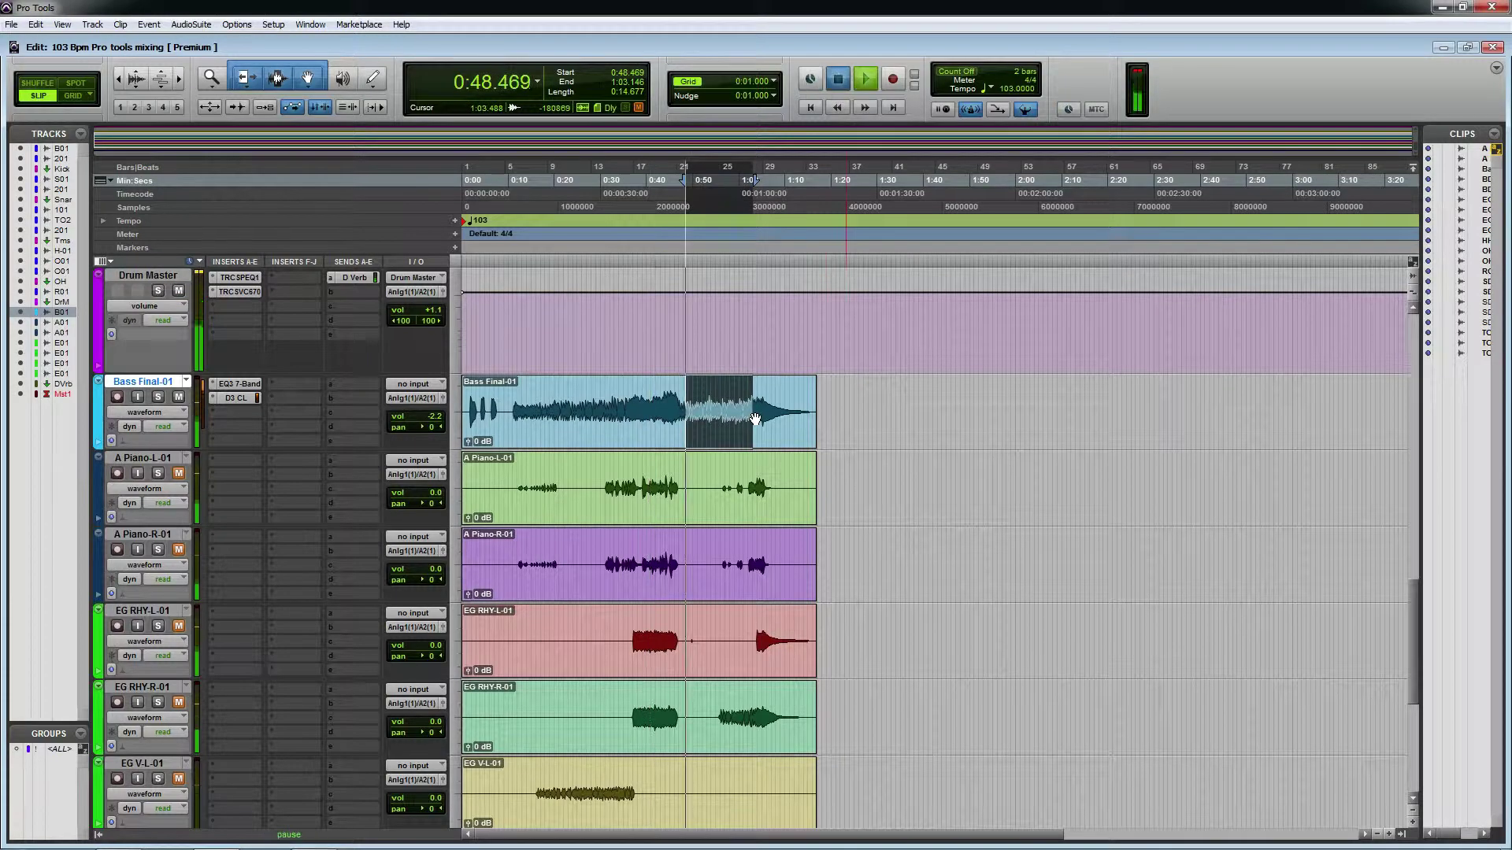
key("ctrl+]")
key("ctrl+]")
key("ctrl+[")
key("ctrl+[")
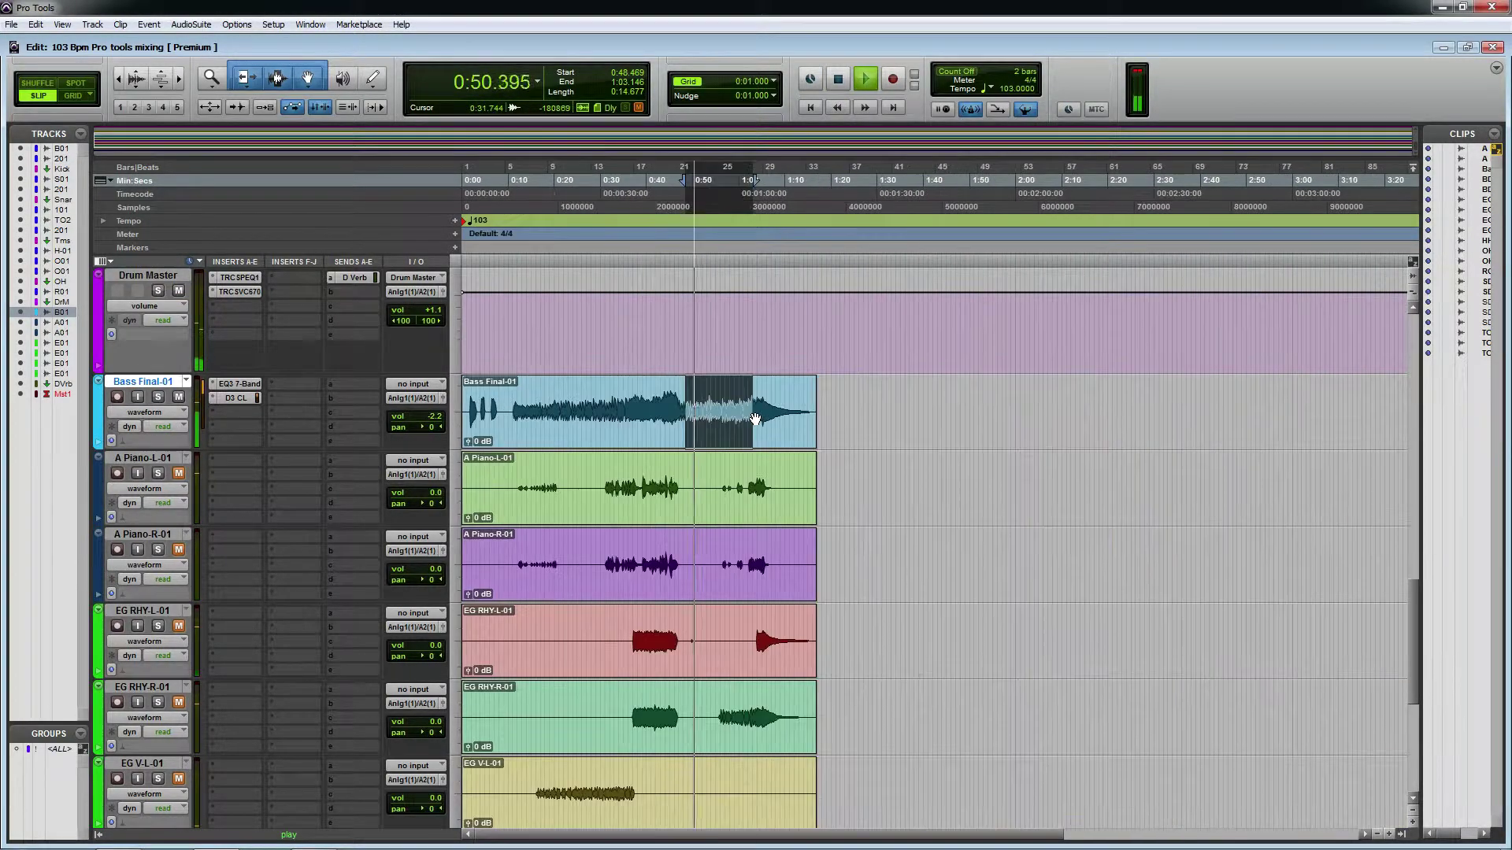
Play back from 0:14.506 in the bass clip, then reopen the Bass Final-01 Dyn3 compressor.
left_click(541, 409)
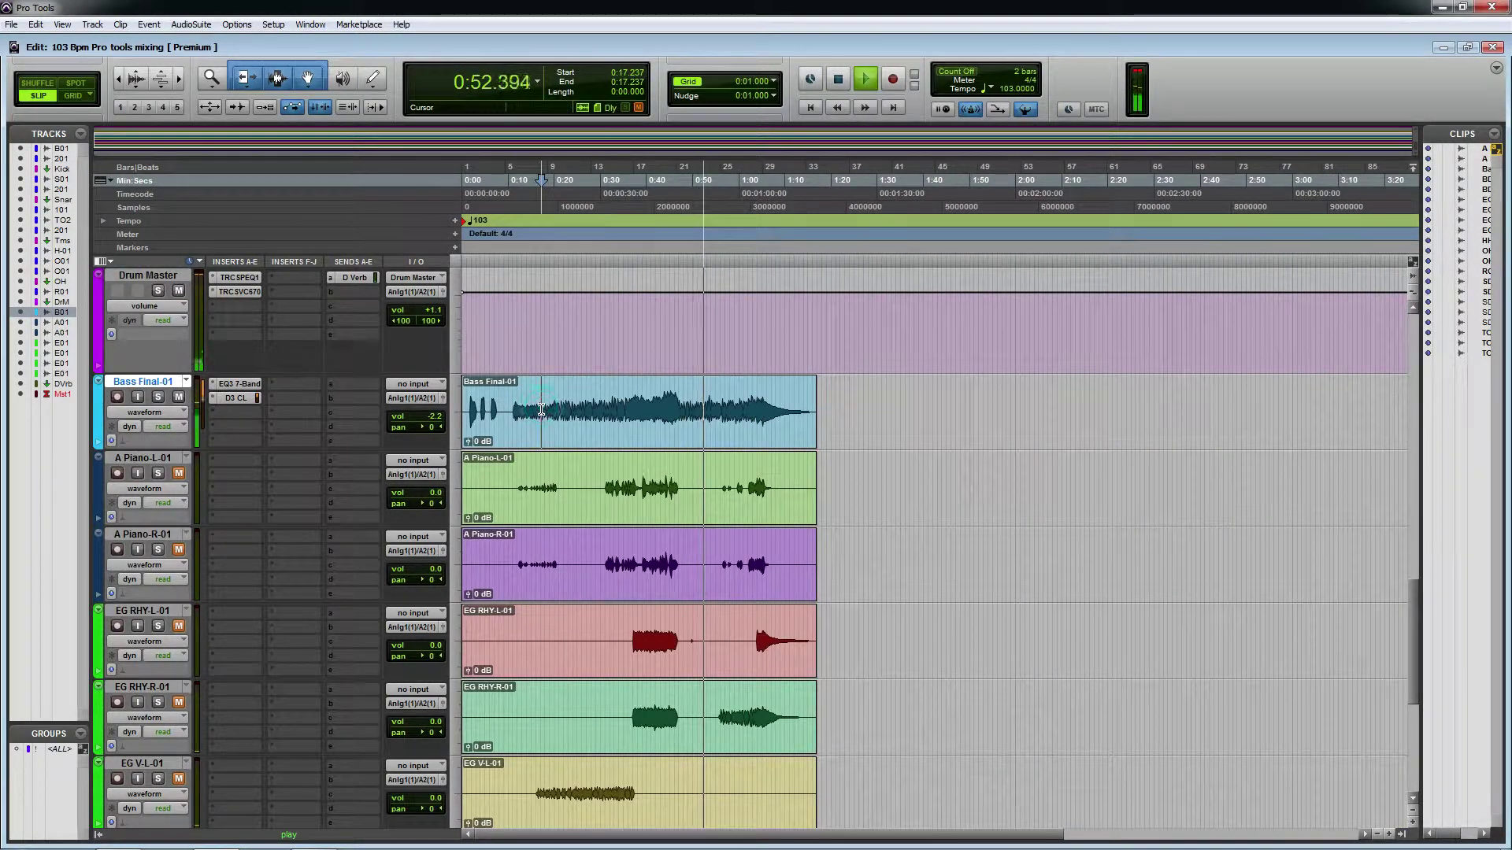
key("space")
left_click(533, 411)
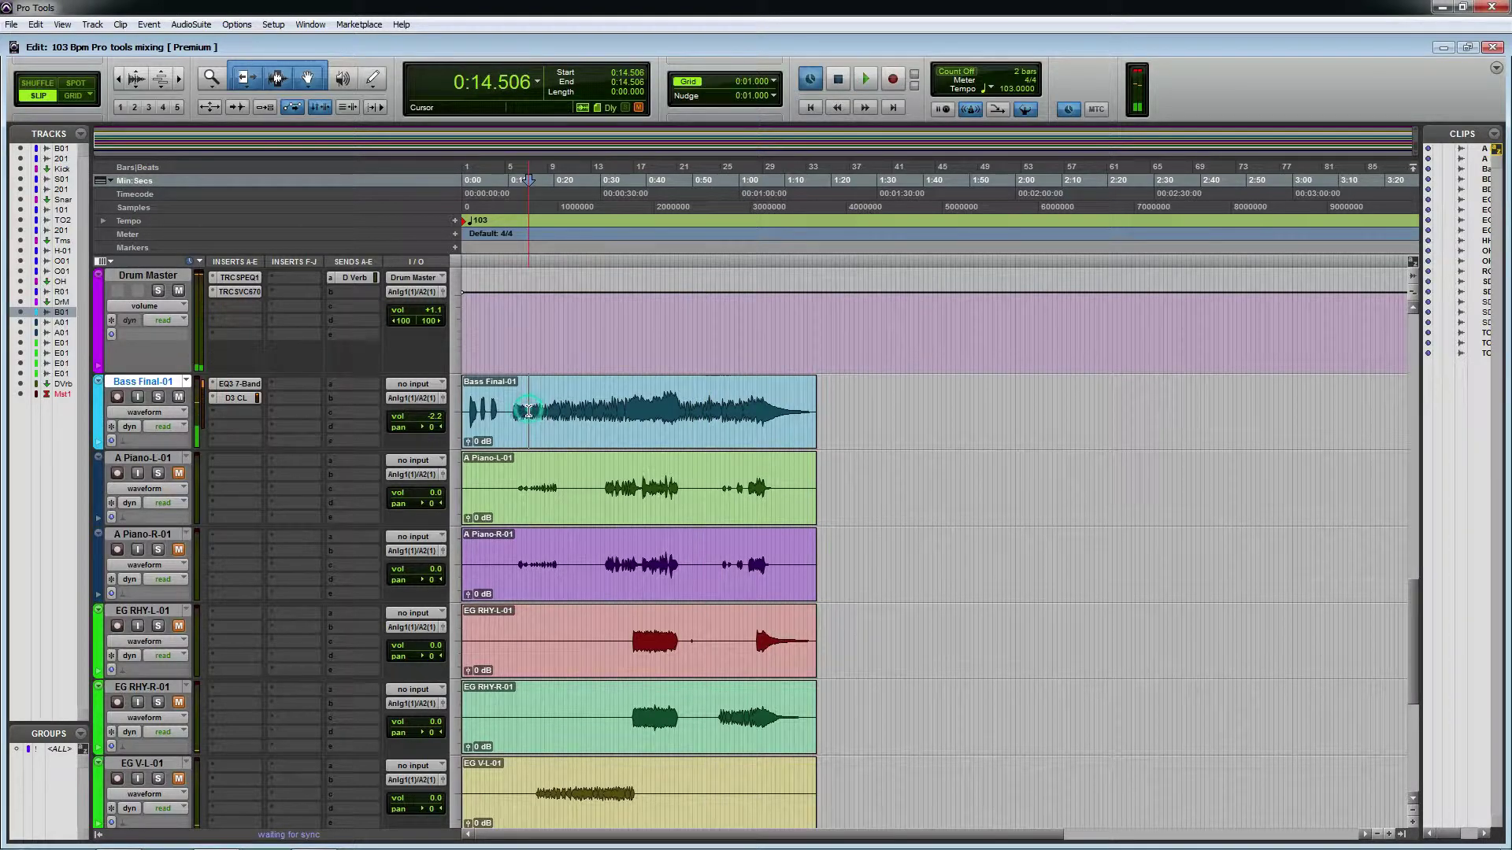
key("space")
key("ctrl+]")
key("space")
left_click(235, 398)
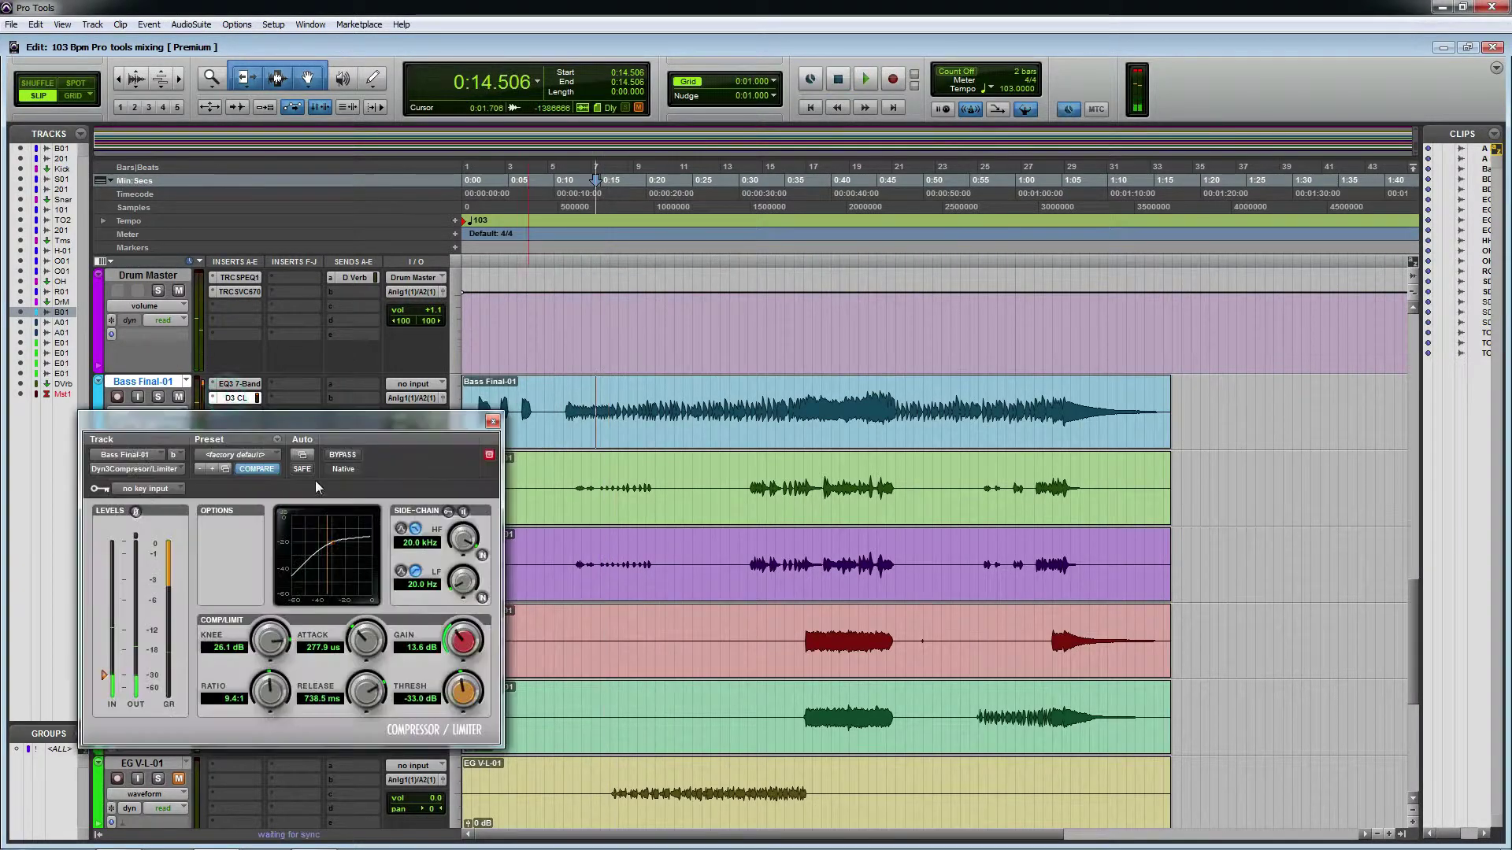
Shorten the compressor release to 61.2 ms, close it, and listen back from 0:14.506.
left_click_drag(367, 665, 360, 697)
left_click(492, 424)
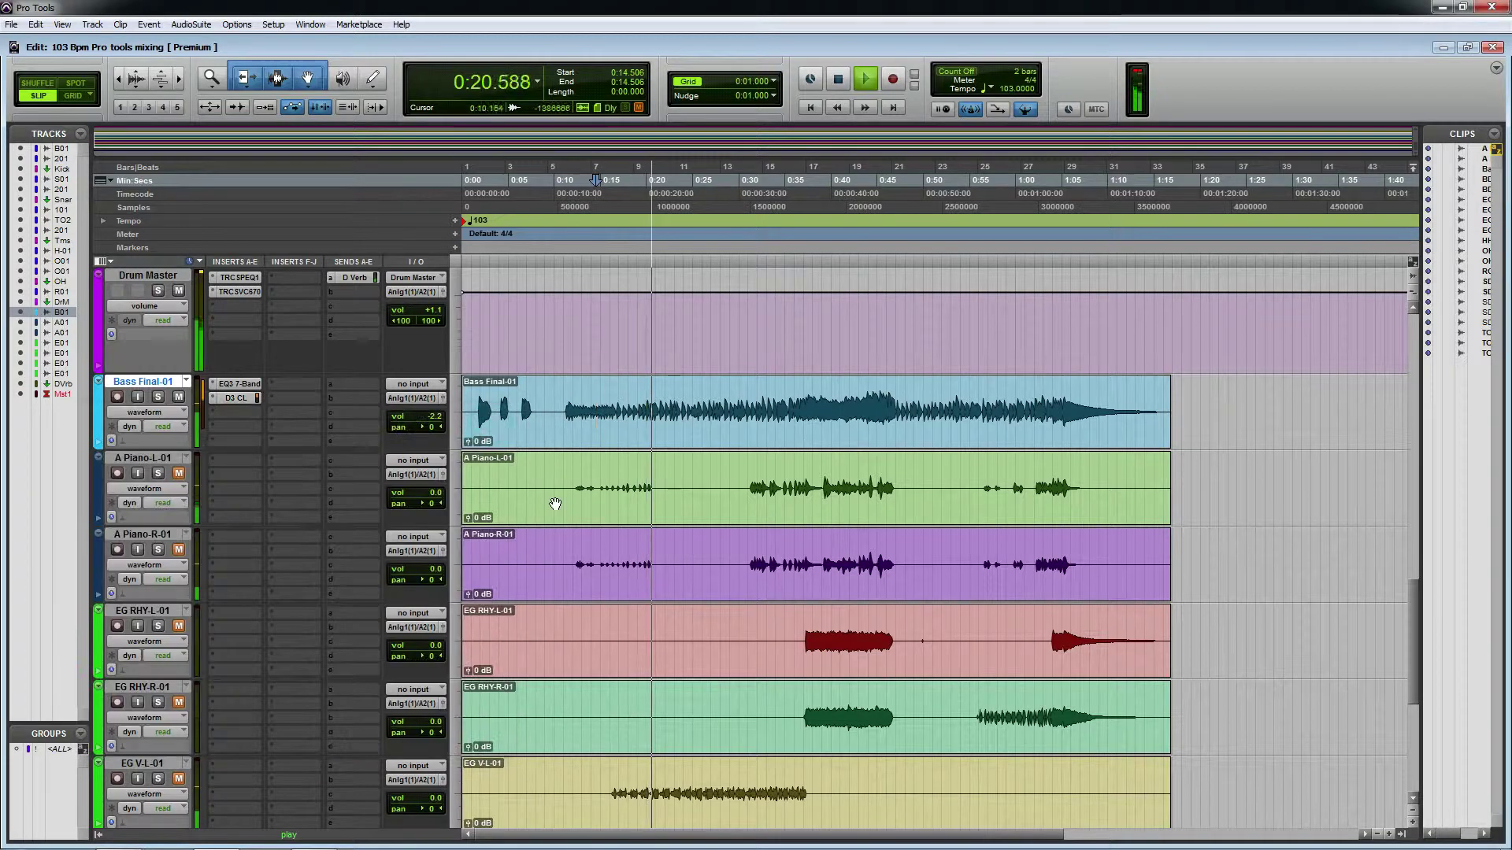
key("ctrl+bracketleft")
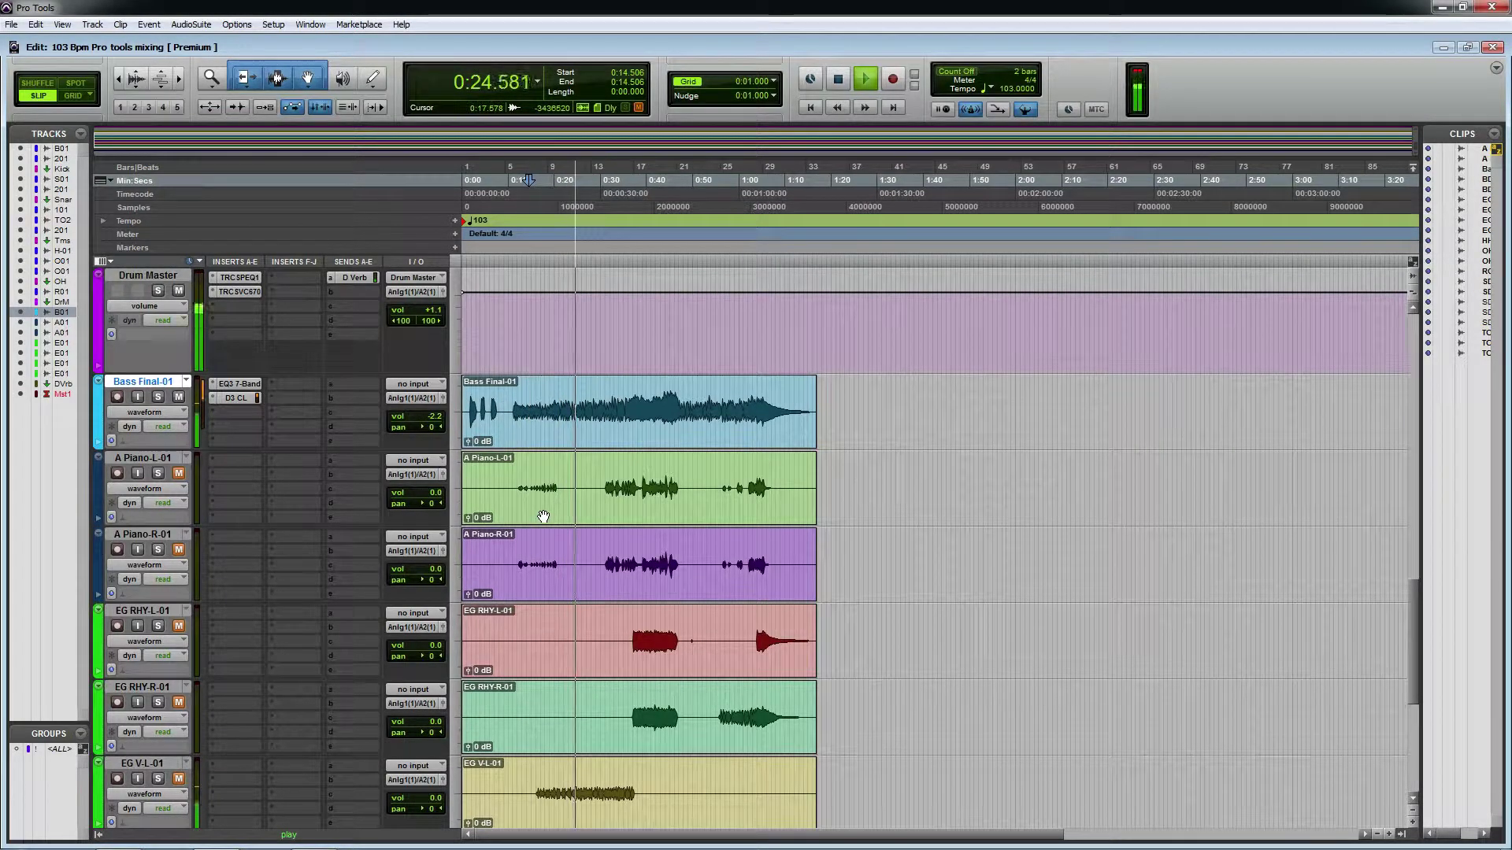
scroll(544, 517, "down", 3)
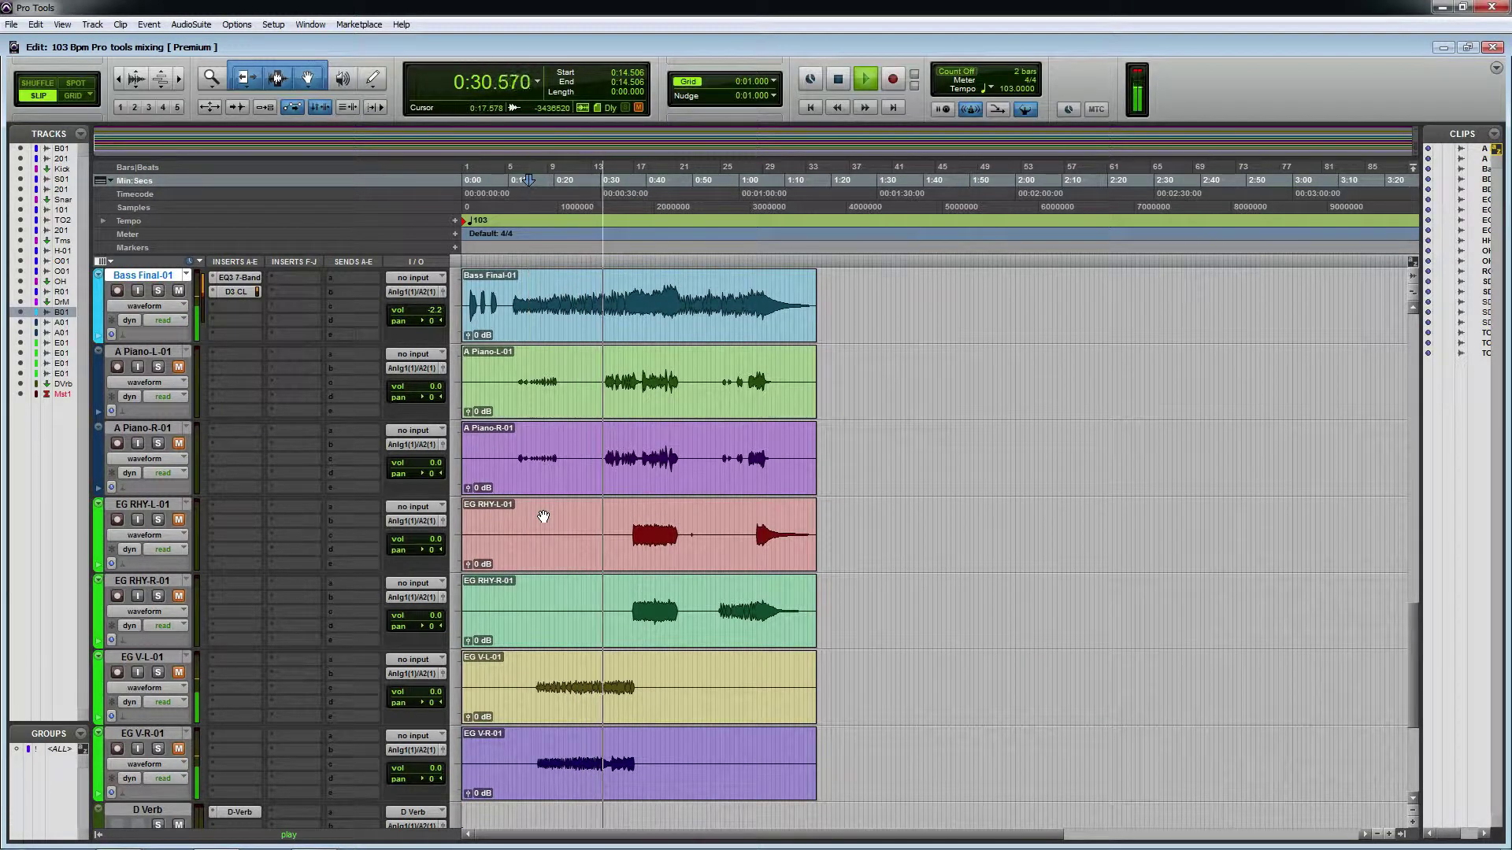
key("ctrl+j")
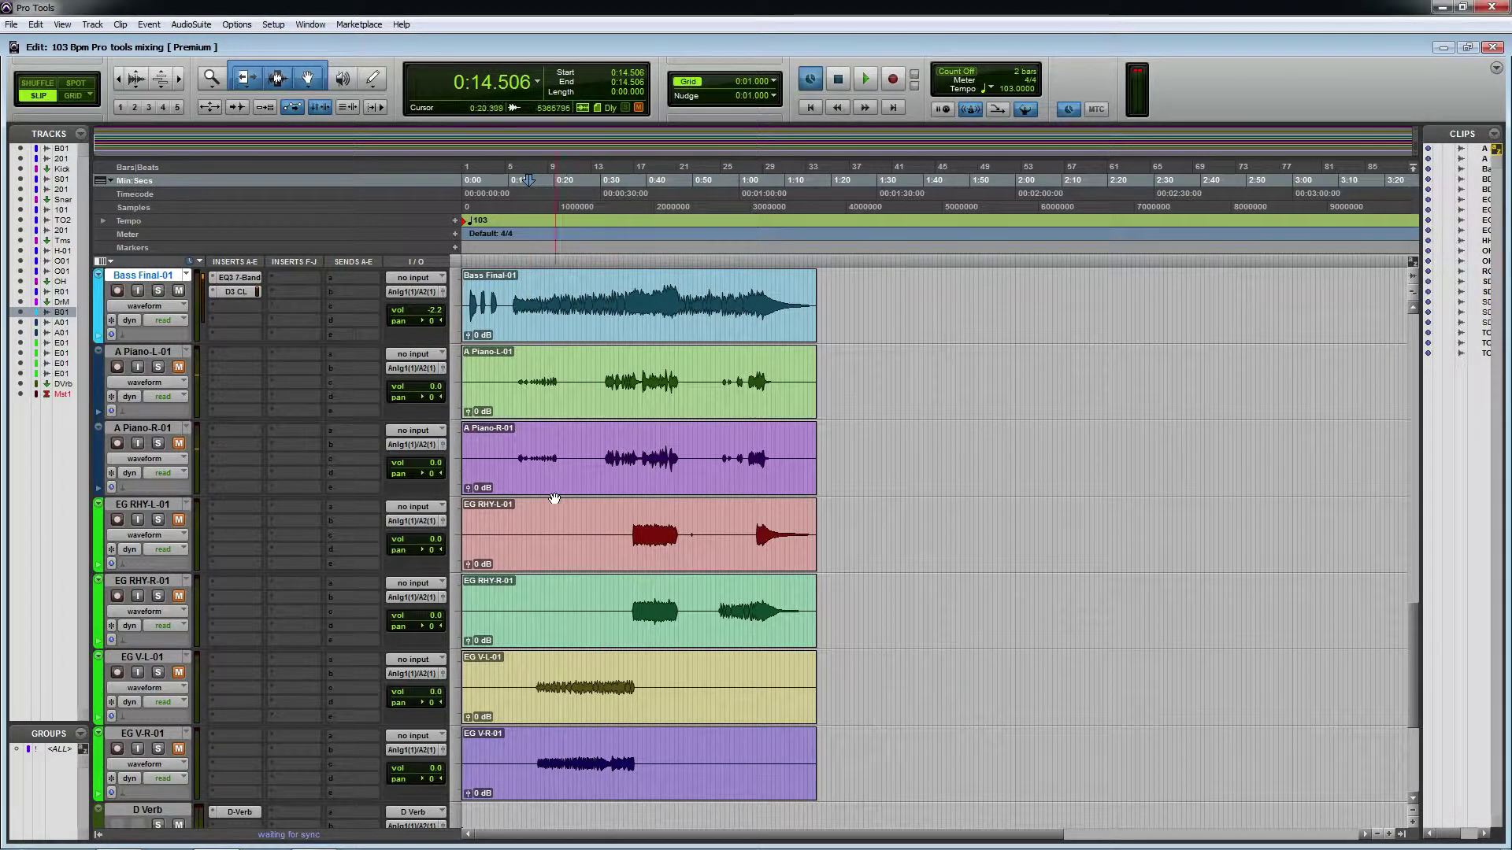
scroll(558, 420, "up", 5)
scroll(635, 447, "down", 2)
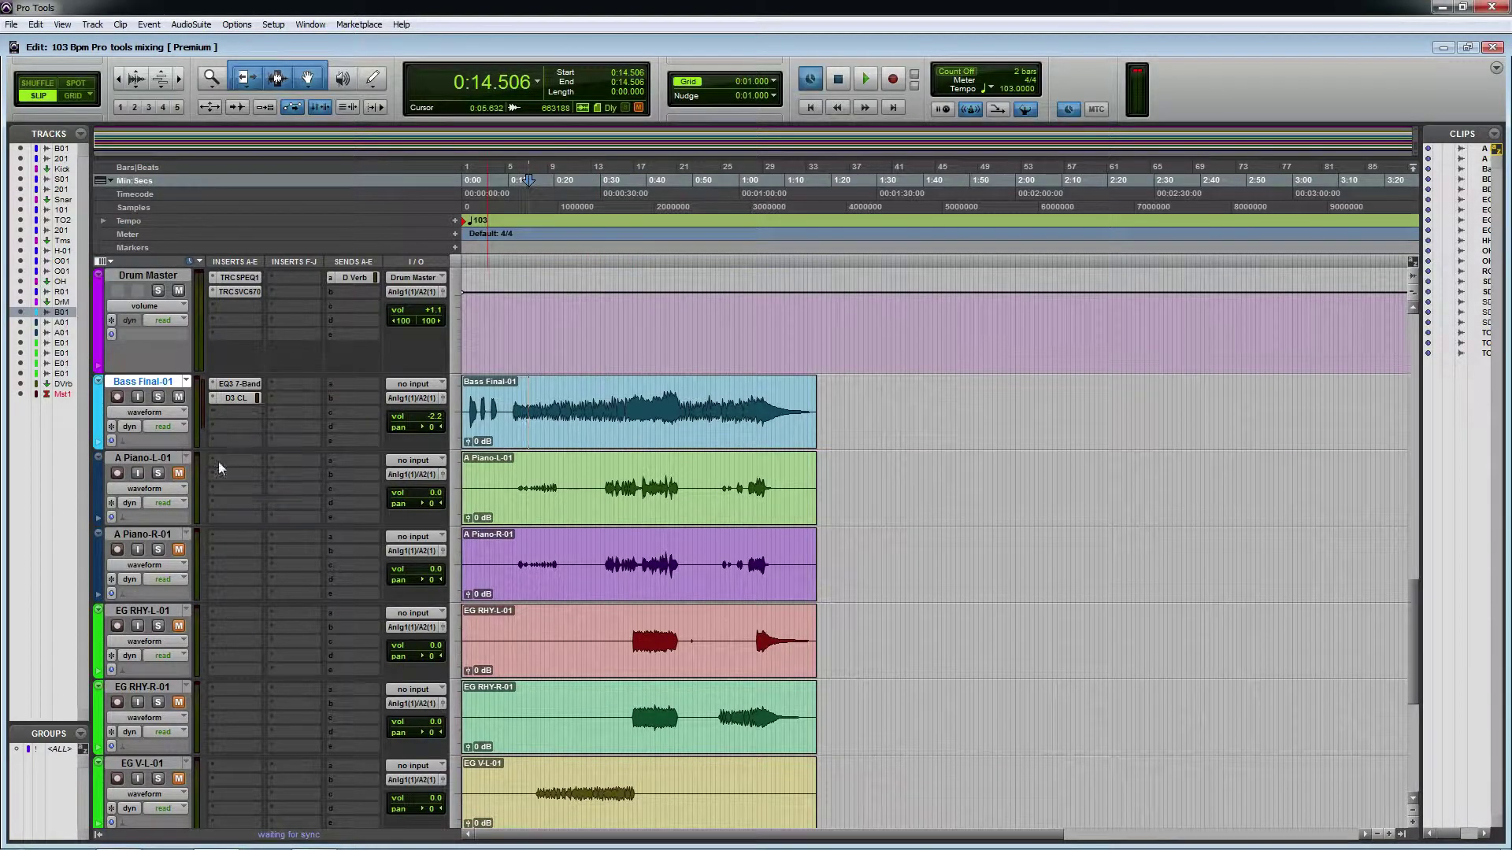
scroll(635, 540, "down", 2)
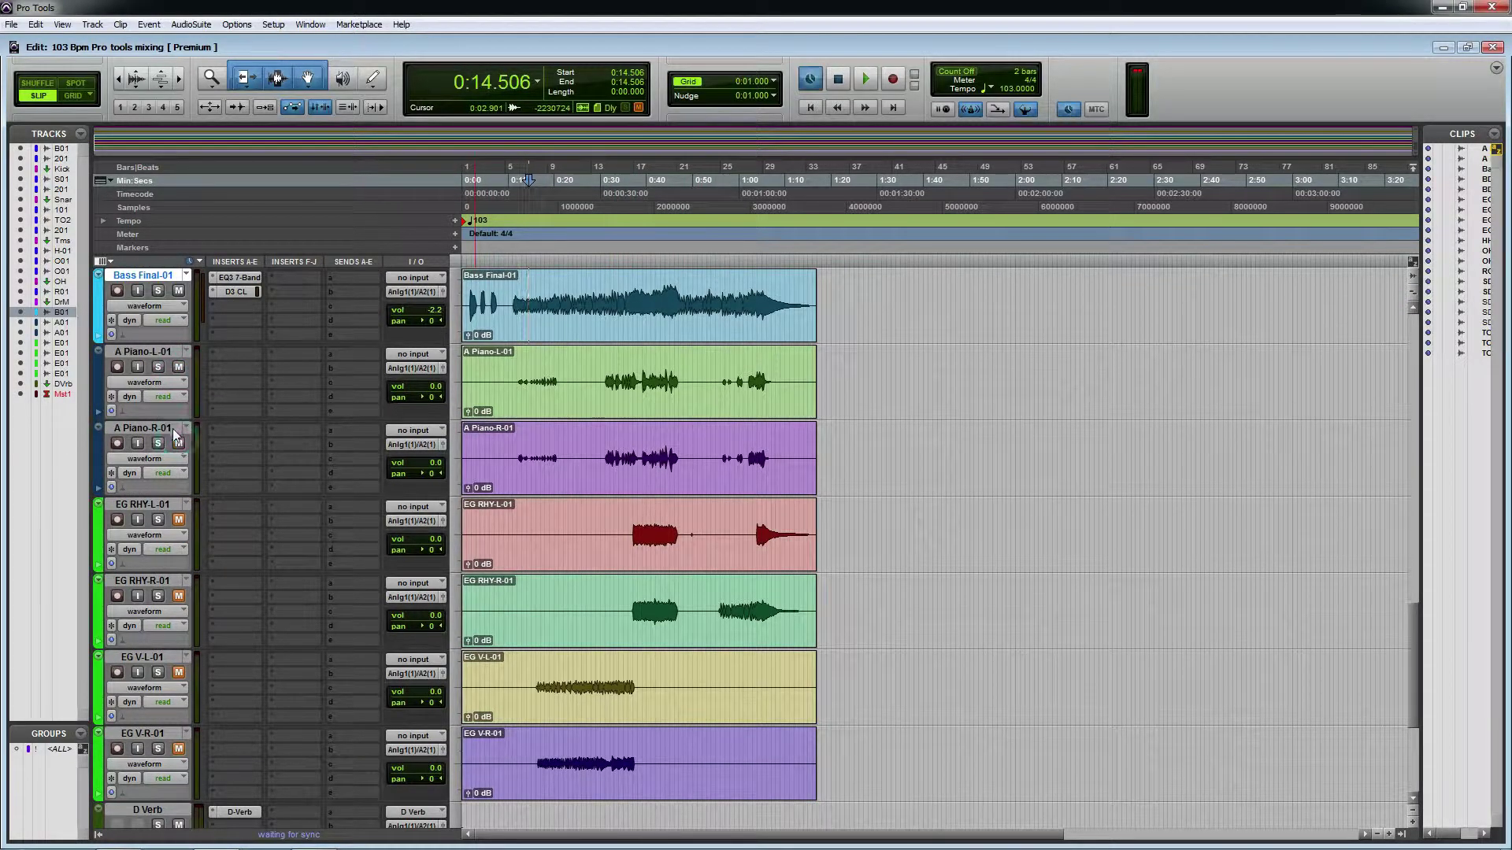
Create a new stereo Aux Input track.
left_click(145, 352)
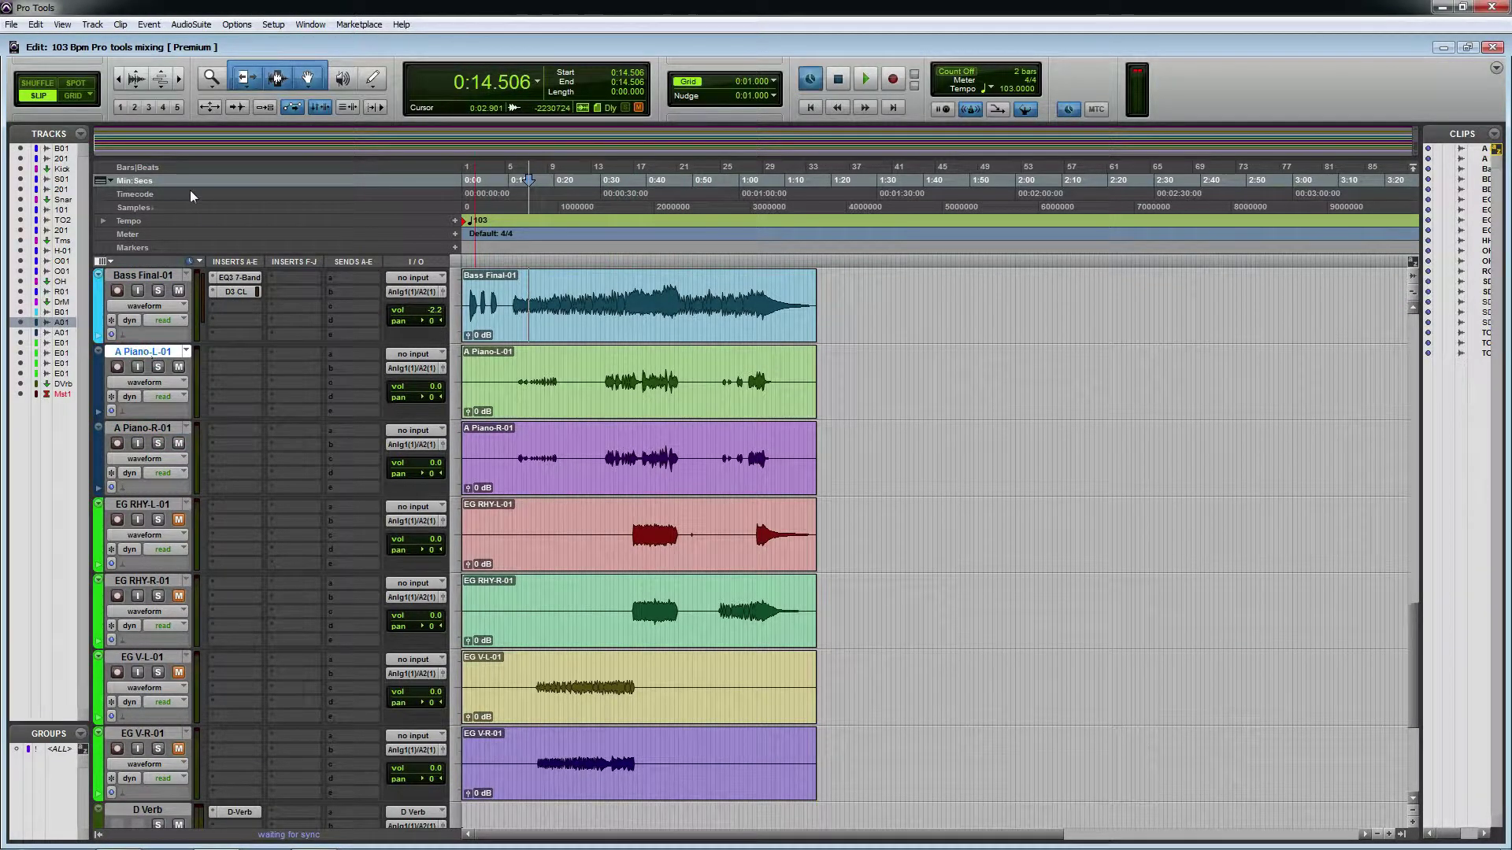
left_click(92, 25)
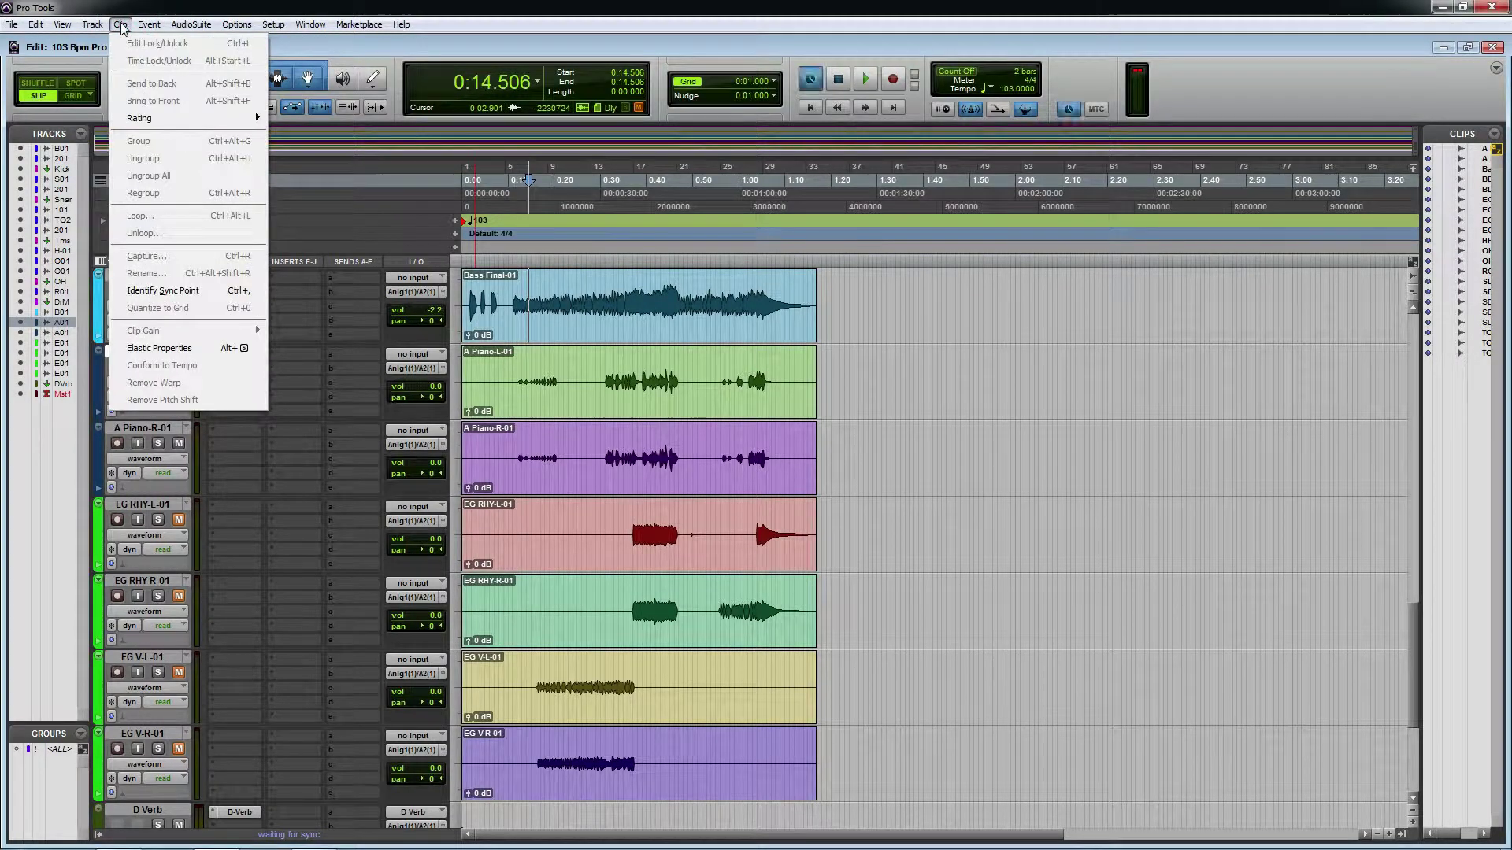
left_click(107, 42)
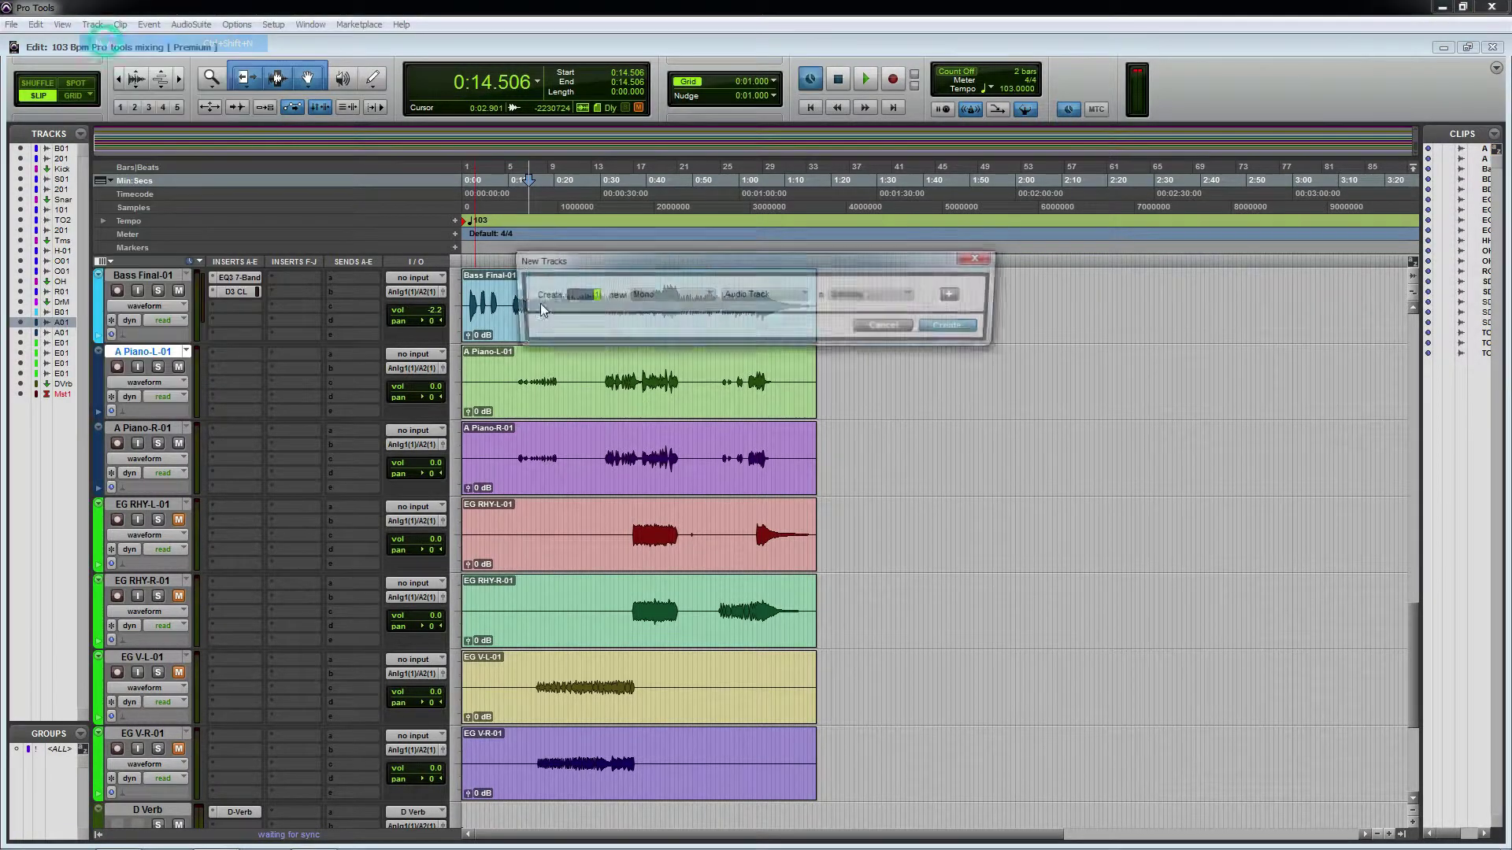
left_click(758, 304)
left_click(784, 319)
left_click(691, 295)
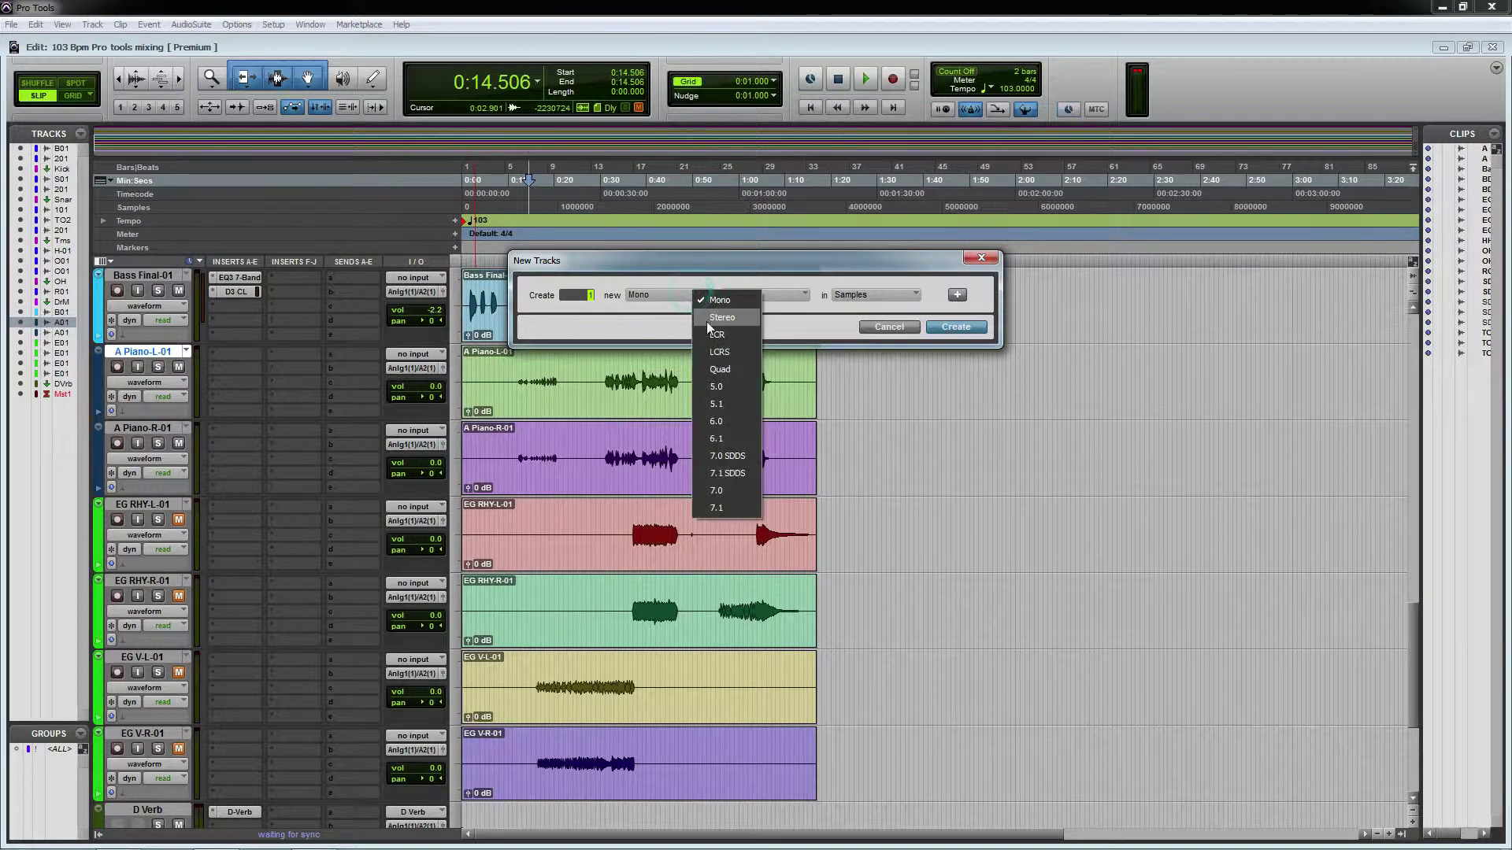
left_click(709, 316)
left_click(955, 329)
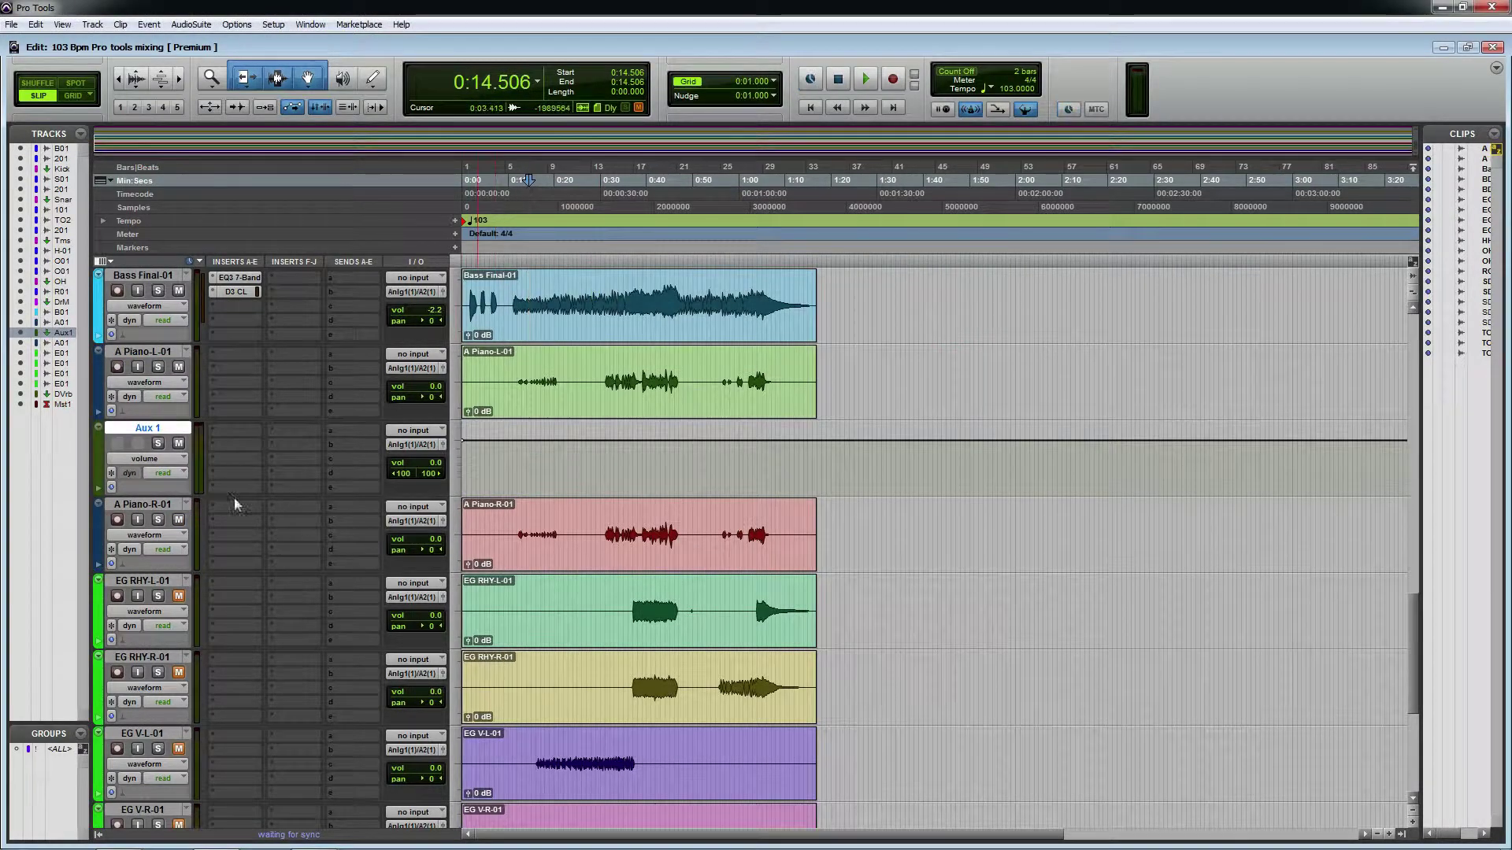
Move Aux 1 below A Piano-R-01 and rename it Piano.
left_click_drag(175, 433, 165, 543)
left_click(155, 354)
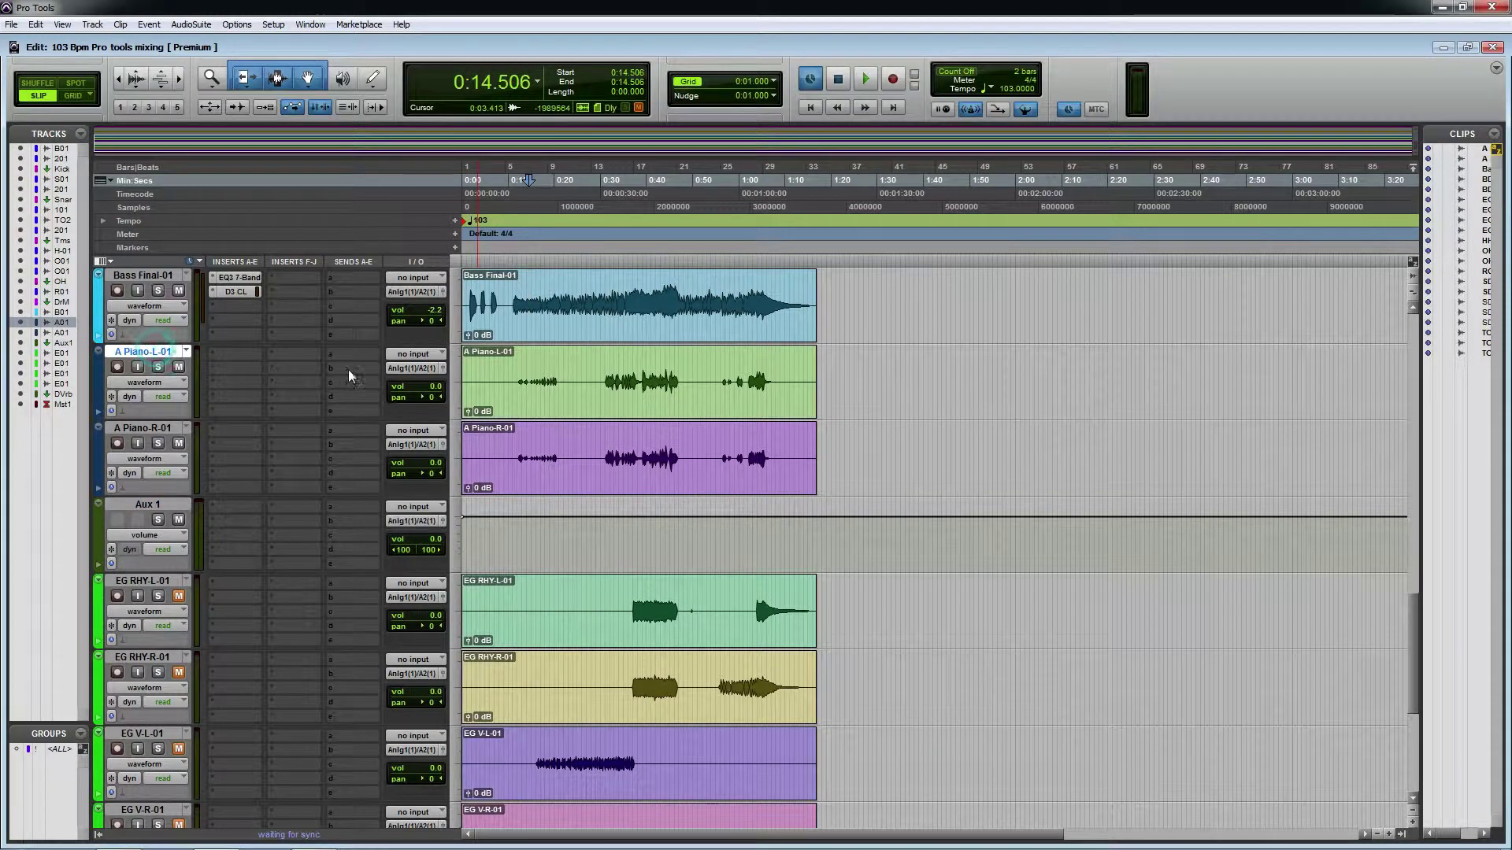
left_click(404, 369)
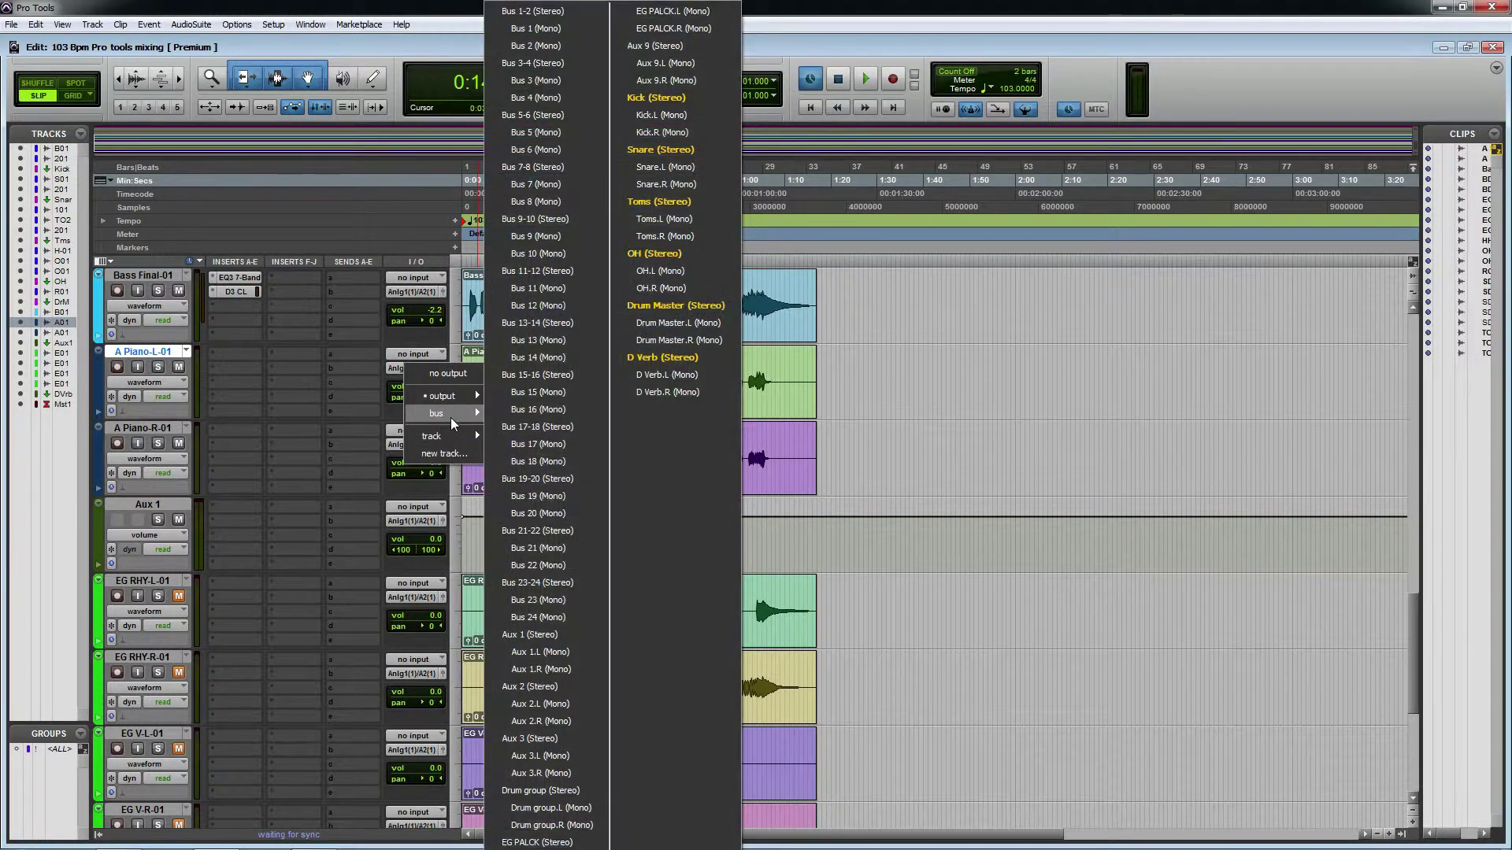
left_click(454, 436)
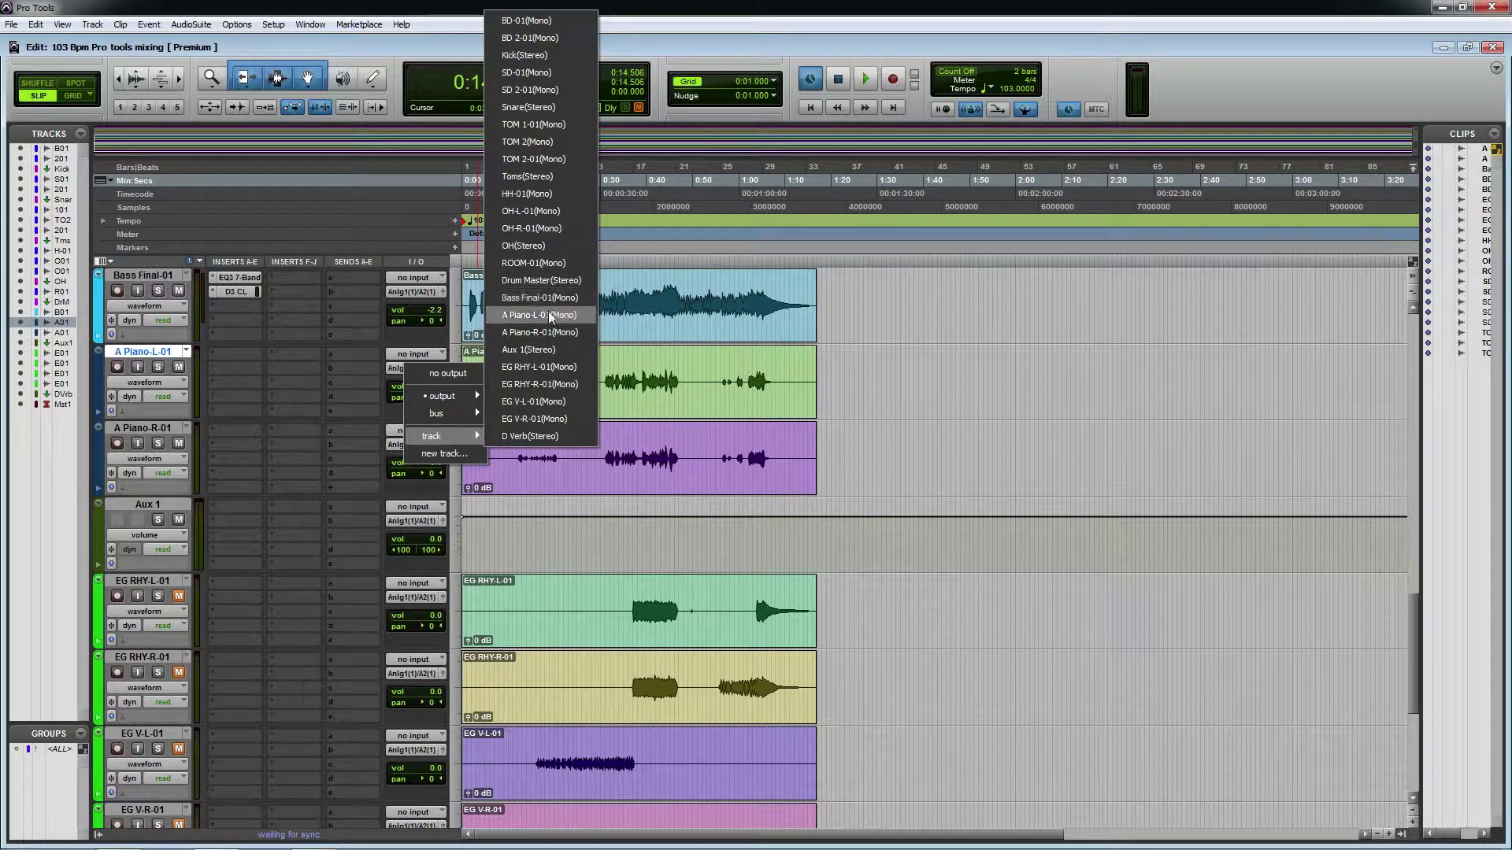
left_click(175, 509)
double_click(149, 504)
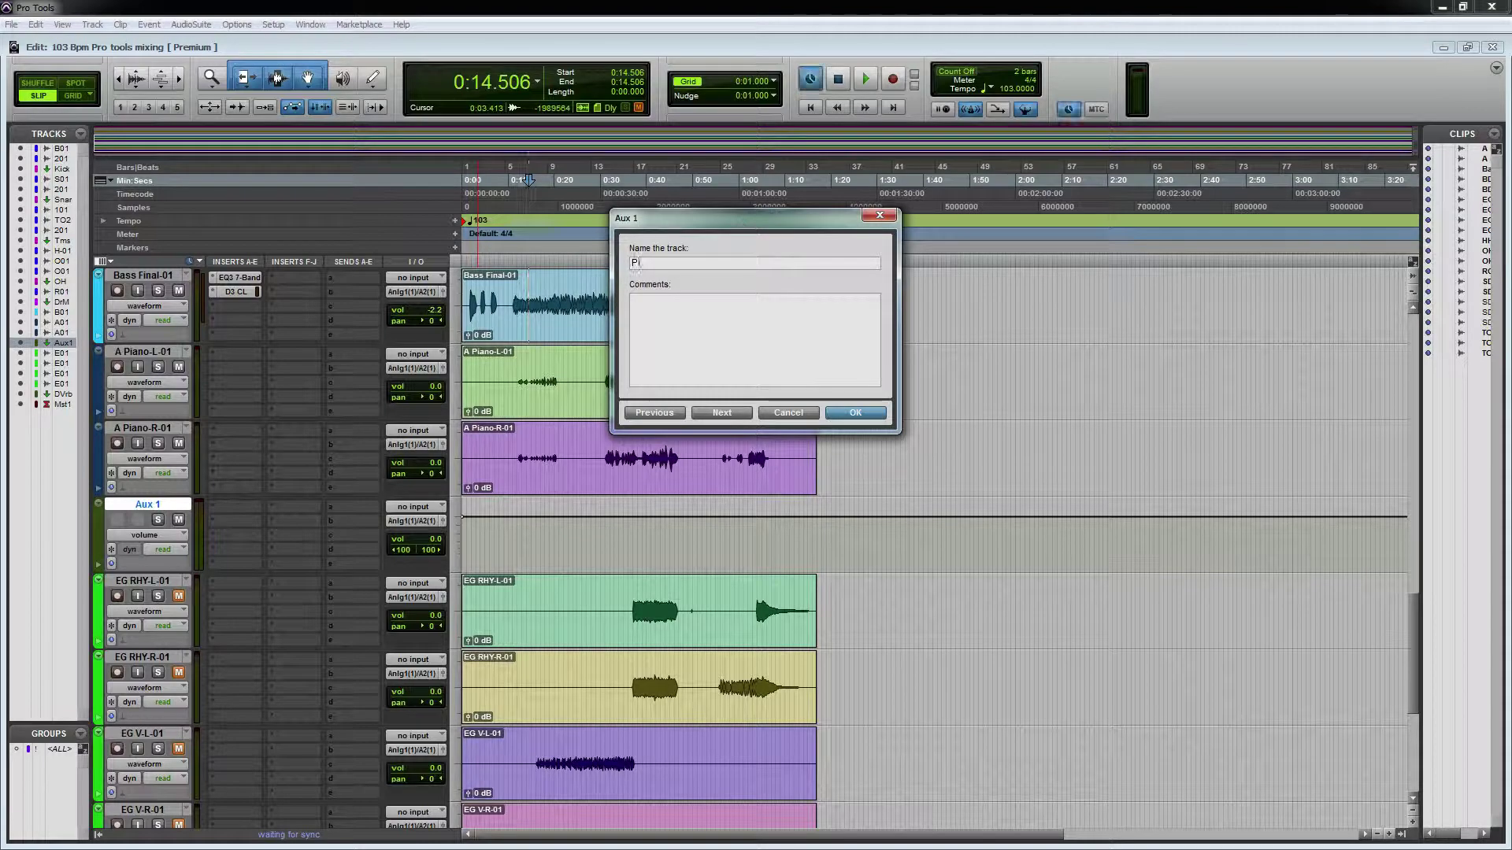
key("Return")
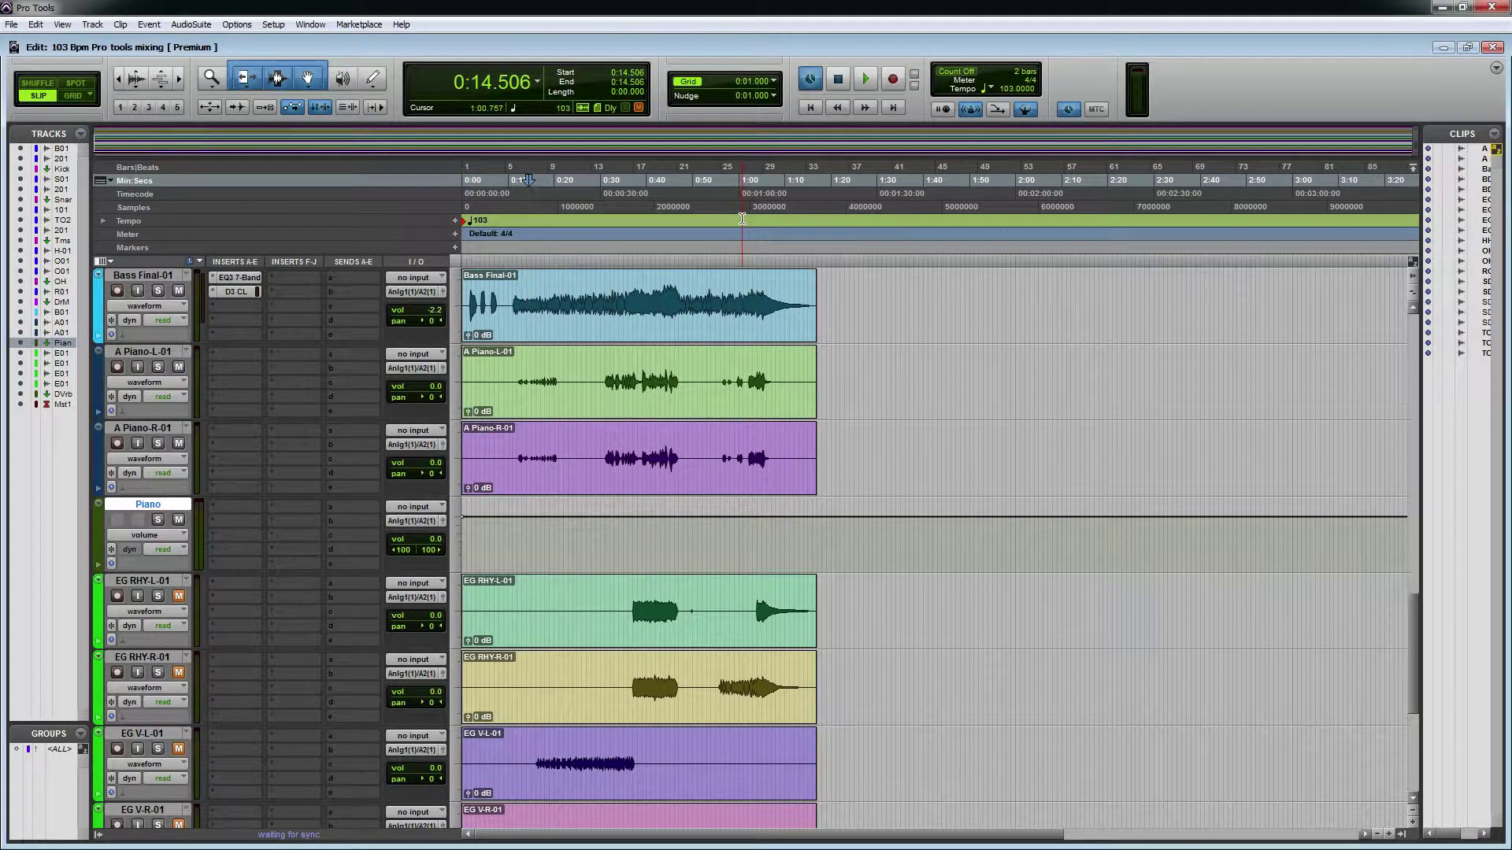
Route the outputs of A Piano-L-01 and A Piano-R-01 to the Piano aux.
left_click(406, 369)
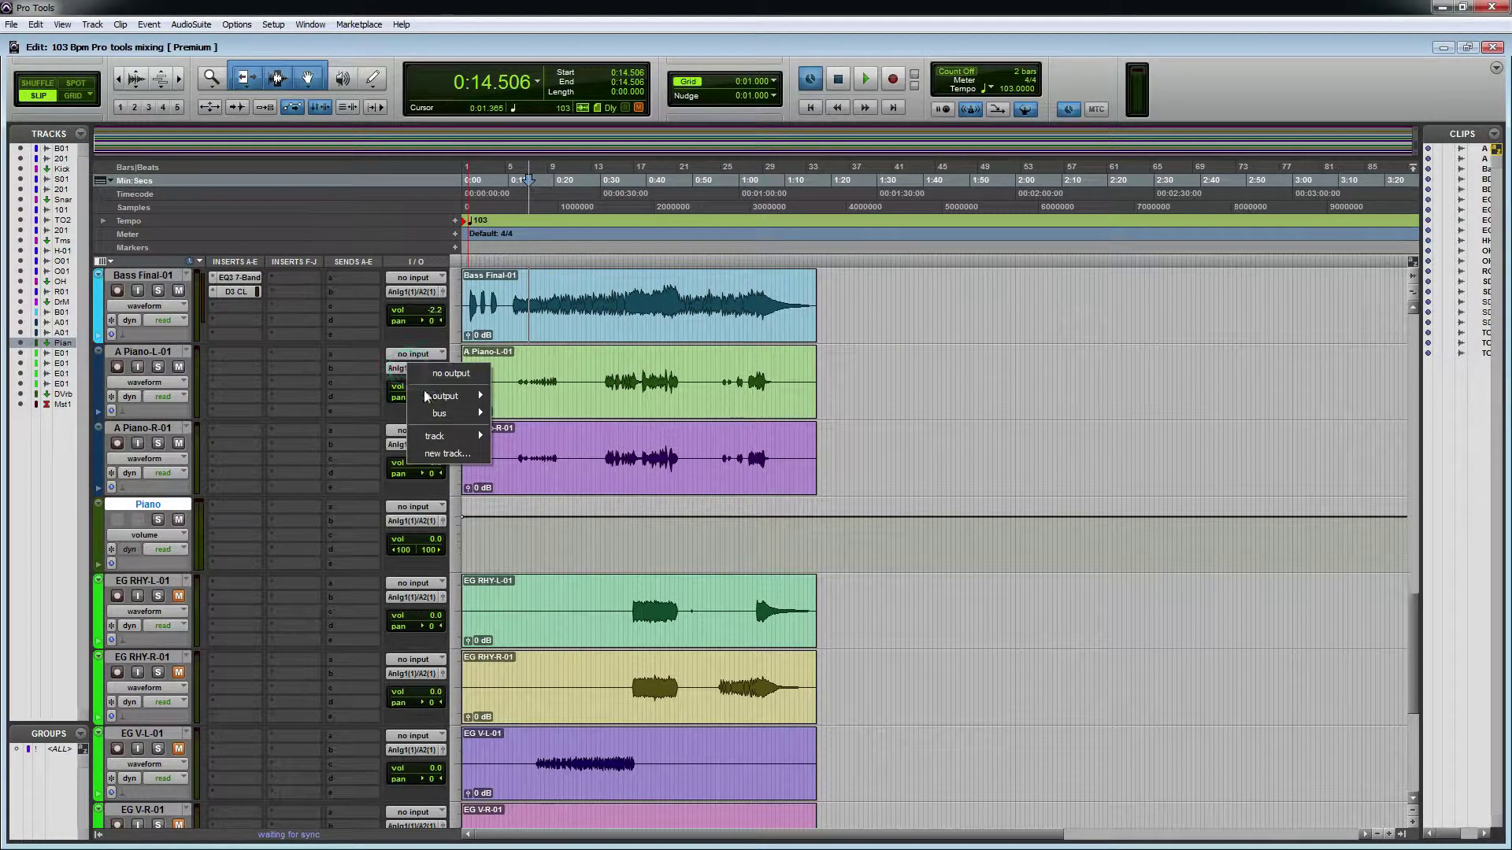
mouse_move(453, 435)
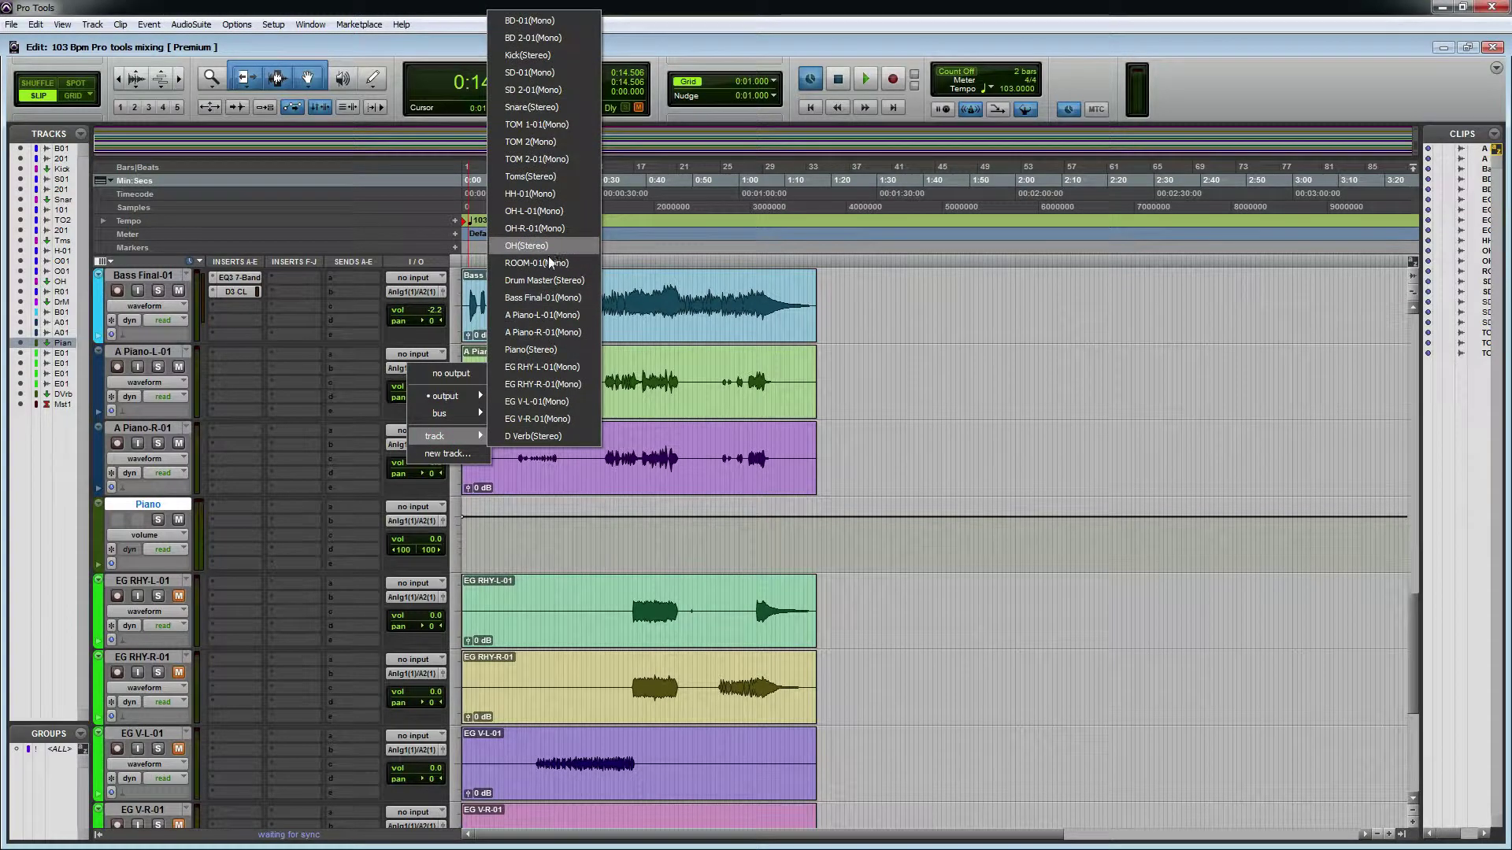
left_click(559, 349)
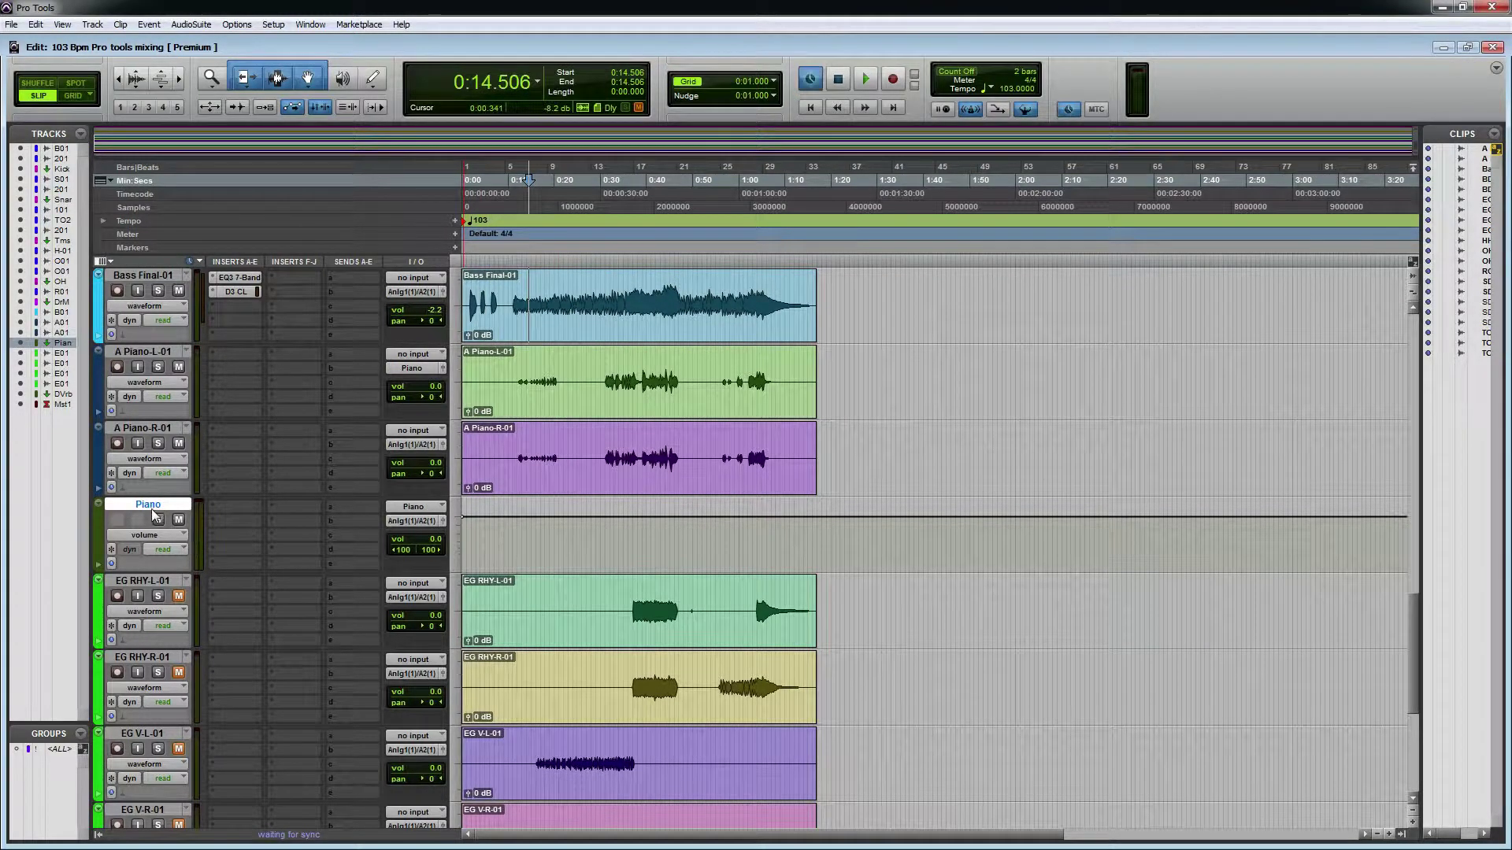
left_click(158, 433)
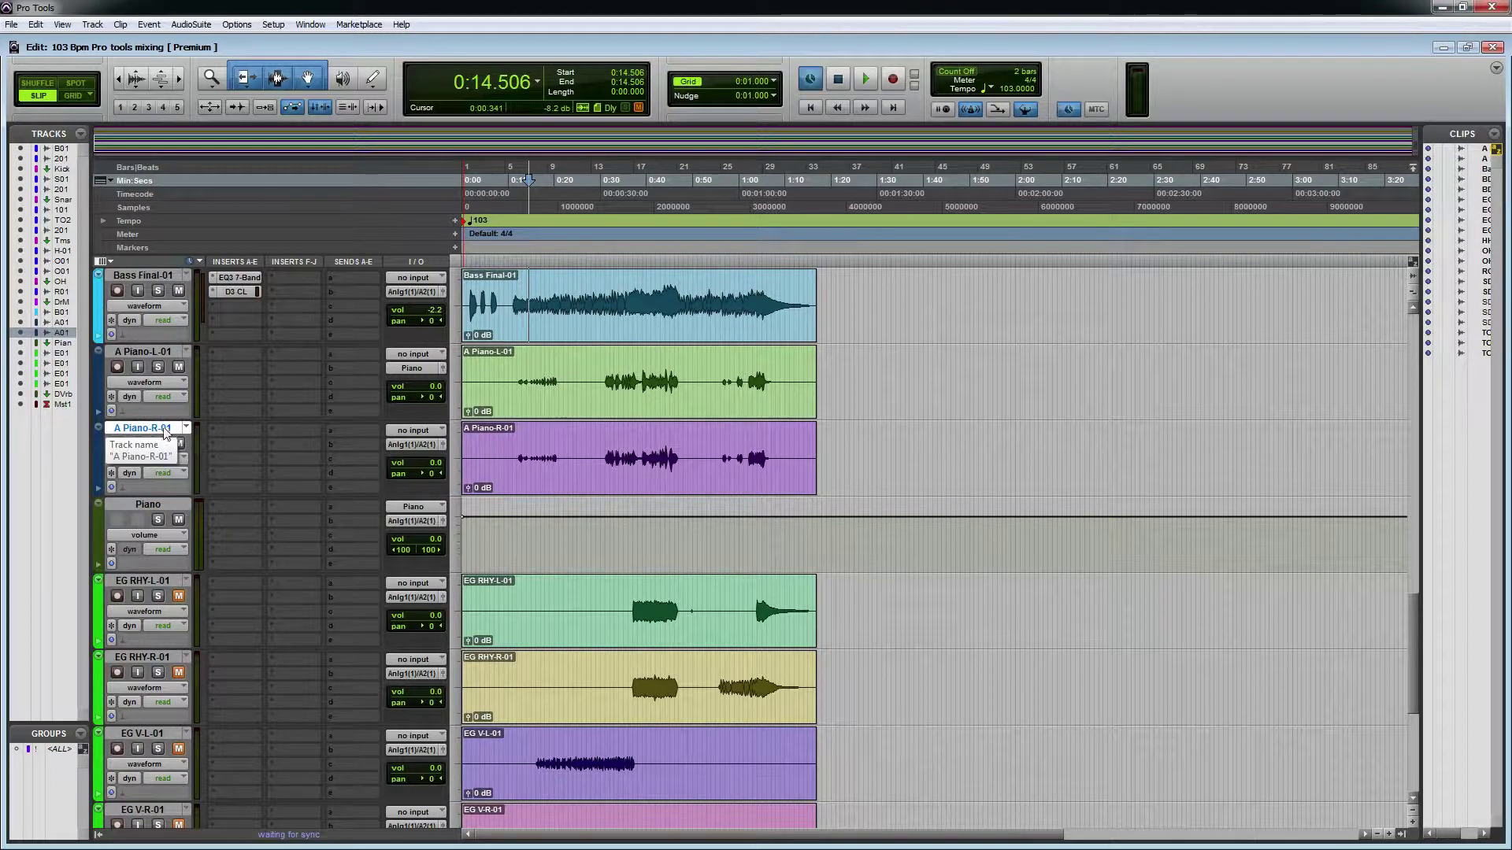
left_click(415, 445)
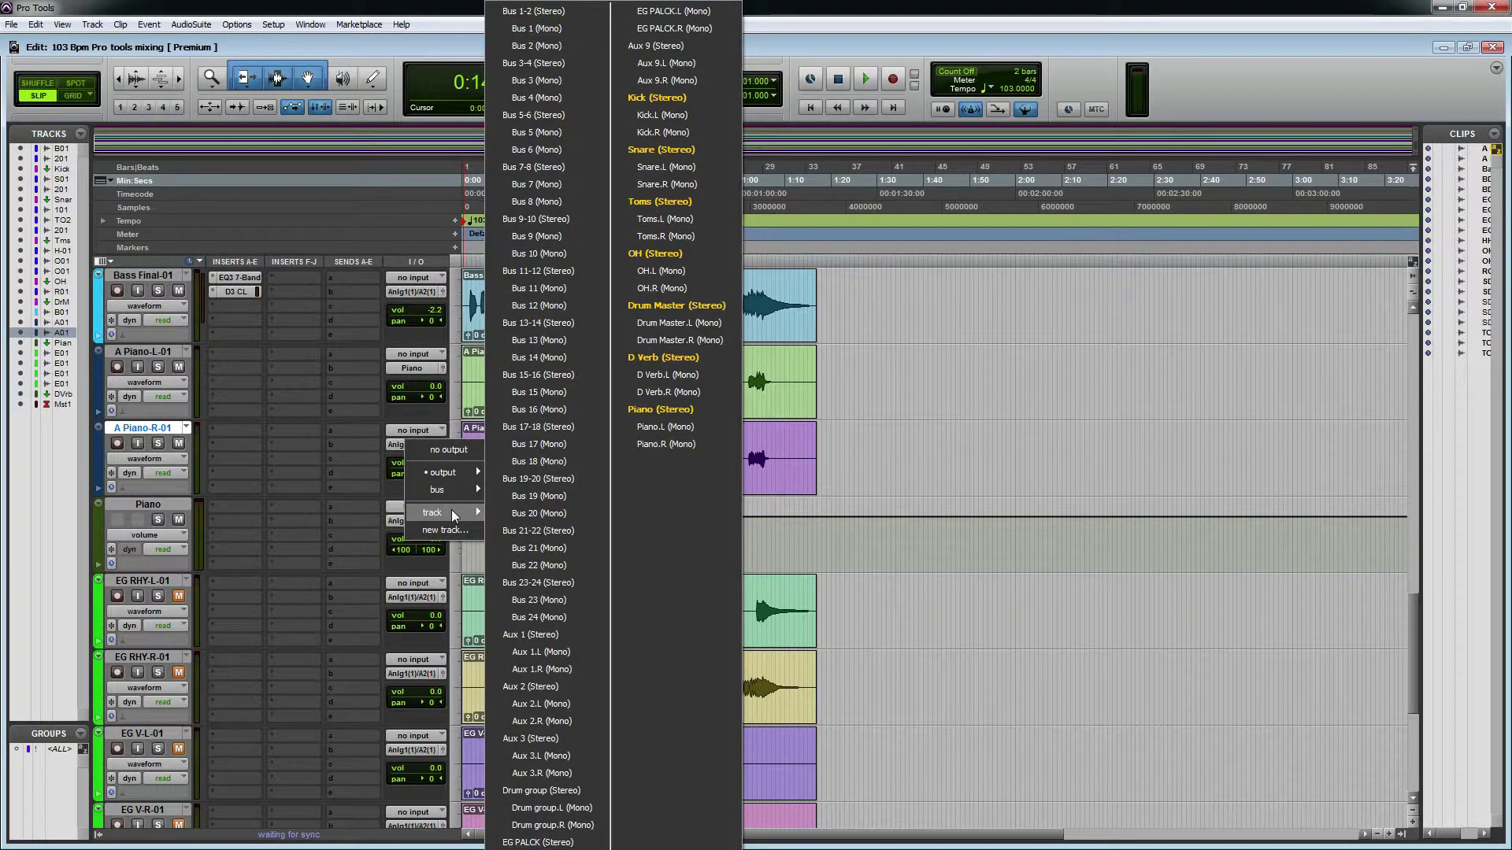
mouse_move(437, 512)
left_click(543, 426)
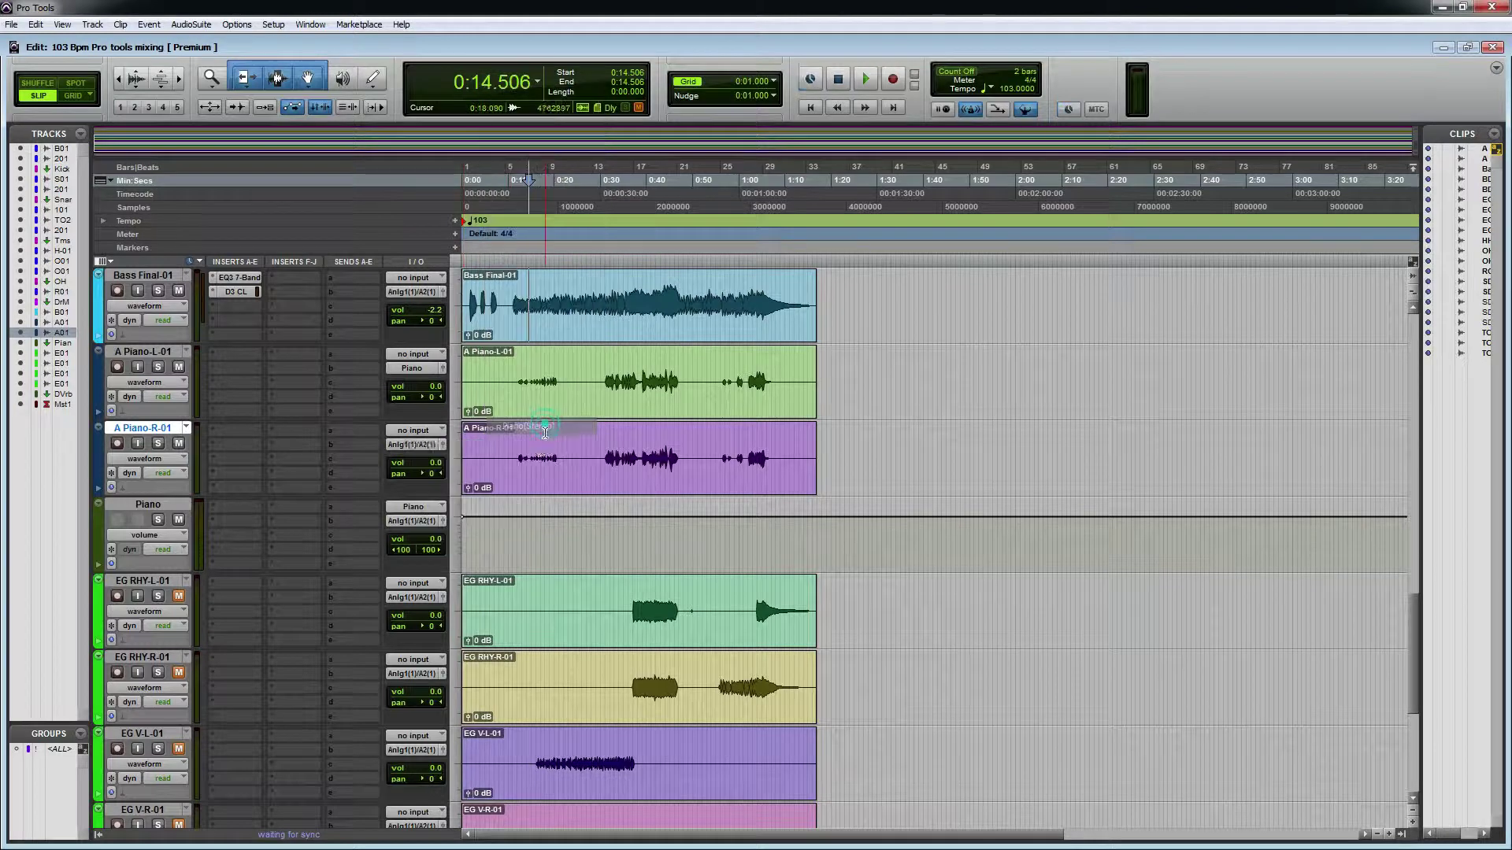
Solo A Piano-R-01, play it, and bring up the Mix window with Ctrl+=.
left_click(159, 444)
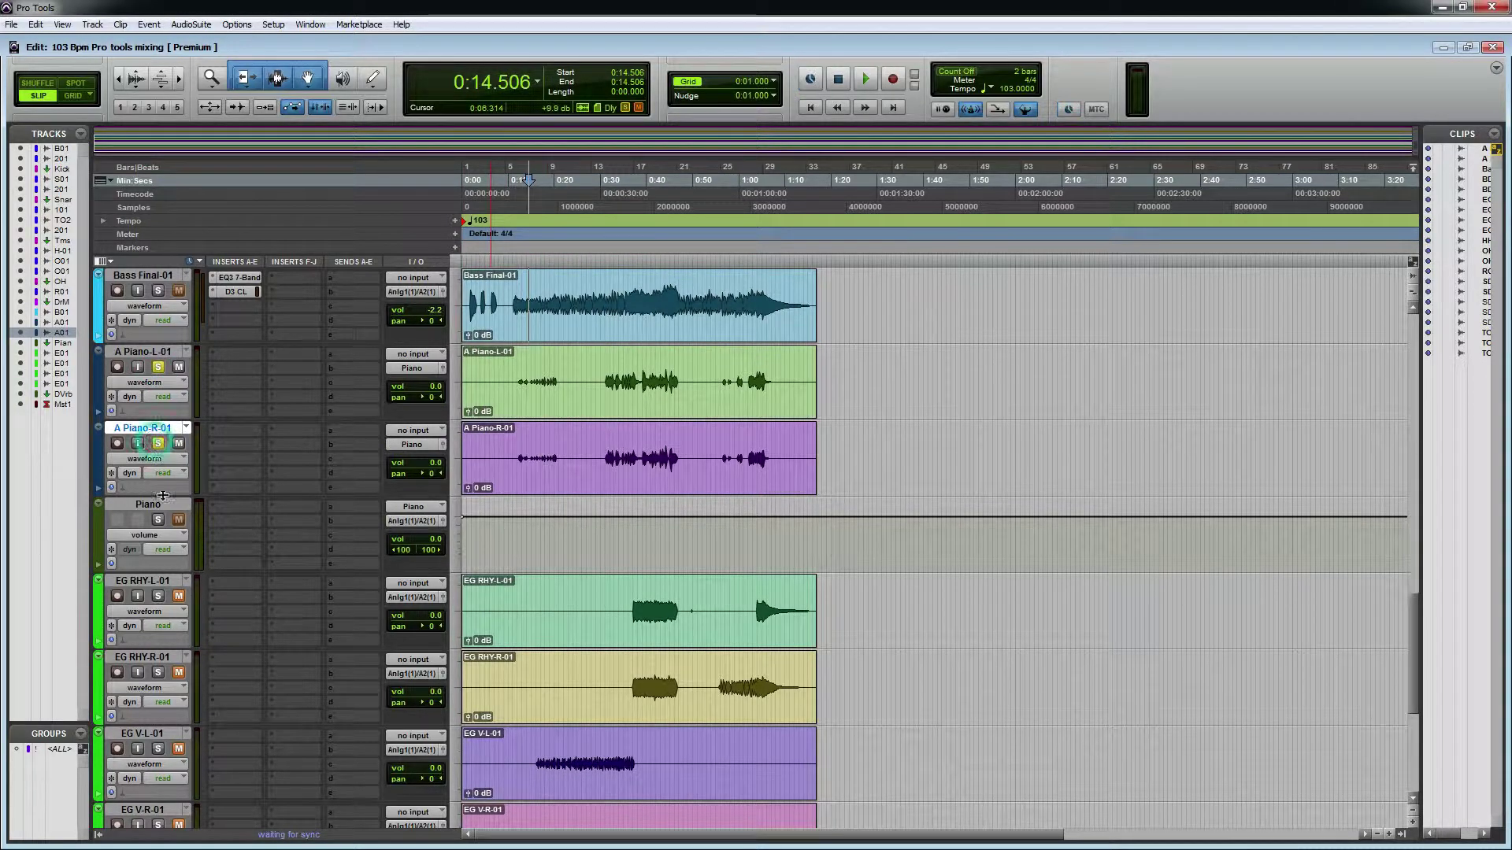
key("space")
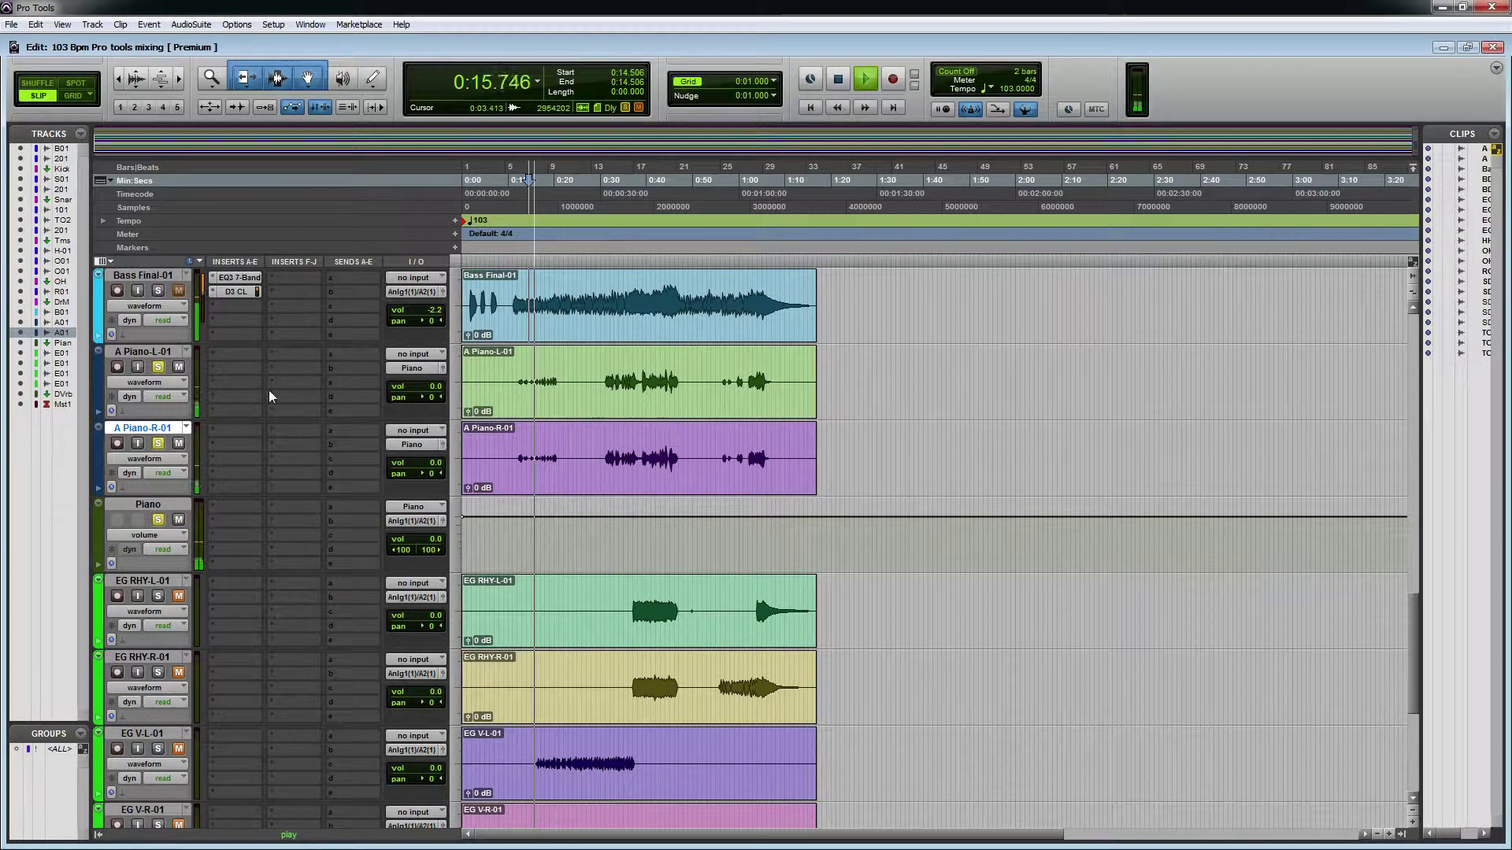
key("ctrl+equal")
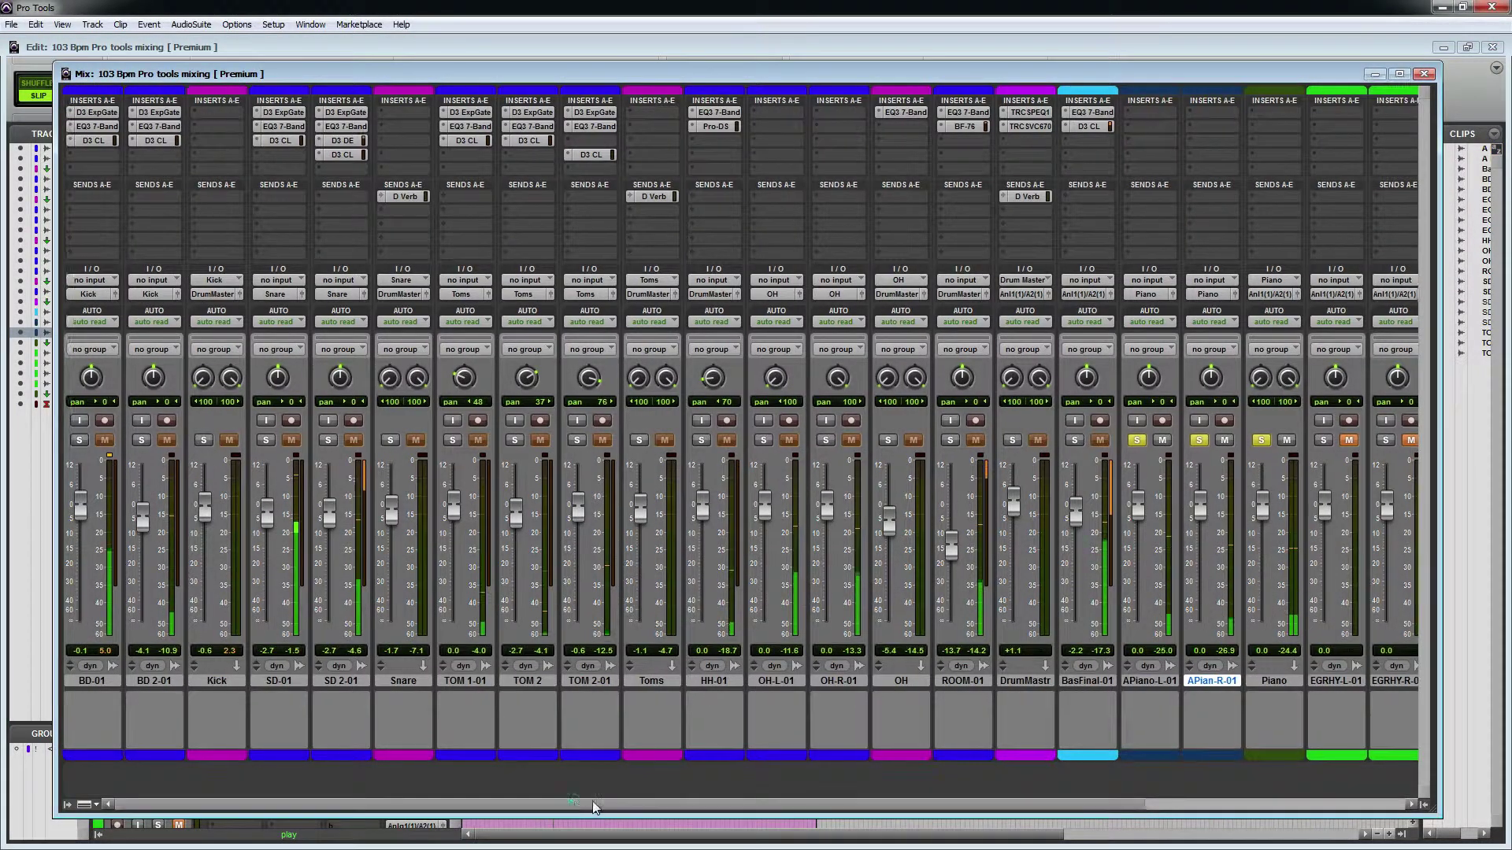
Pan the APiano-L-01 channel fully left (<100) and play it back.
left_click_drag(658, 804, 921, 804)
key("space")
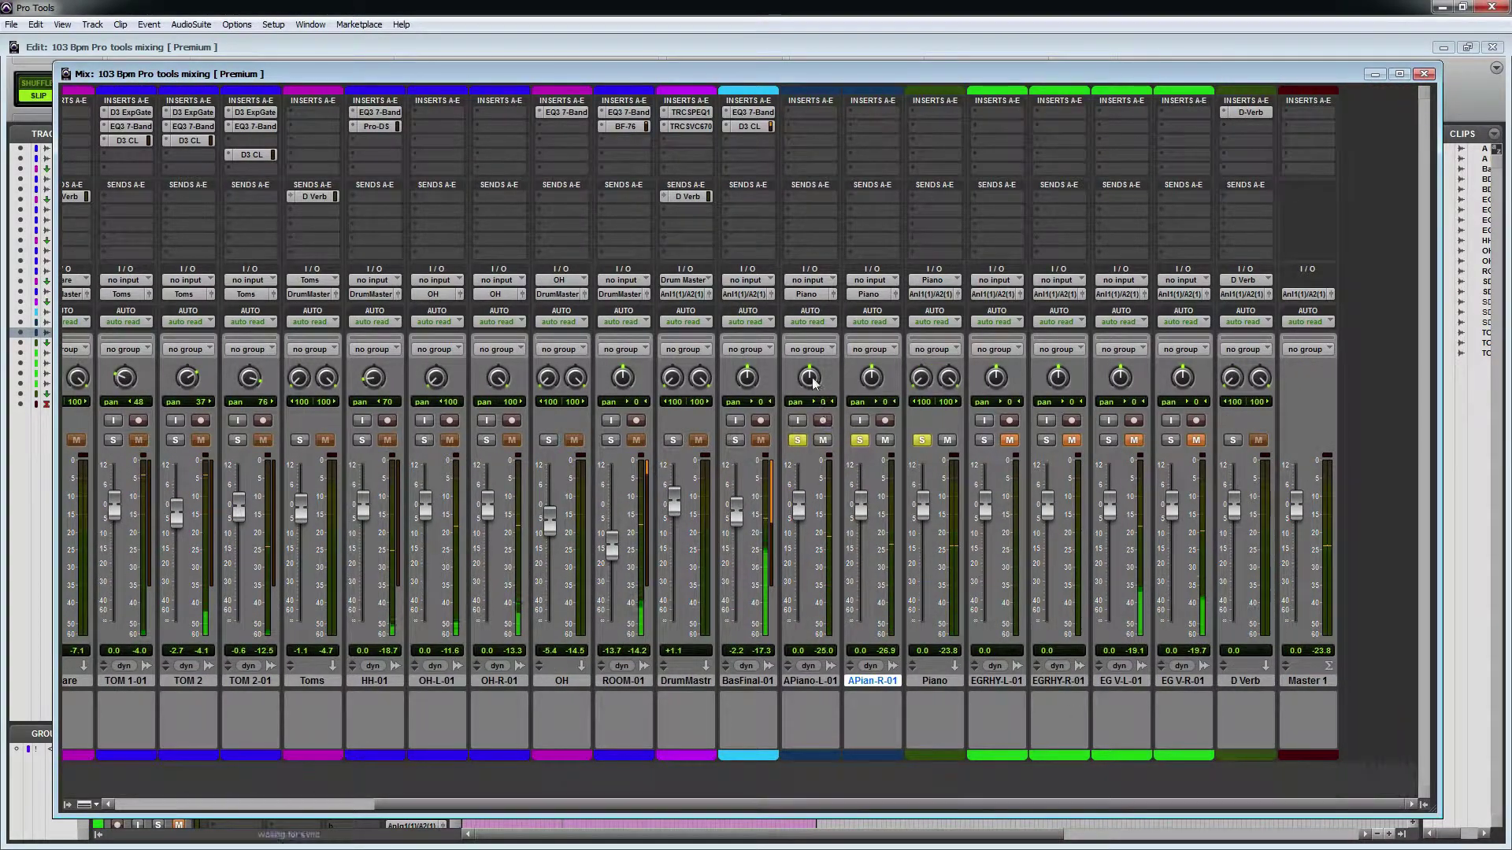
left_click_drag(810, 378, 777, 493)
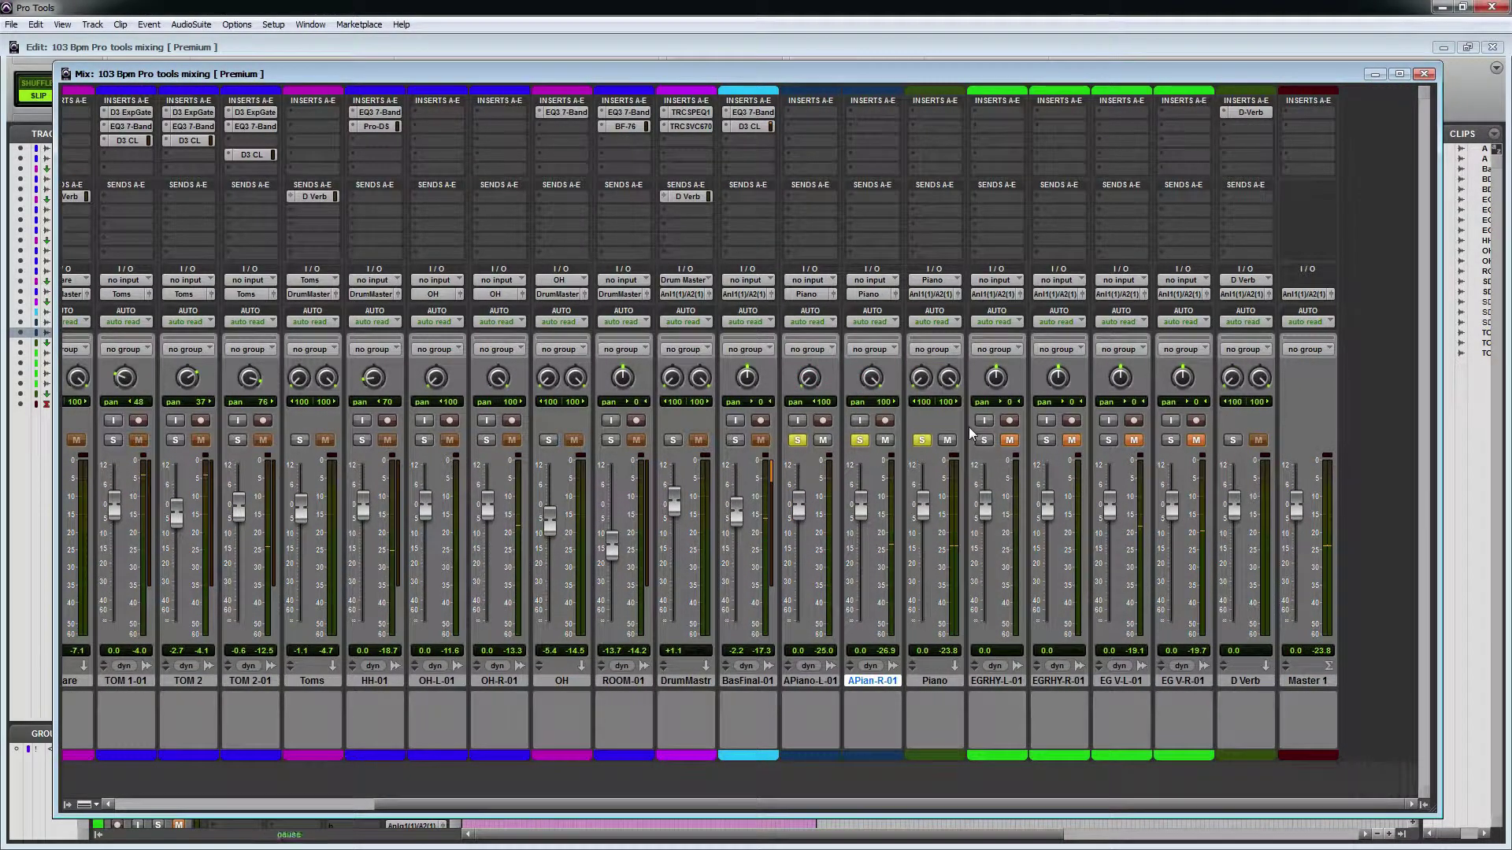
key("space")
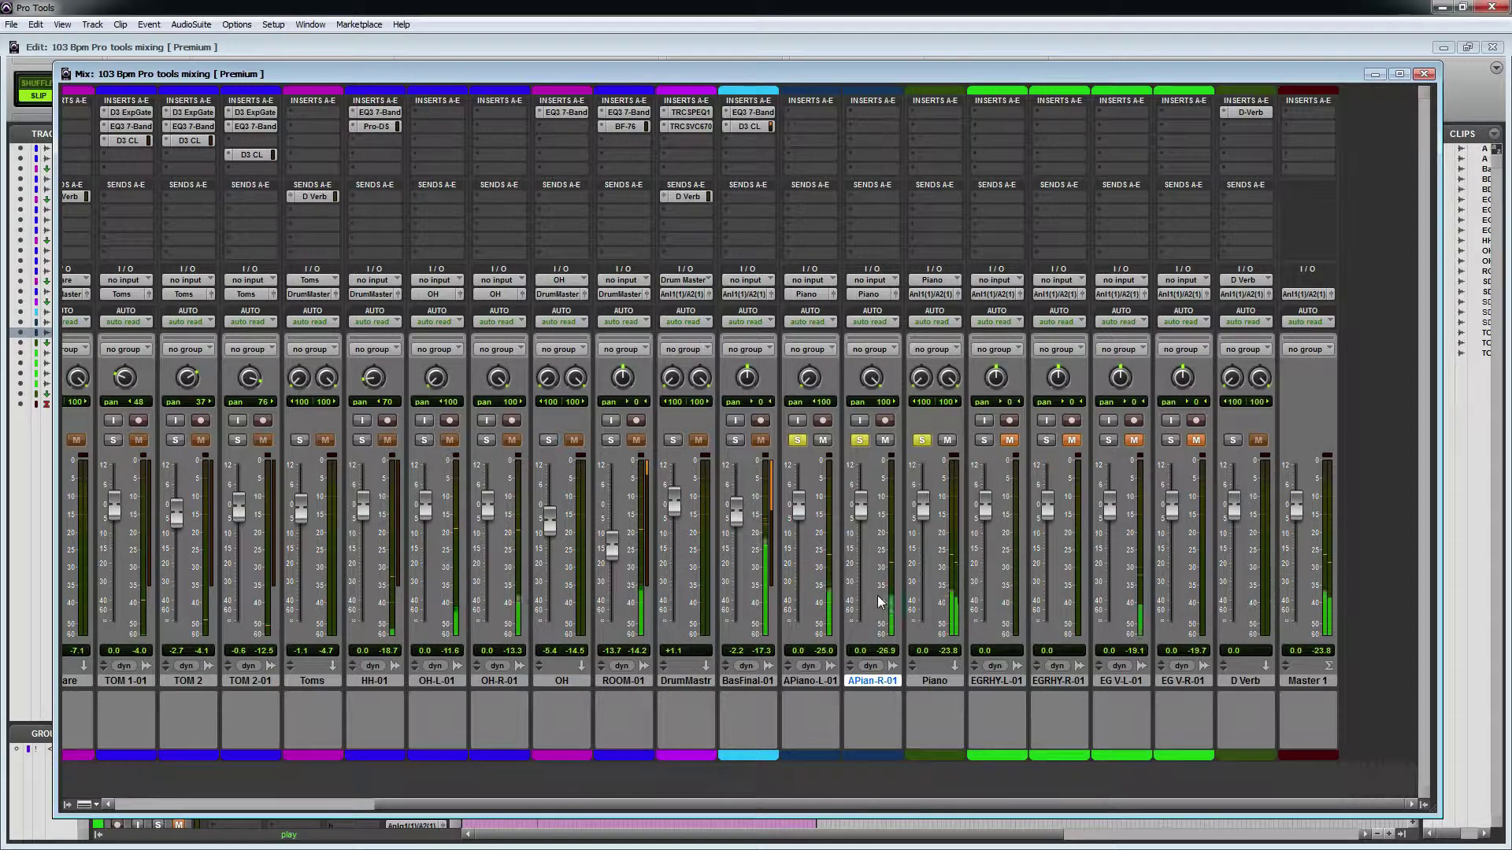
Select the APiano-L-01 and APian-R-01 channels in the mixer.
left_click(807, 624)
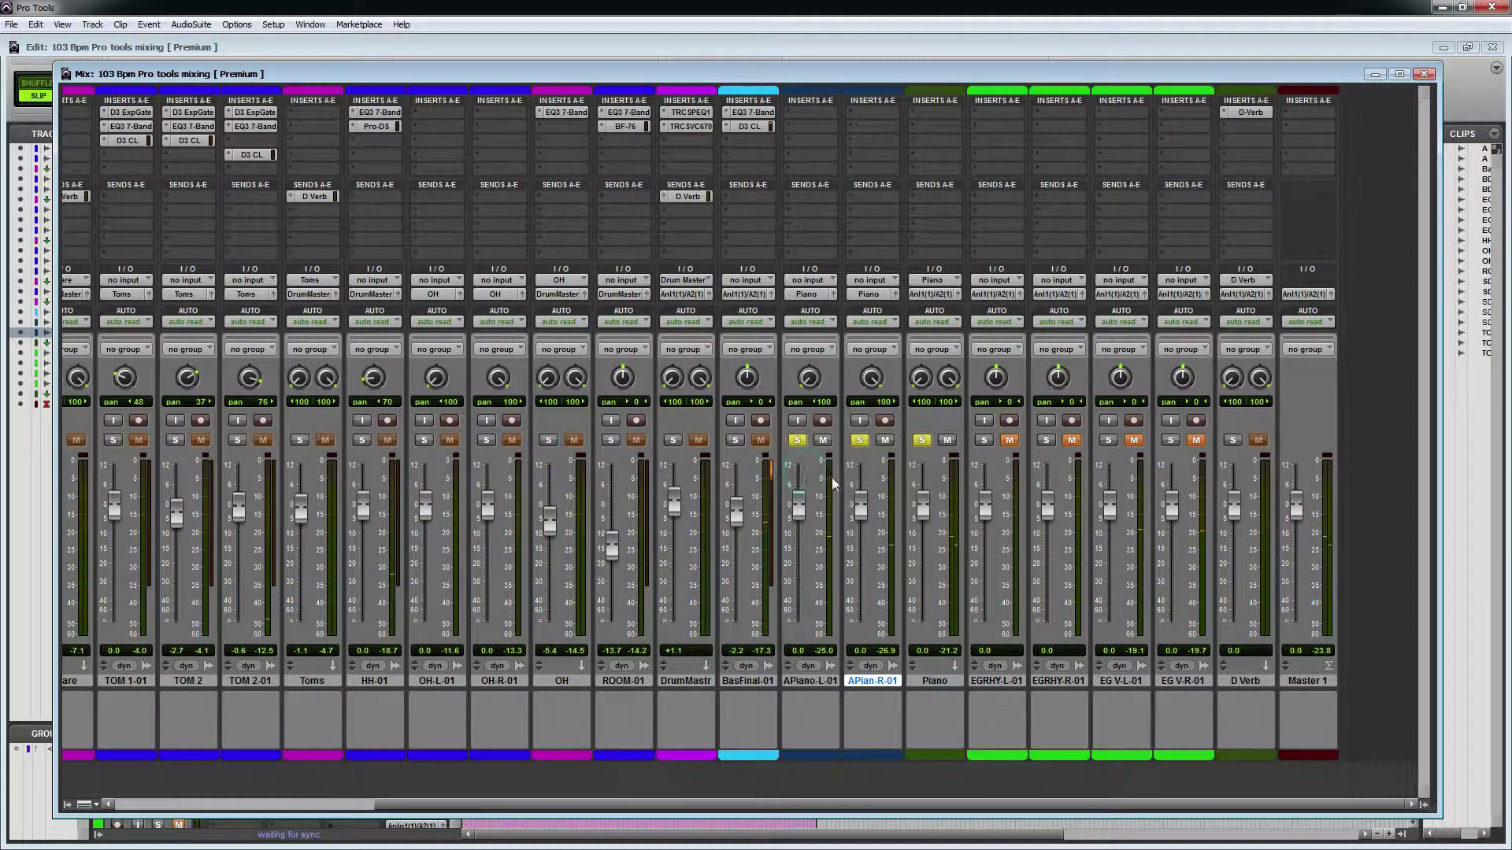
left_click(810, 742)
left_click(802, 682)
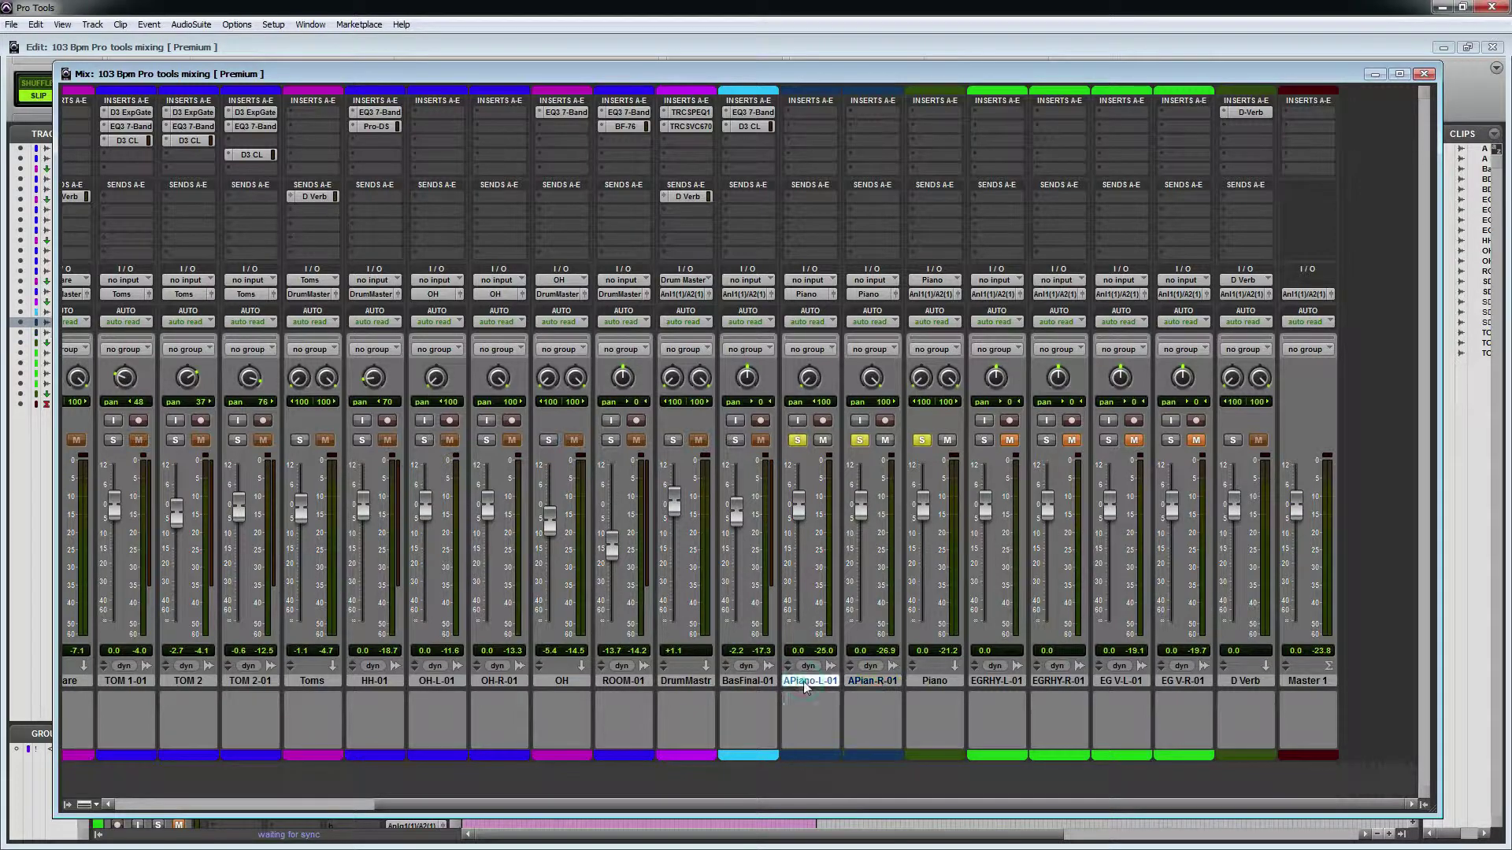
left_click(873, 679)
left_click(803, 678)
left_click(867, 680)
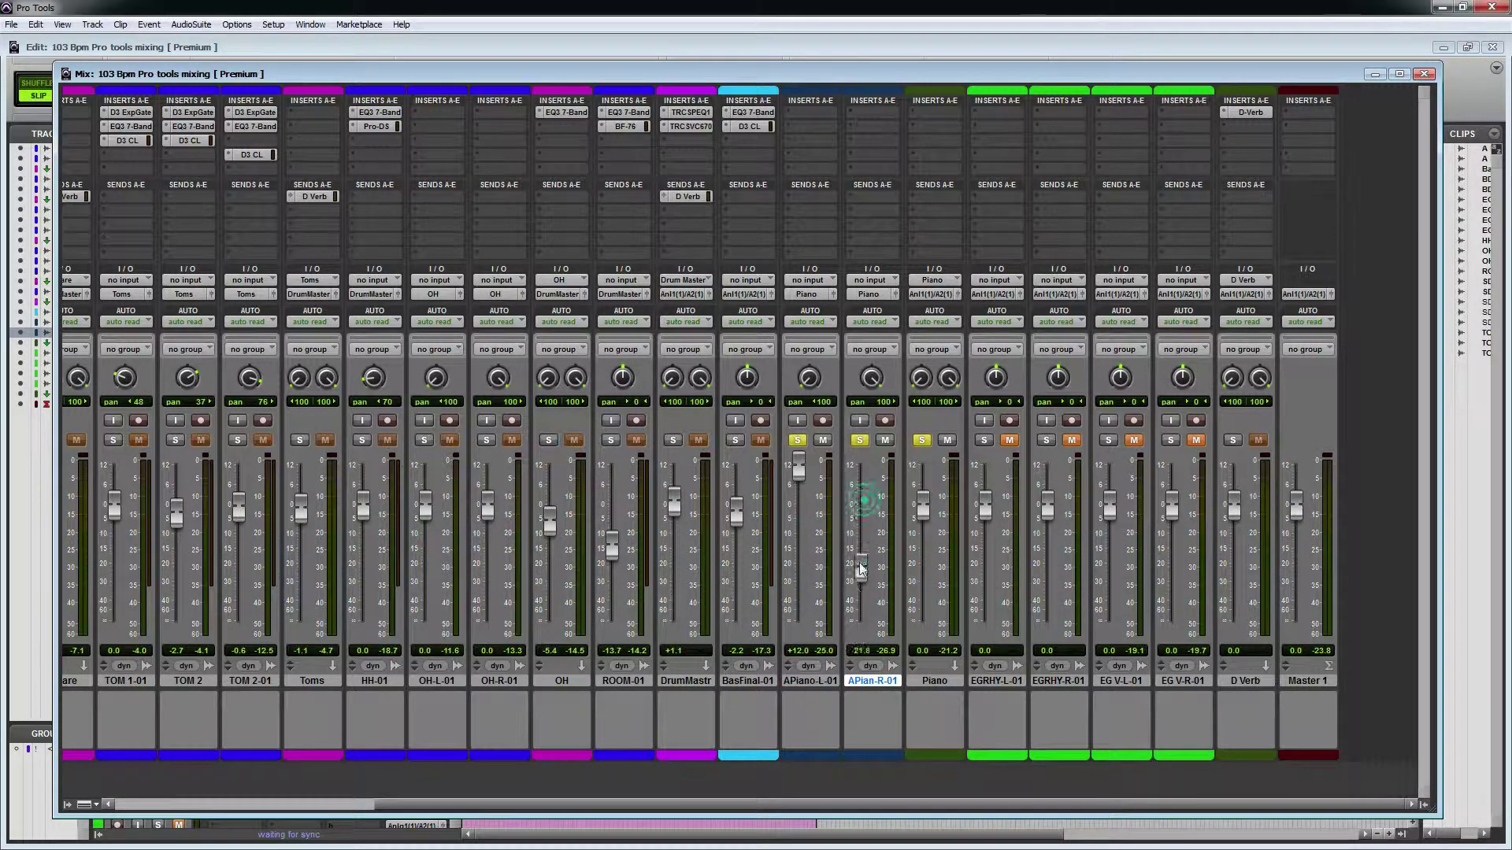
Put APiano-L-01 and APian-R-01 in Group 1, set both faders to +3.6 dB, return to Edit.
left_click(811, 682, "shift")
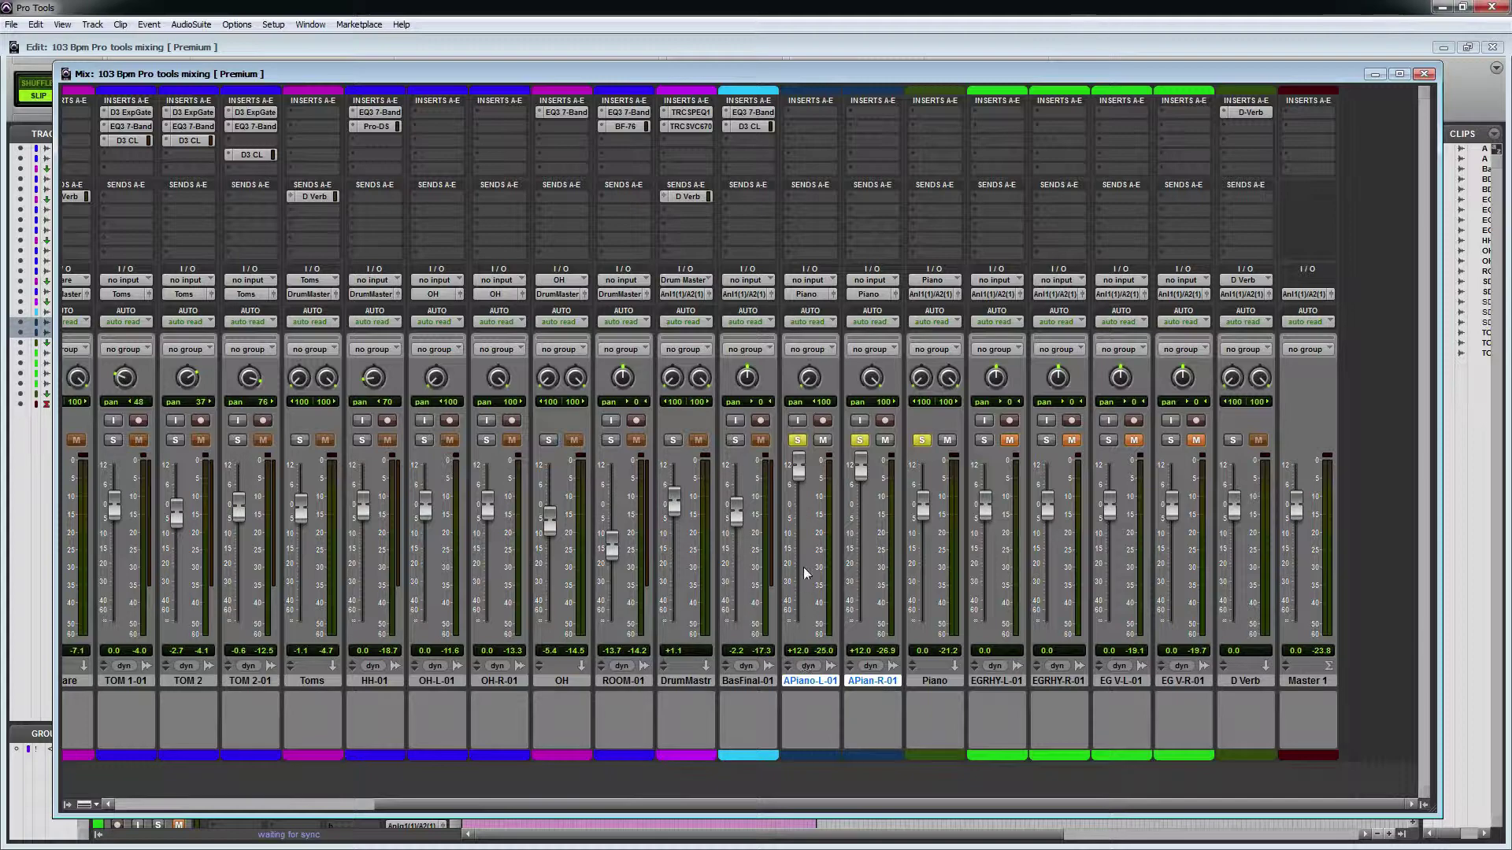
key("ctrl+g")
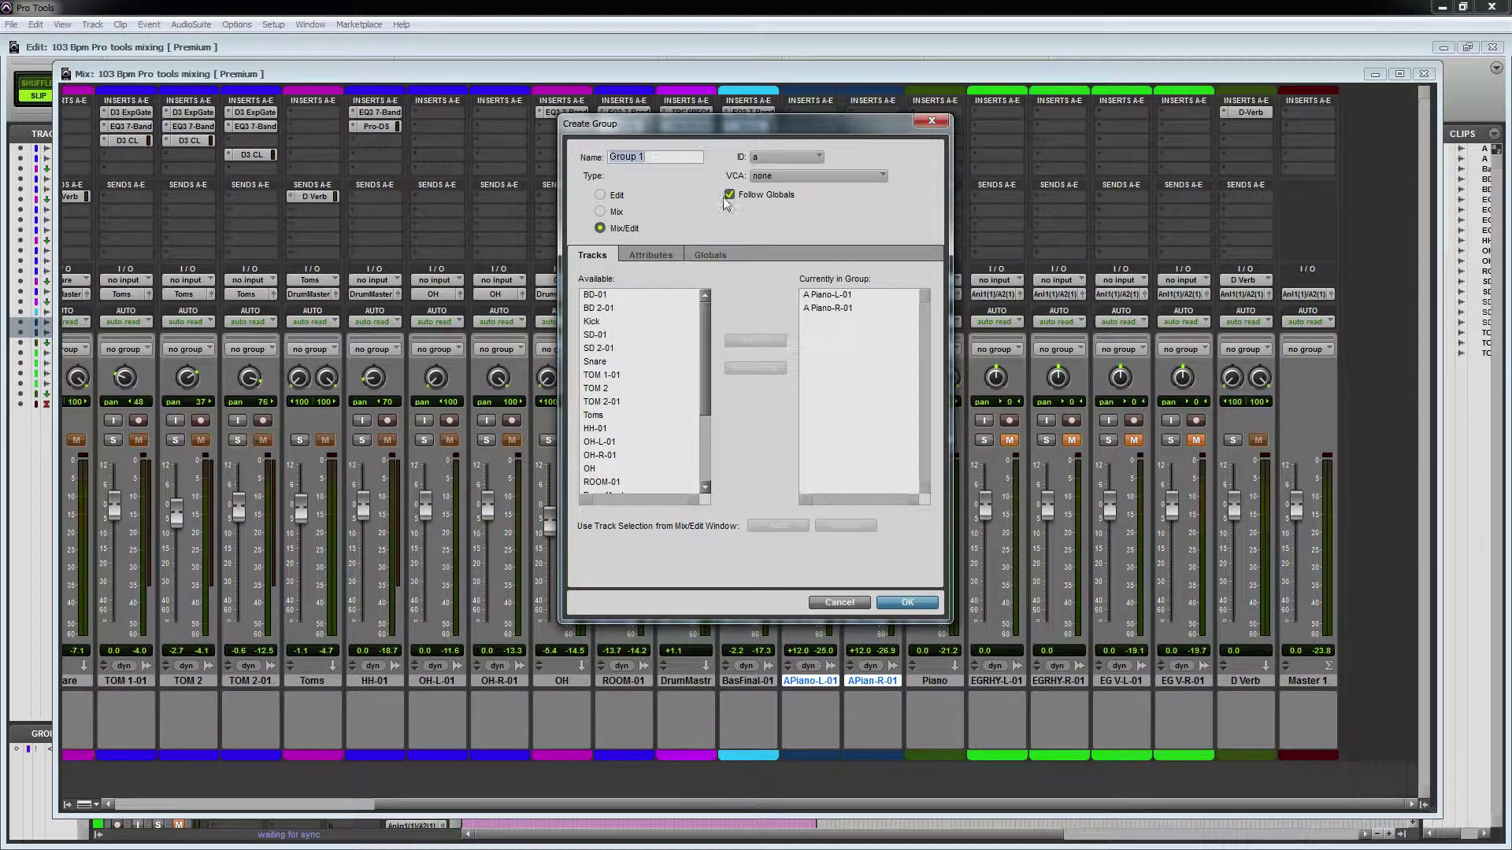
left_click_drag(710, 125, 658, 191)
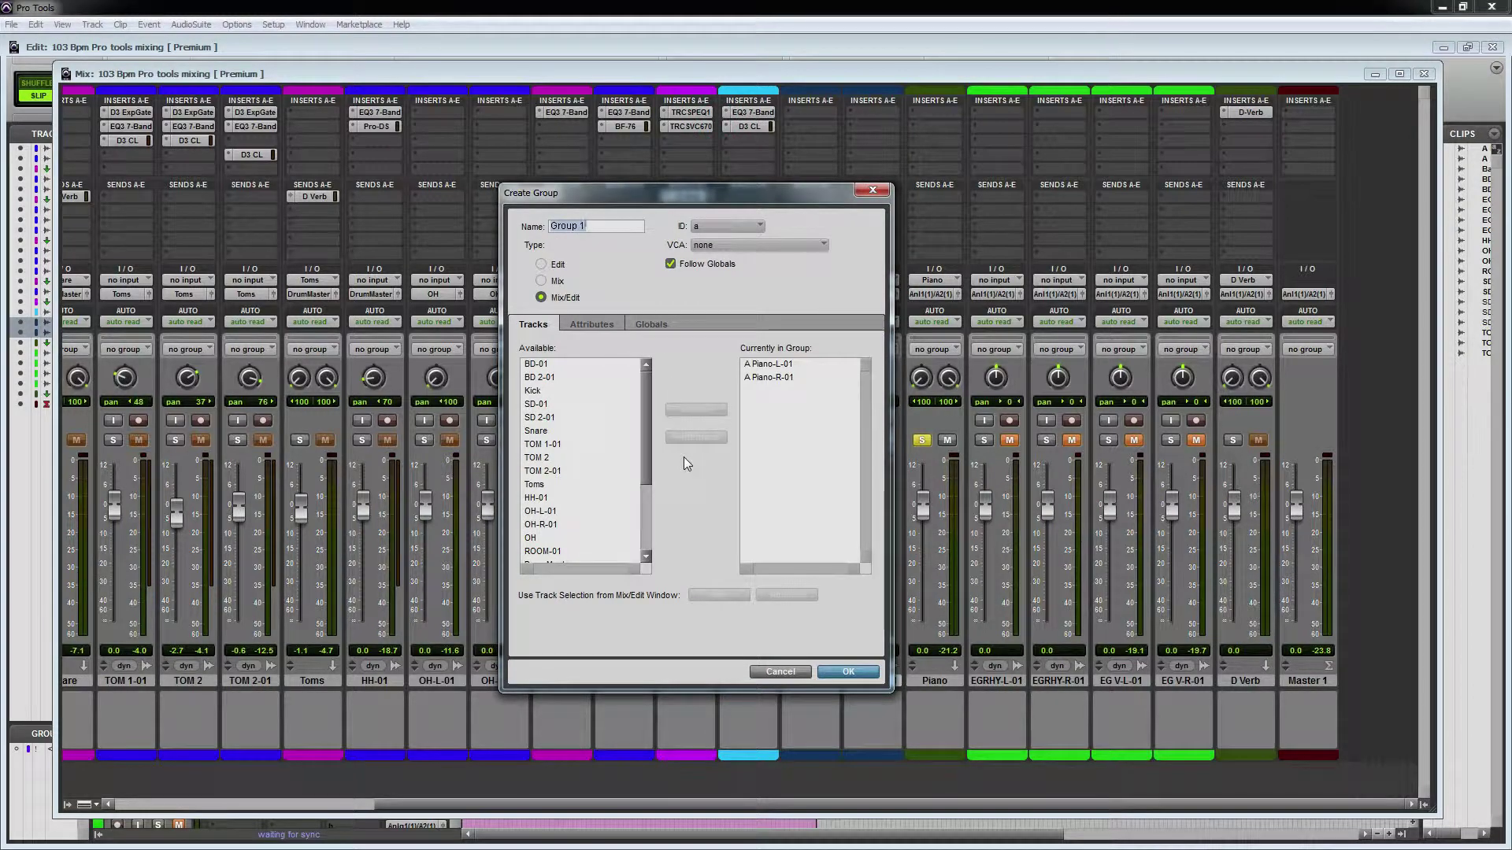
left_click(844, 674)
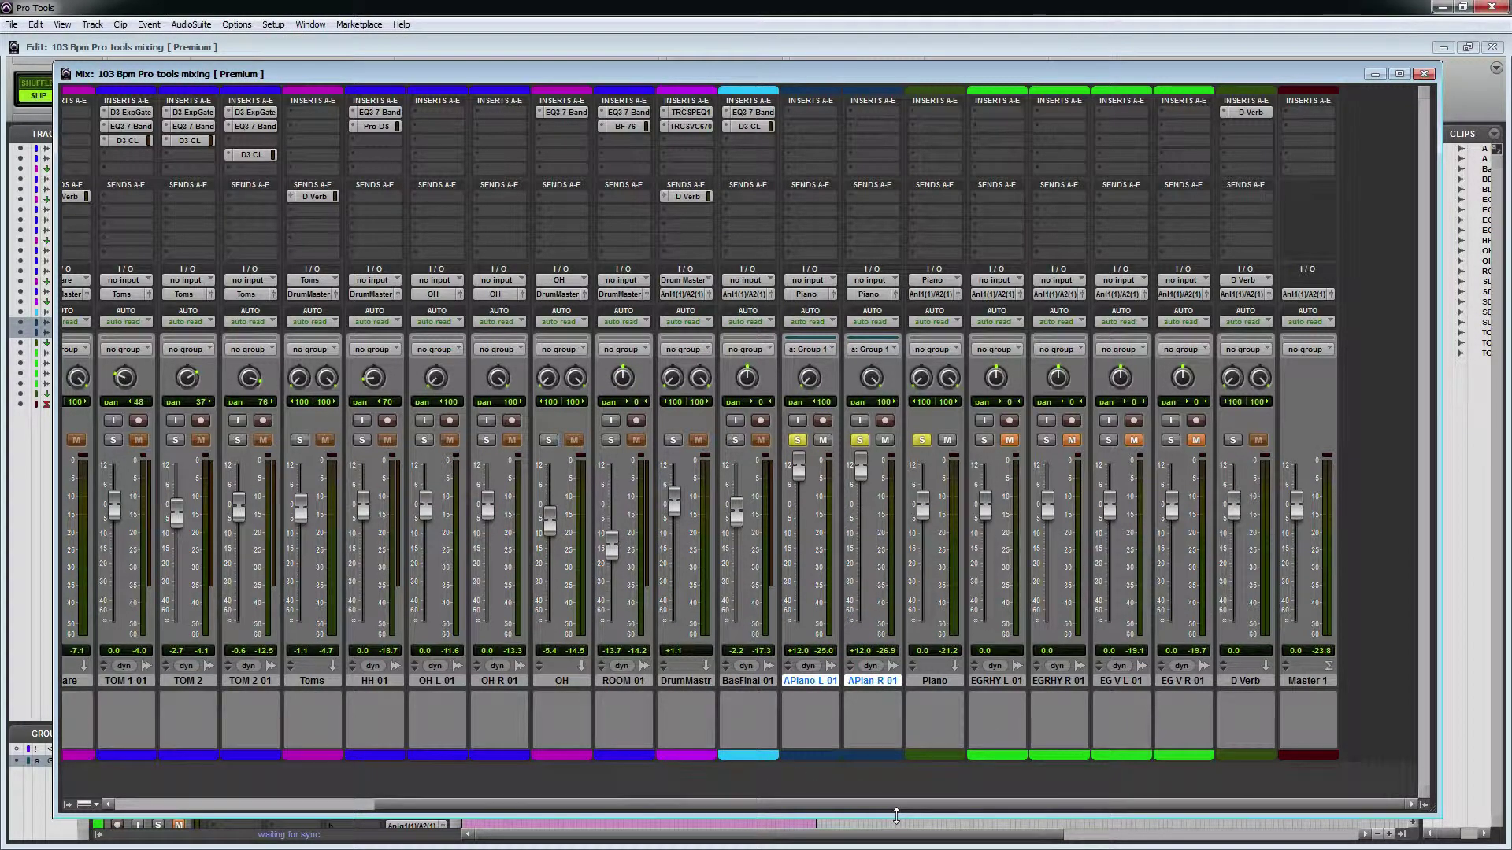
left_click_drag(805, 495, 927, 508)
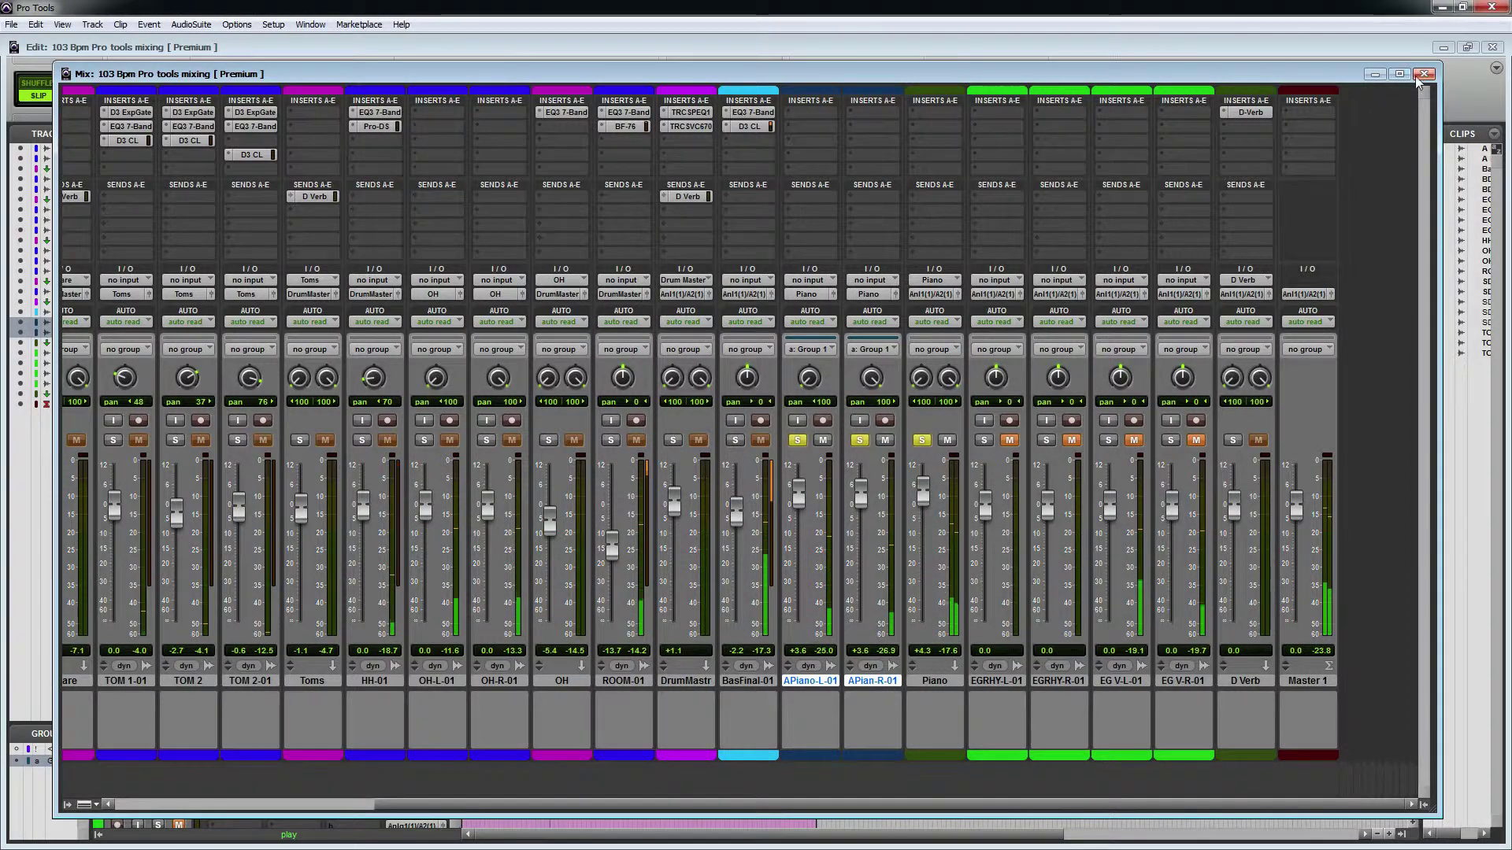
key("ctrl+equal")
Insert an EQ3 7-Band on the Piano aux and raise its high-pass to about 49 Hz.
key("space")
left_click(233, 513)
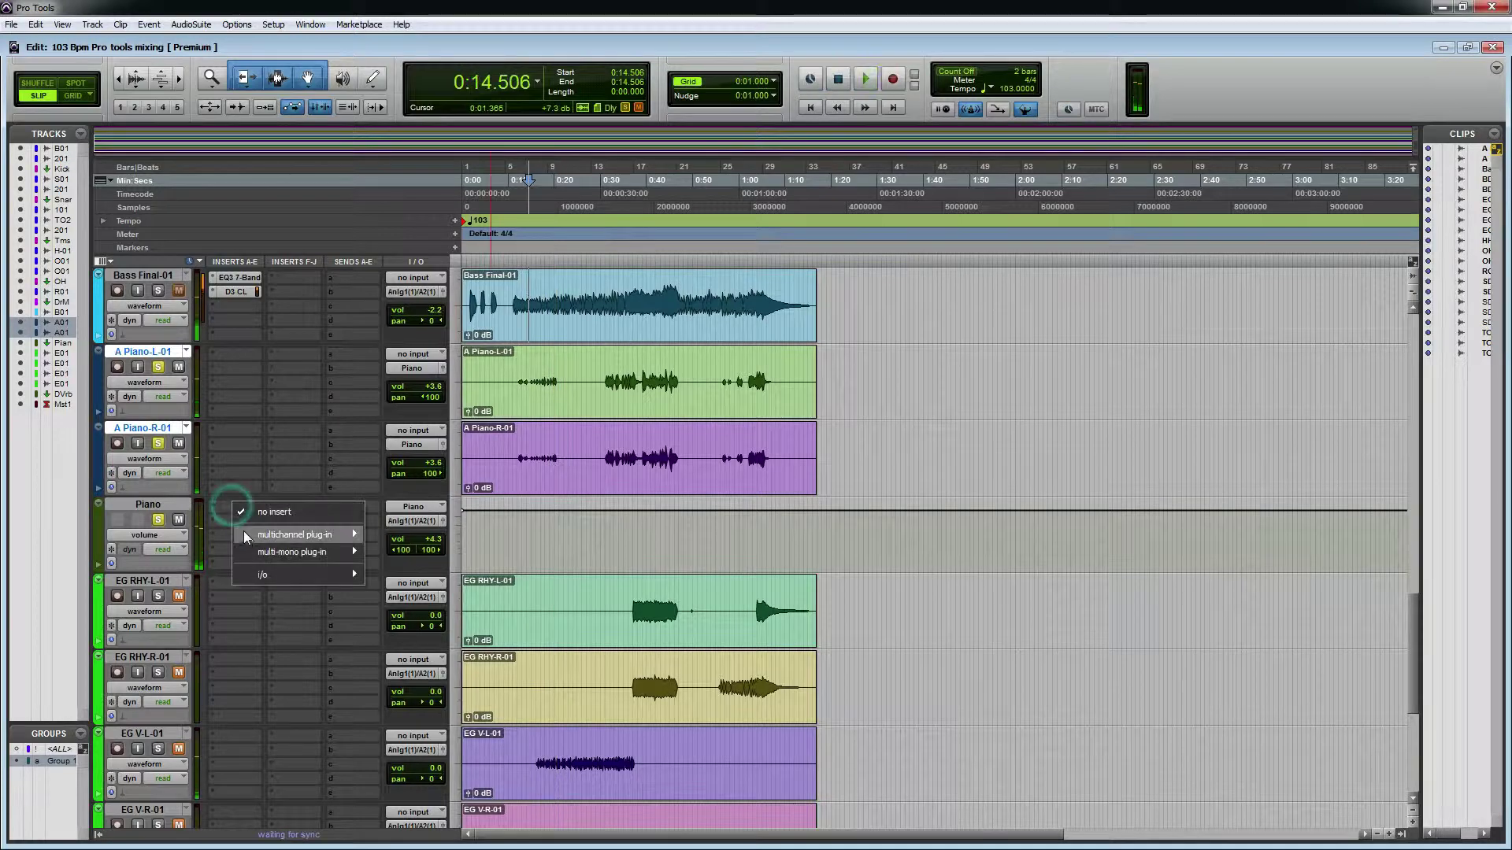
mouse_move(299, 535)
mouse_move(398, 535)
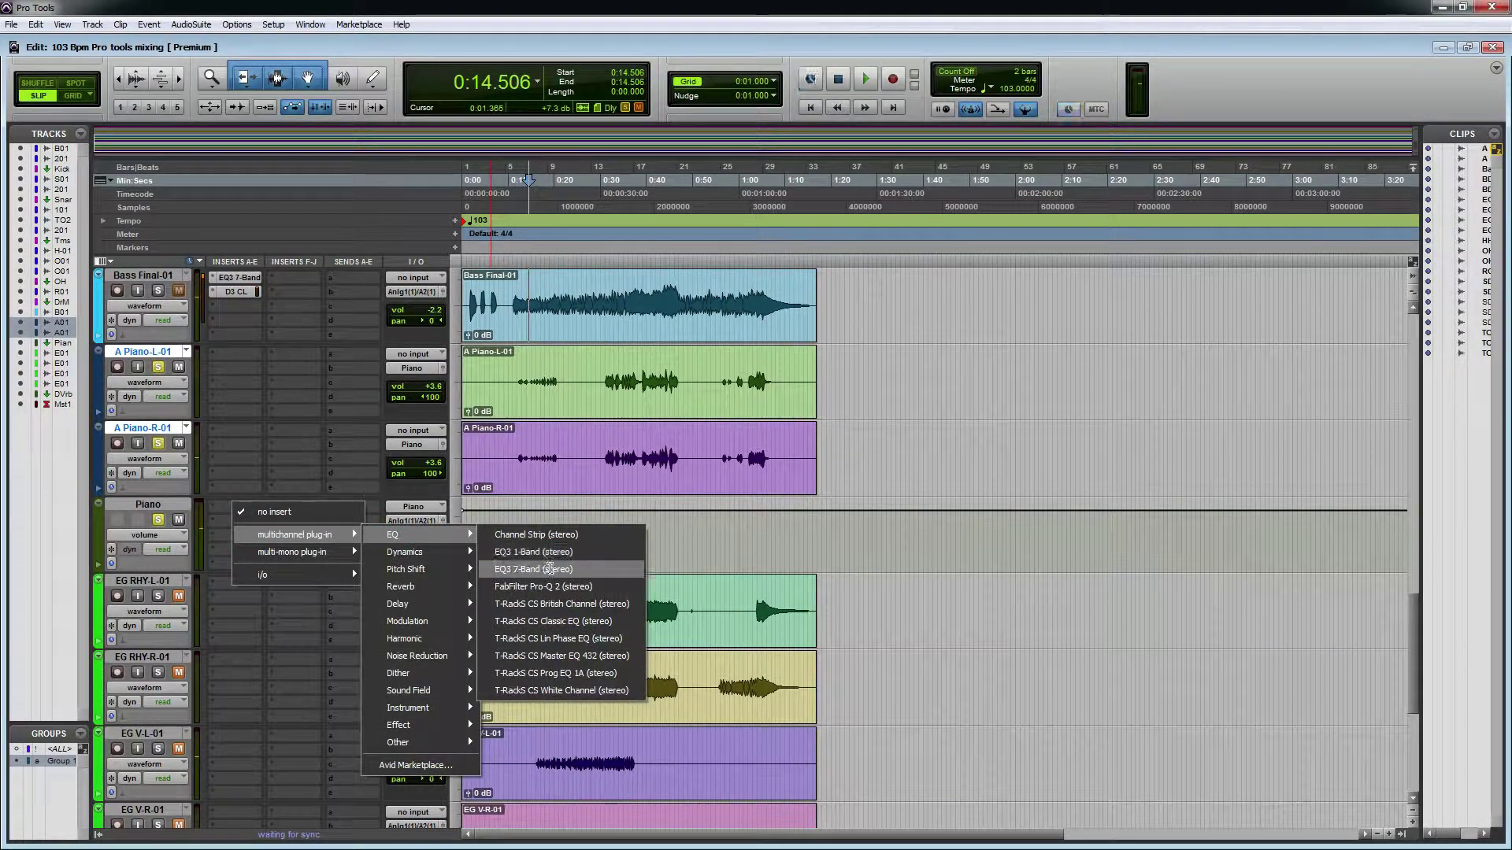
left_click(544, 569)
key("space")
key("ctrl+j")
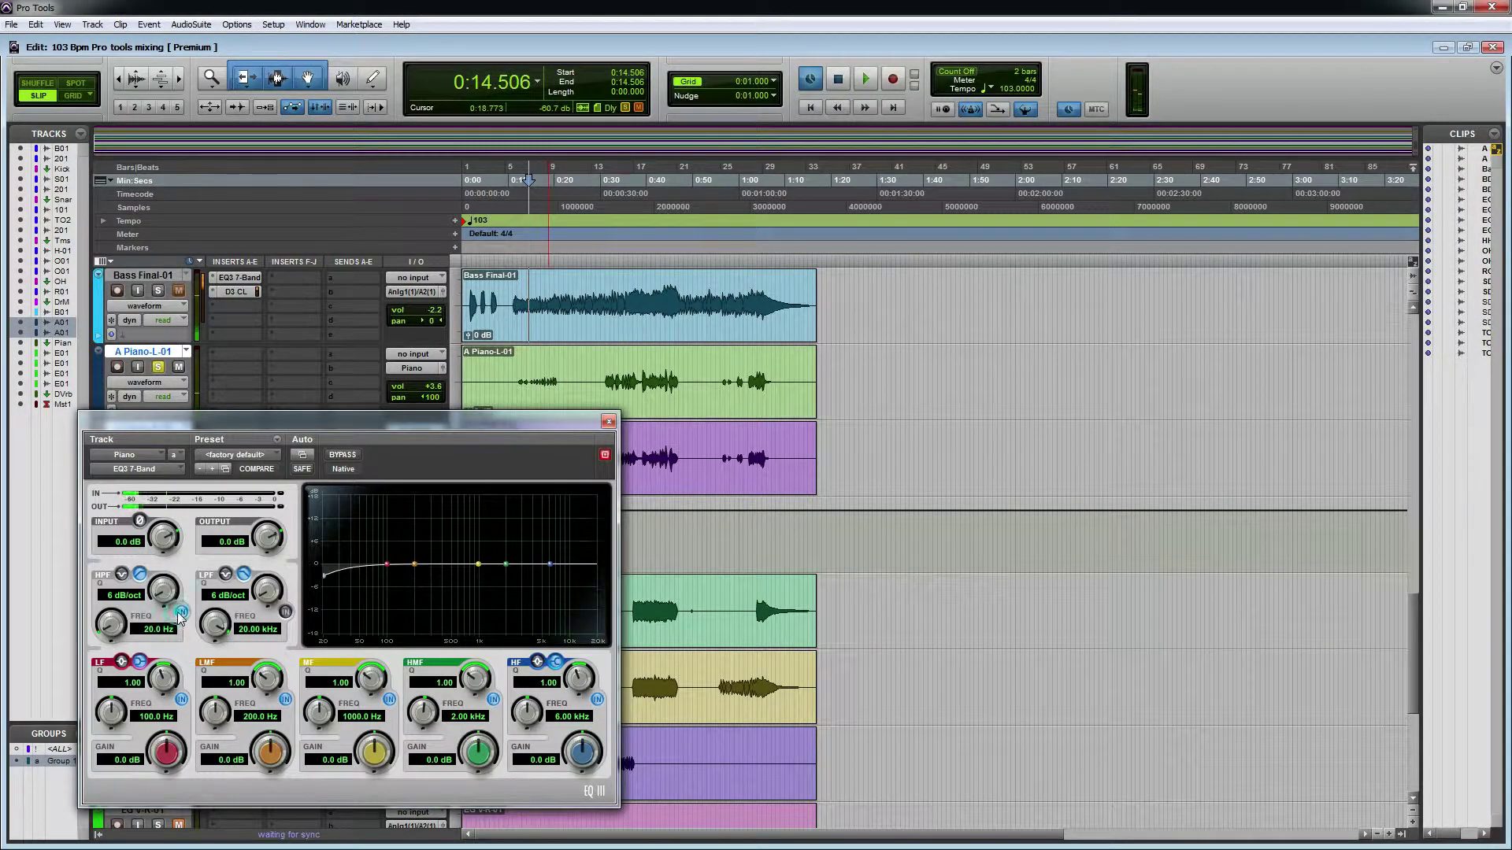
key("ctrl+j")
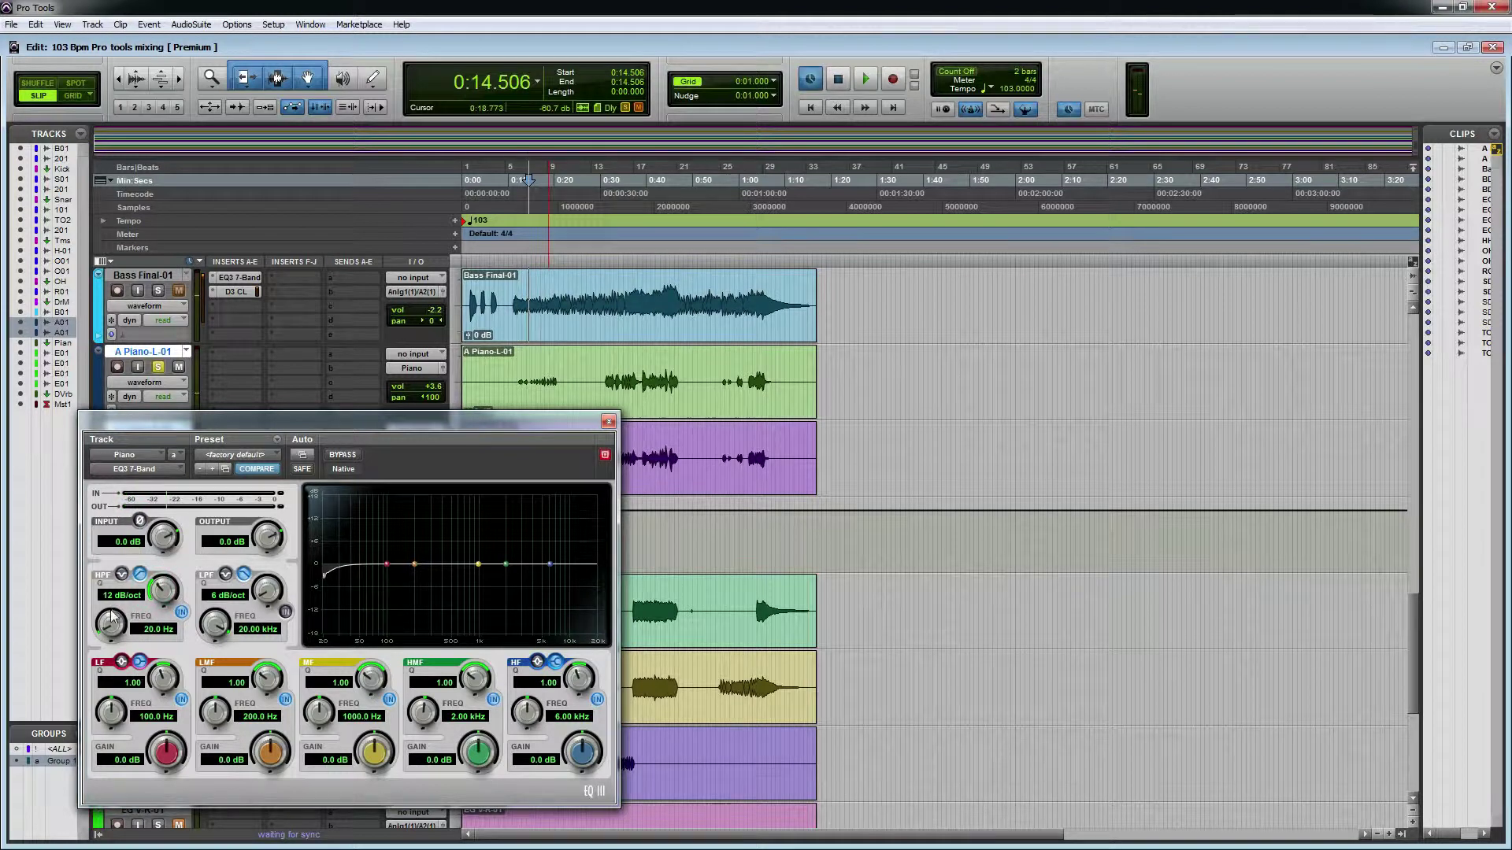
left_click_drag(111, 617, 109, 577)
key("space")
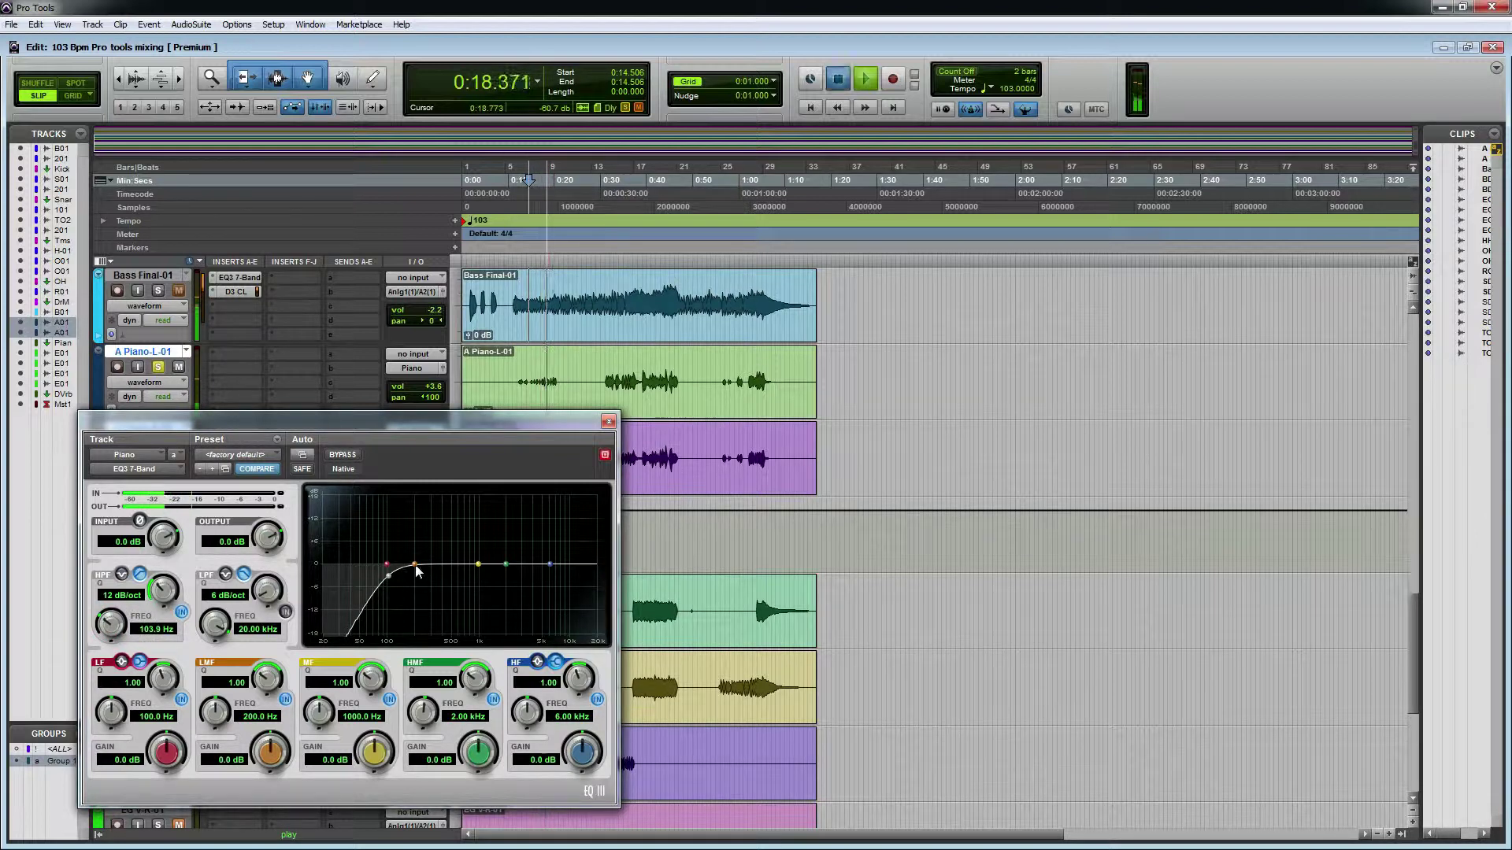
key("space")
Boost the low-mid band near 160 Hz and settle the high-pass cutoff around 87 Hz.
mouse_move(415, 564)
left_mouse_down()
mouse_move(401, 551)
mouse_move(378, 572)
mouse_move(403, 551)
left_mouse_up()
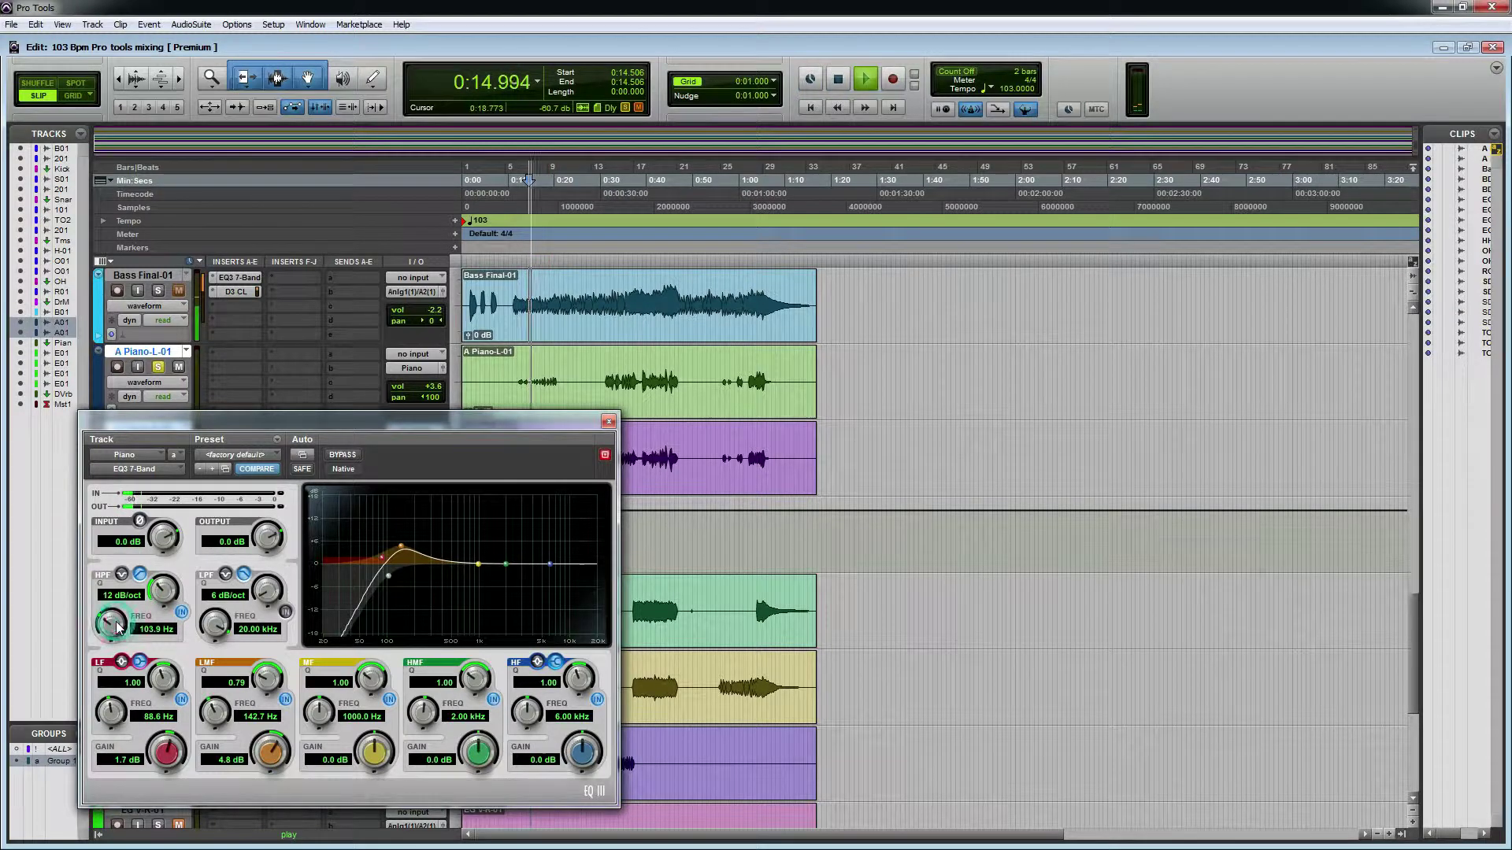
left_click_drag(117, 627, 128, 582)
key("space")
left_click(126, 578)
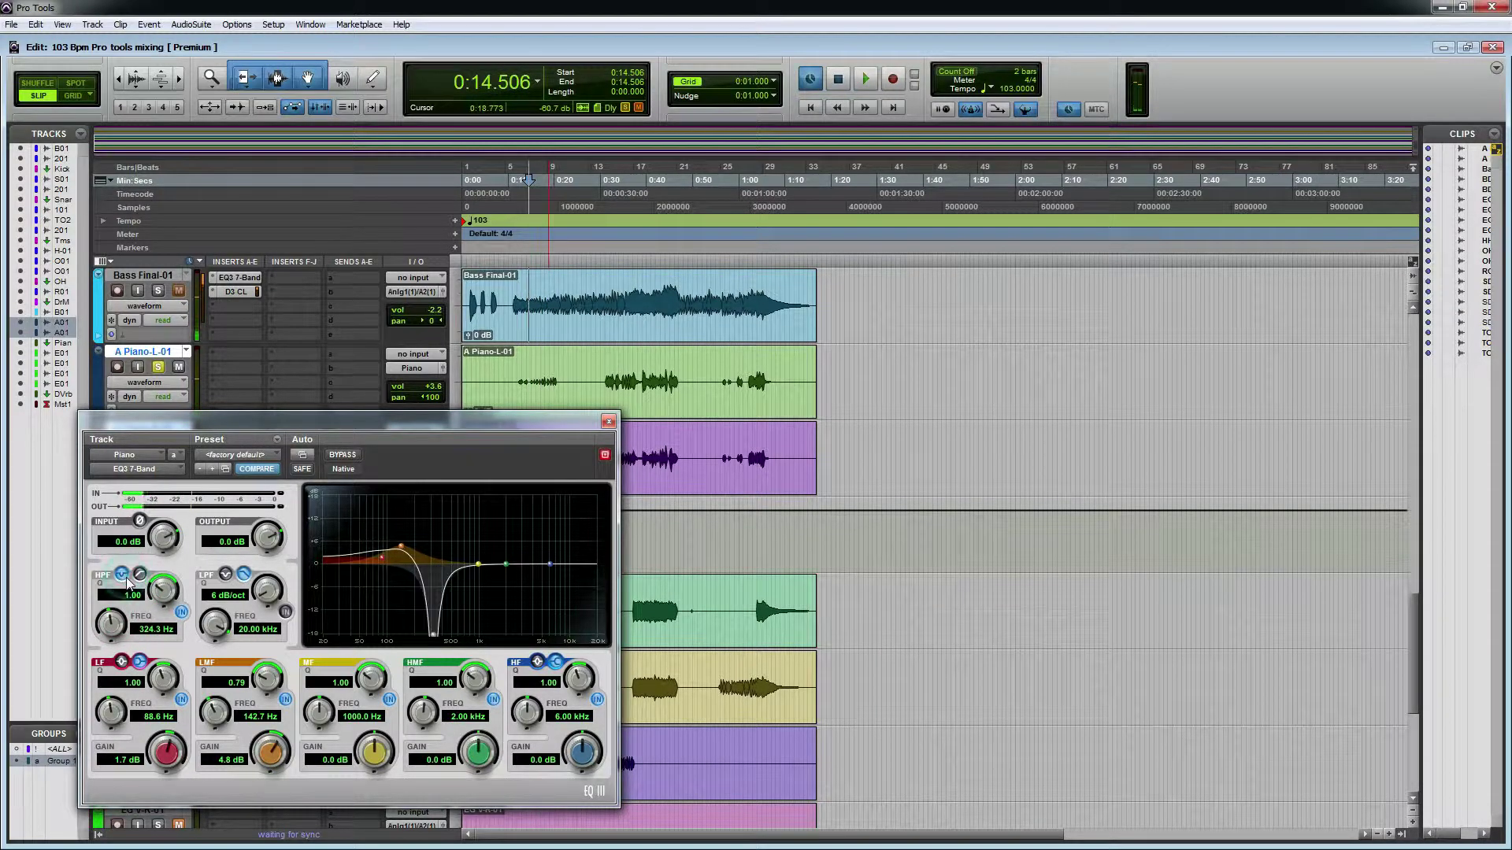
left_click(139, 574)
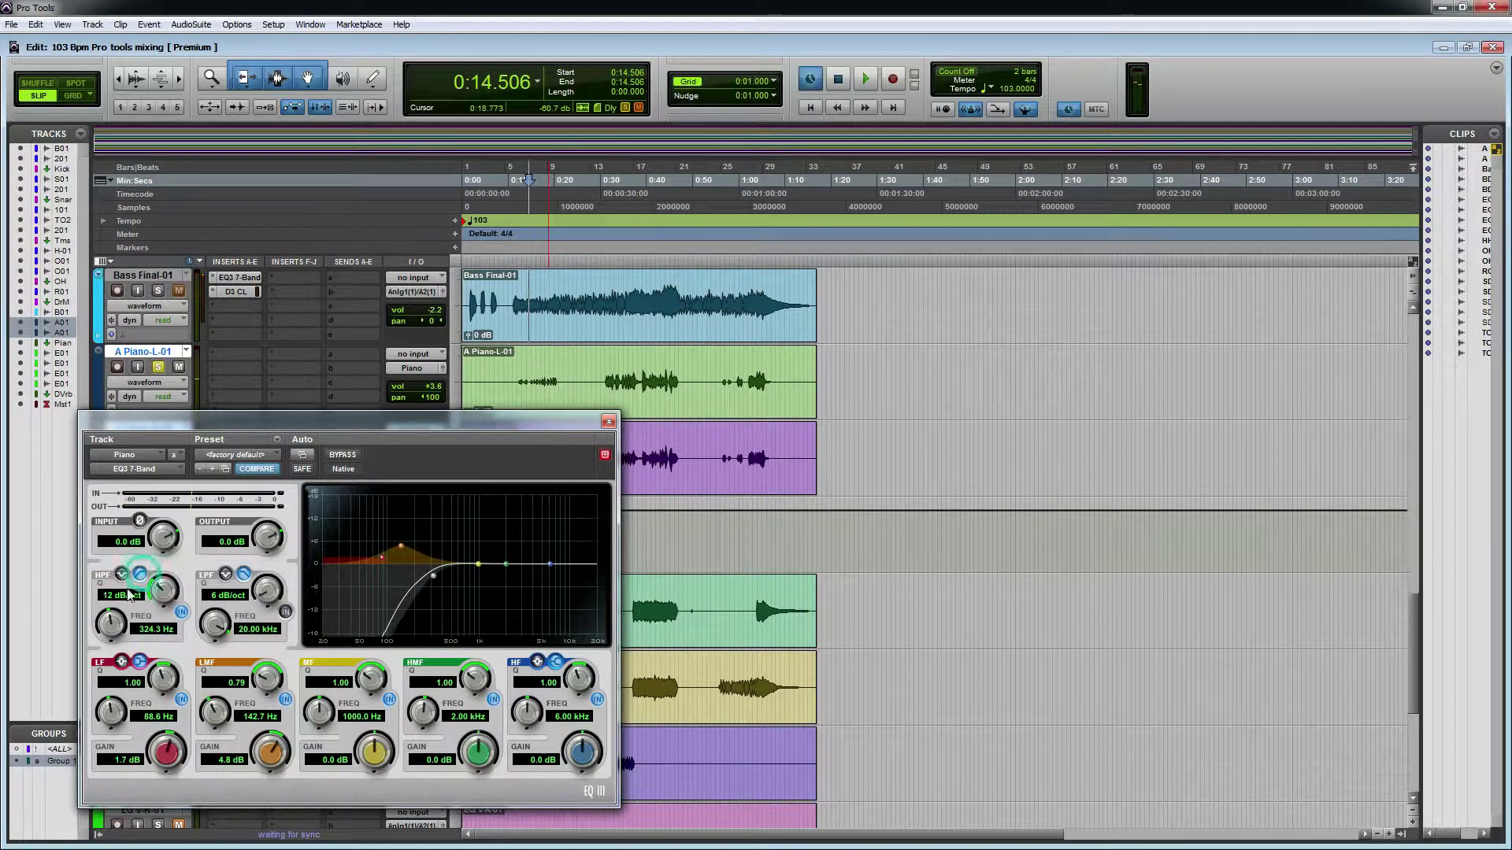
left_click_drag(111, 624, 101, 694)
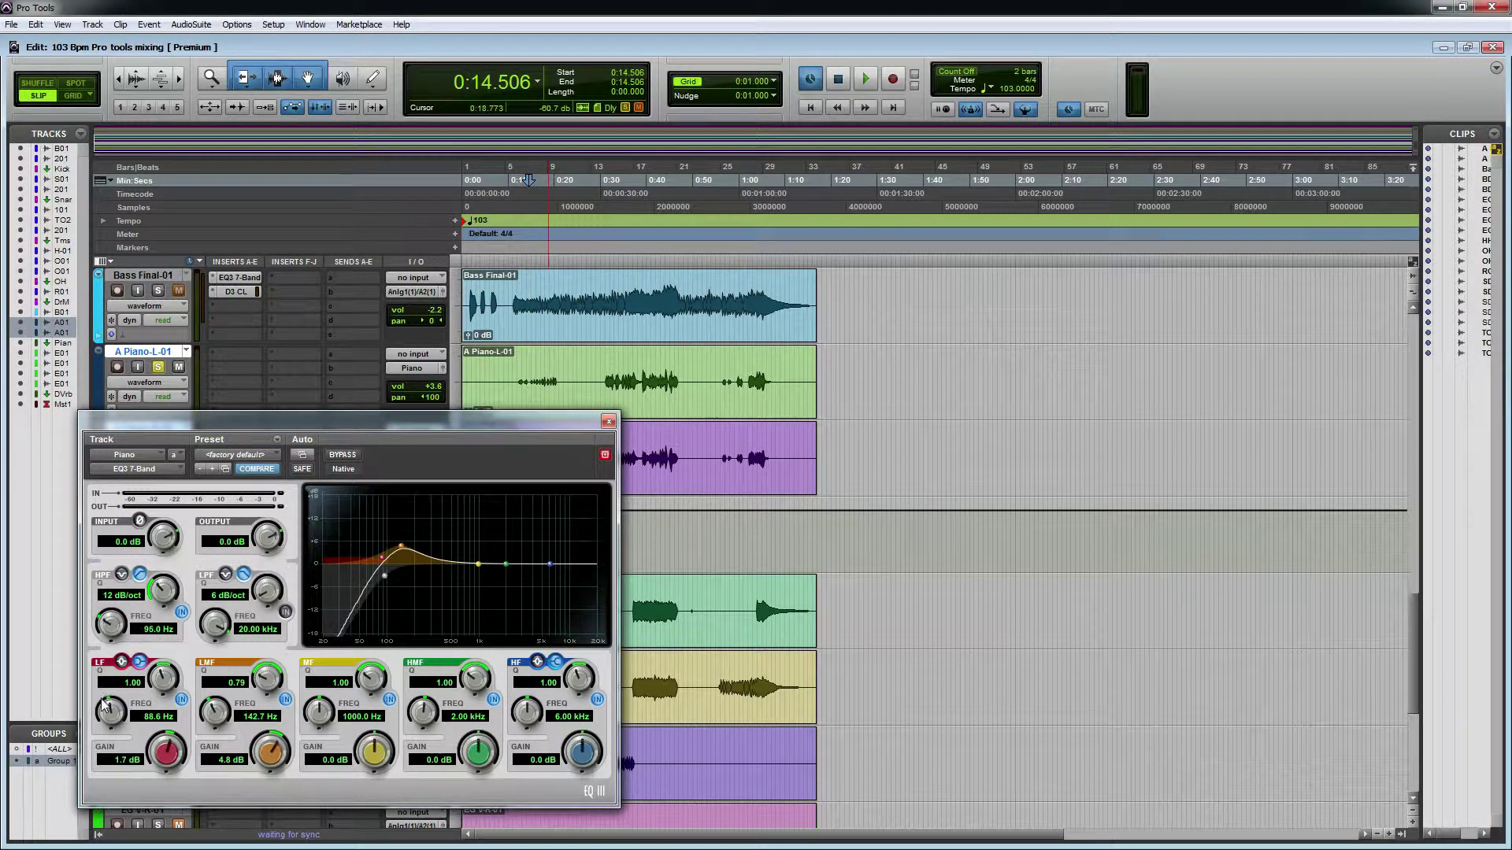
key("space")
left_click_drag(110, 628, 139, 638)
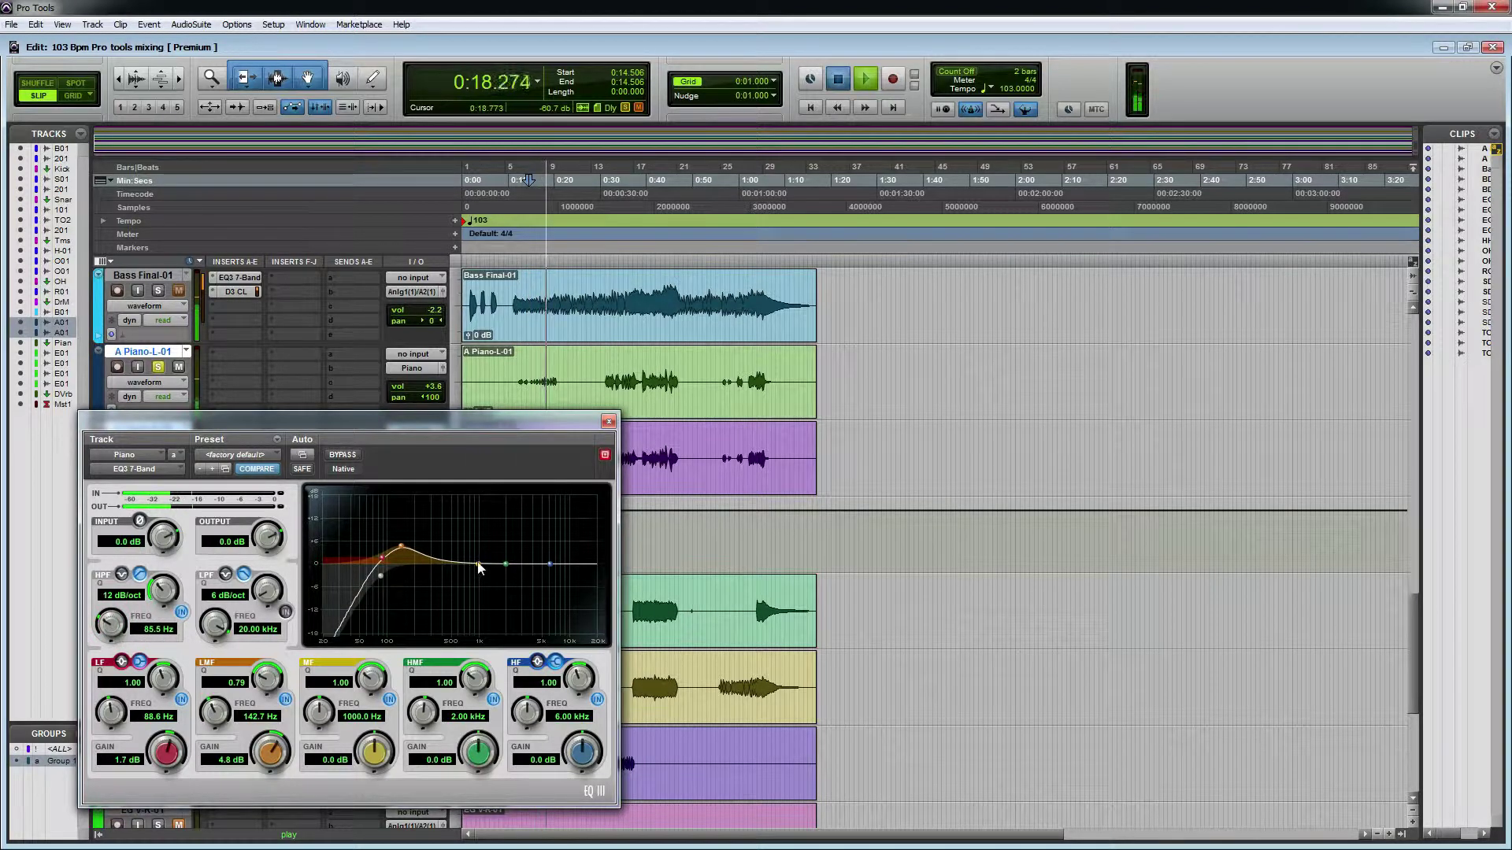
key("space")
Boost the mid band 12.5 dB, narrow it, and move it down to 1.15 kHz.
left_click_drag(479, 564, 490, 516)
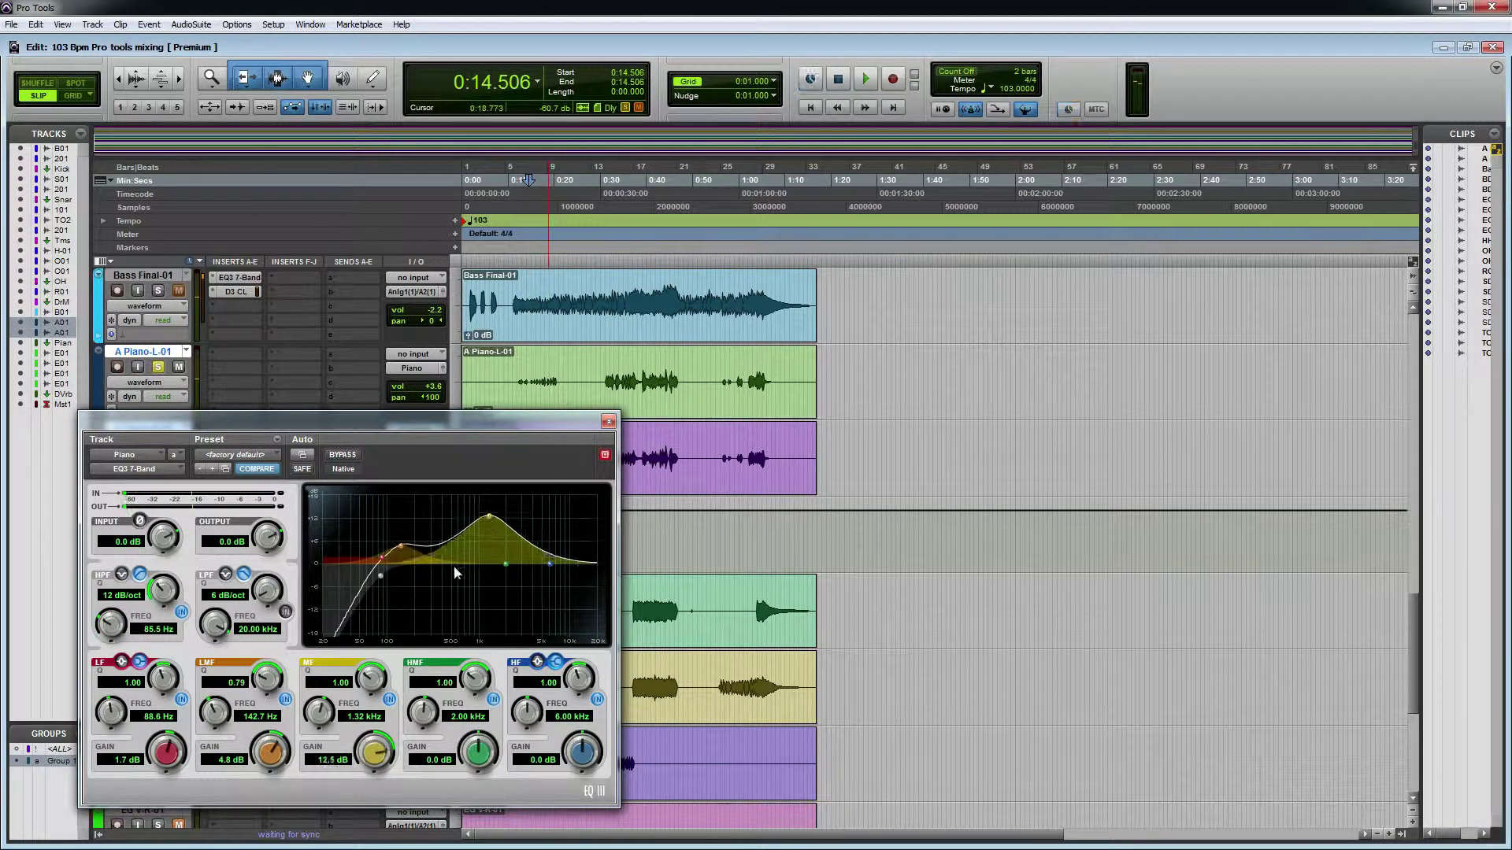
left_click_drag(374, 679, 382, 615)
key("space")
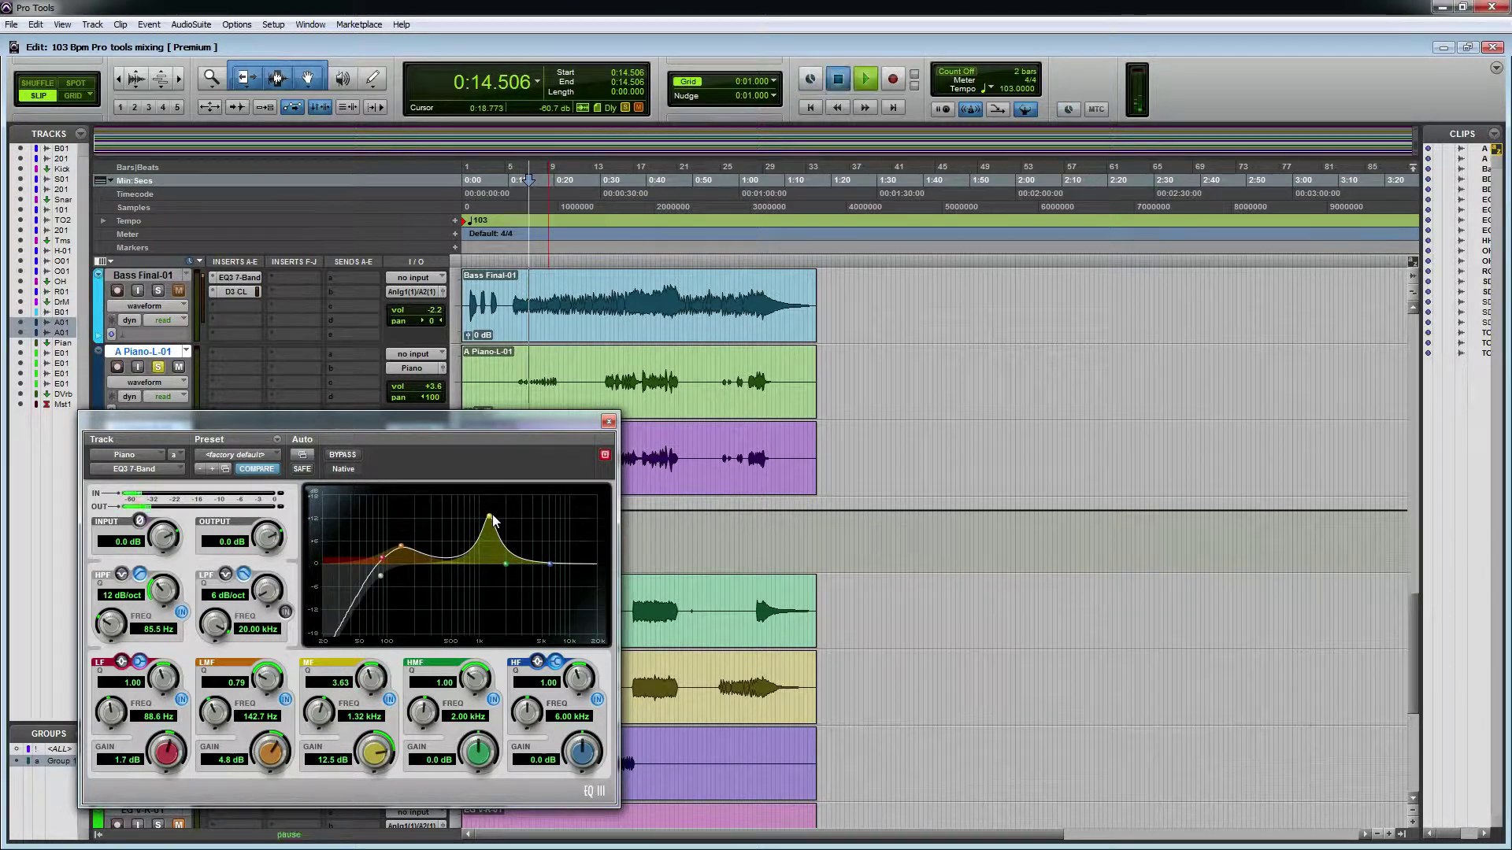
left_click_drag(489, 516, 551, 560)
key("space")
key("space")
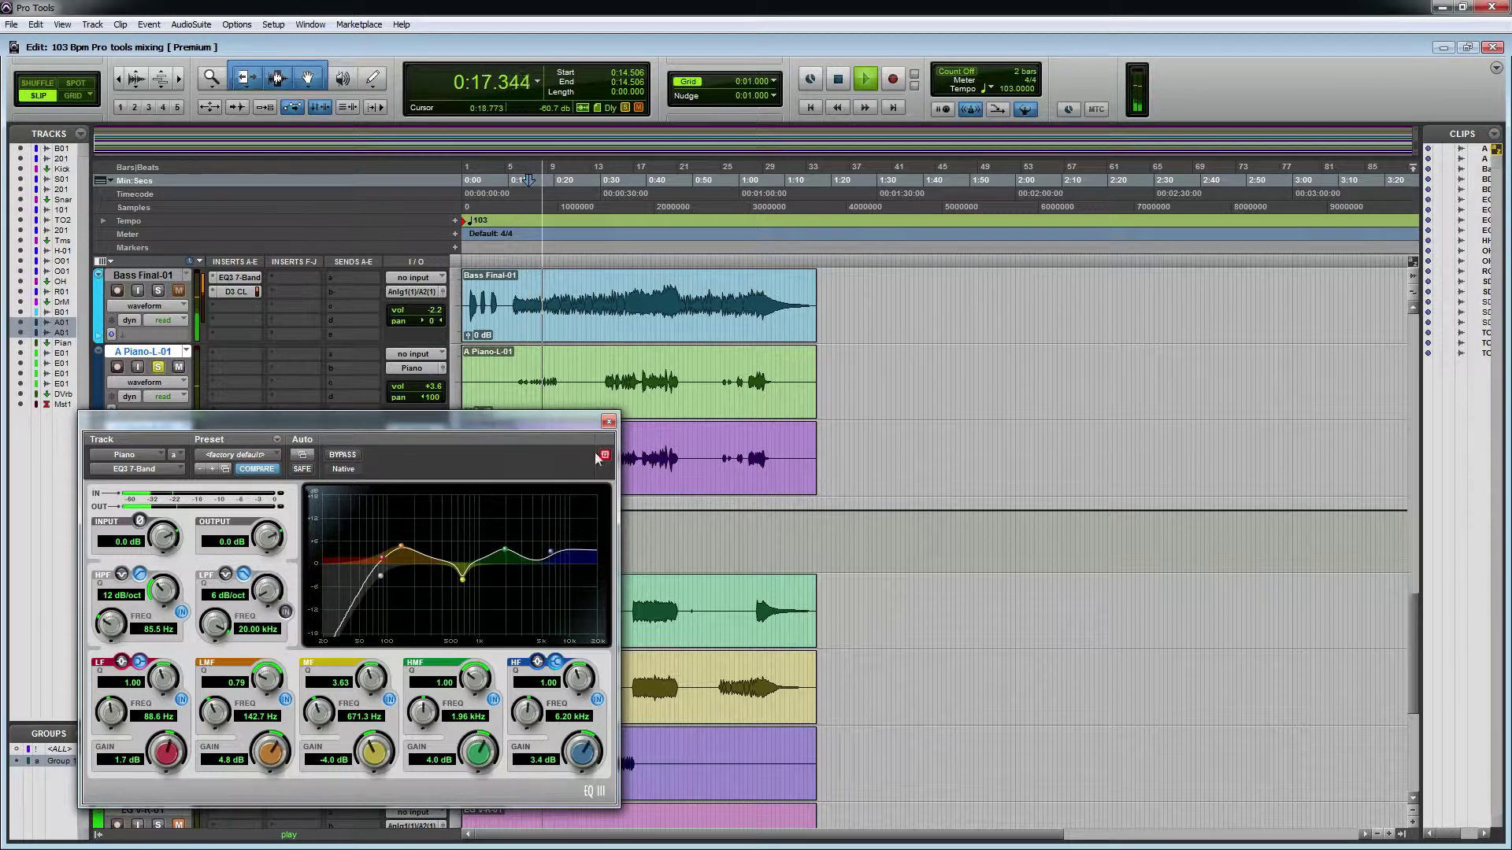
key("space")
Compare the EQ bypassed and active, then close the EQ window.
left_click(343, 455)
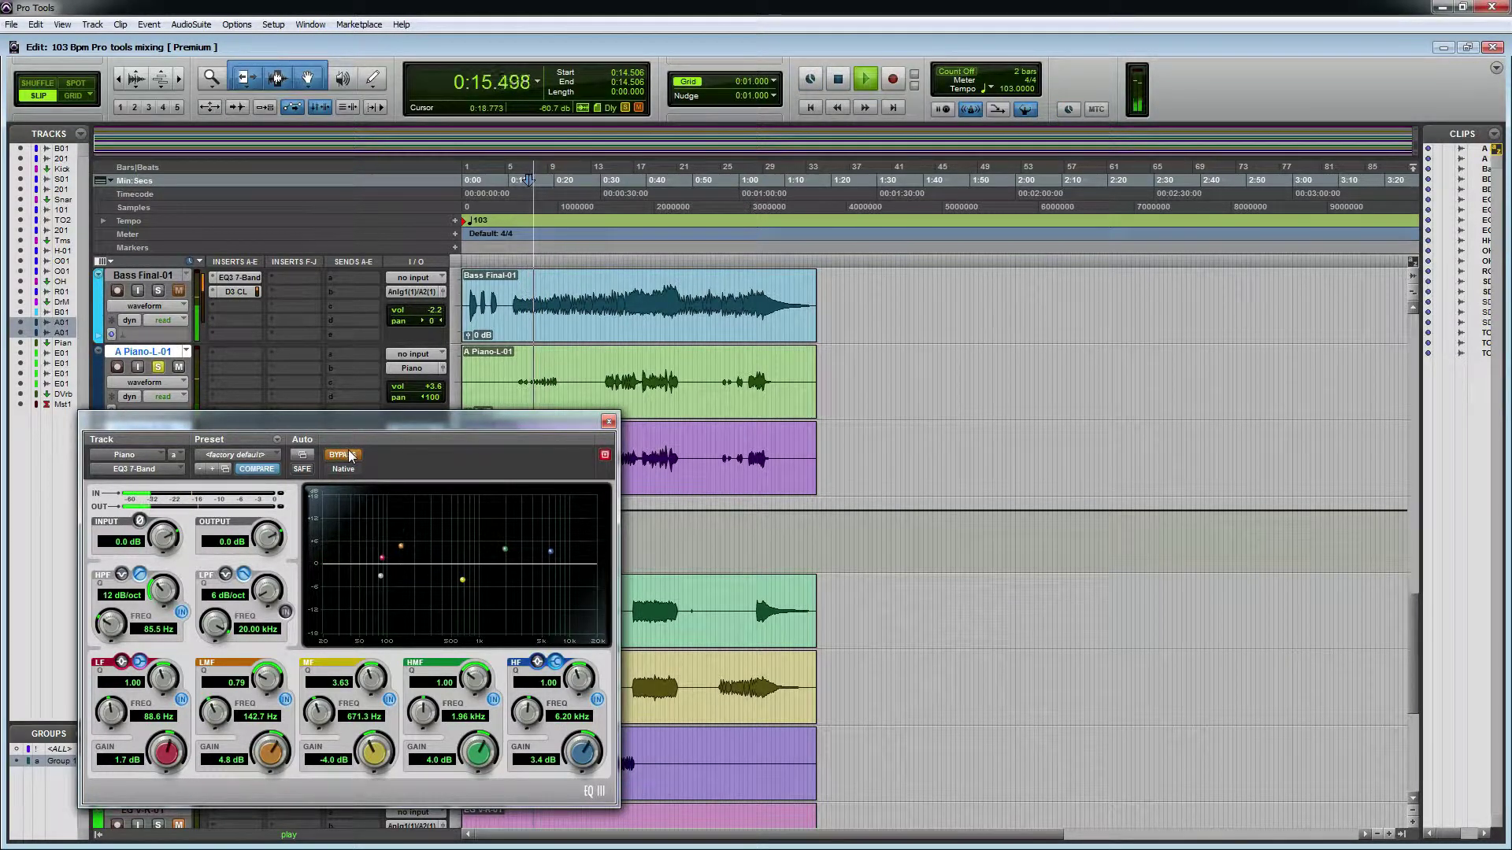
left_click(343, 455)
key("space")
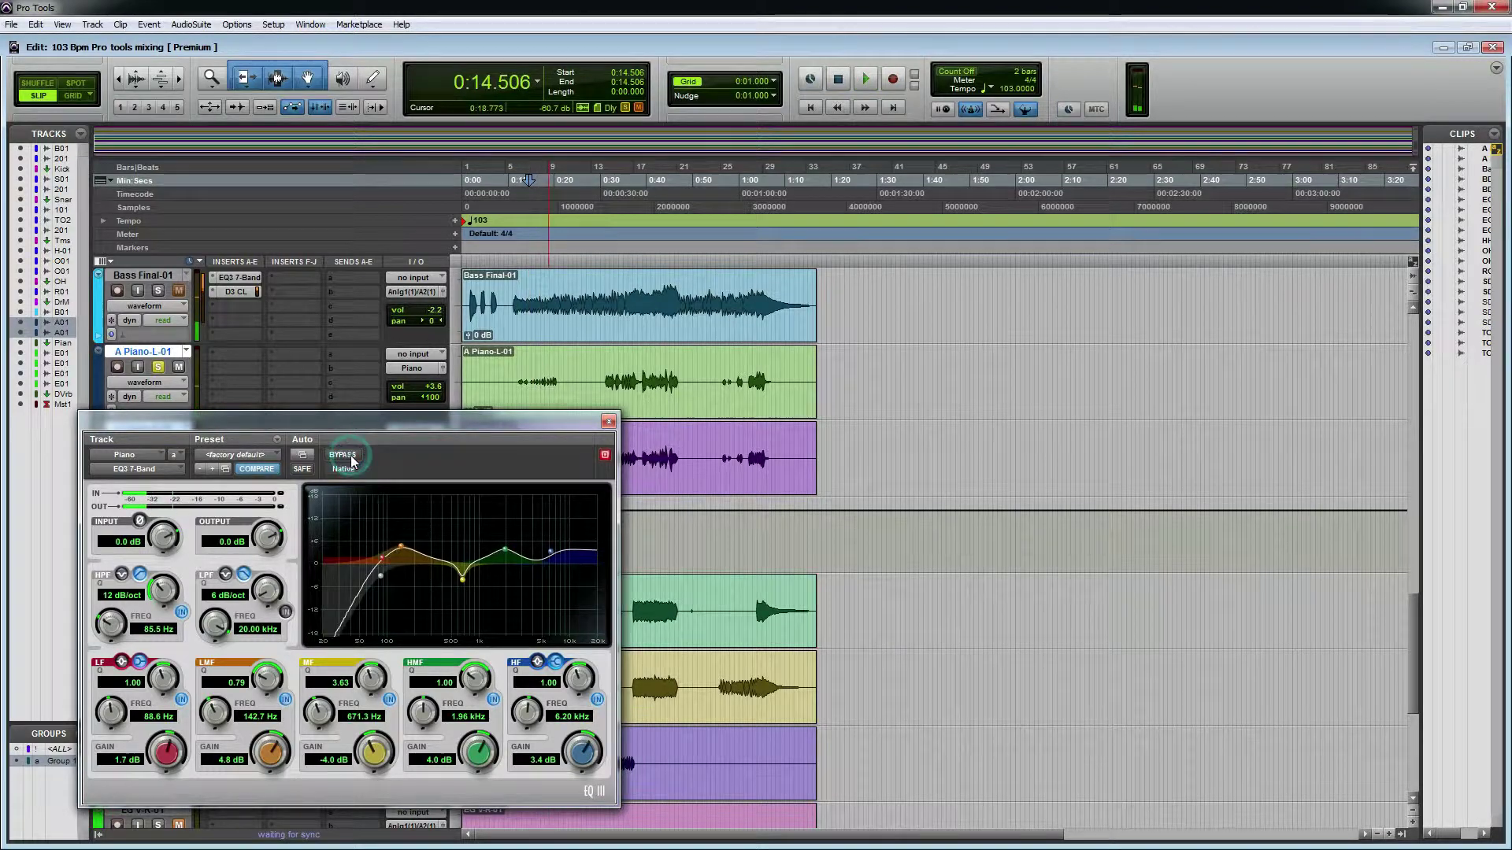
key("space")
left_click(608, 421)
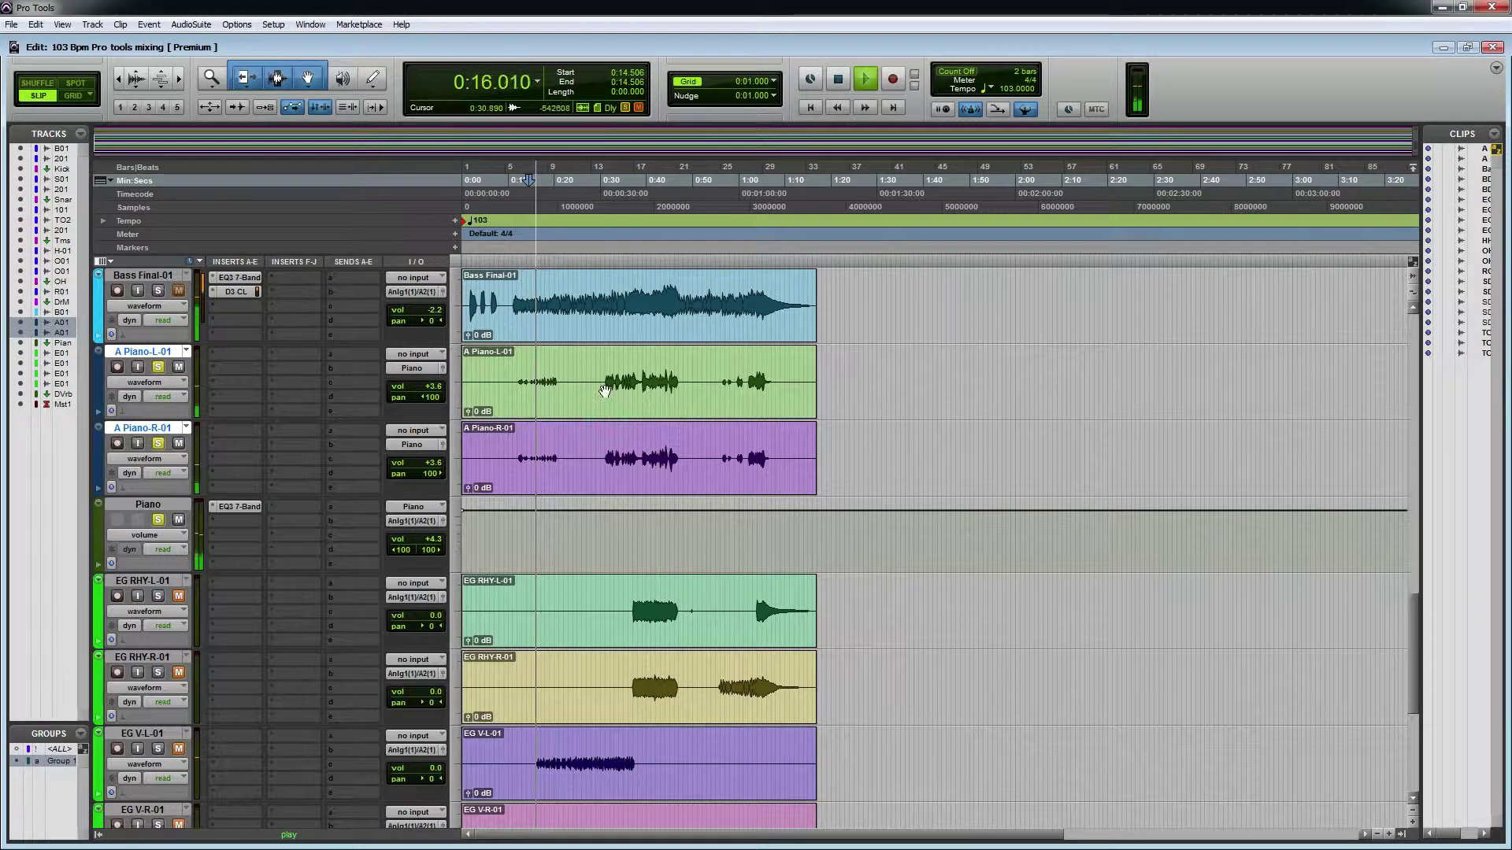
key("ctrl+j")
Over a middle piano selection, ease the low-mid to 134.5 Hz and high-mid boost to 1.5 dB.
left_click_drag(602, 377, 710, 437)
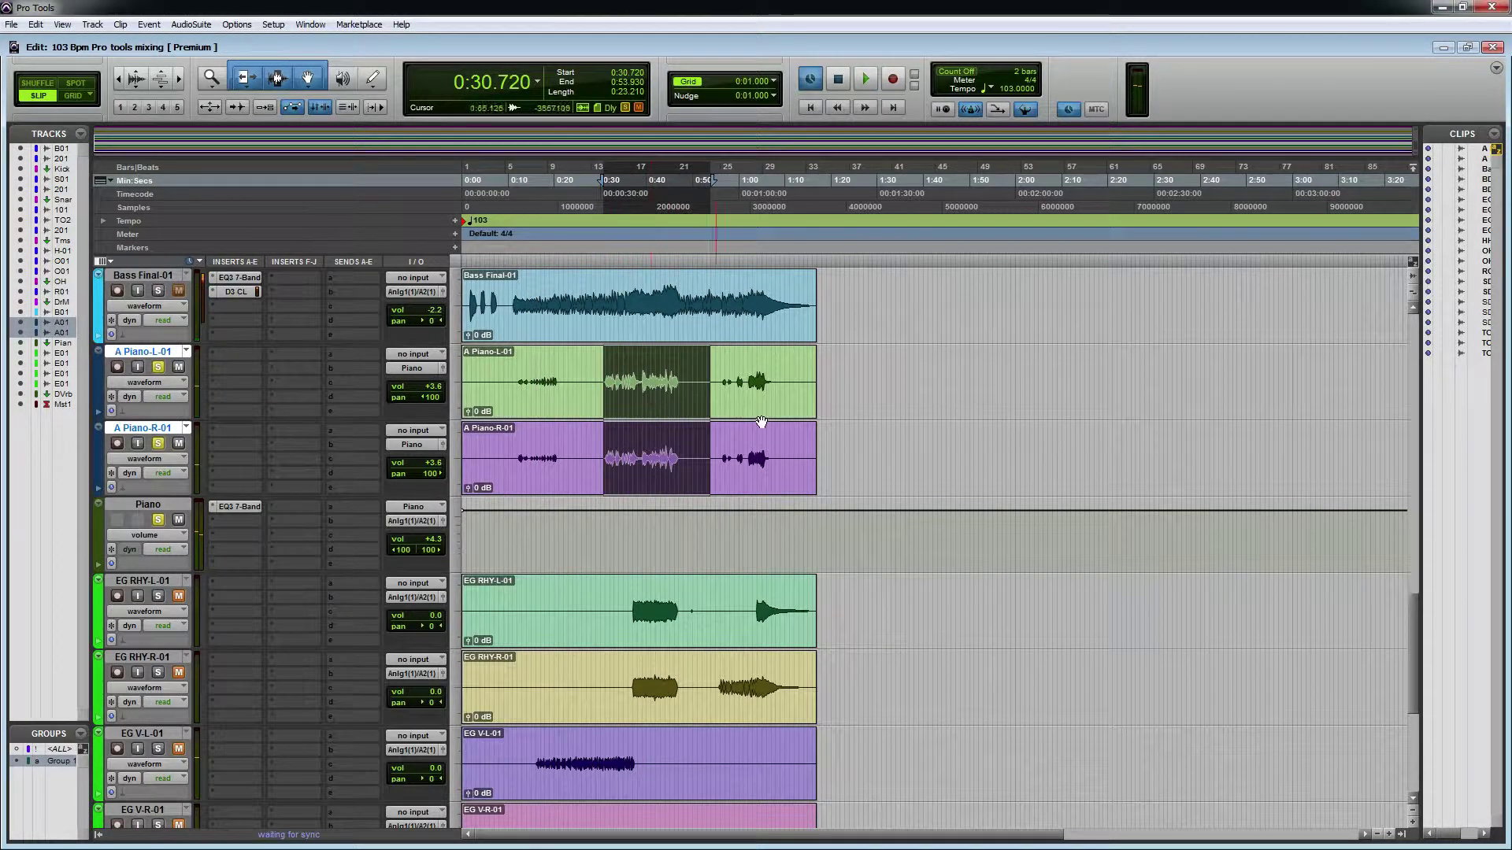
key("space")
key("space")
key("ctrl+bracketright")
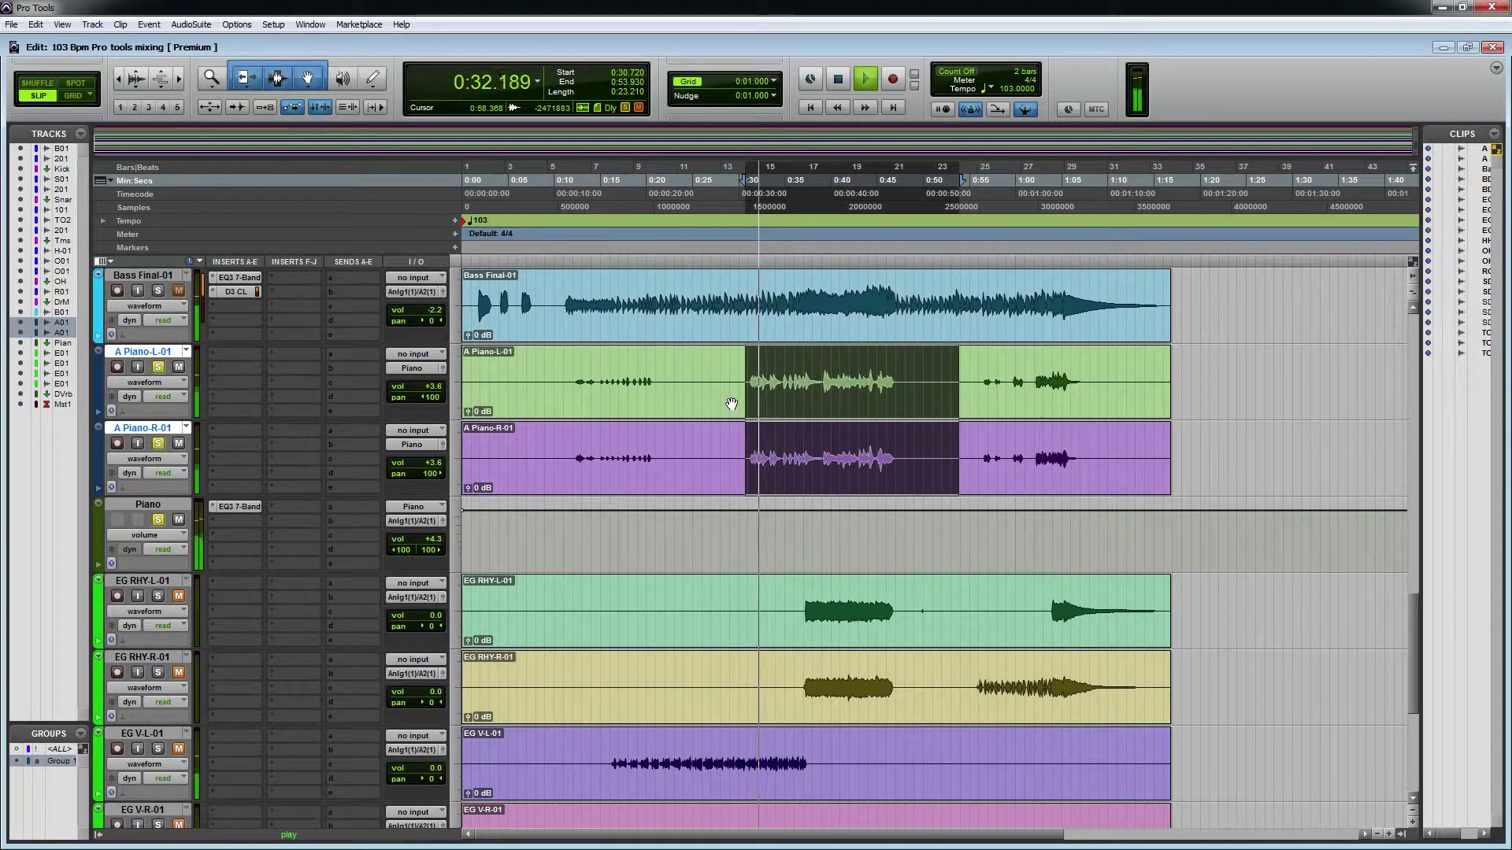
left_click(240, 508)
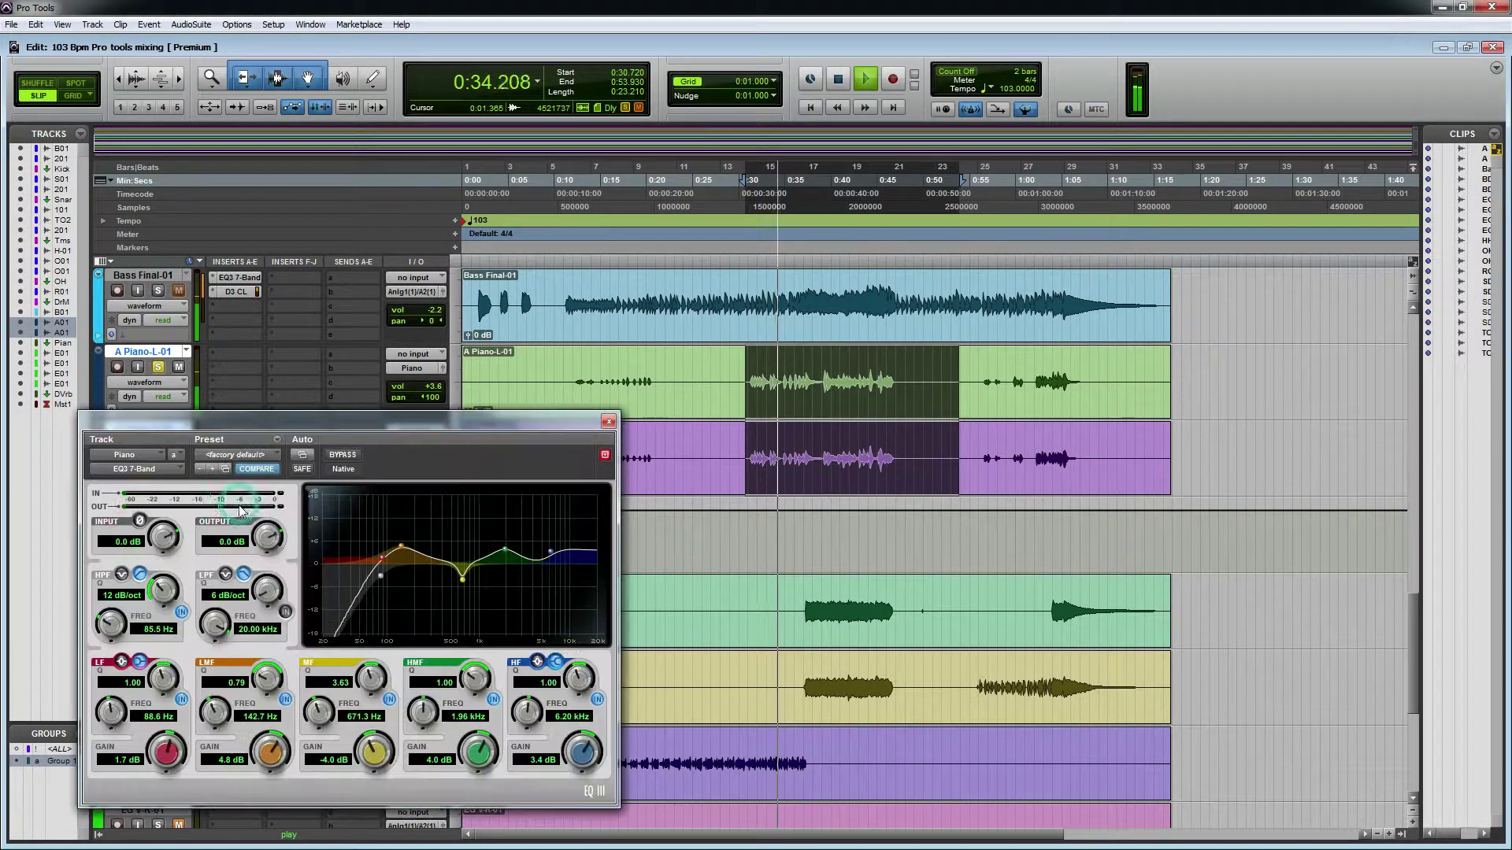
left_click(343, 456)
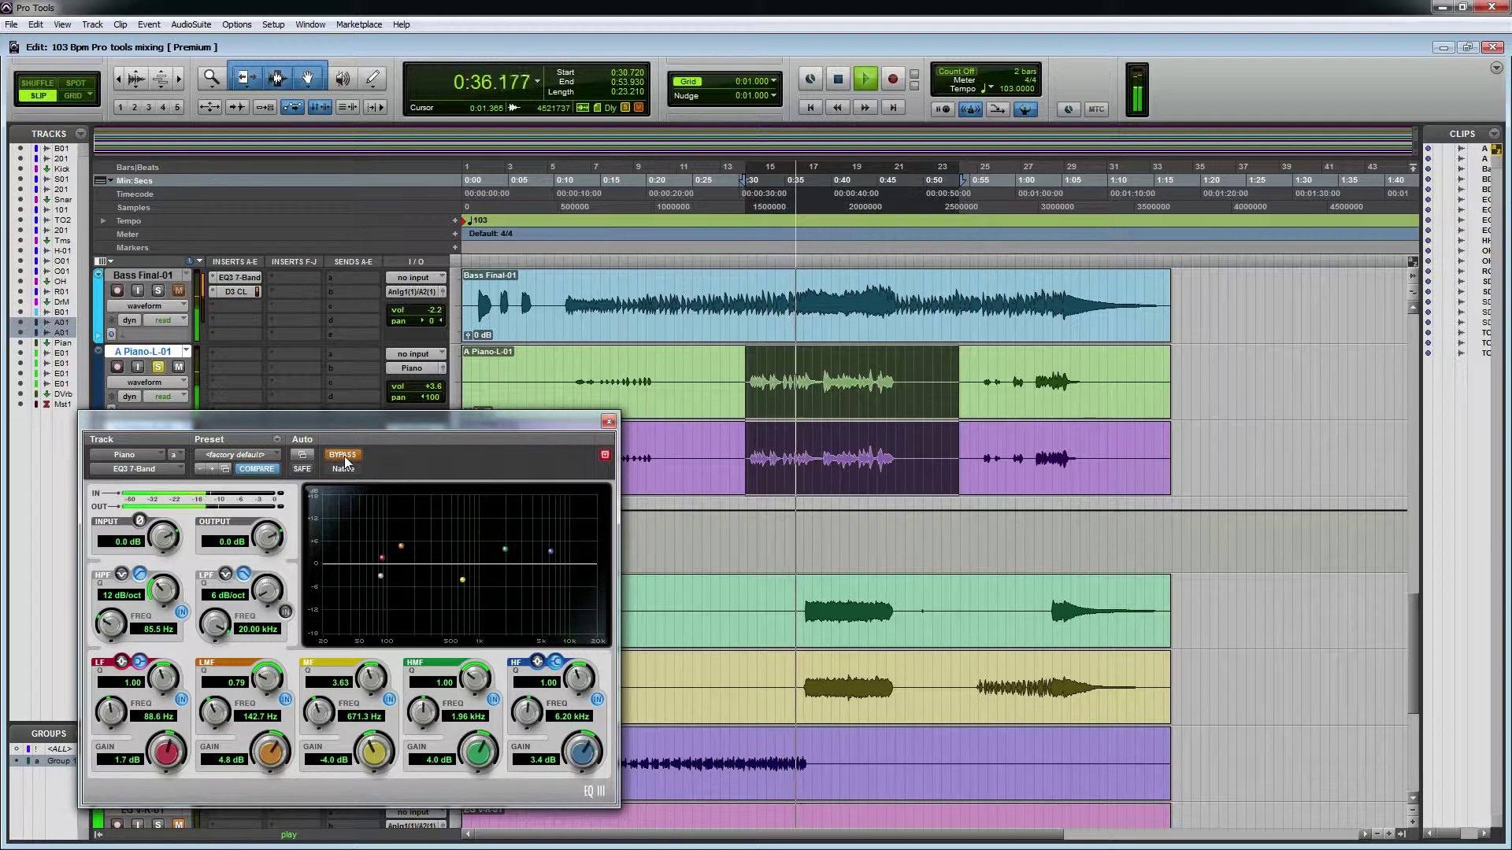
left_click(344, 457)
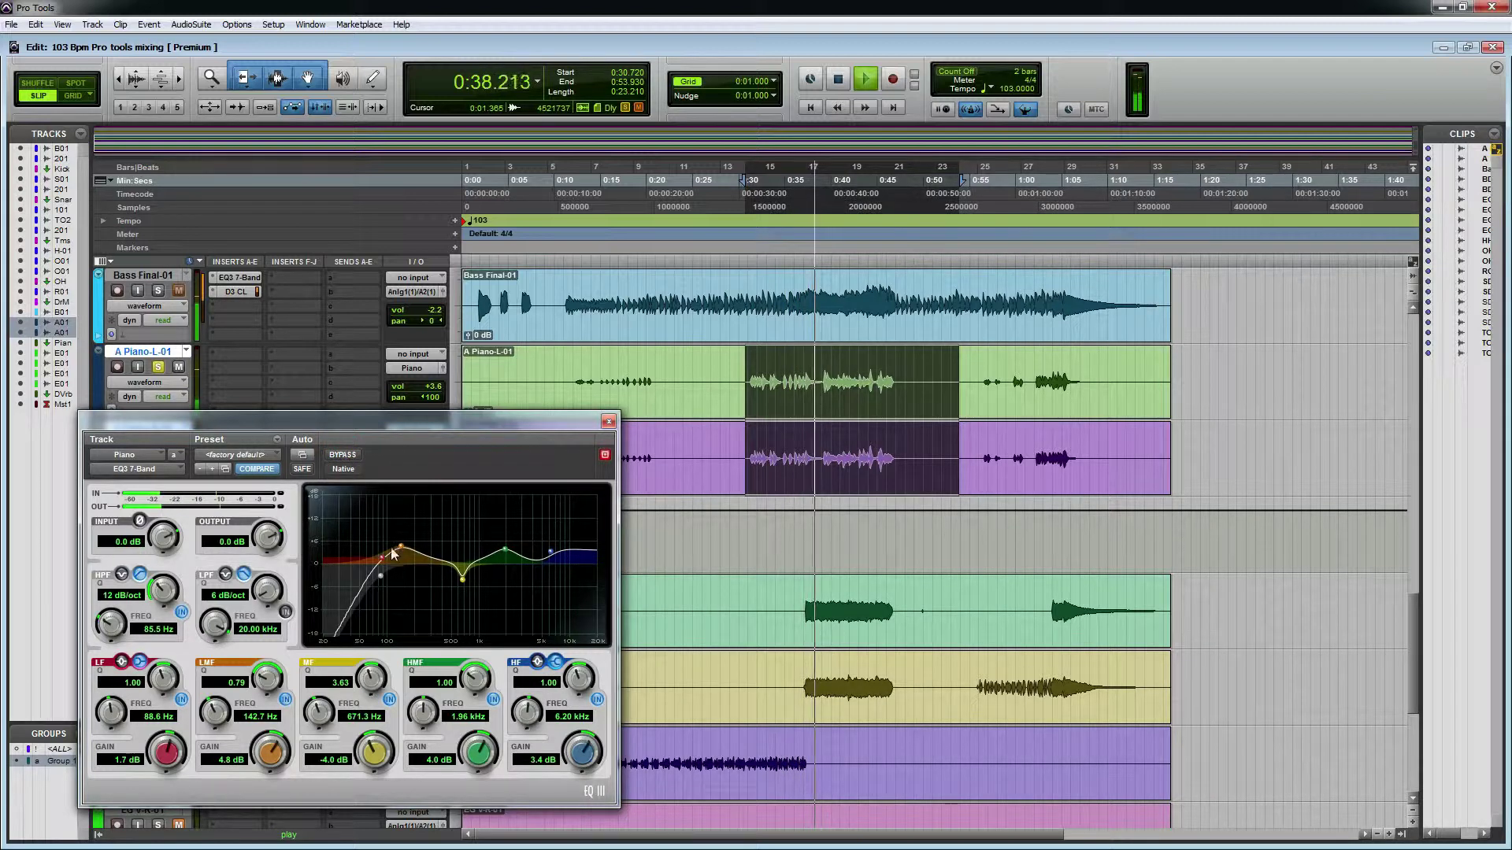
left_click_drag(399, 547, 397, 550)
left_click_drag(505, 549, 508, 564)
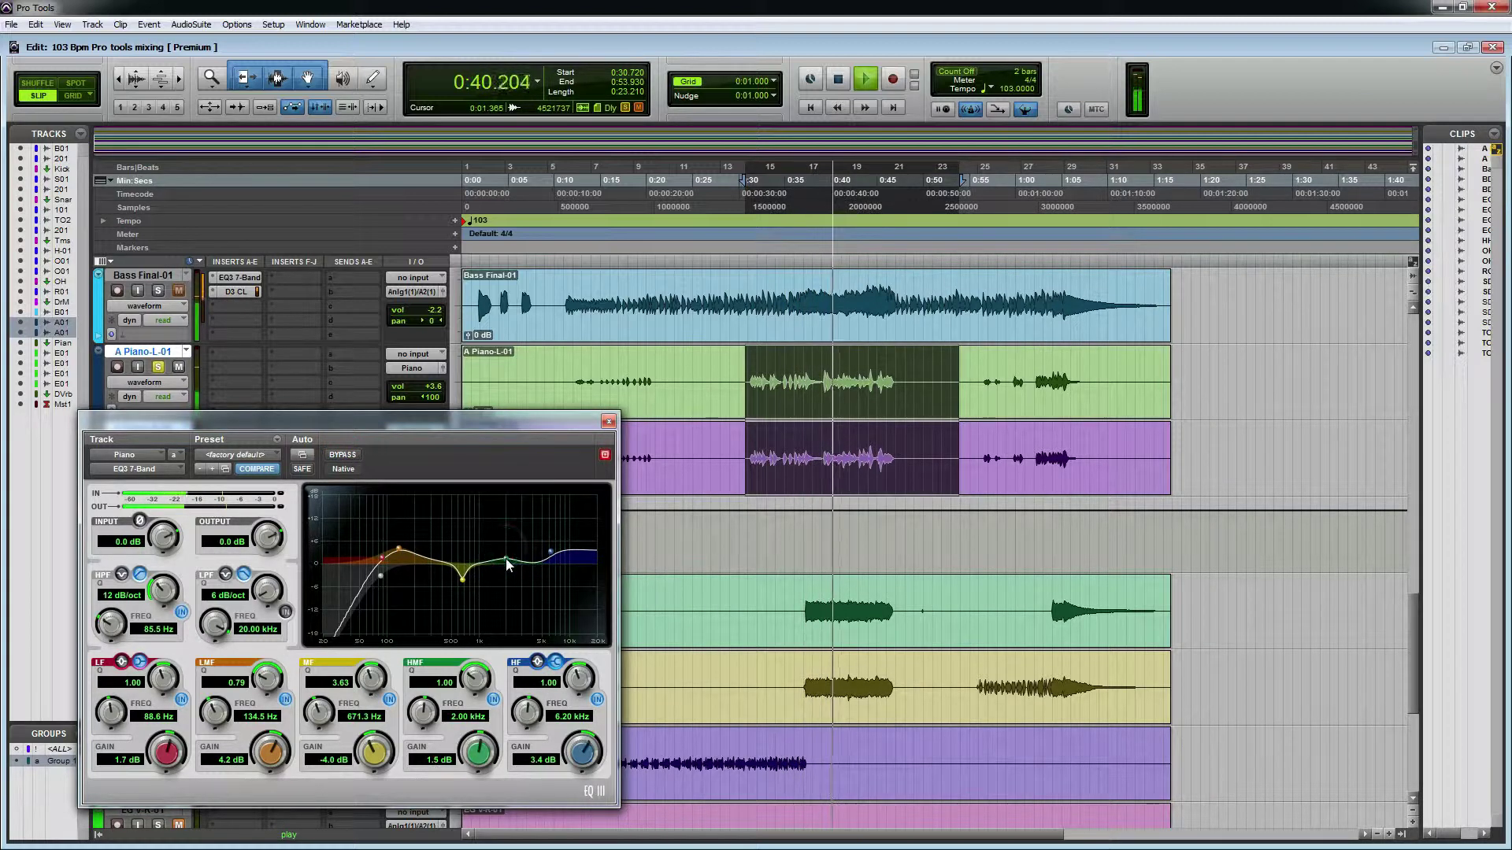
left_click(609, 422)
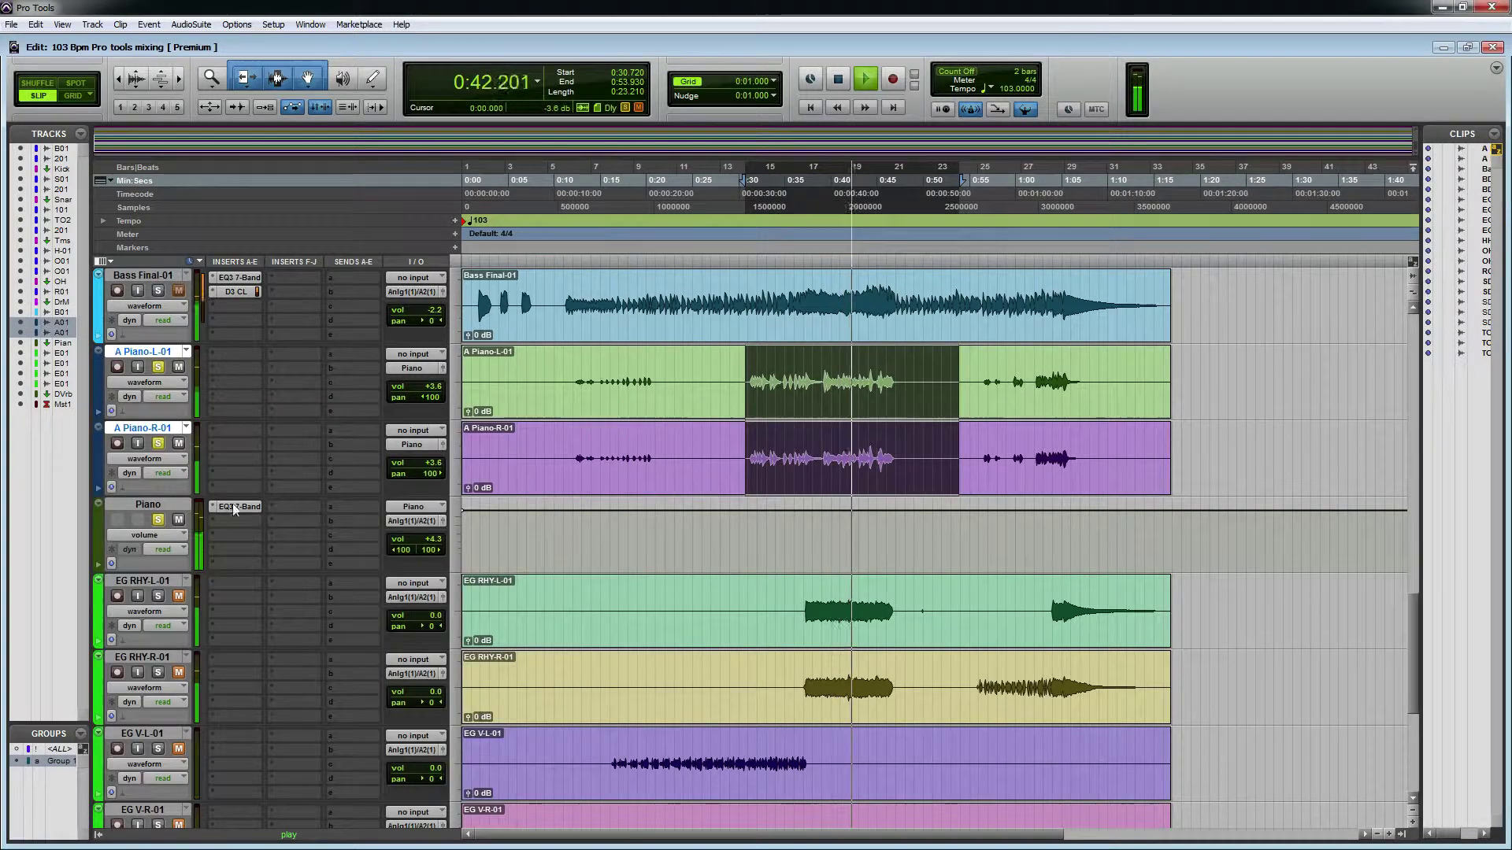
Insert a BF-76 peak limiter on the Piano aux track after the EQ3 7-Band.
left_click(151, 505)
key("space")
left_click(238, 521)
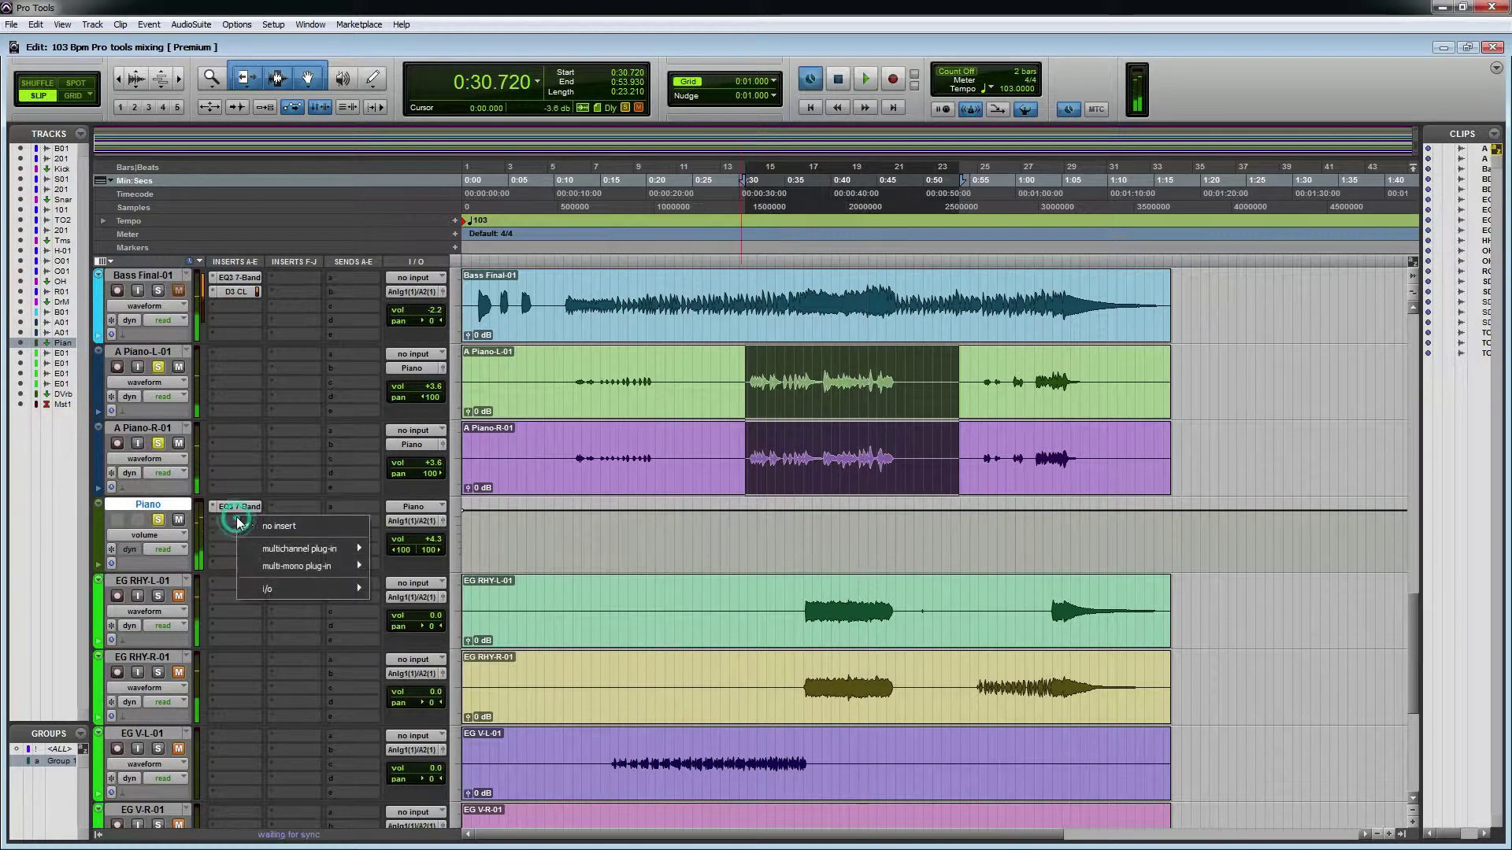
mouse_move(309, 550)
mouse_move(418, 566)
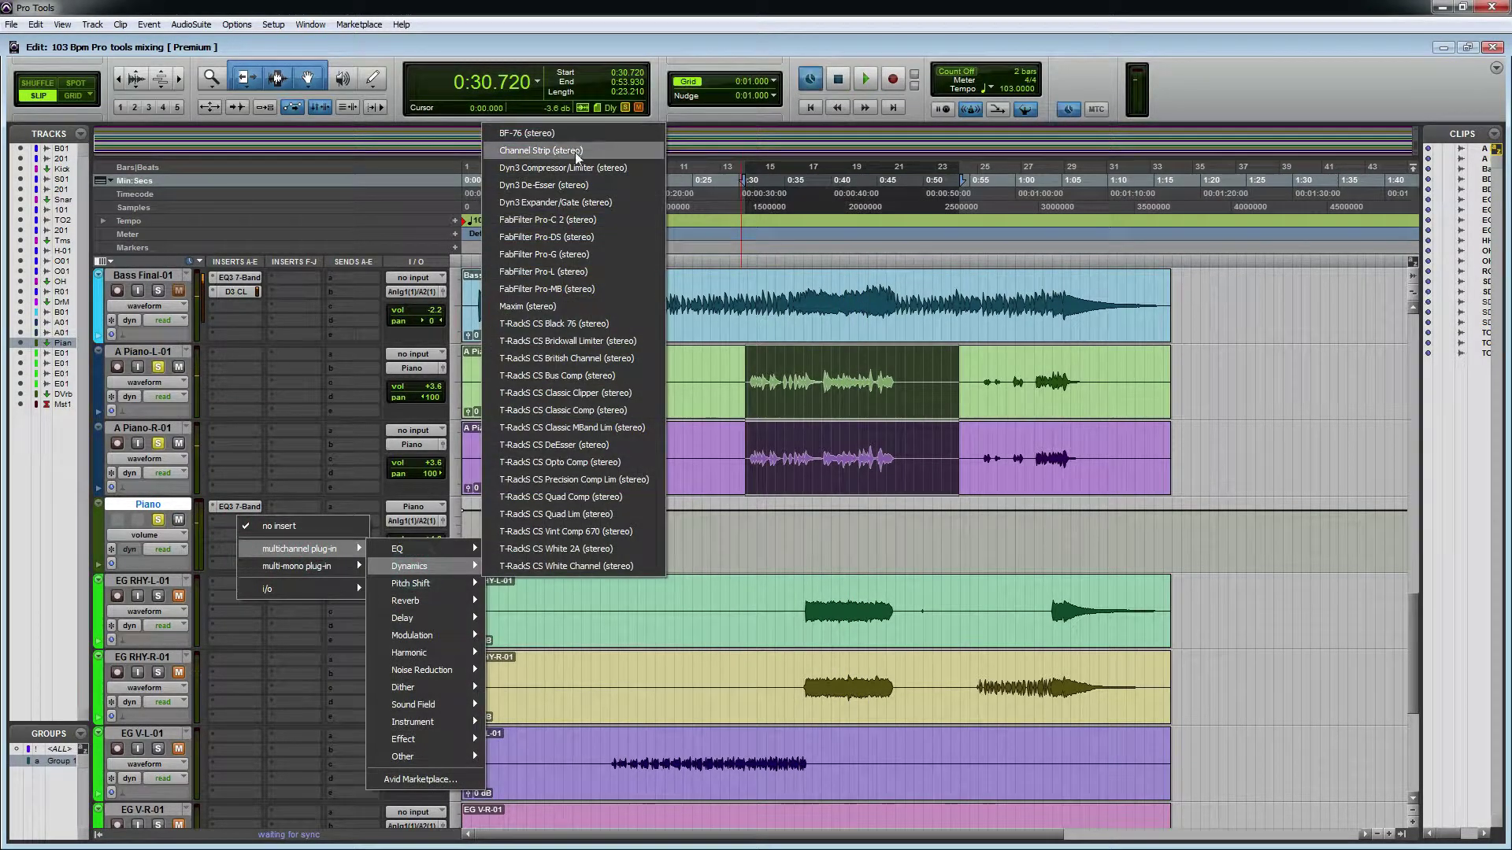
left_click(554, 134)
Adjust the BF-76 output level while the piano plays, then close the limiter window.
left_click_drag(390, 441, 509, 358)
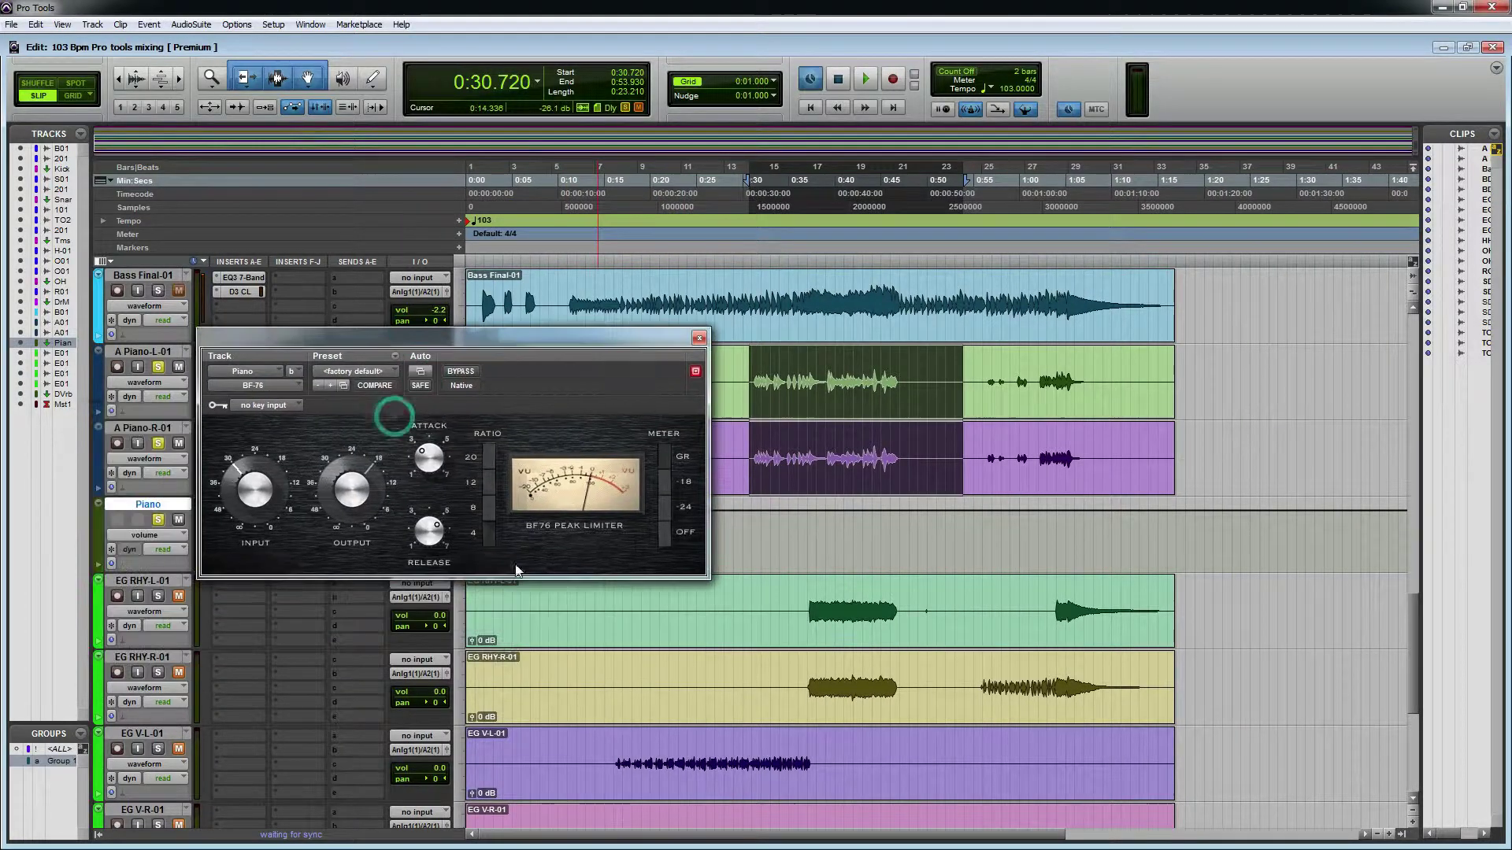
key("space")
left_click_drag(353, 498, 343, 512)
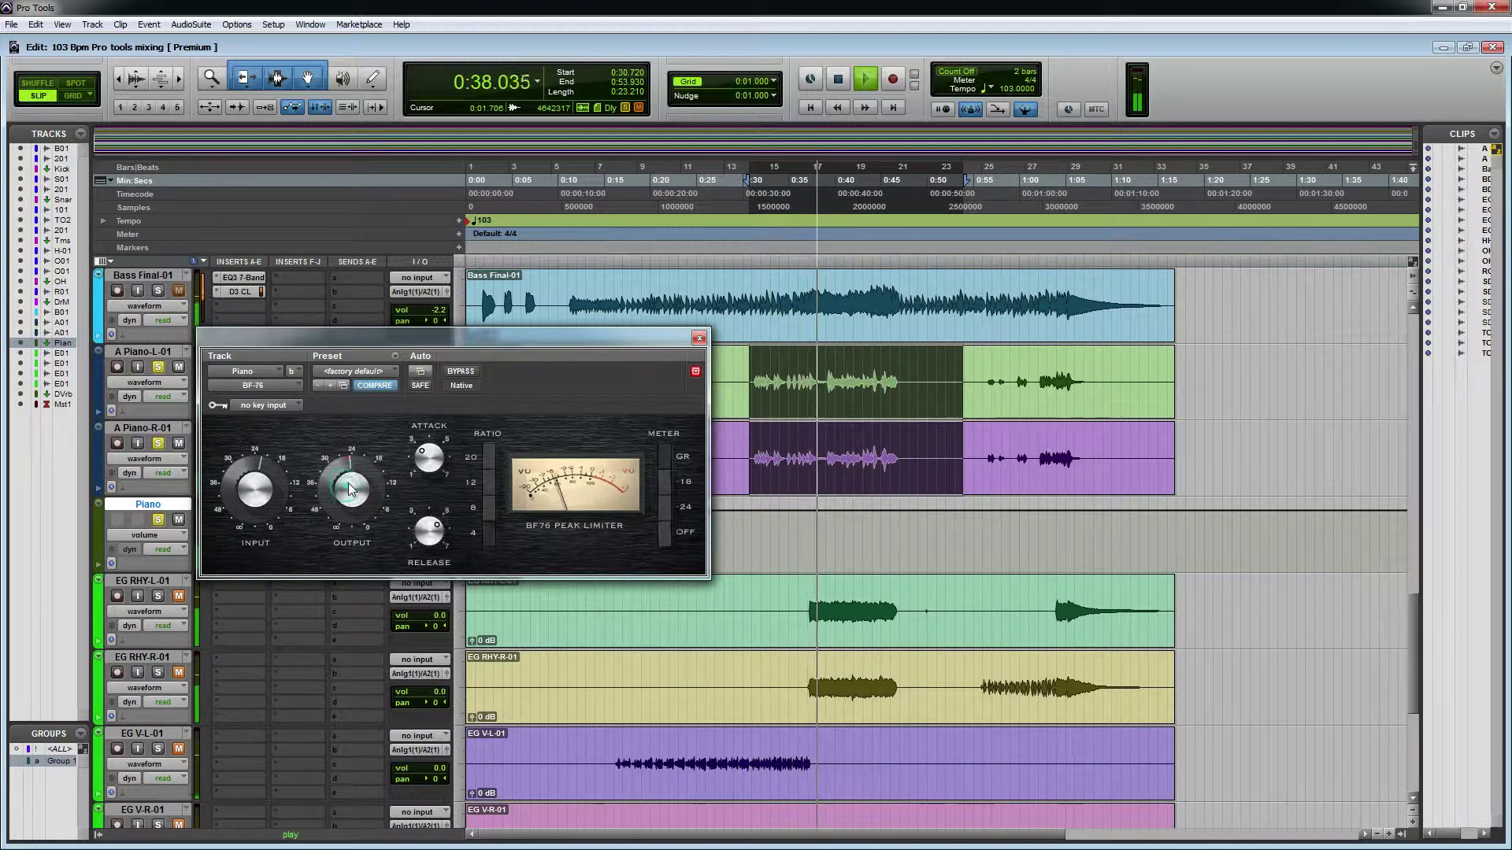
key("space")
key("space")
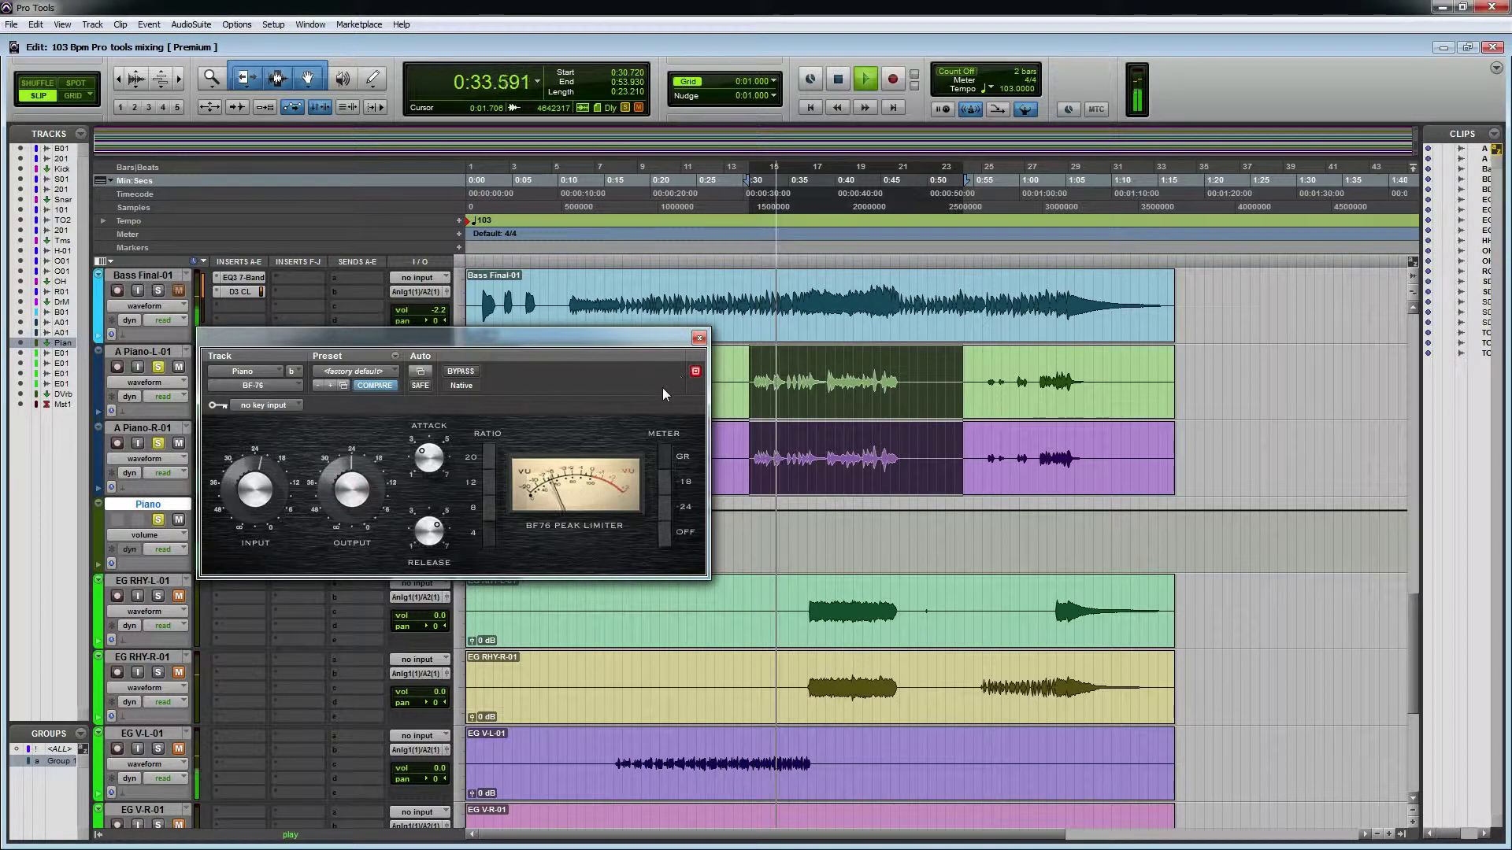
left_click(698, 338)
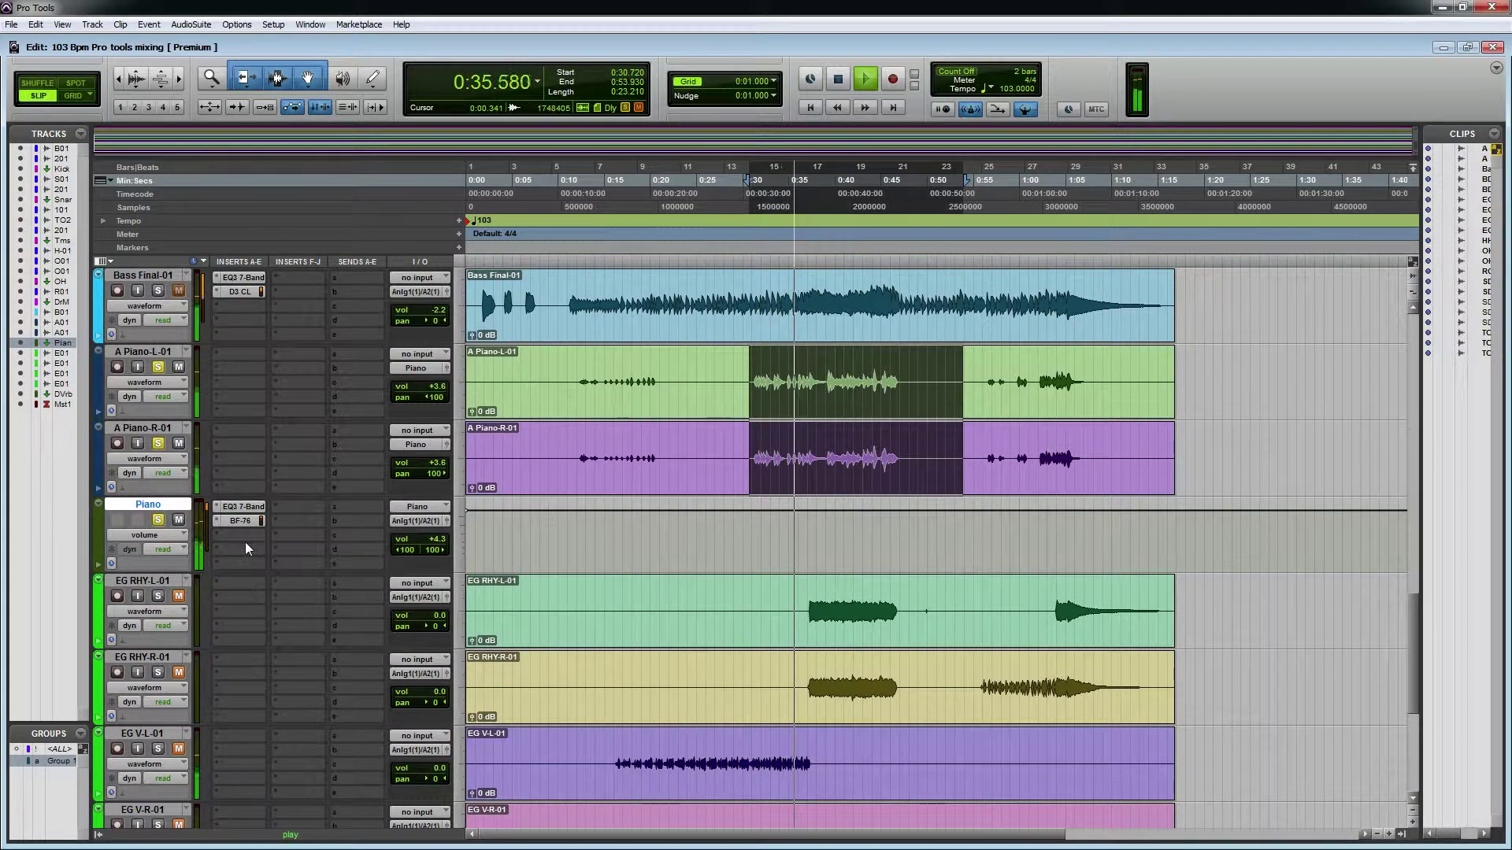
Unsolo the two piano tracks and play the piano clips from 0:11 to 0:54.
key("ctrl+j")
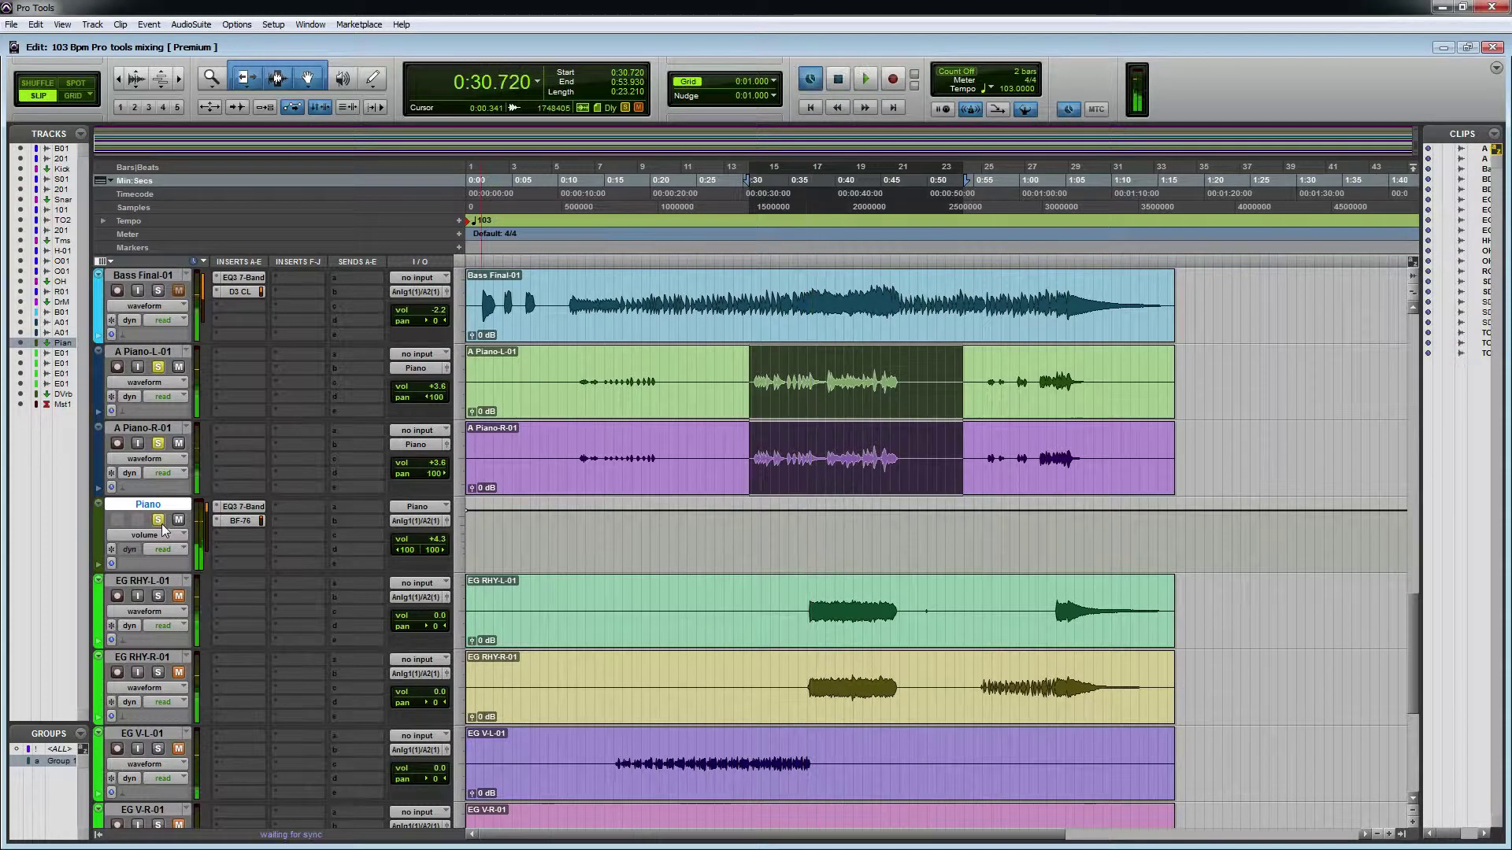
left_click(158, 443)
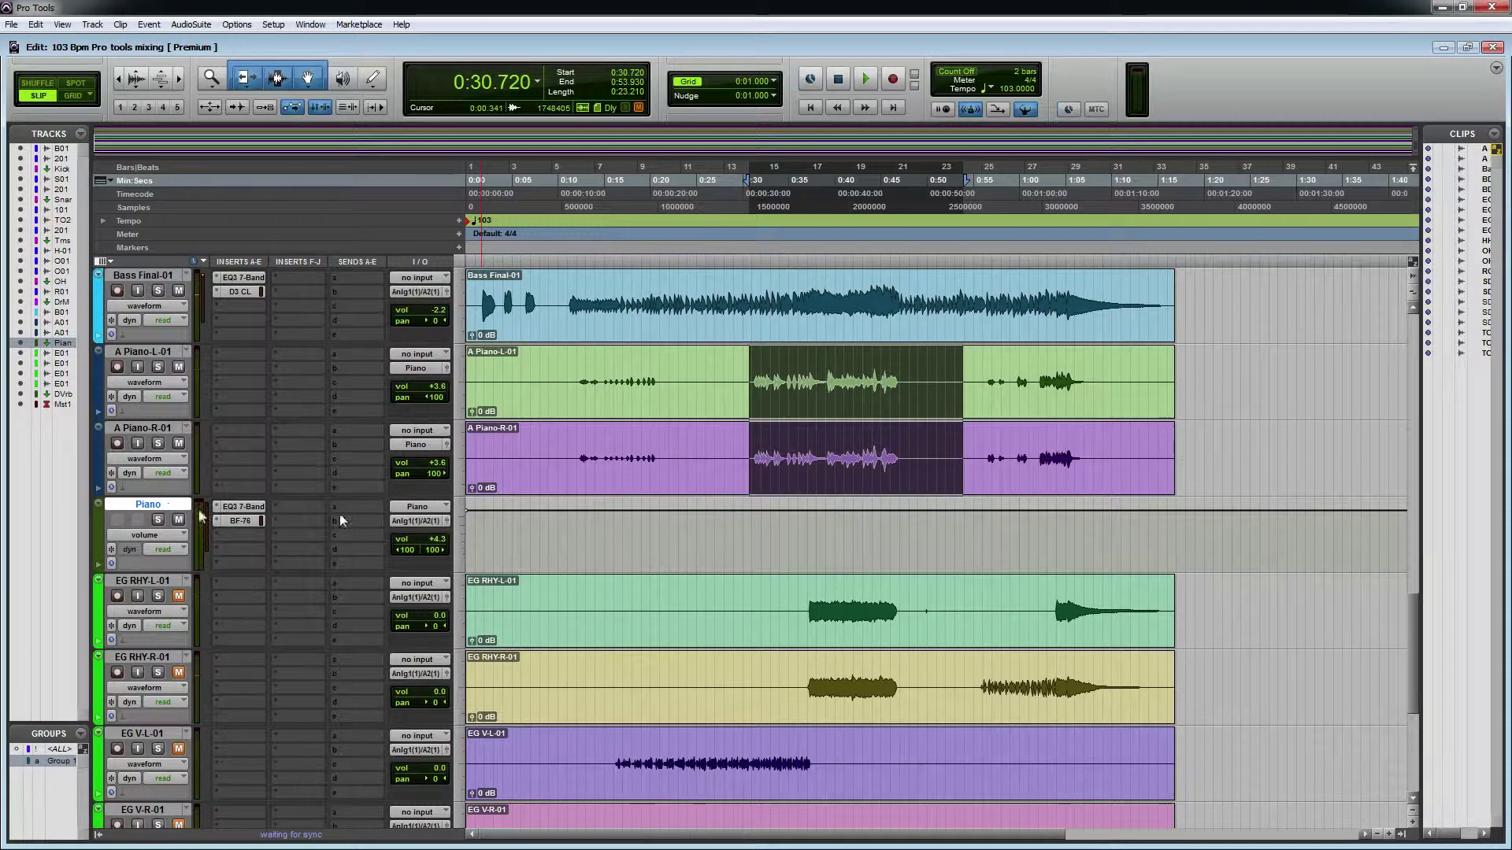
double_click(725, 387)
key("space")
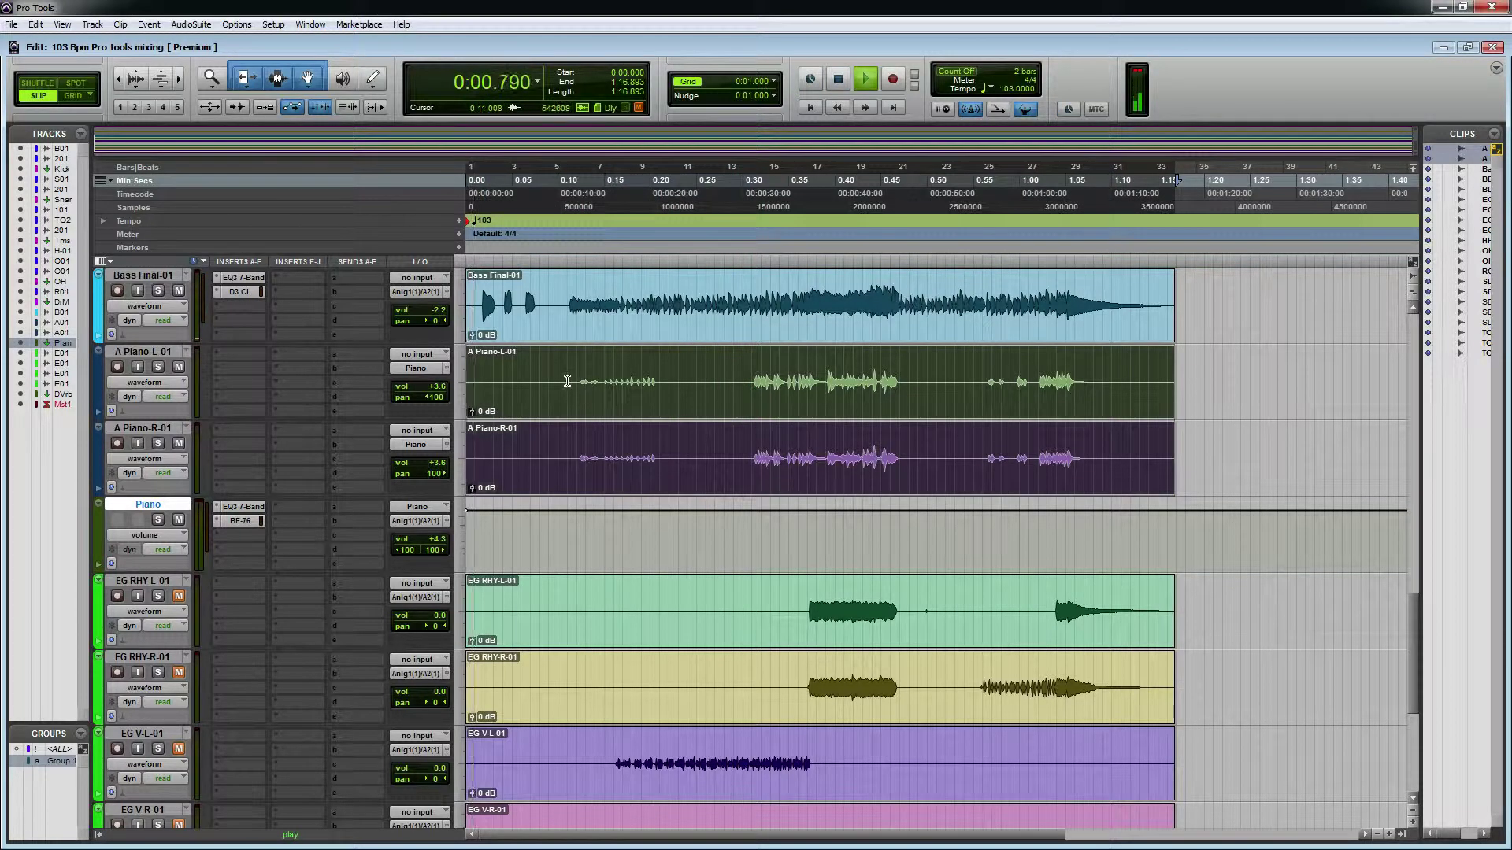
left_click_drag(567, 382, 967, 475)
key("ctrl+j")
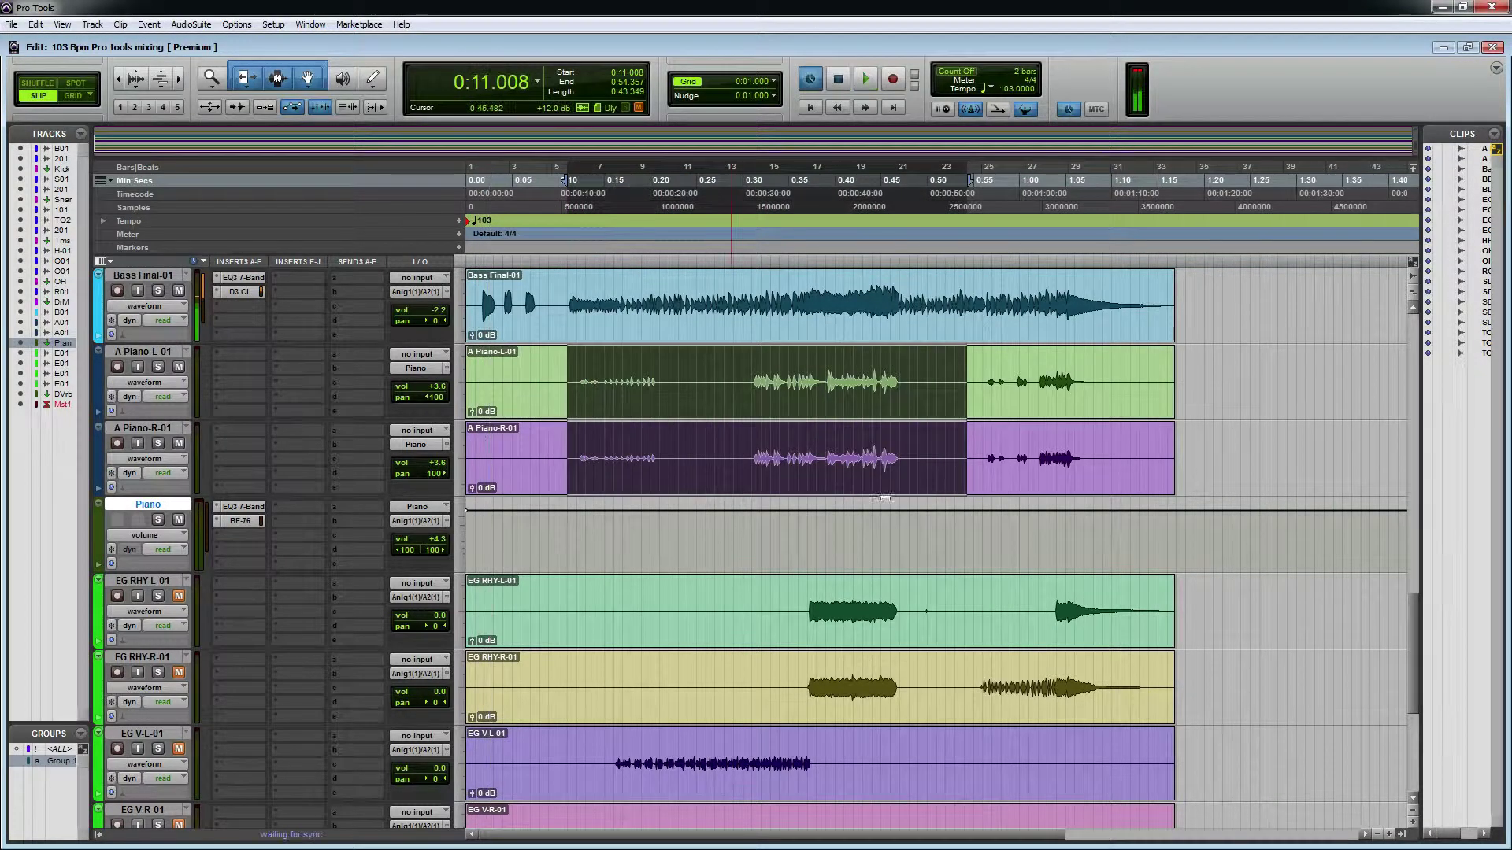
key("space")
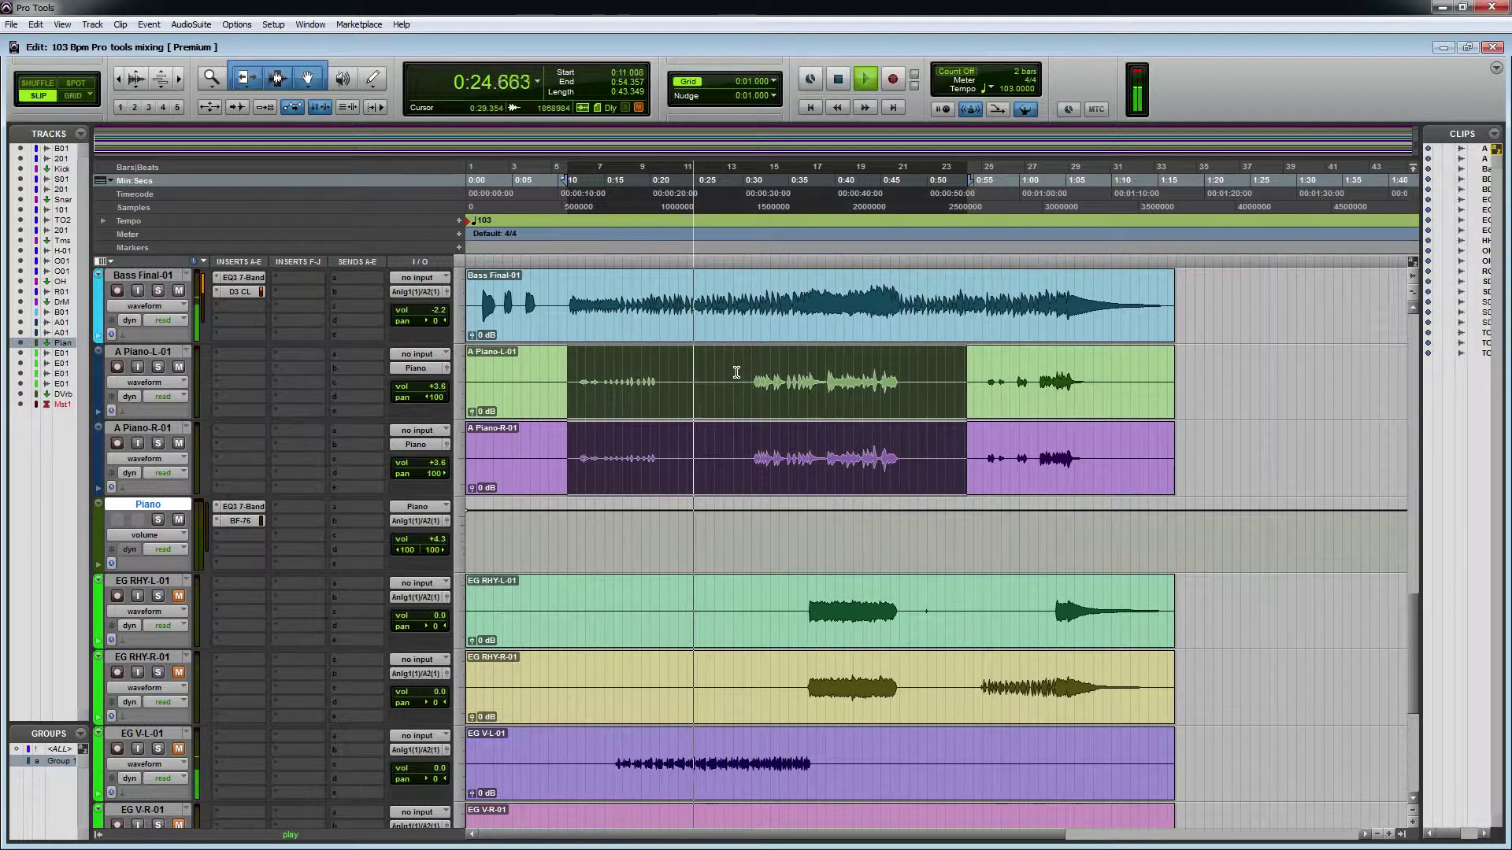
Audition the BD kick clips from 0:20.8 to 0:32.
scroll(736, 372, "up", 15)
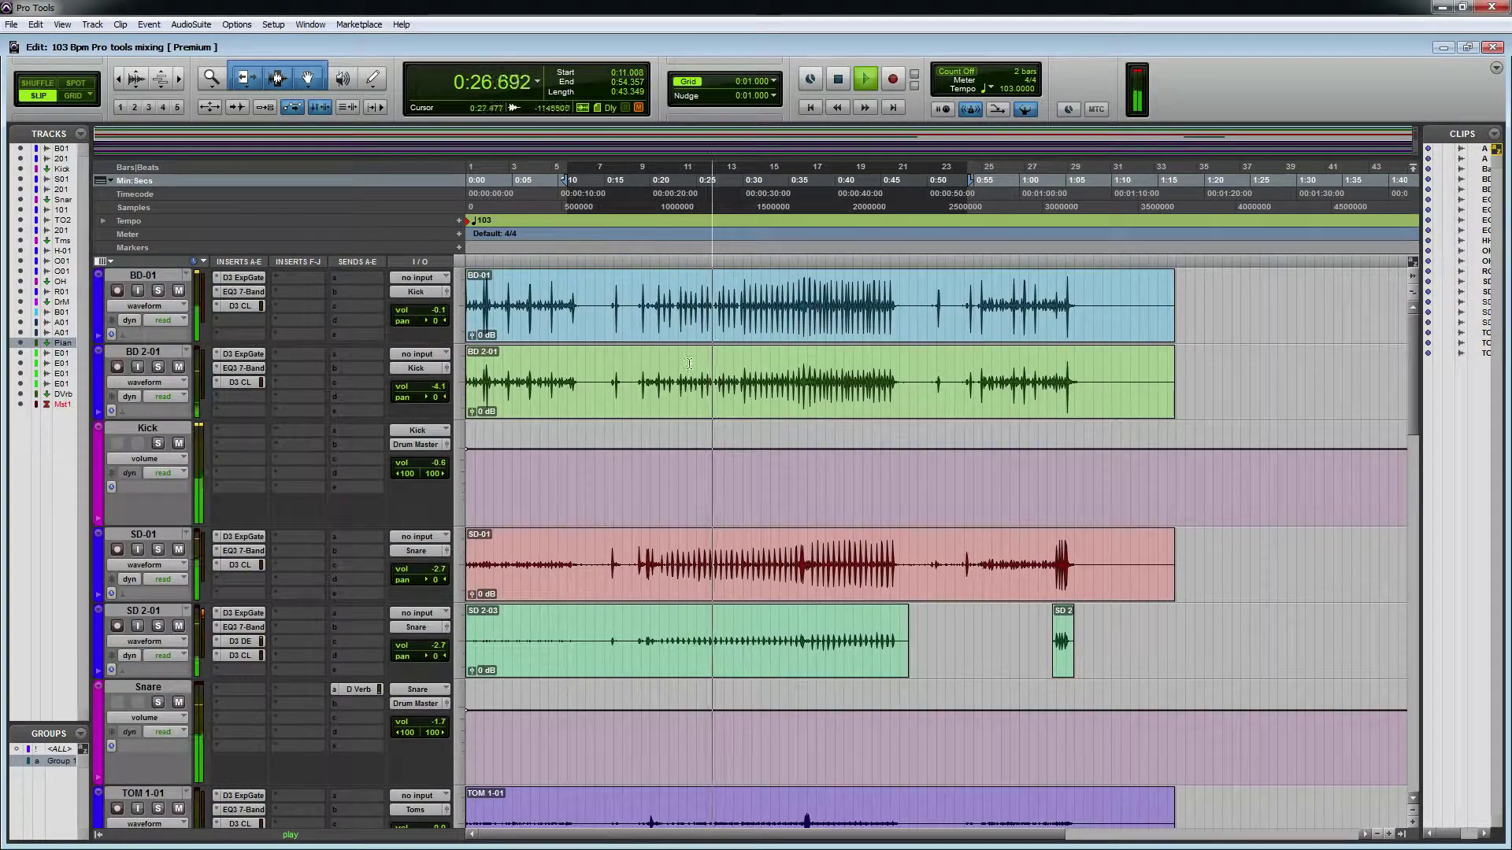
key("space")
left_click_drag(661, 370, 762, 373)
key("space")
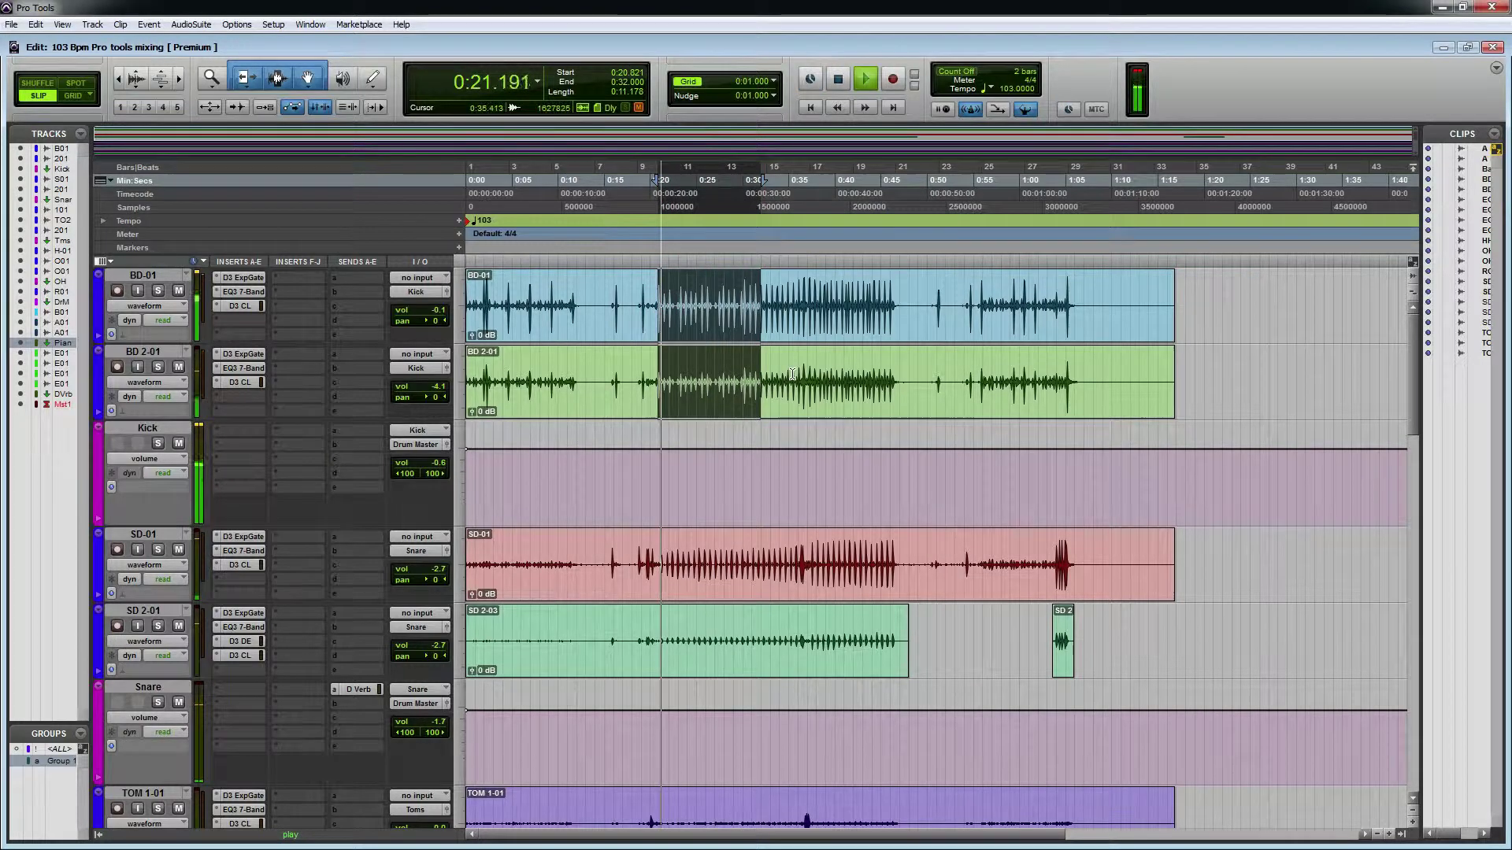
key("ctrl+j")
key("space")
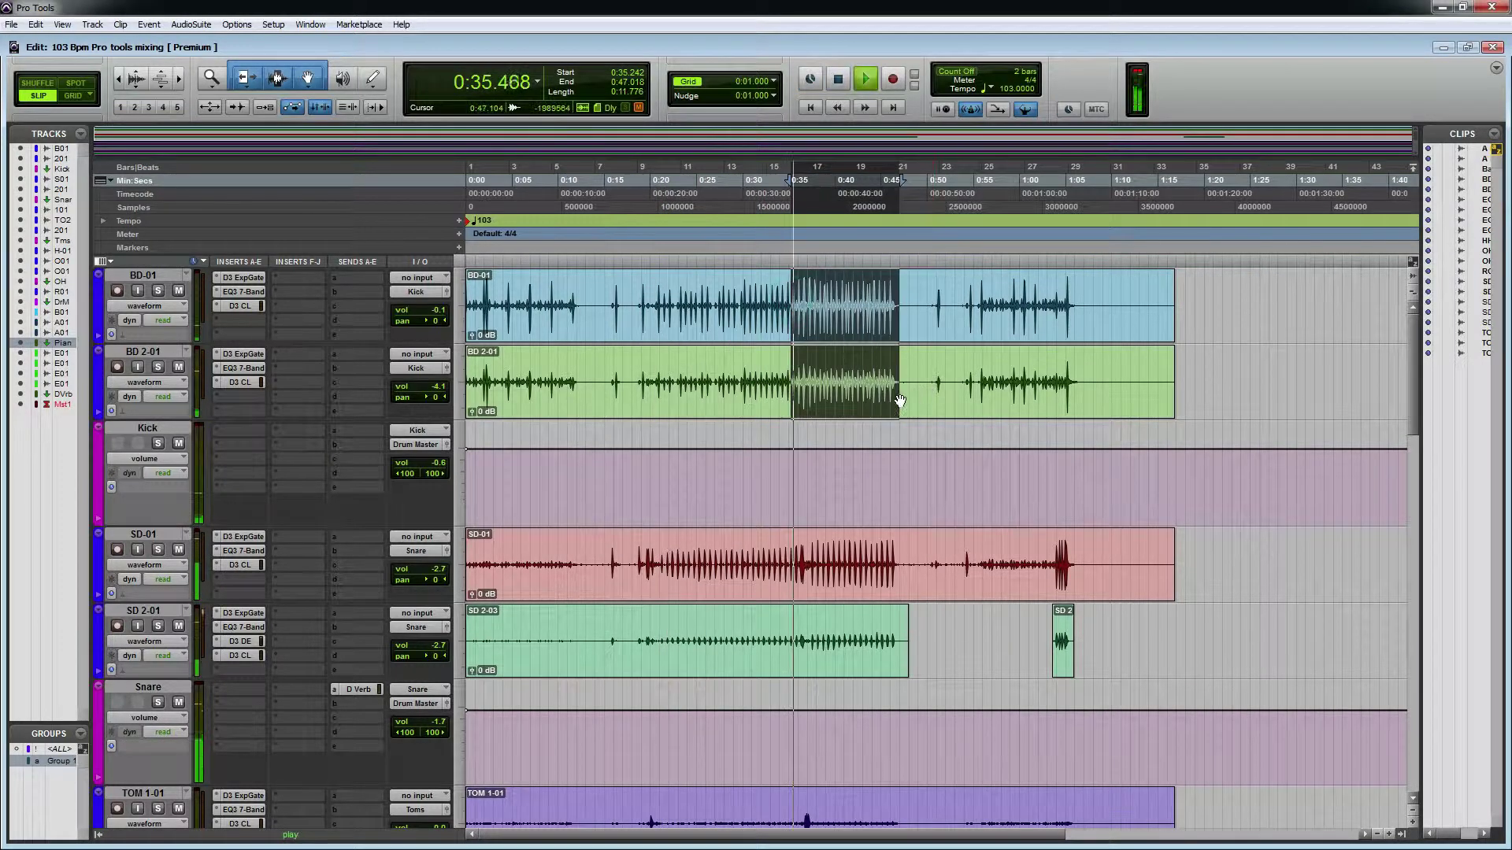
Audition 0:34 to 0:47.6 on the BD kick clips, zoomed in around that selection.
scroll(976, 420, "up", 2)
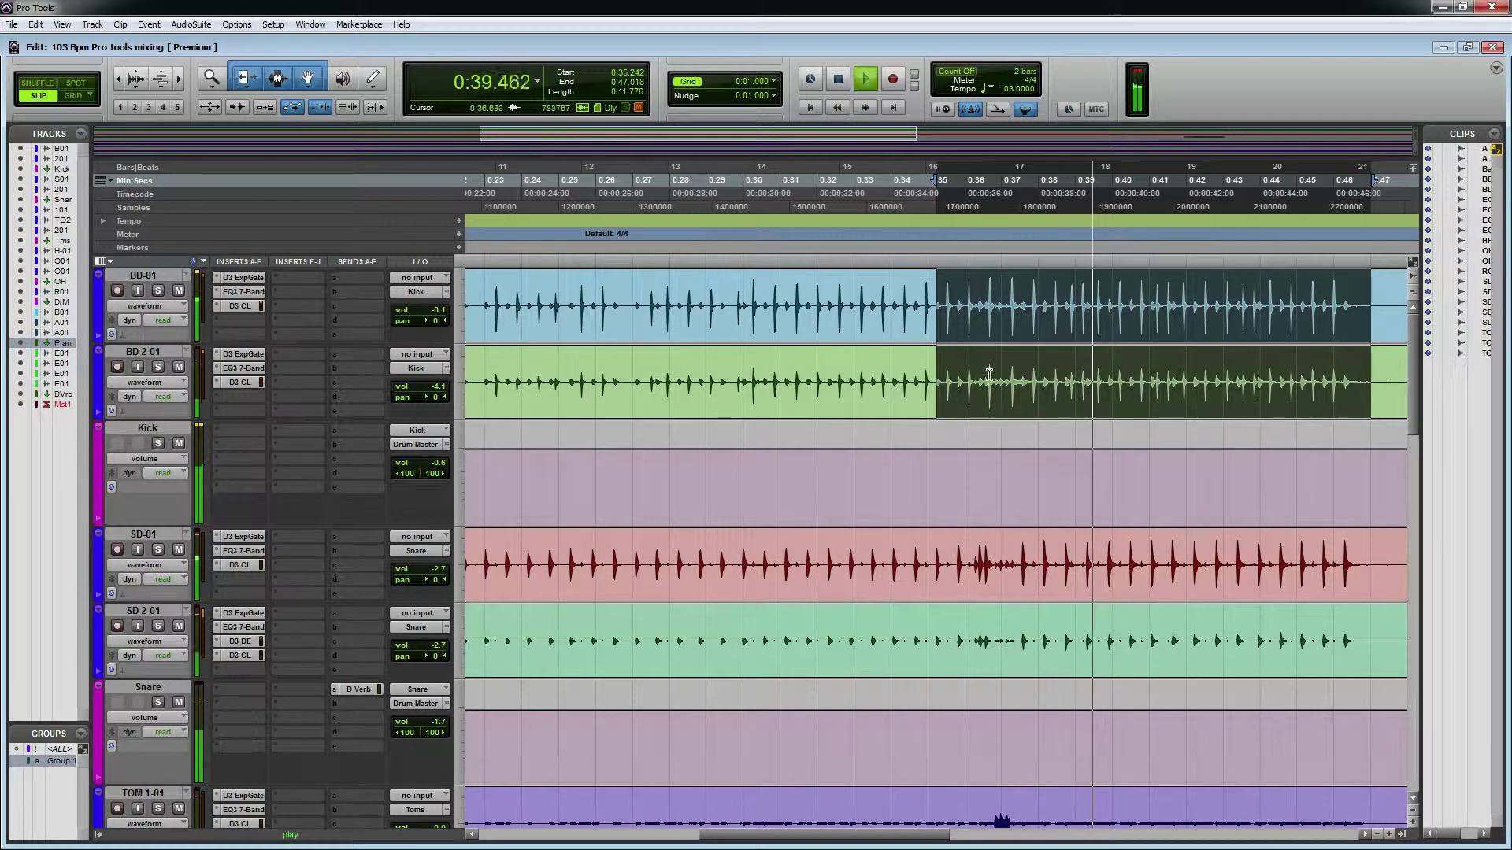
scroll(932, 372, "down", 3)
scroll(878, 376, "up", 2)
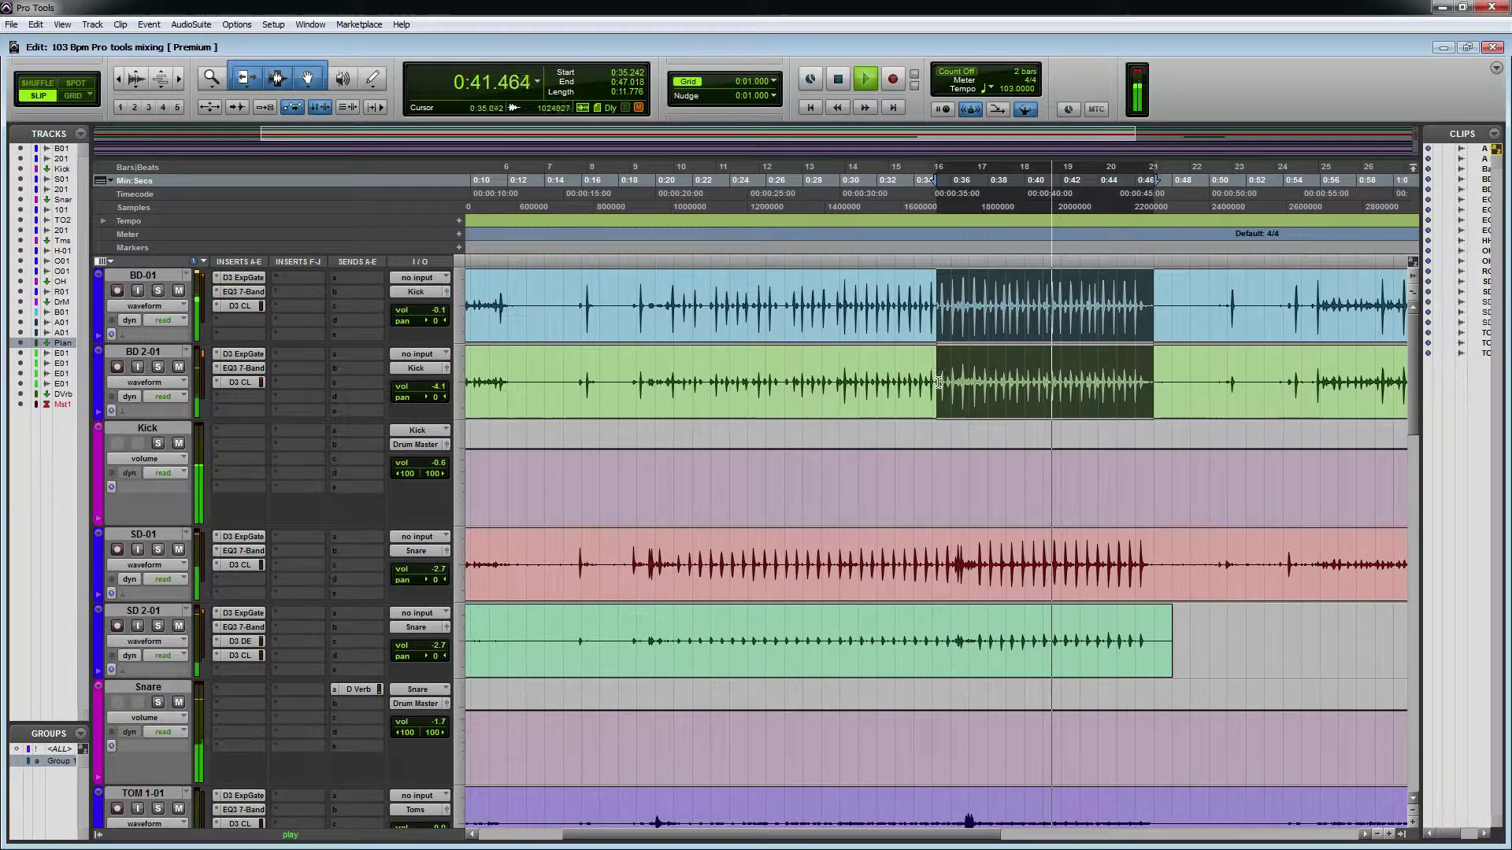
key("space")
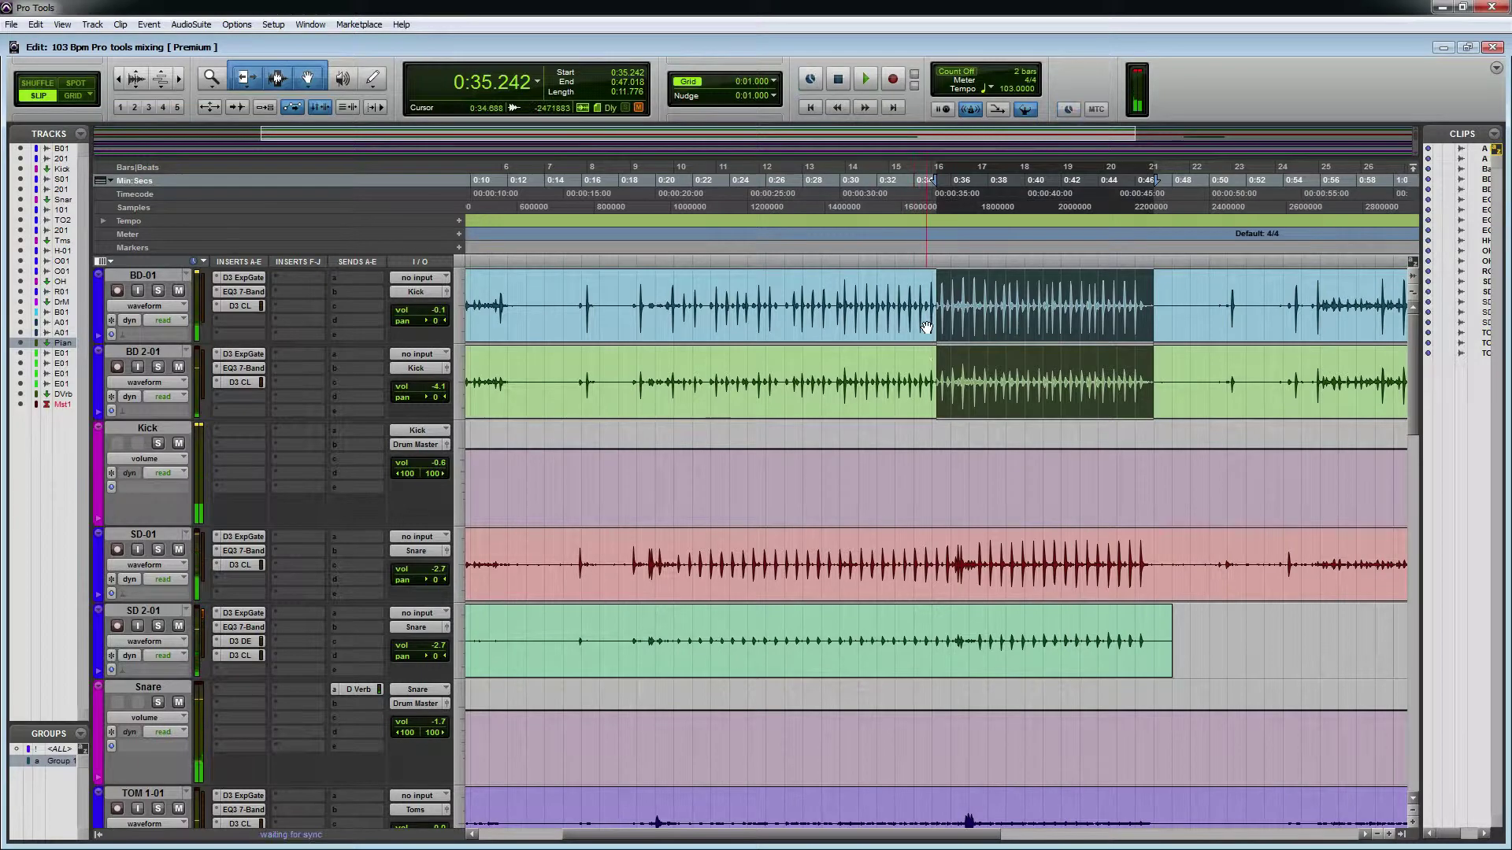
left_click_drag(916, 305, 1165, 370)
key("space")
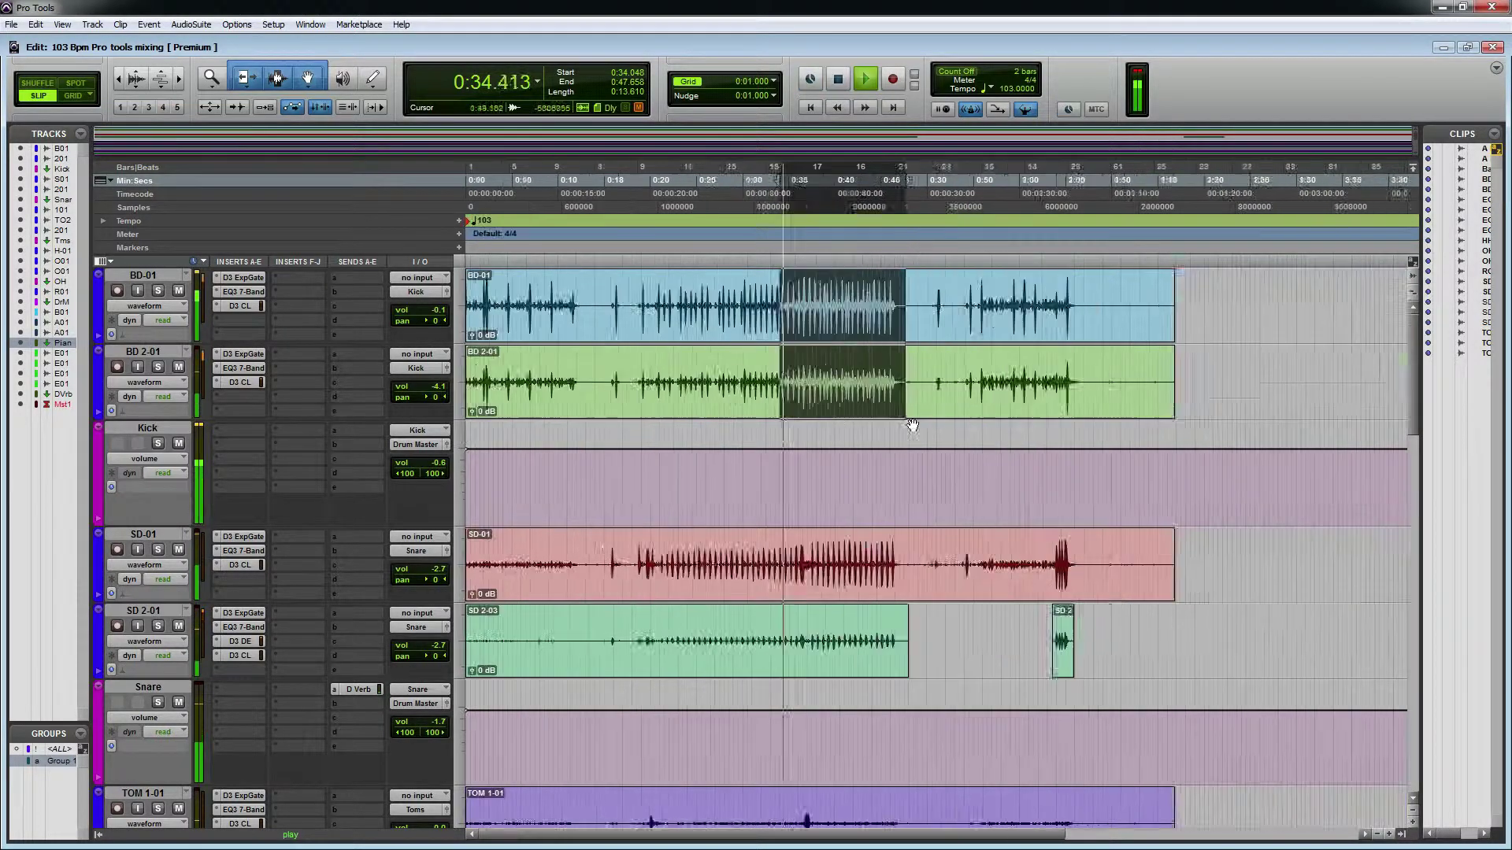
key("ctrl+]")
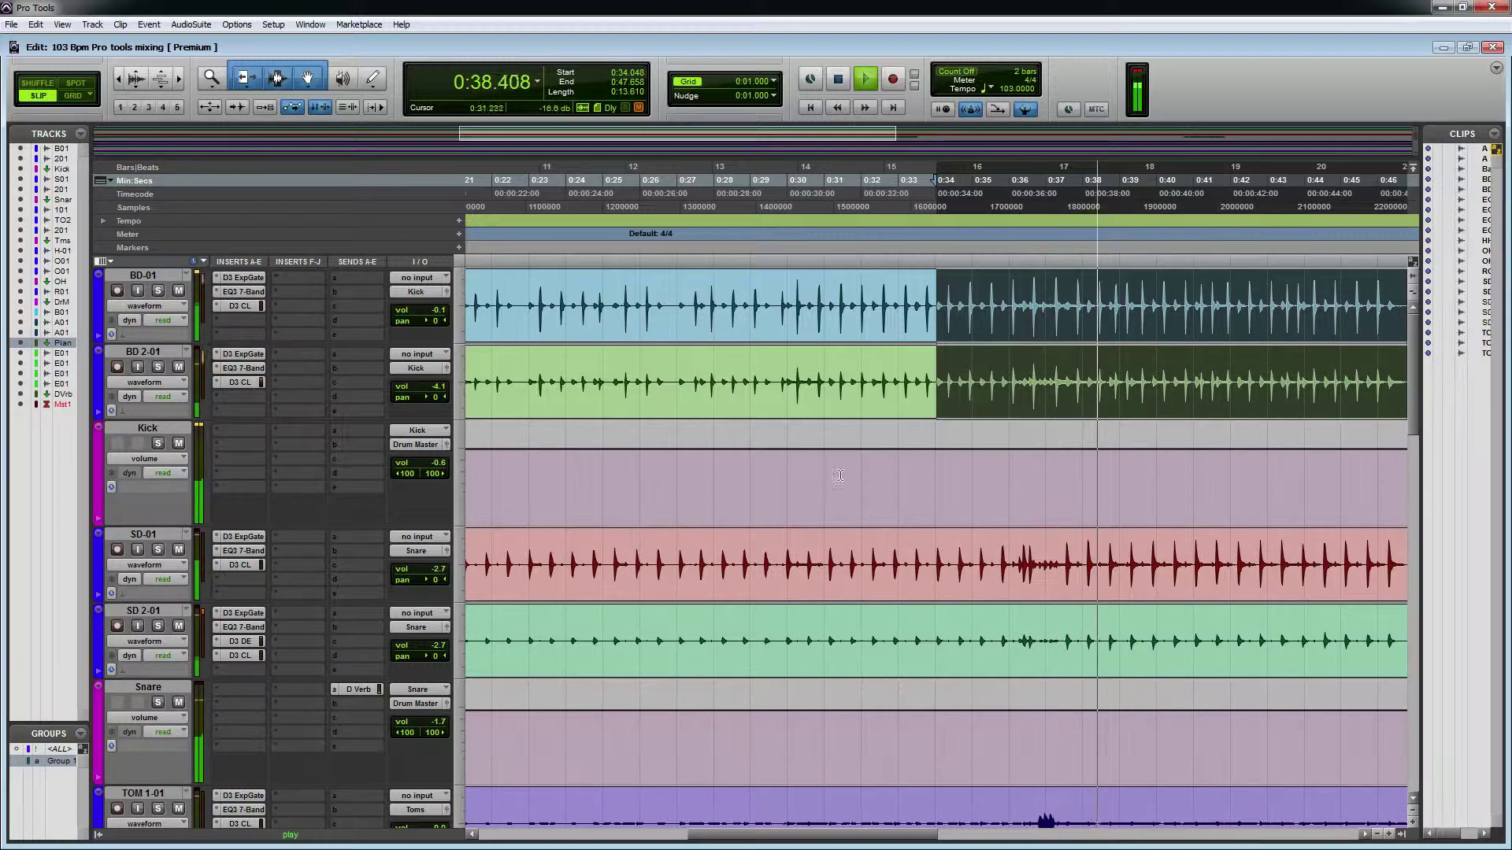
key("ctrl+j")
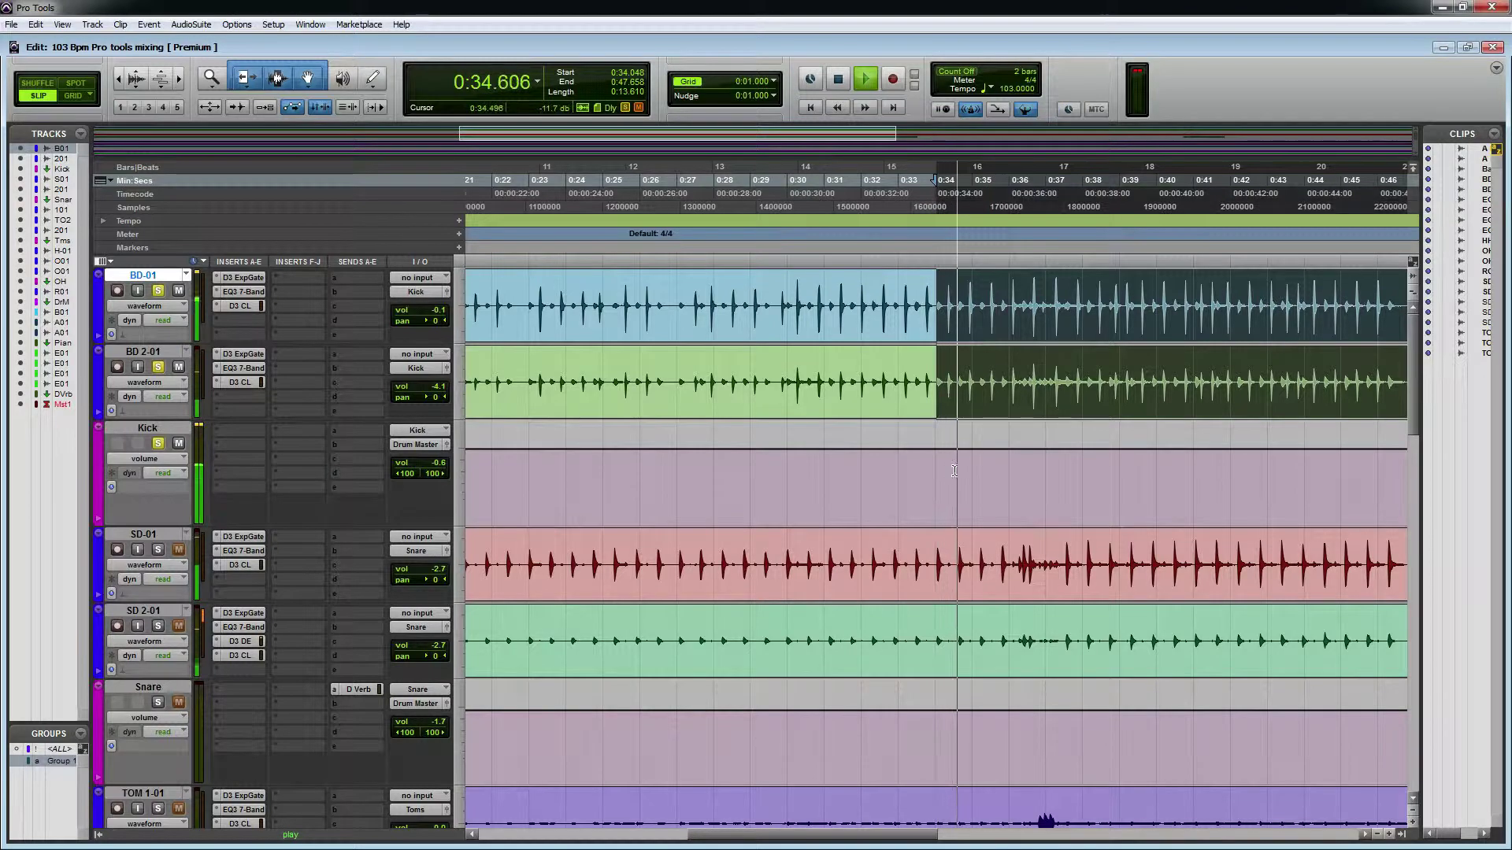
Play the short kick section from 0:36.1 to 0:40.7.
scroll(564, 484, "down", 1)
scroll(564, 484, "down", 10)
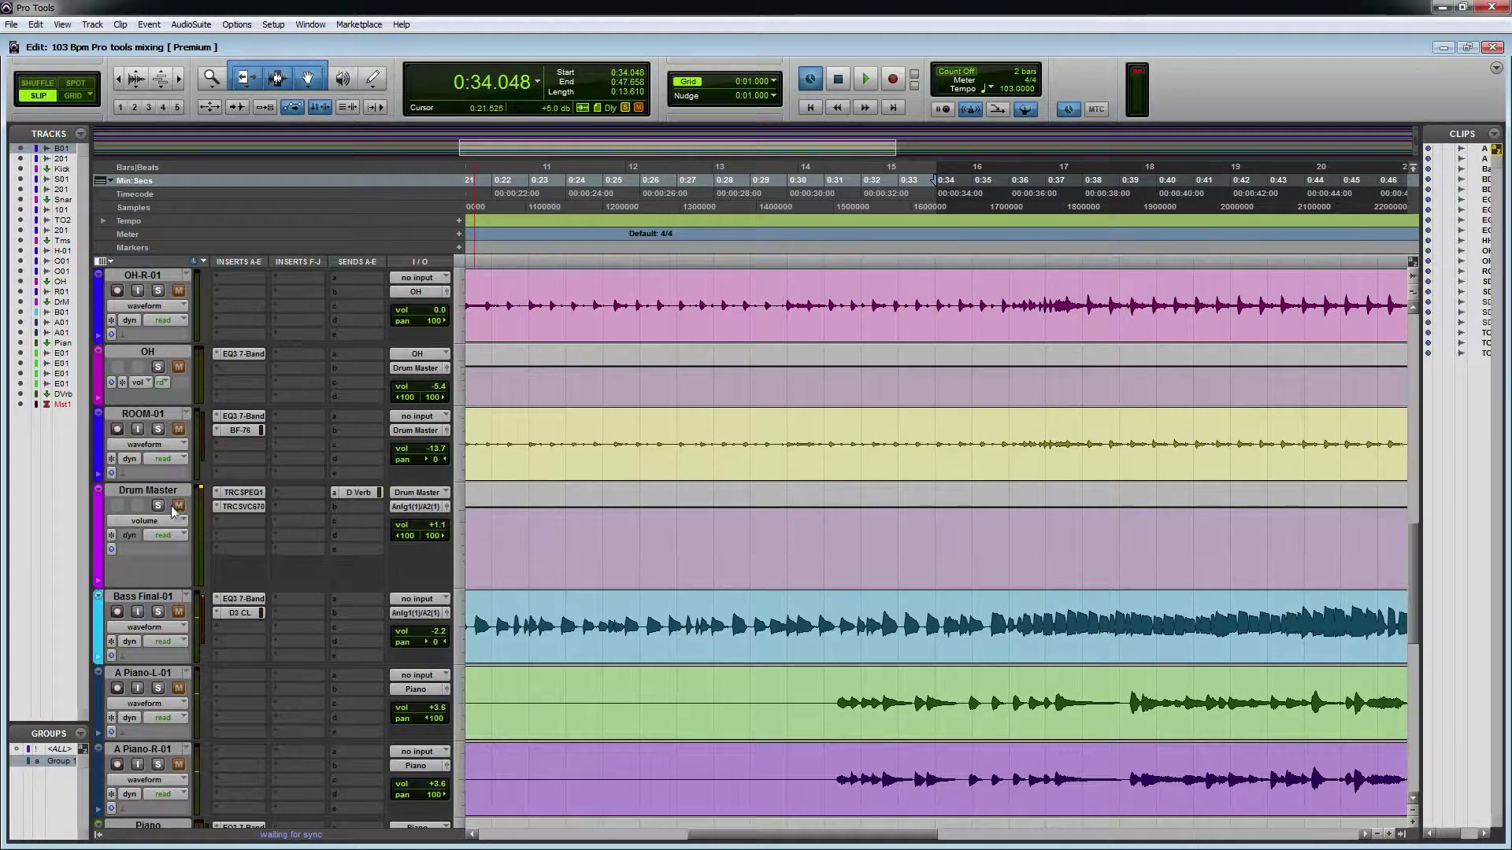
key("space")
scroll(891, 363, "up", 11)
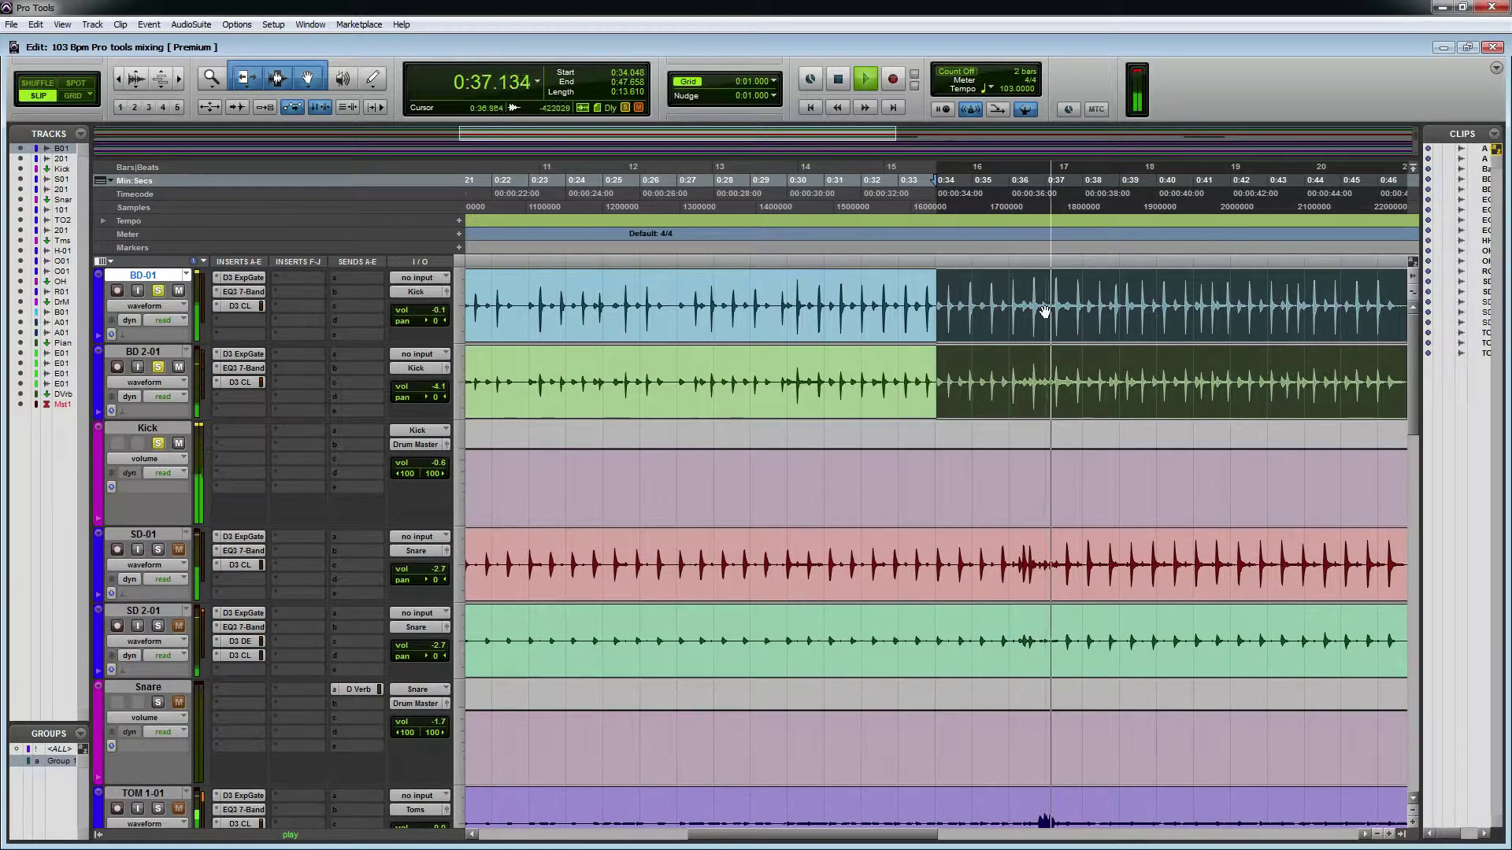
key("ctrl+j")
left_click(1013, 305)
left_click_drag(1014, 307, 1182, 315)
key("space")
key("ctrl+j")
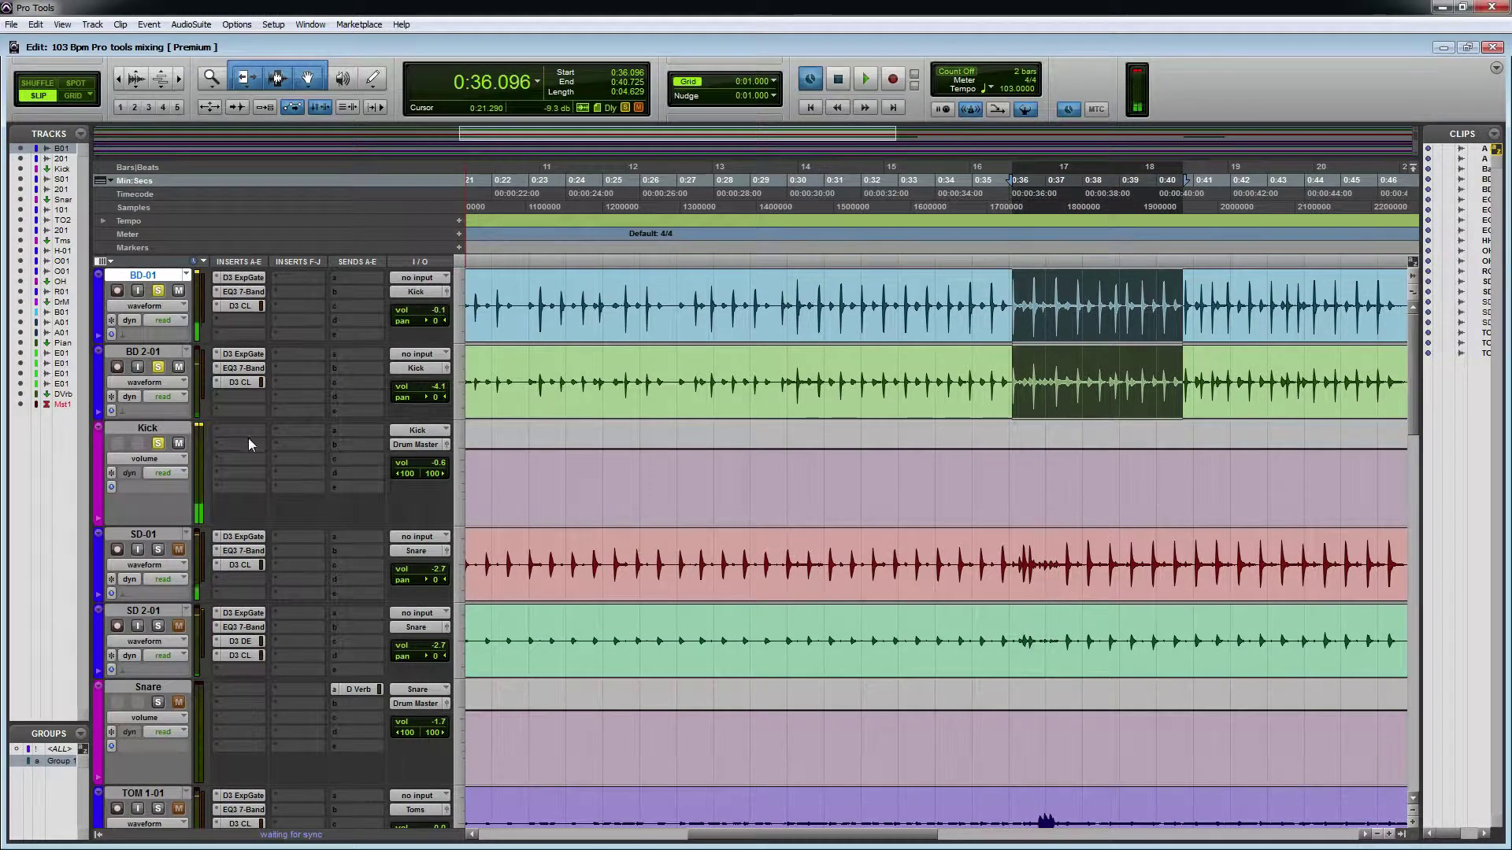
Insert FabFilter Pro-Q 2 on the Kick aux track.
left_click(240, 436)
left_click(228, 437)
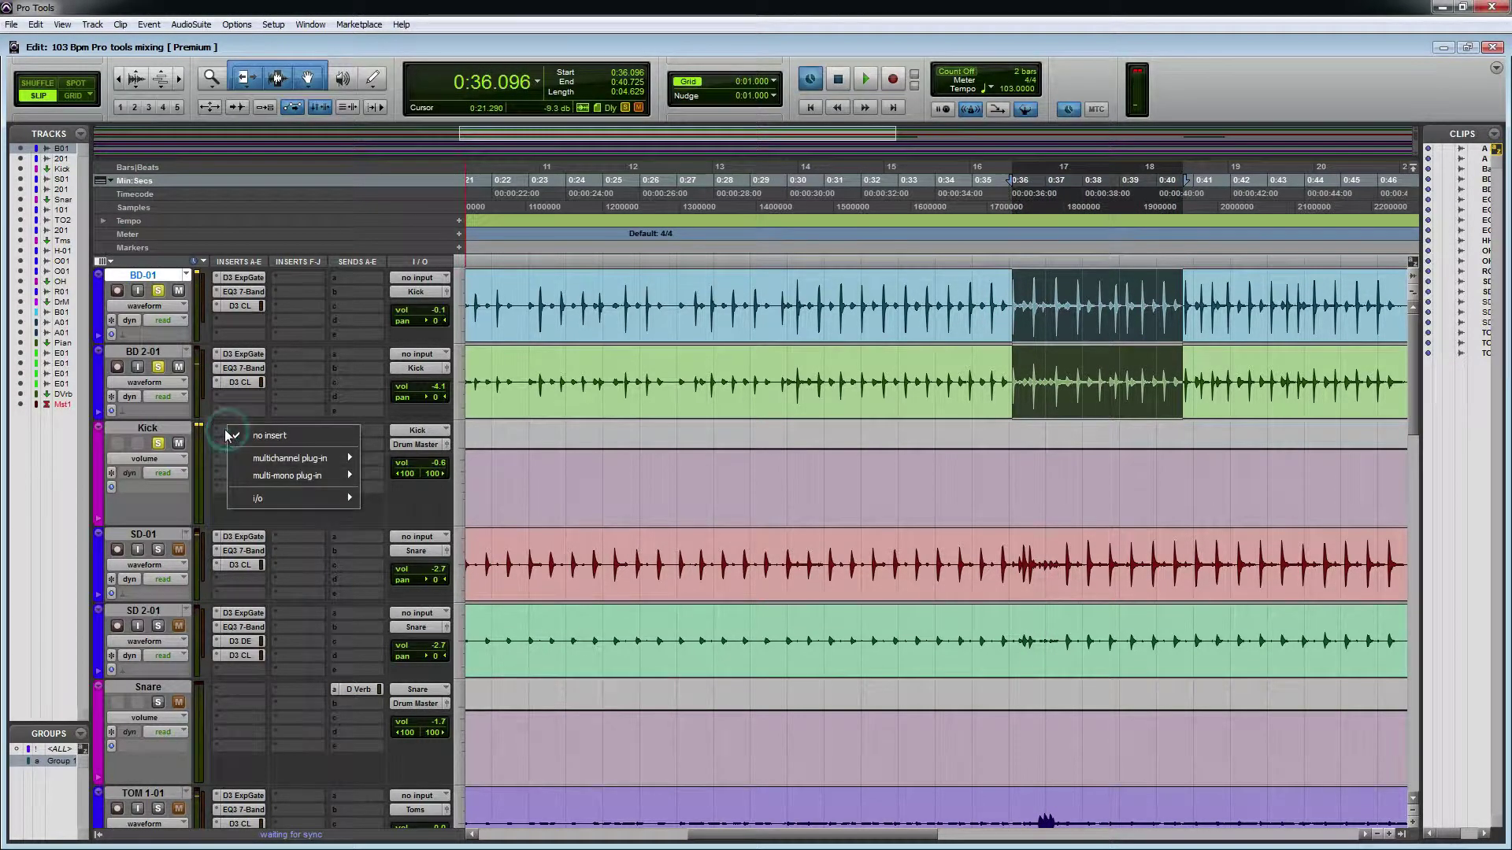
mouse_move(273, 460)
left_click(443, 463)
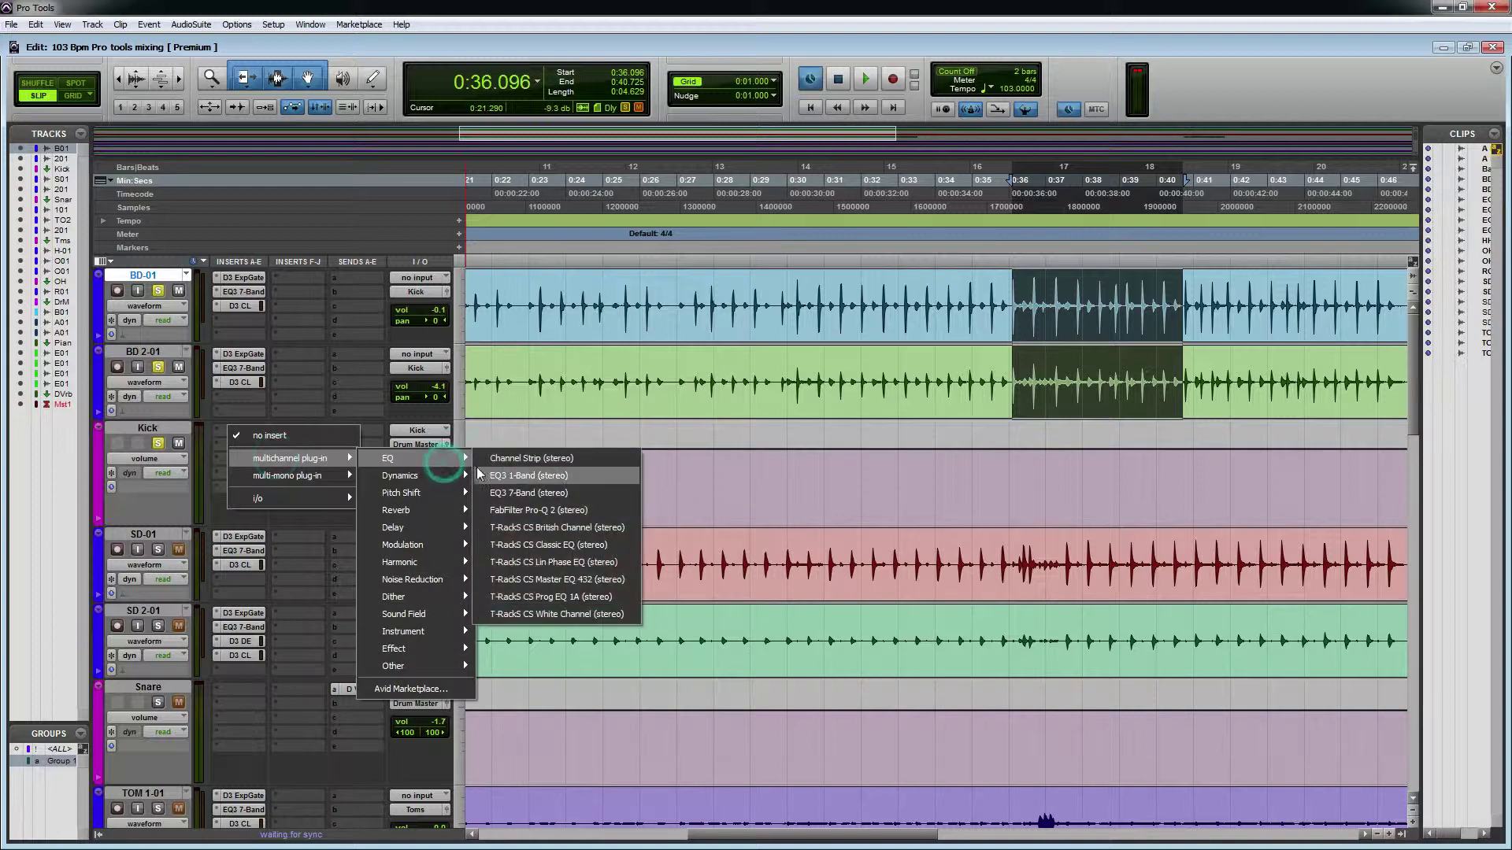
left_click(569, 512)
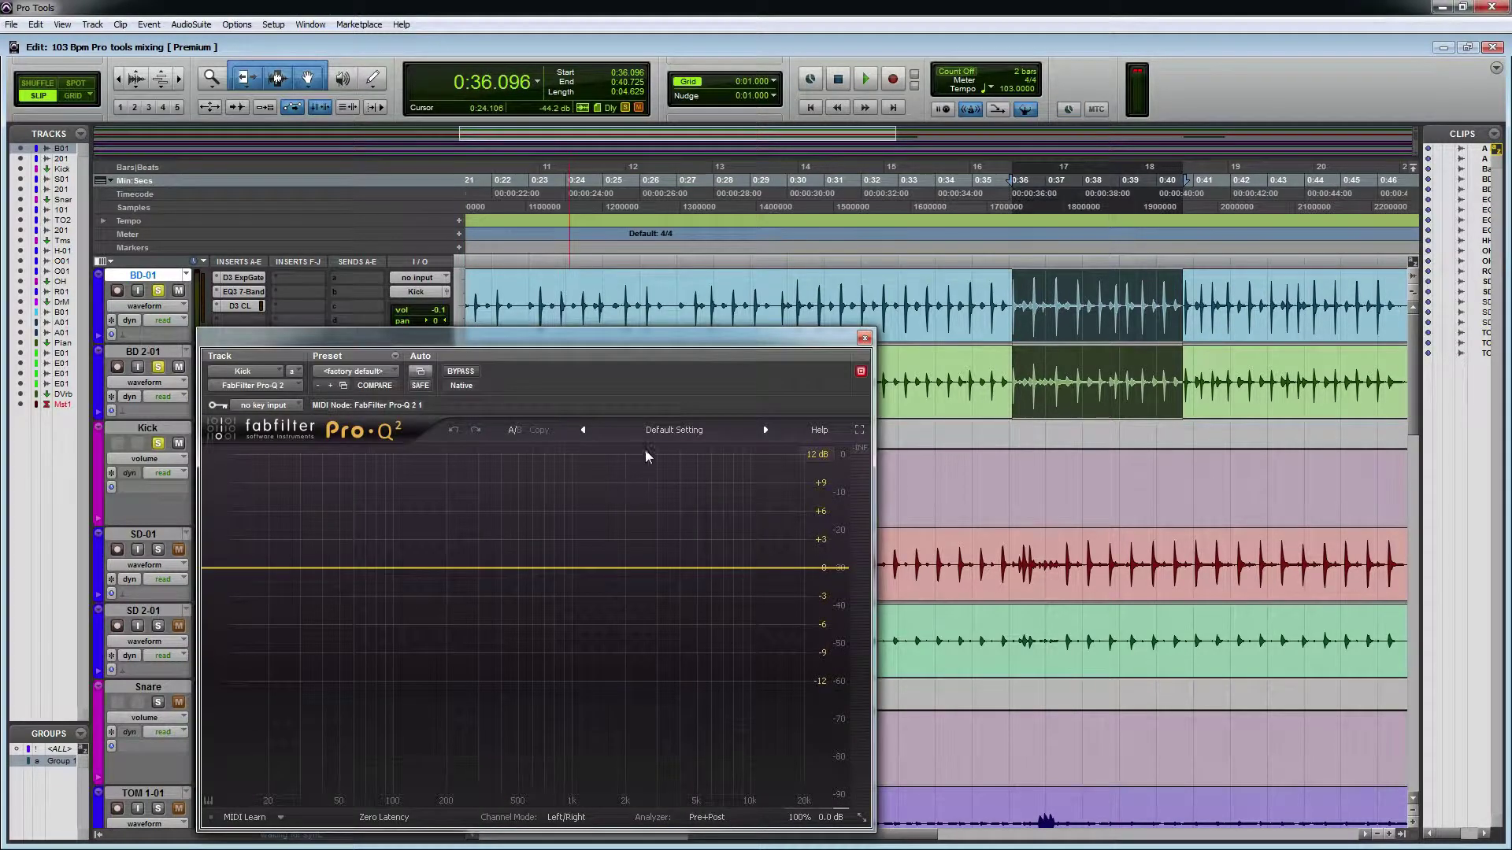
left_click_drag(621, 337, 714, 215)
Create a bell boost around 3.8 kHz and sweep it upward while the kick plays.
left_click_drag(749, 442, 762, 358)
key("space")
scroll(763, 358, "down", 5)
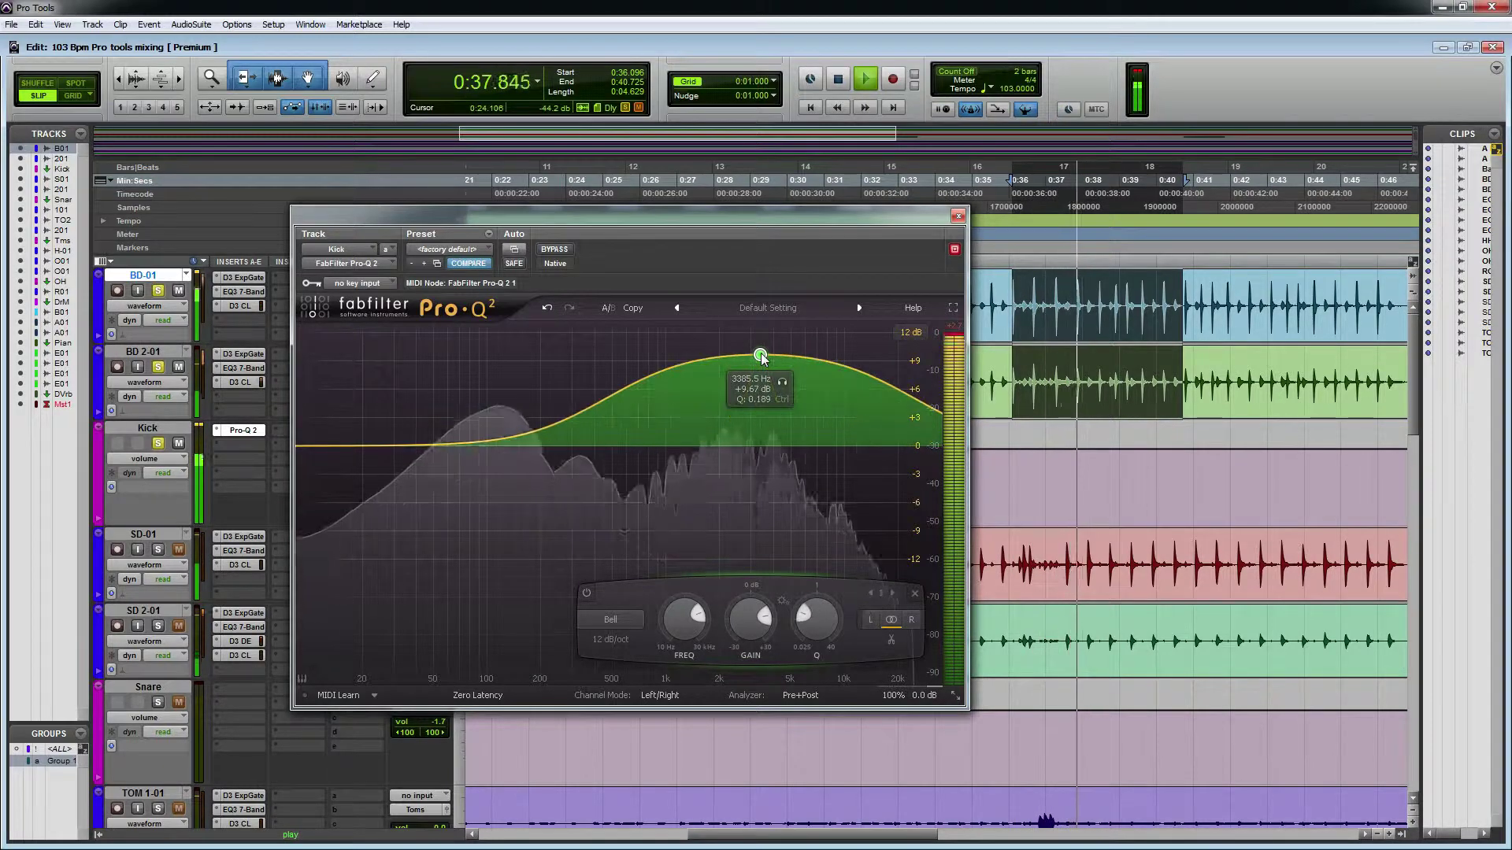
scroll(762, 358, "up", 7)
scroll(762, 359, "down", 4)
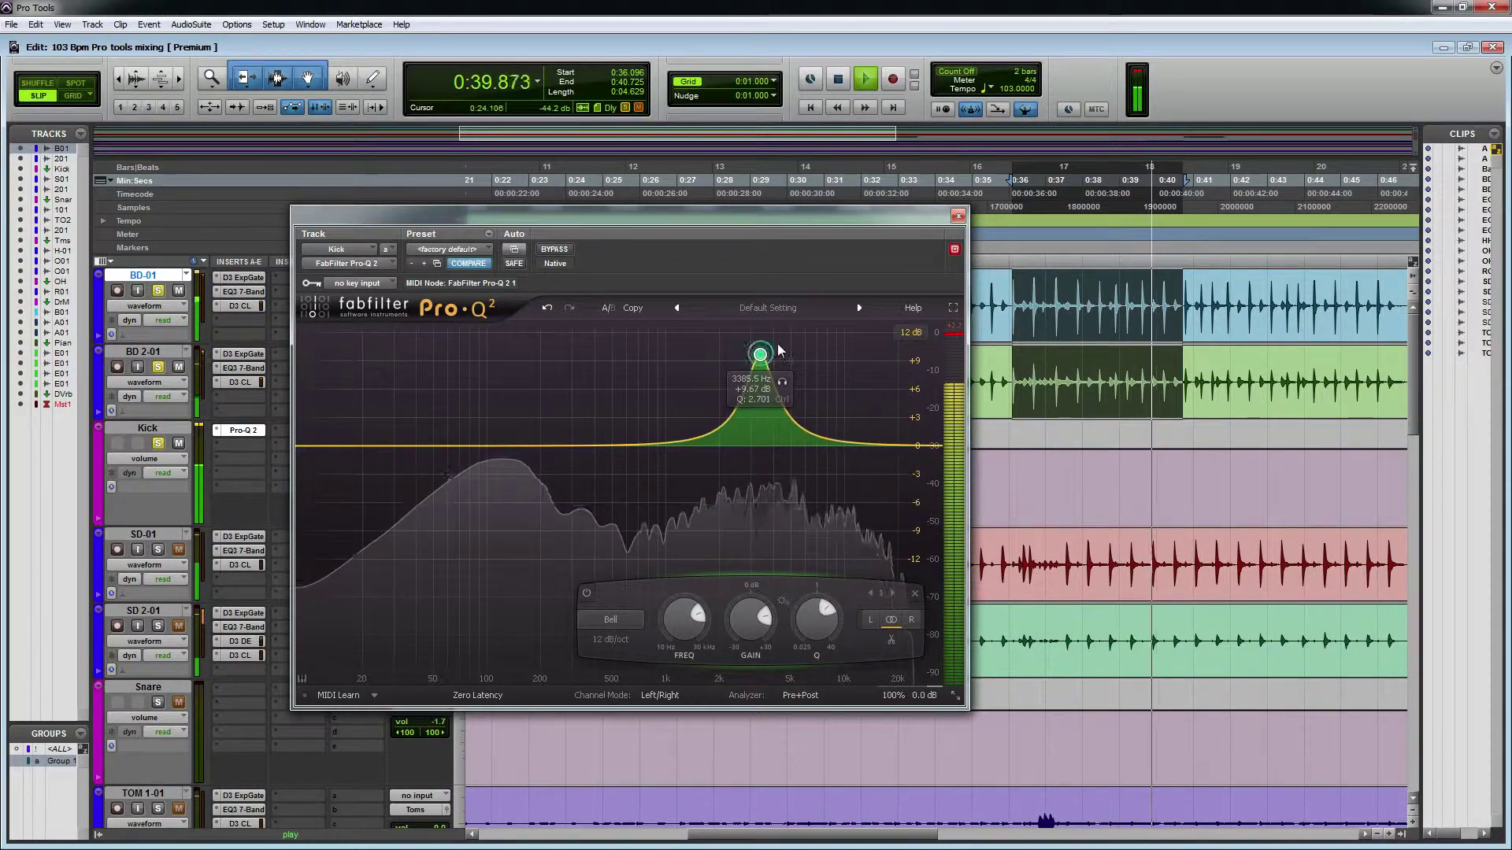
mouse_move(762, 358)
left_mouse_down()
mouse_move(844, 348)
mouse_move(778, 353)
left_mouse_up()
scroll(809, 345, "down", 3)
Loop the kick section to locate the ringing, then pull the band's gain down into a cut.
key("space")
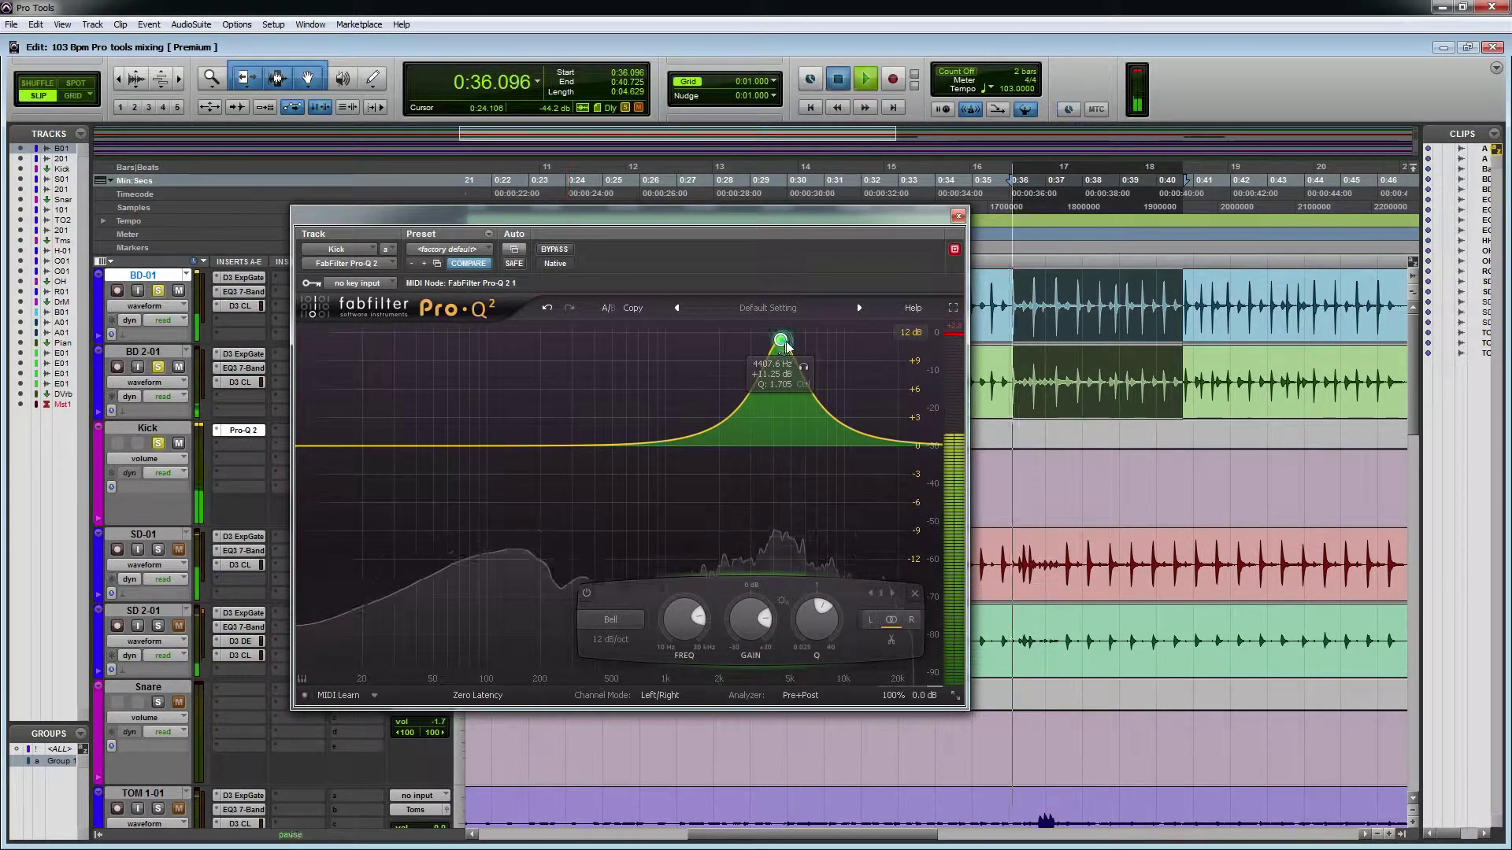
key("space")
key("ctrl+j")
key("space")
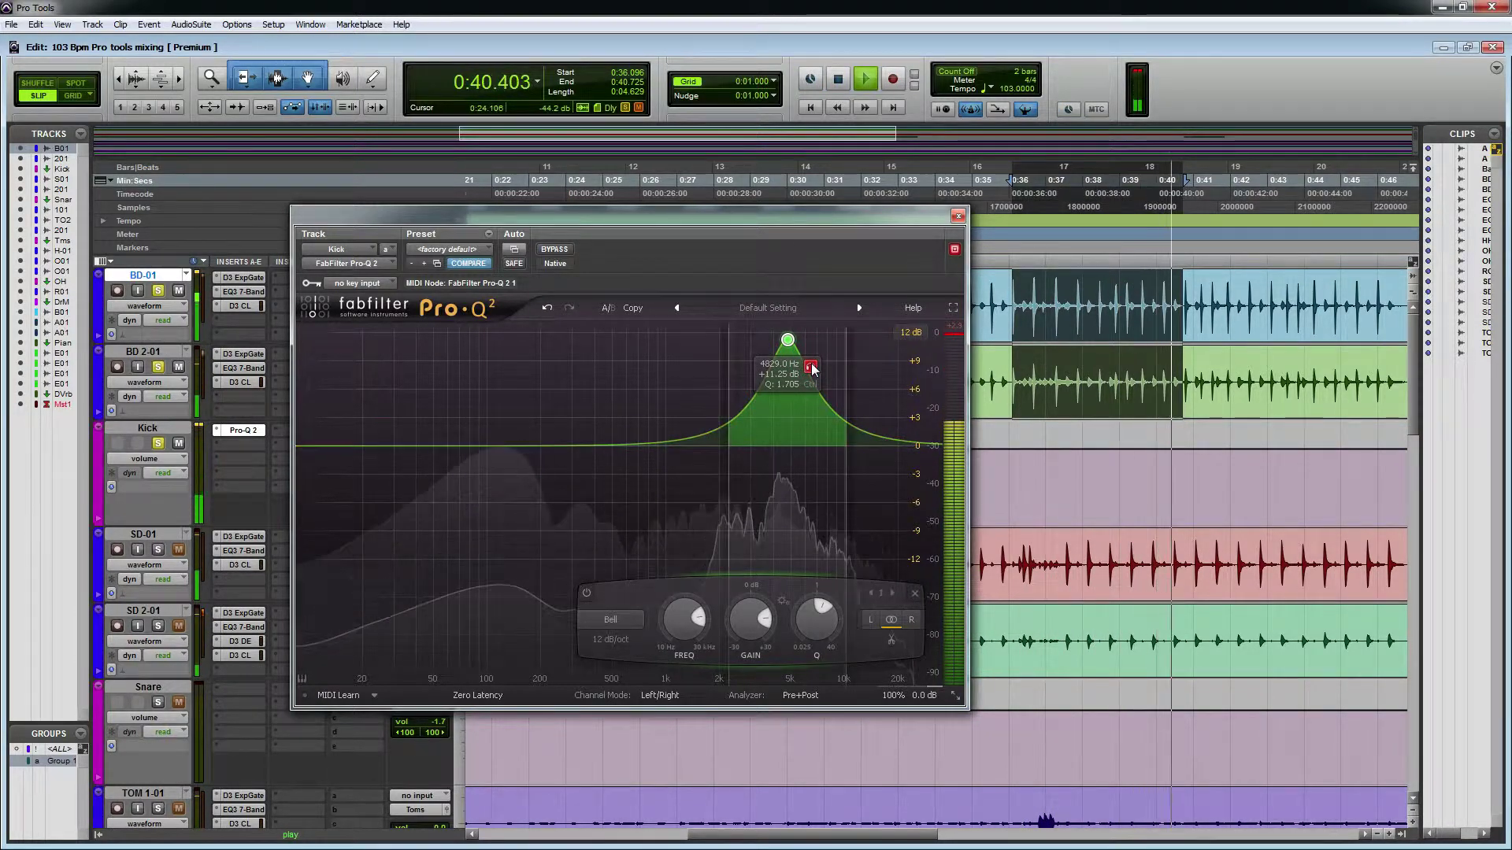
key("space")
key("ctrl+j")
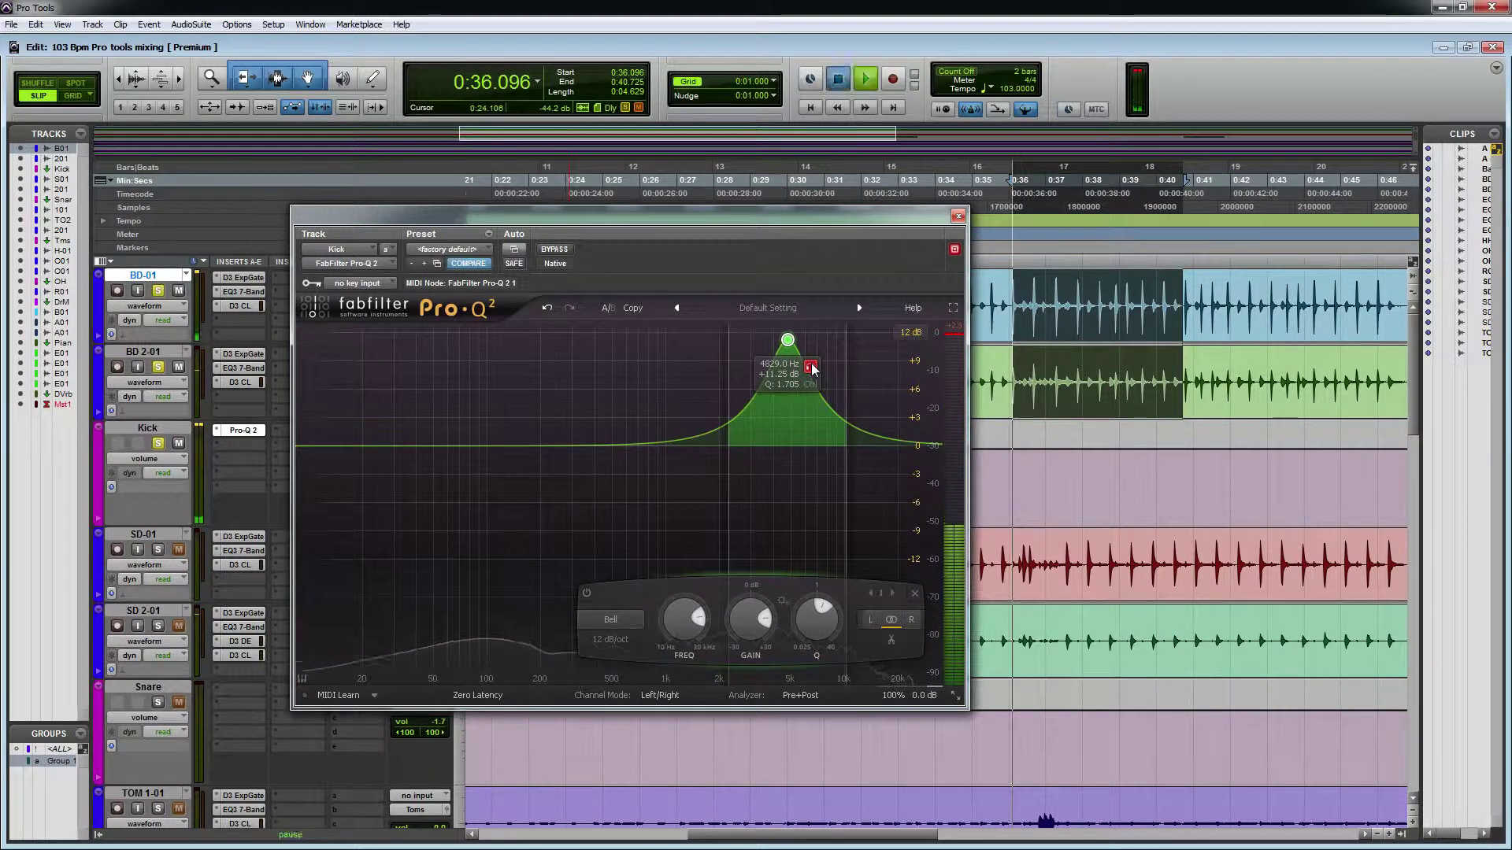
key("ctrl+j")
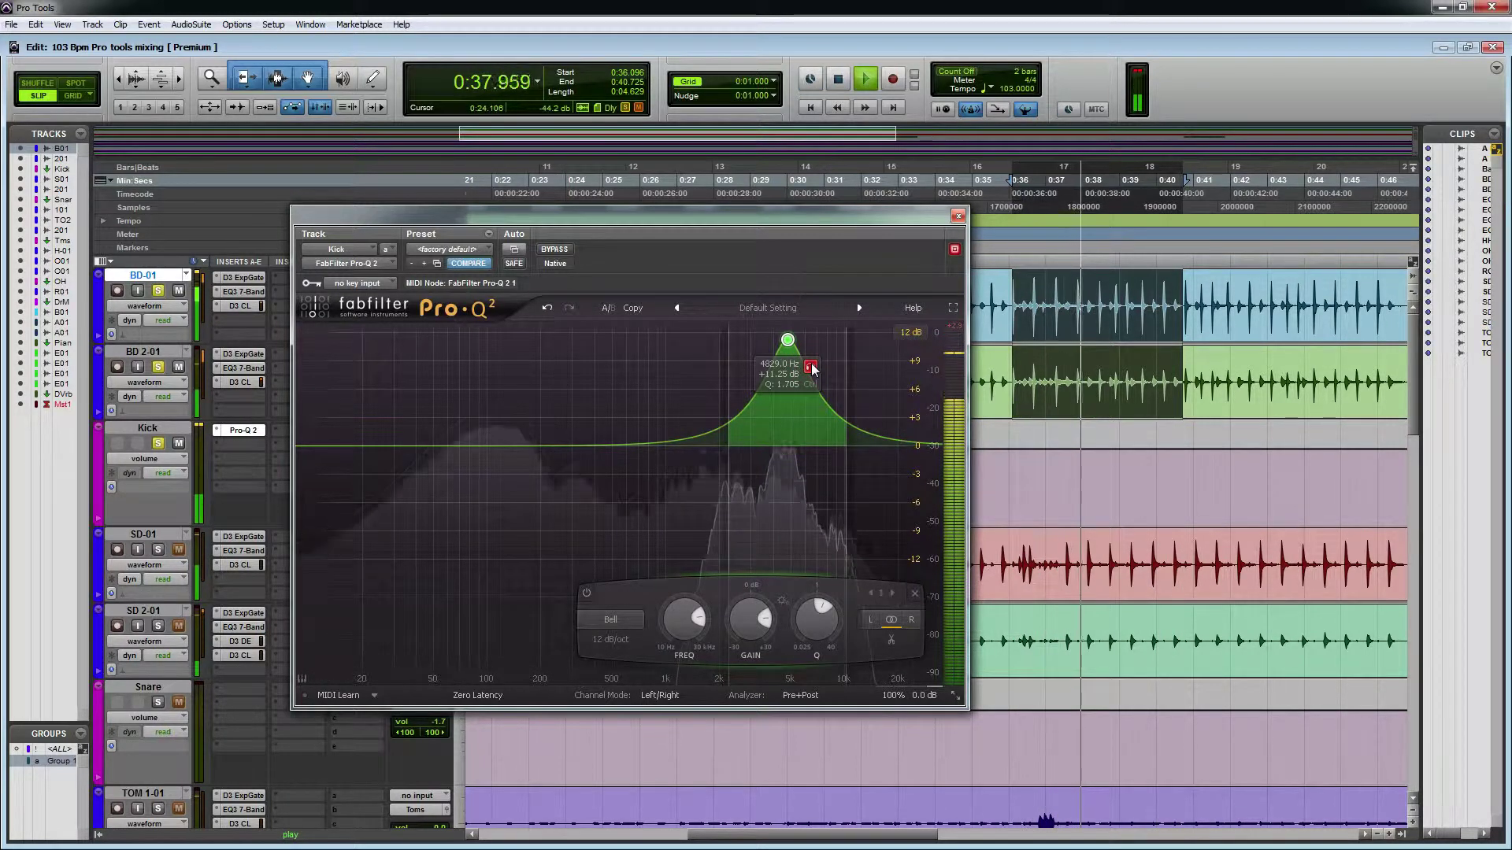
key("space")
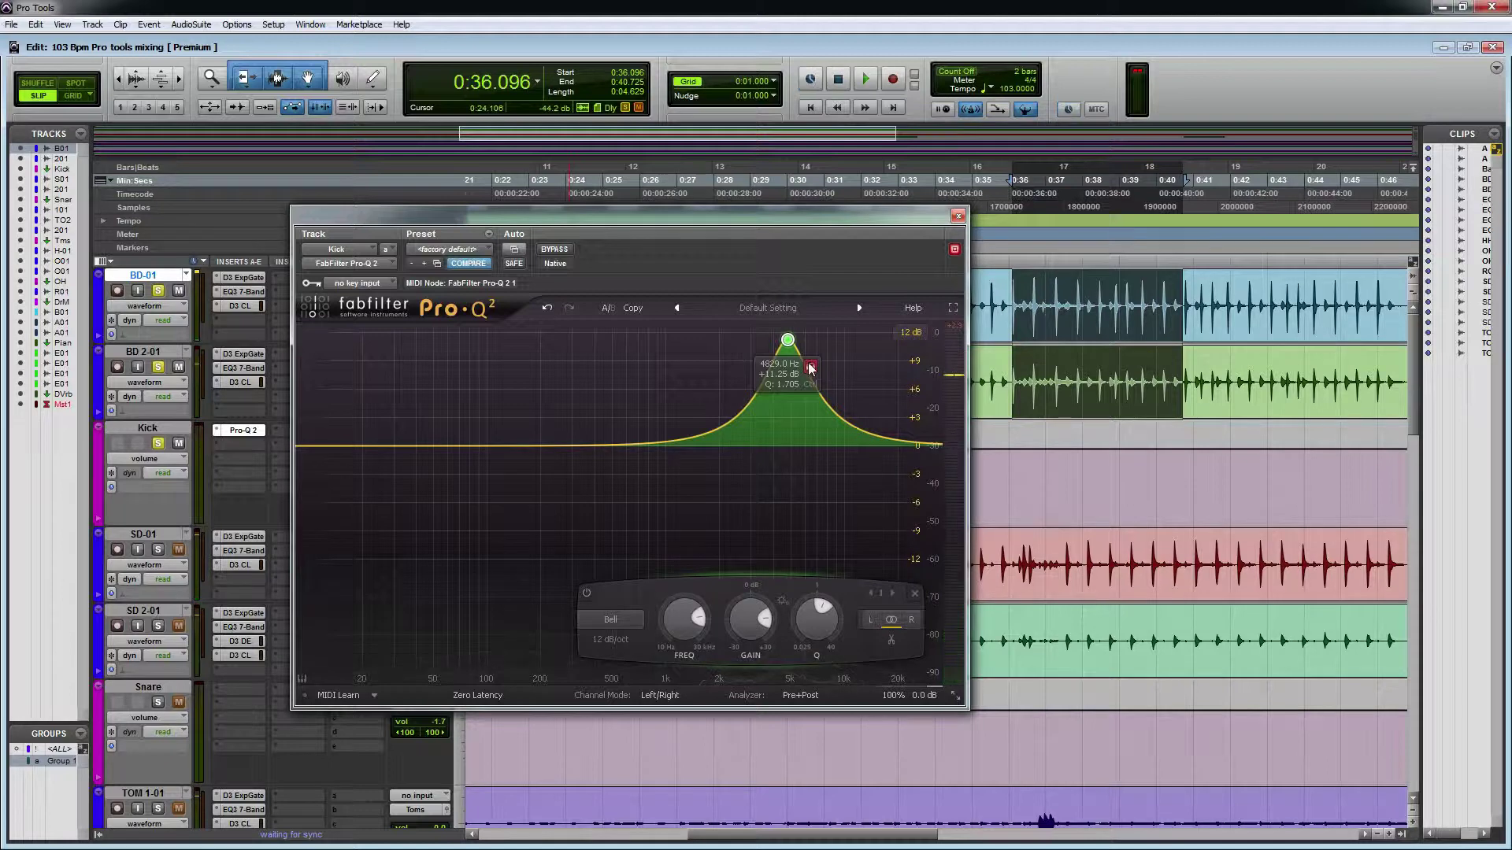
key("ctrl+j")
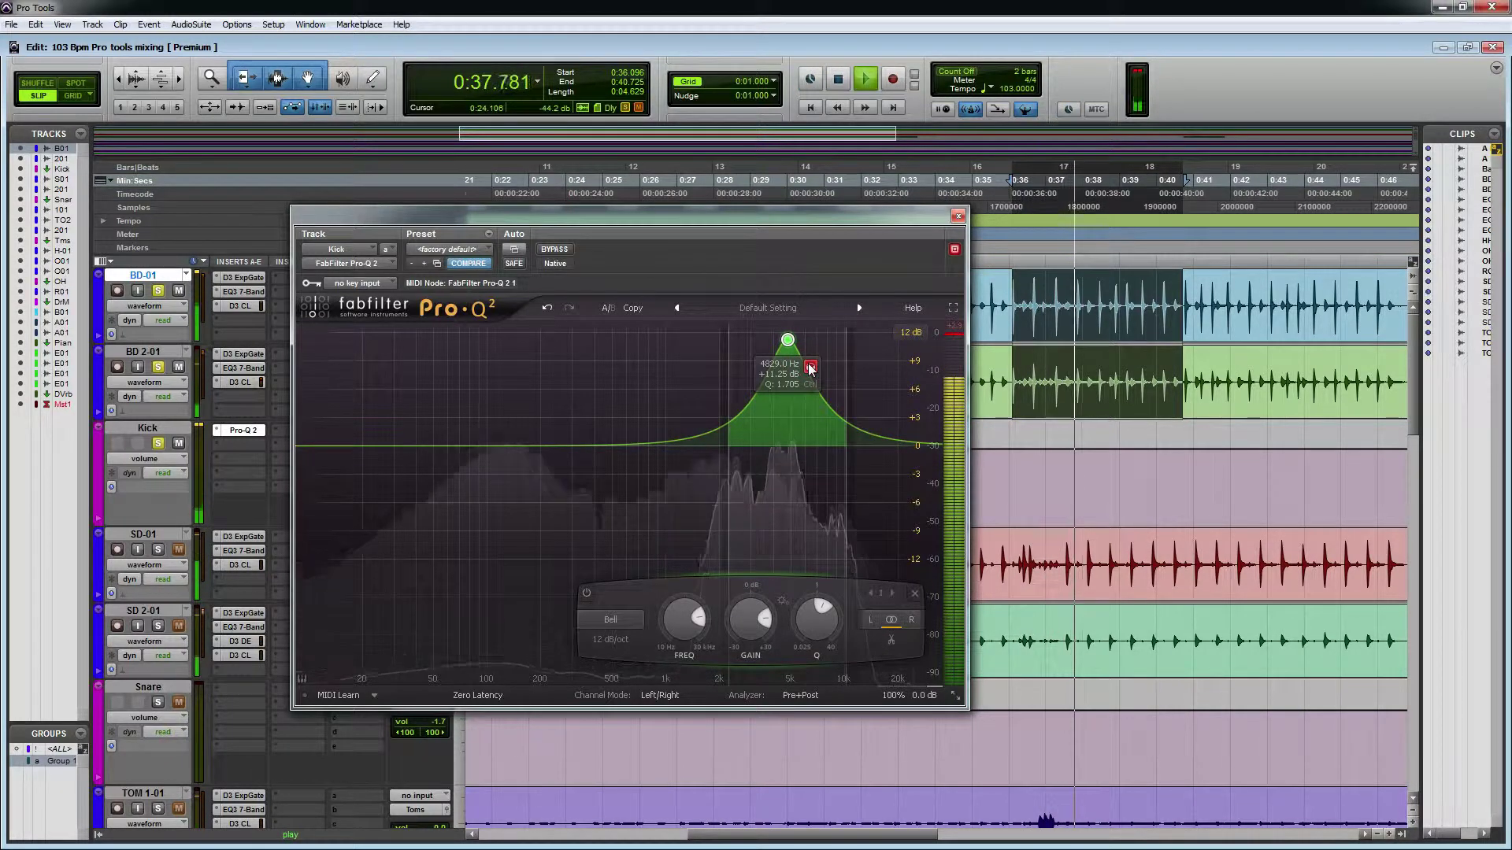
key("ctrl+j")
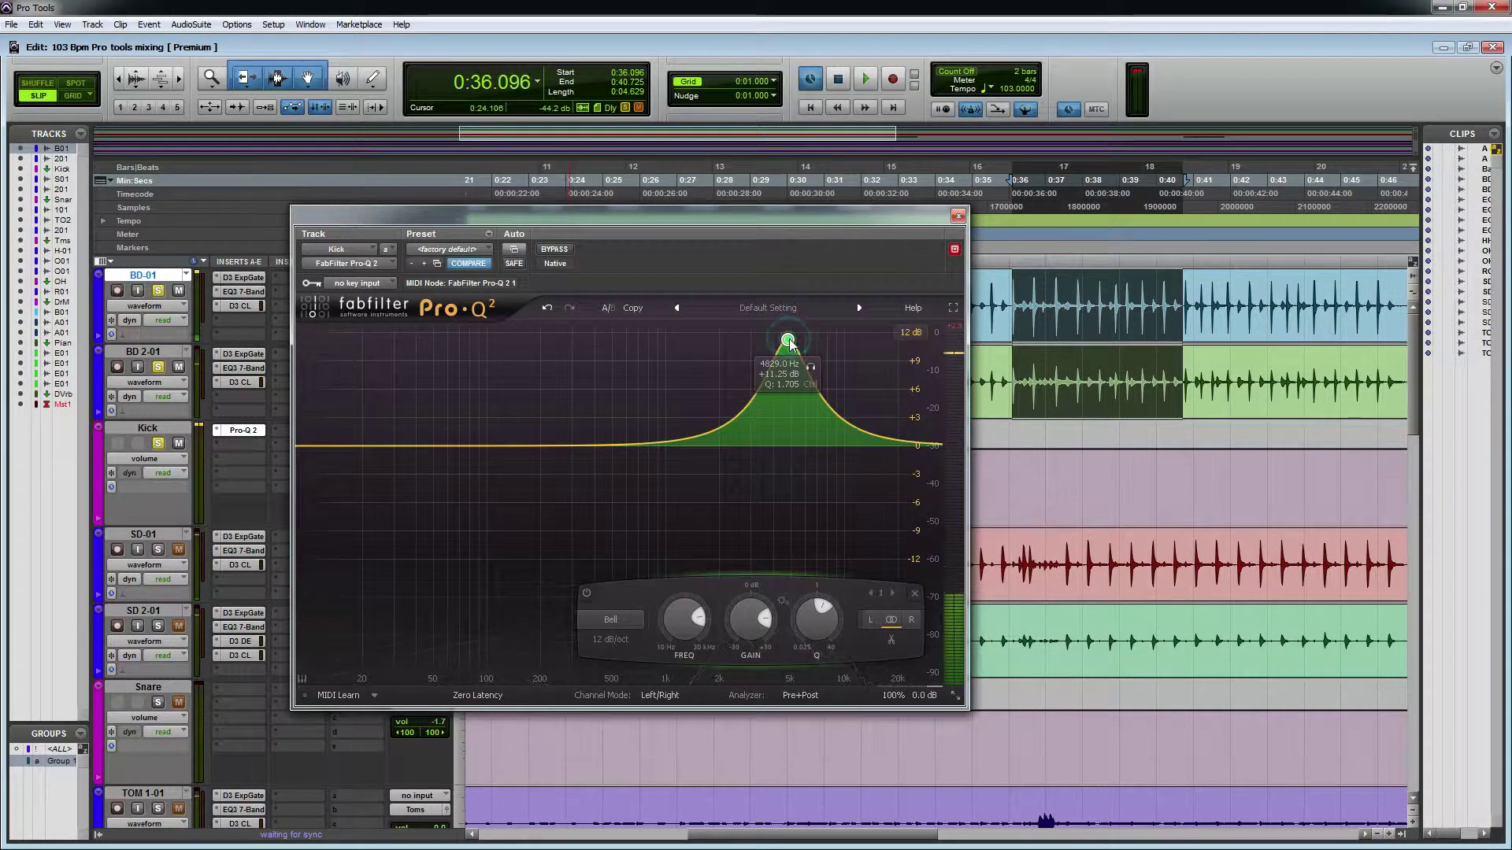
left_click_drag(764, 620, 725, 619)
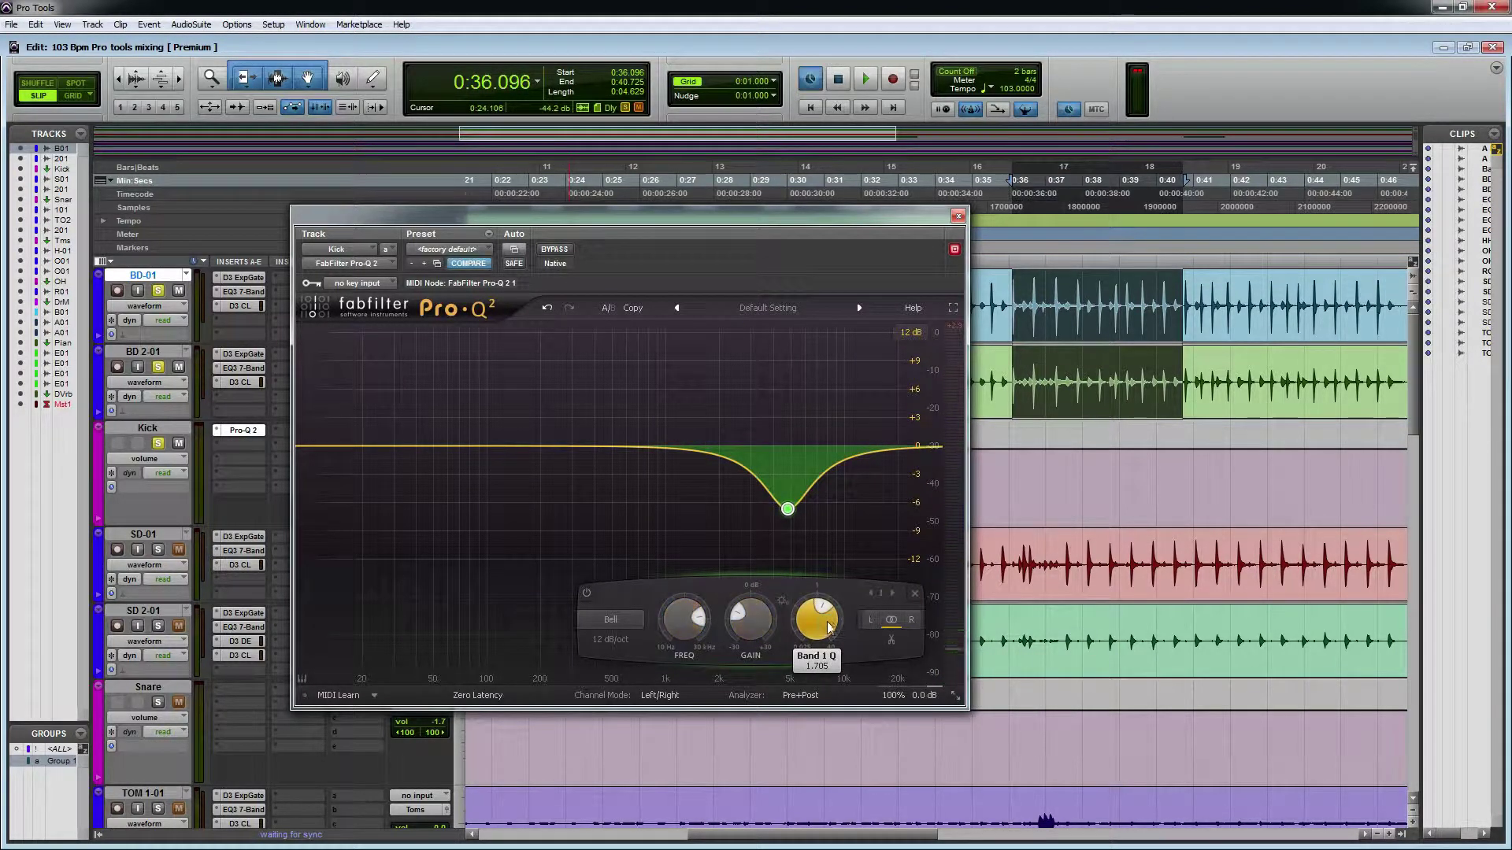
Deepen the cut to about -7.8 dB, compare with the band bypassed, then close Pro-Q 2.
key("space")
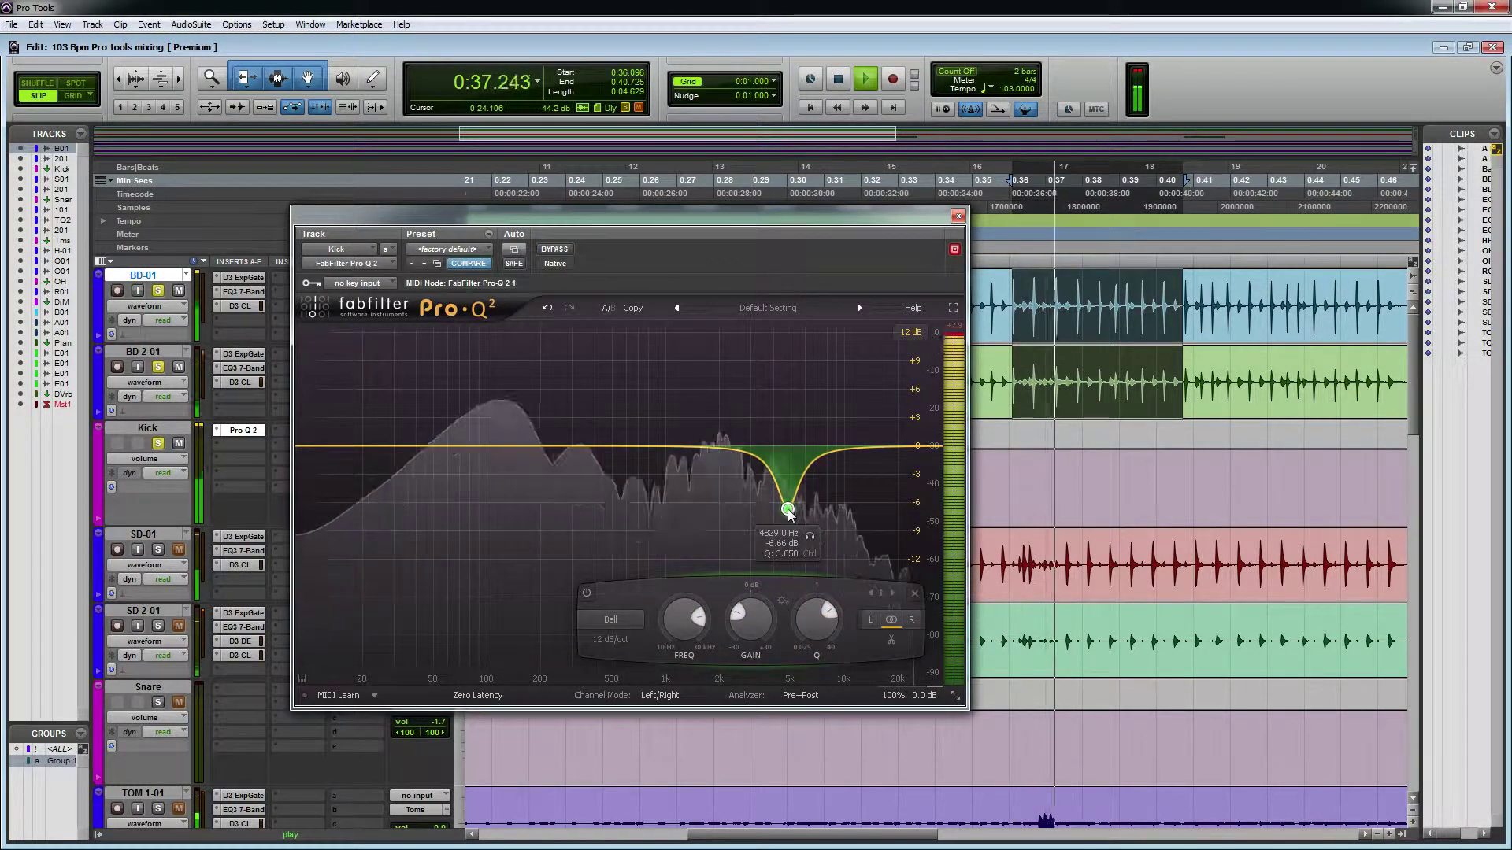
left_click_drag(788, 514, 788, 524)
key("space")
key("space")
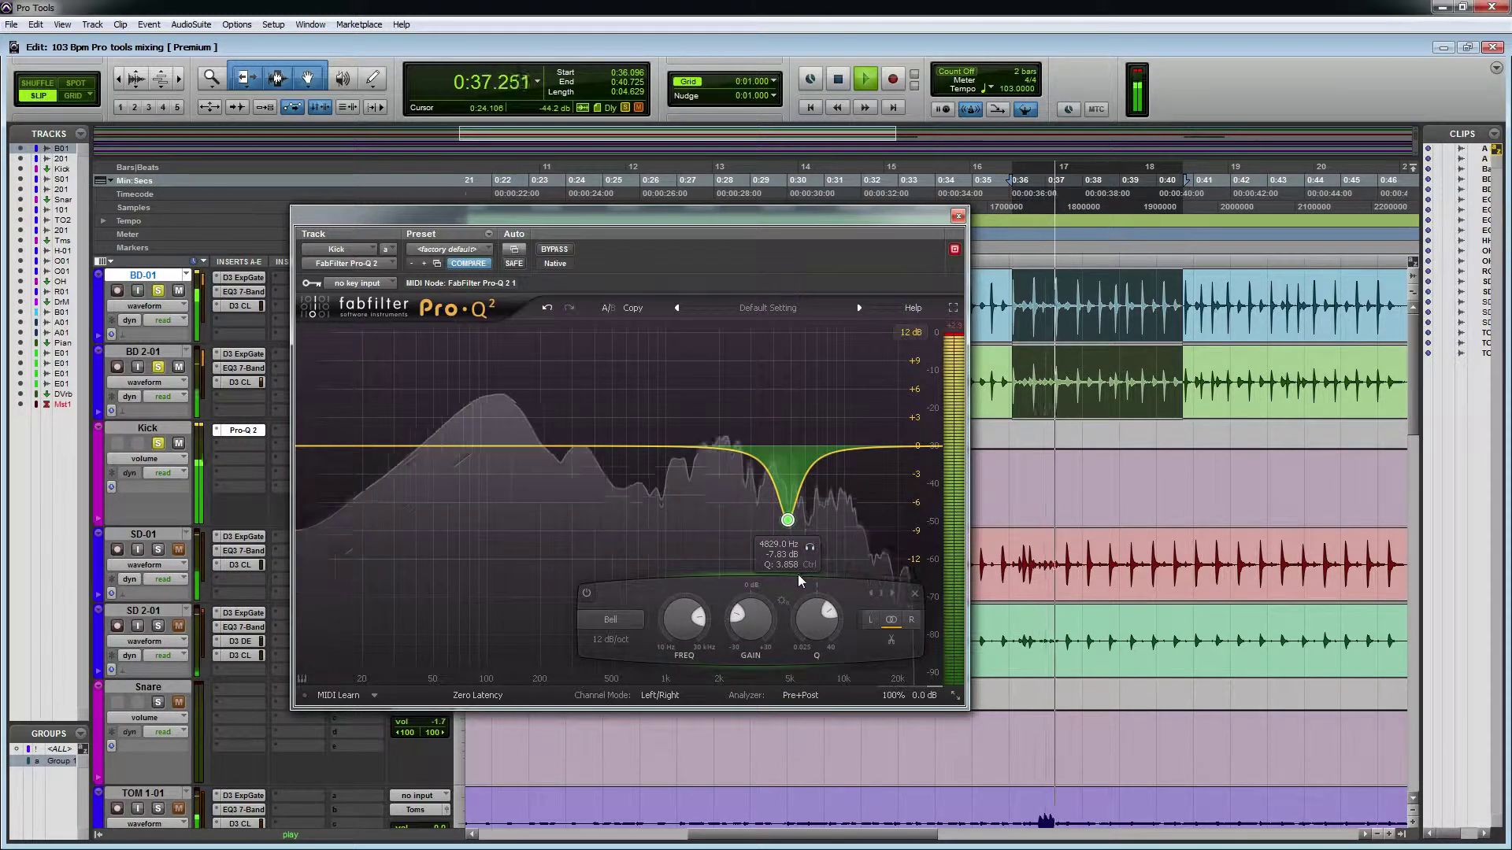
left_click(586, 593)
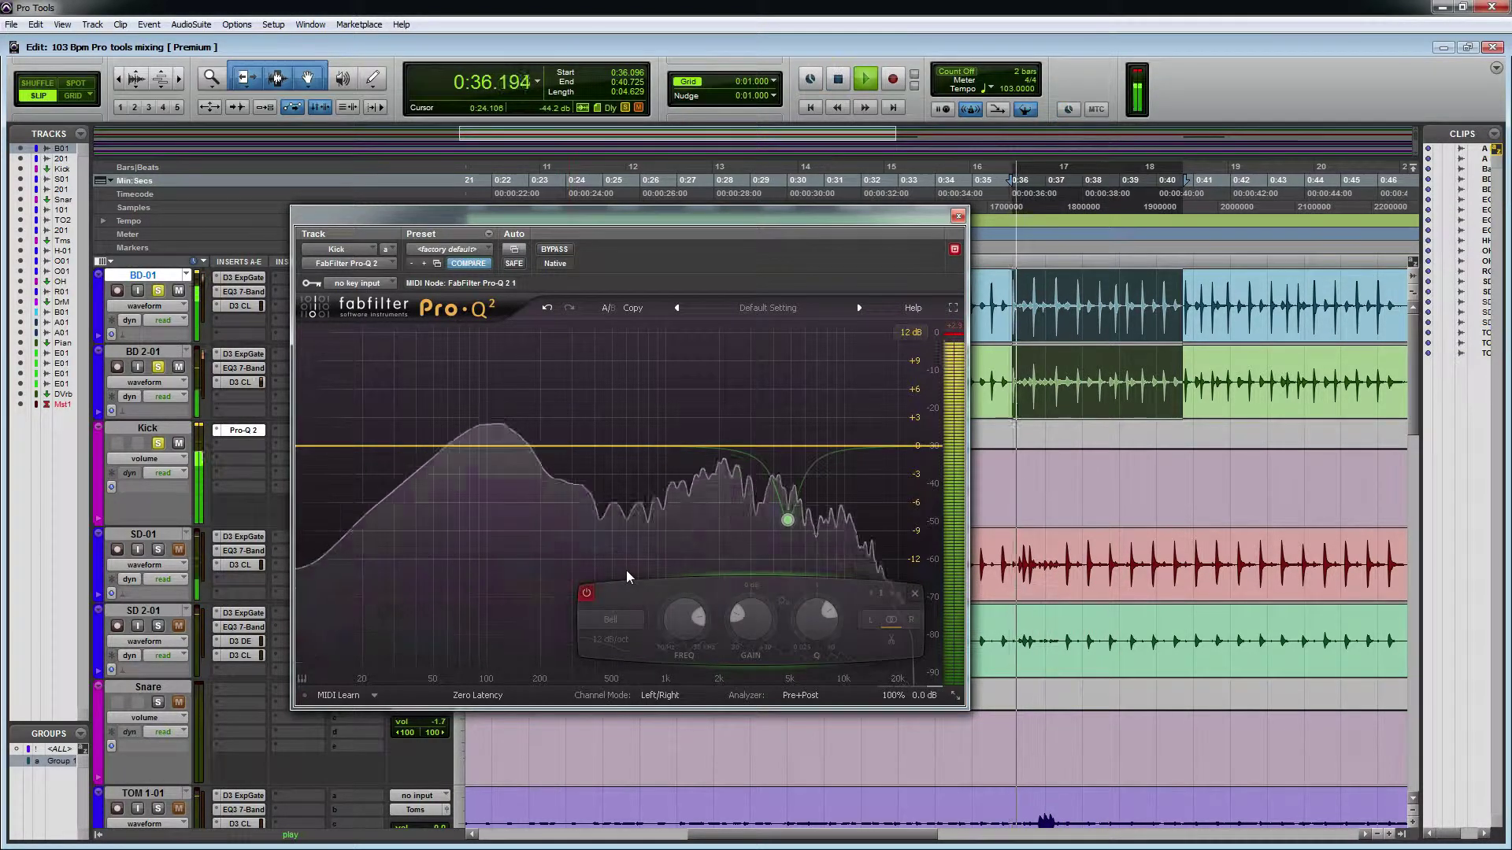
left_click(586, 594)
key("space")
key("space")
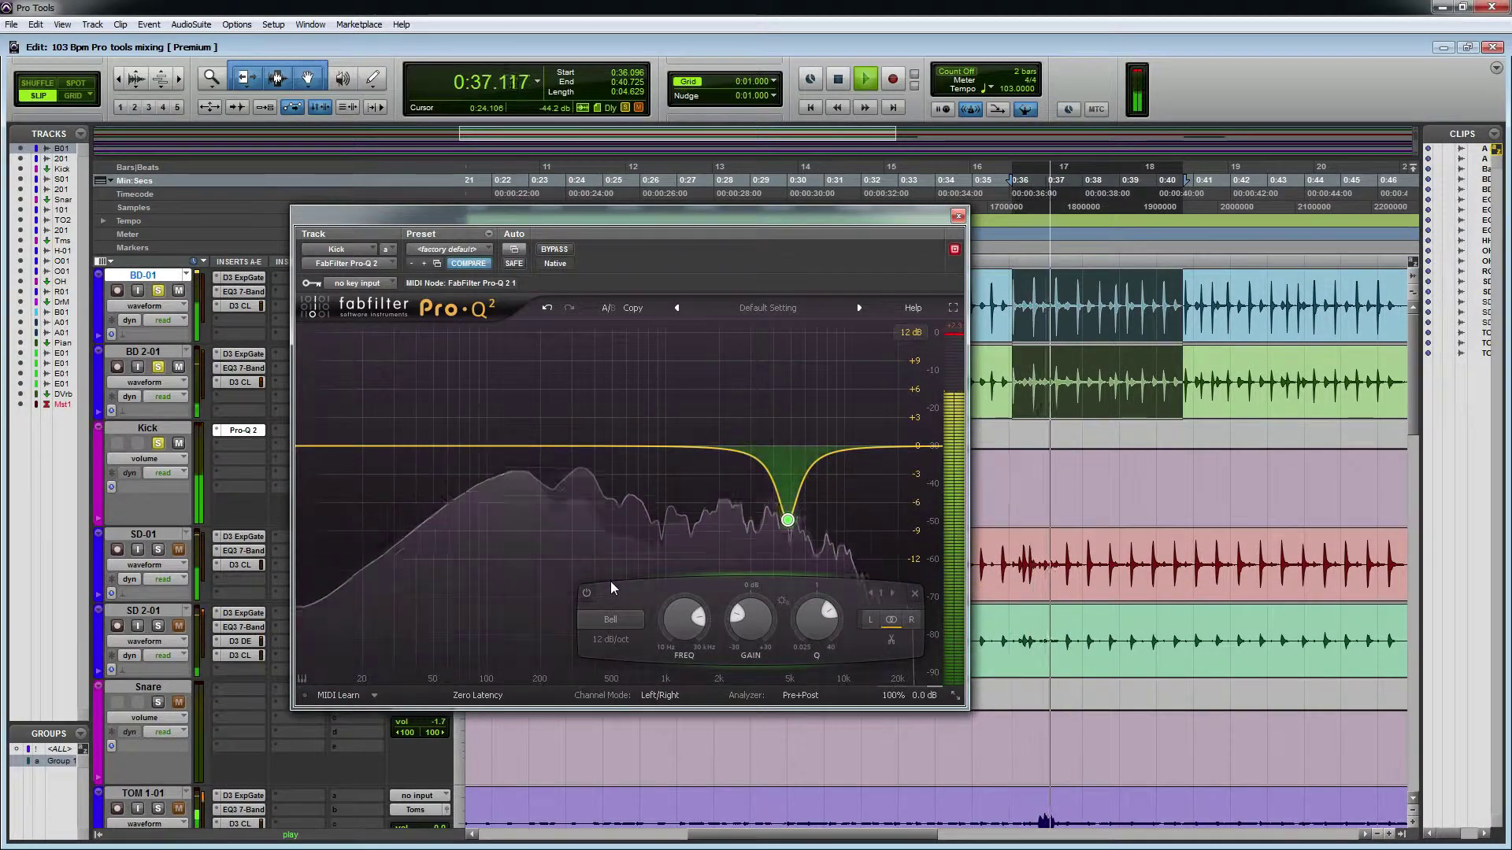
key("space")
left_click(959, 216)
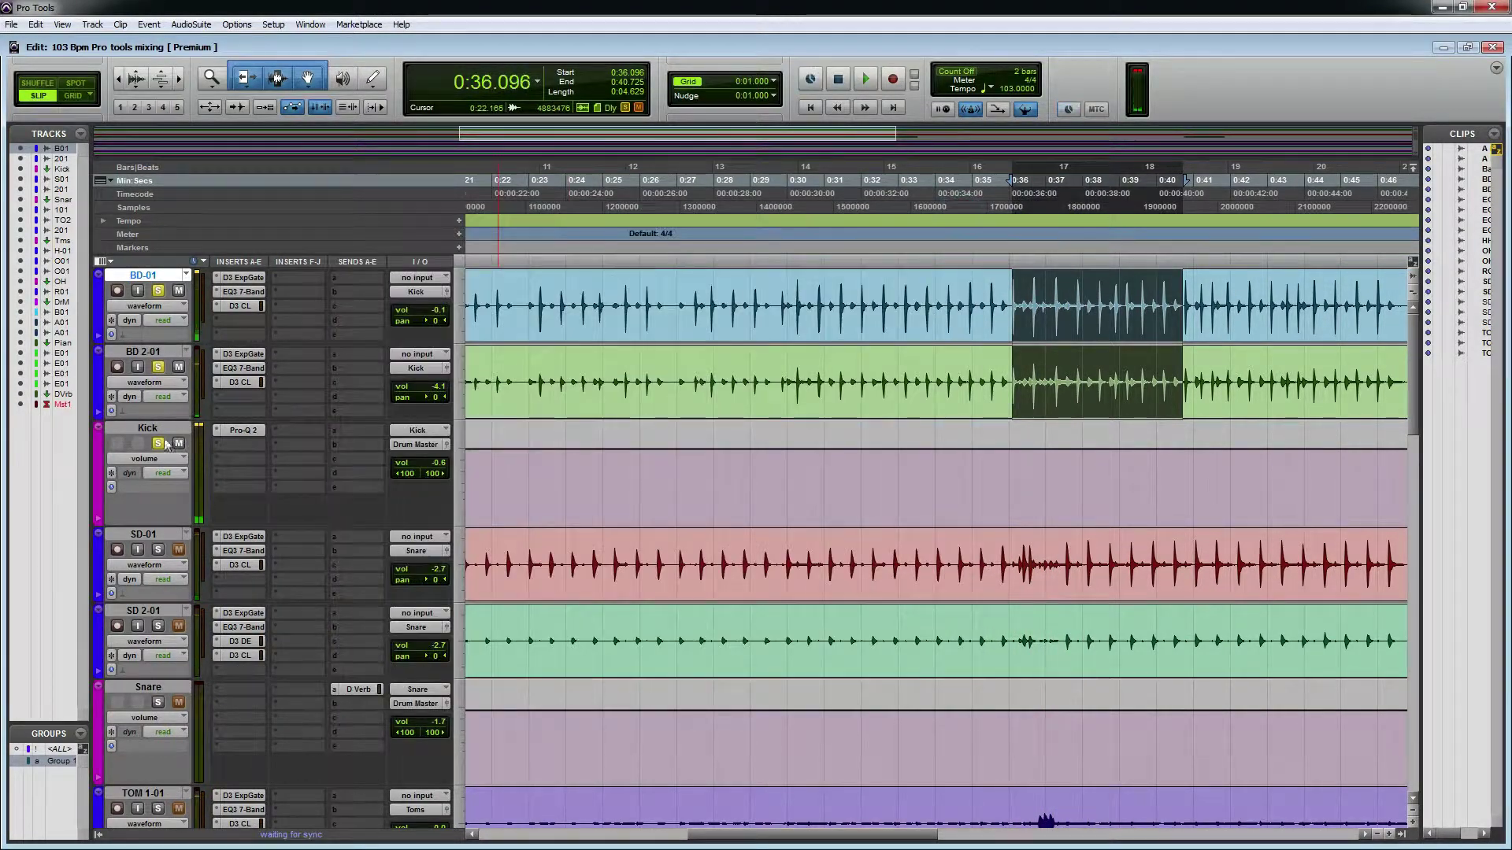
Solo the Kick track and play 0:36.266–0:41.813 on both kick tracks.
left_click(979, 304)
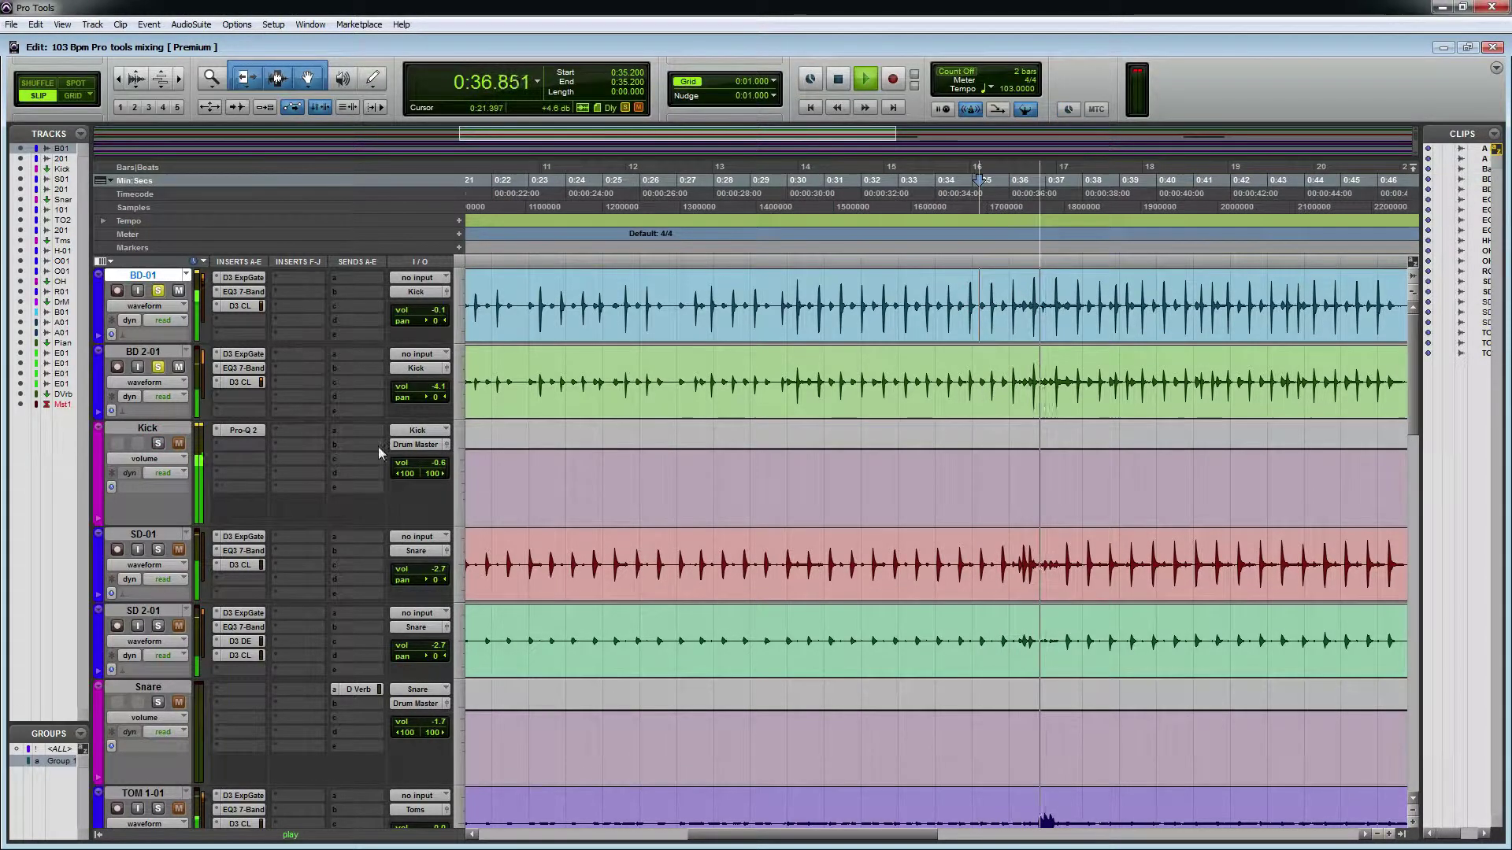
left_click(158, 443)
key("space")
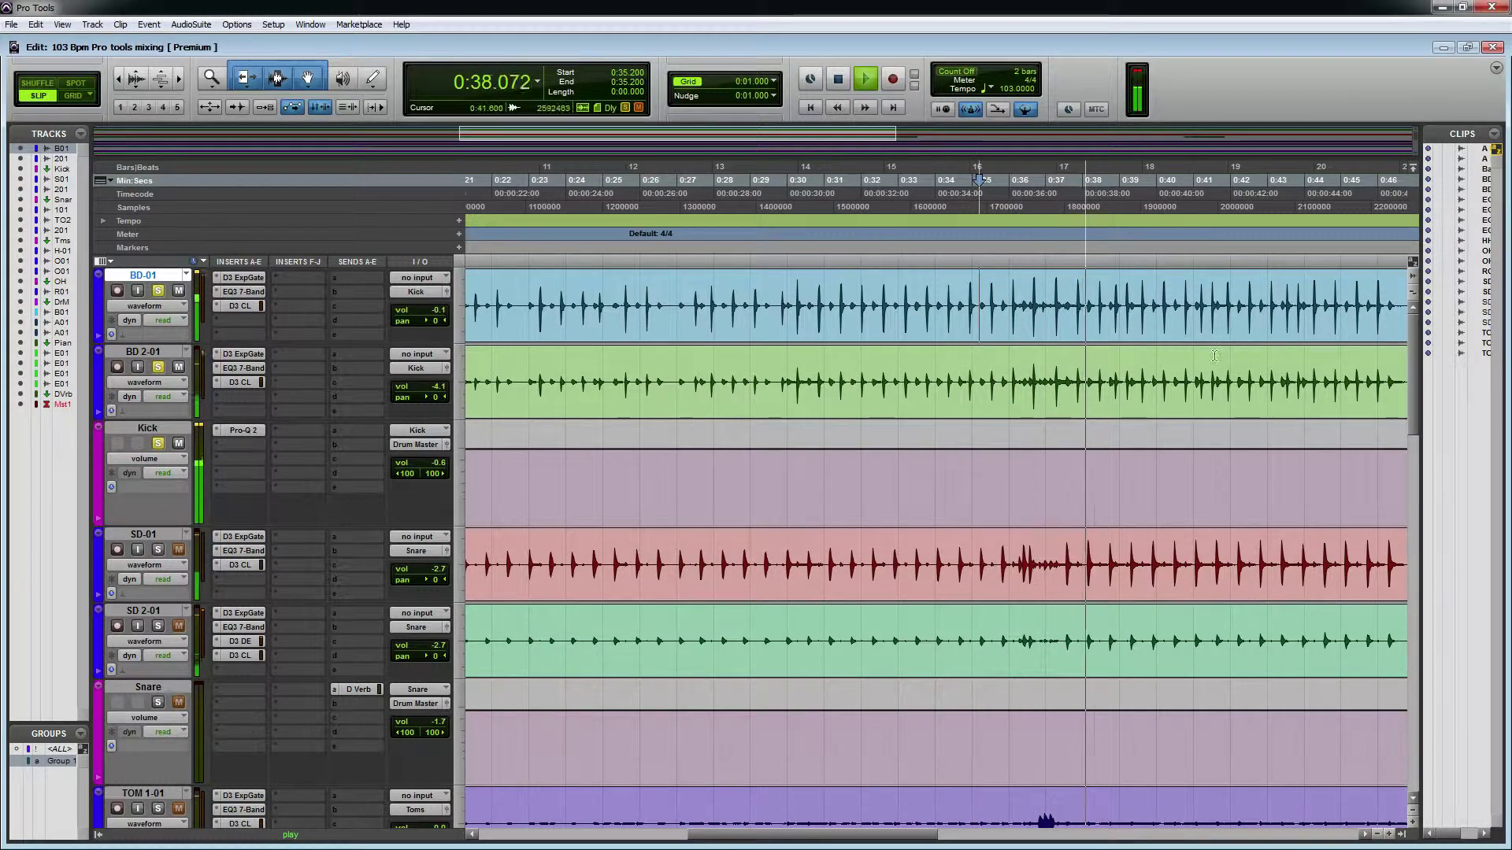
key("ctrl+j")
left_click_drag(1059, 384, 1223, 383)
key("space")
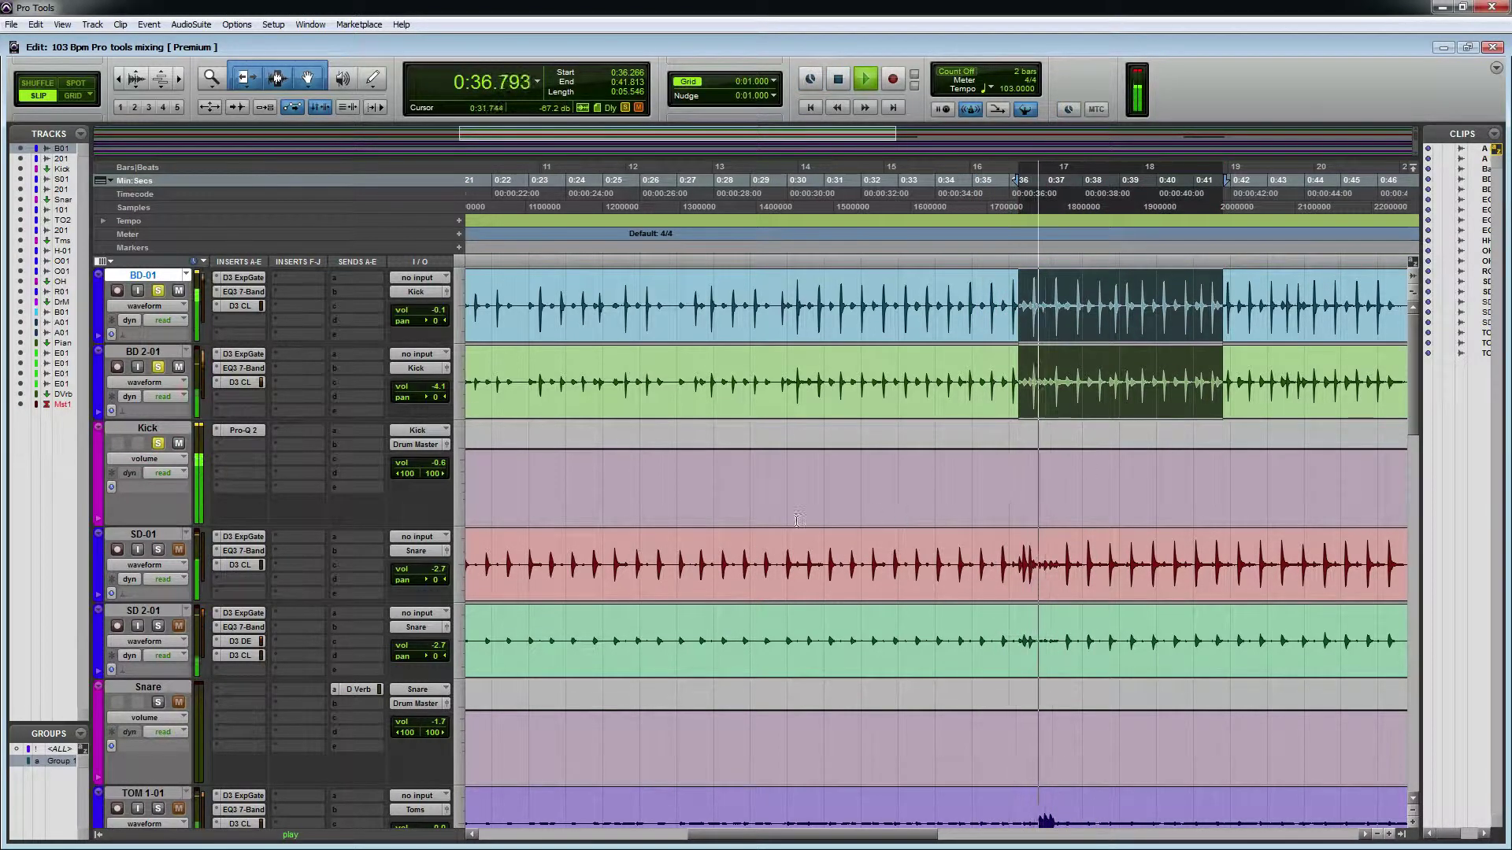
Move the Kick Pro-Q 2 cut to about 4 kHz at -8 dB with a wider Q, then close it.
left_click(239, 432)
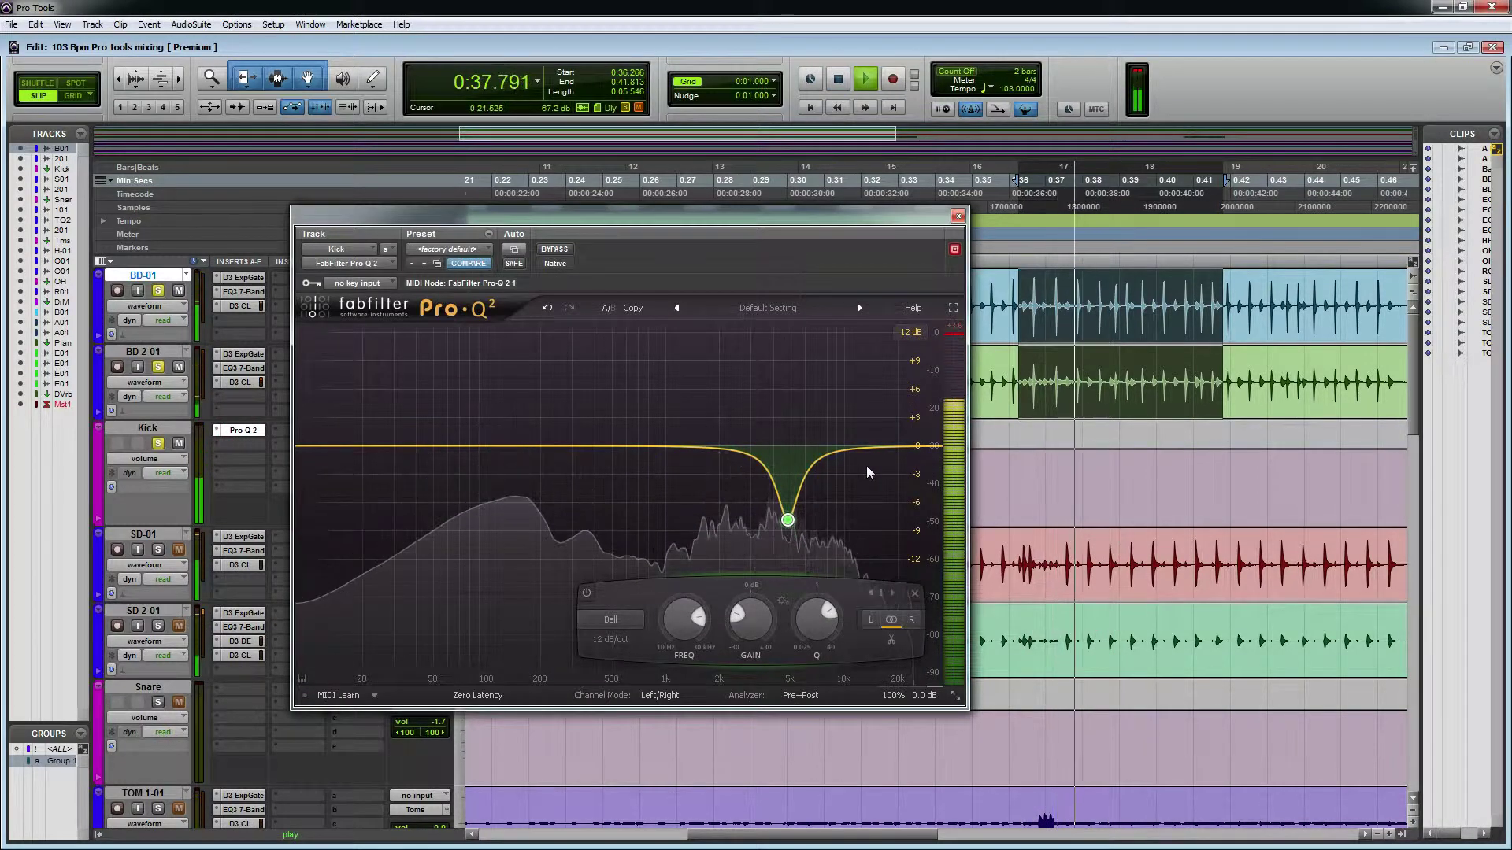
key("space")
left_click_drag(786, 504, 785, 533)
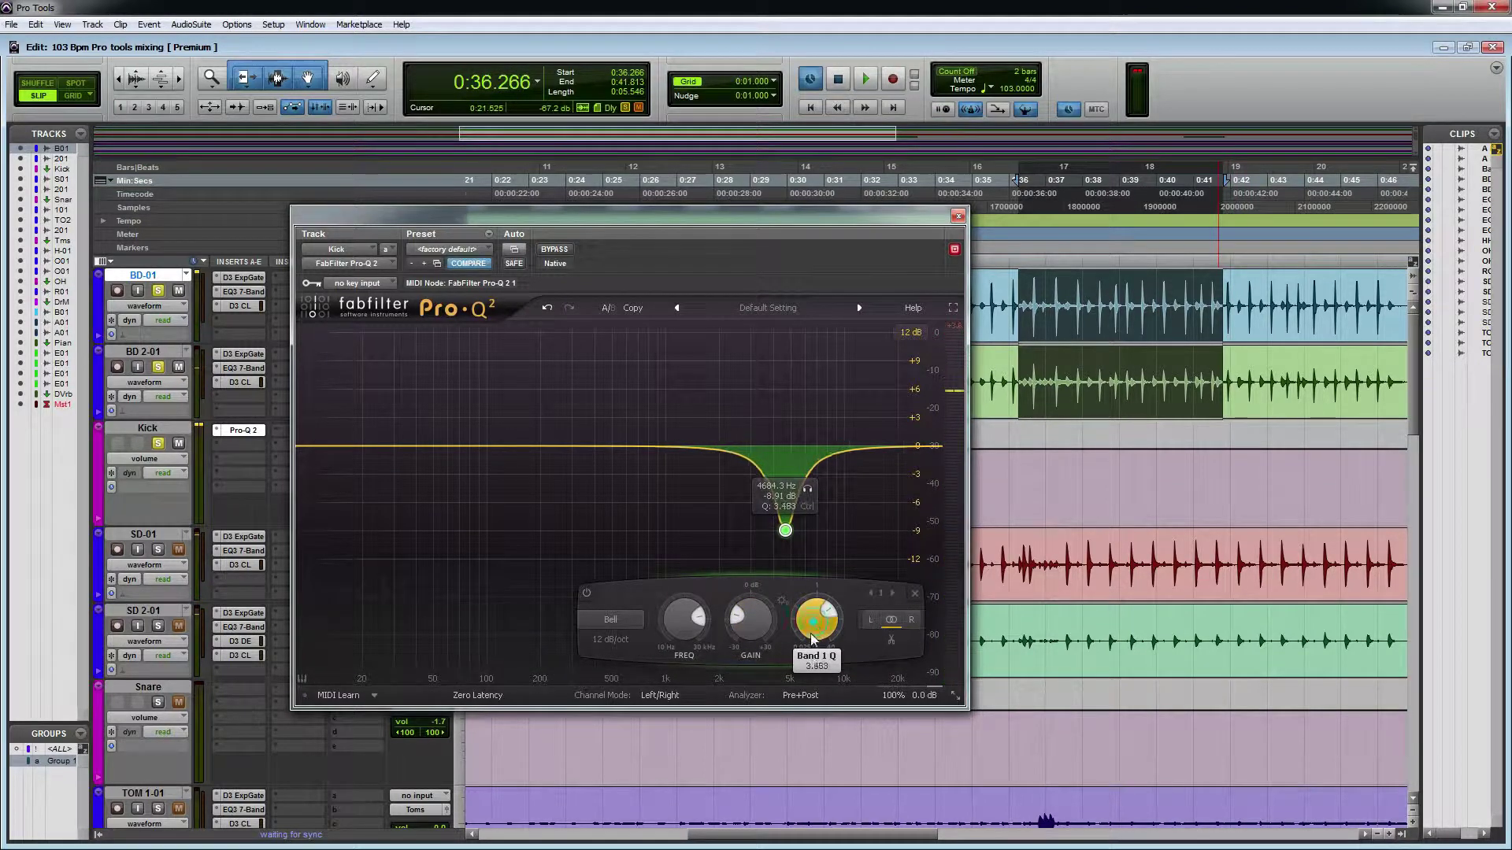
left_click_drag(811, 629, 807, 652)
key("space")
key("space")
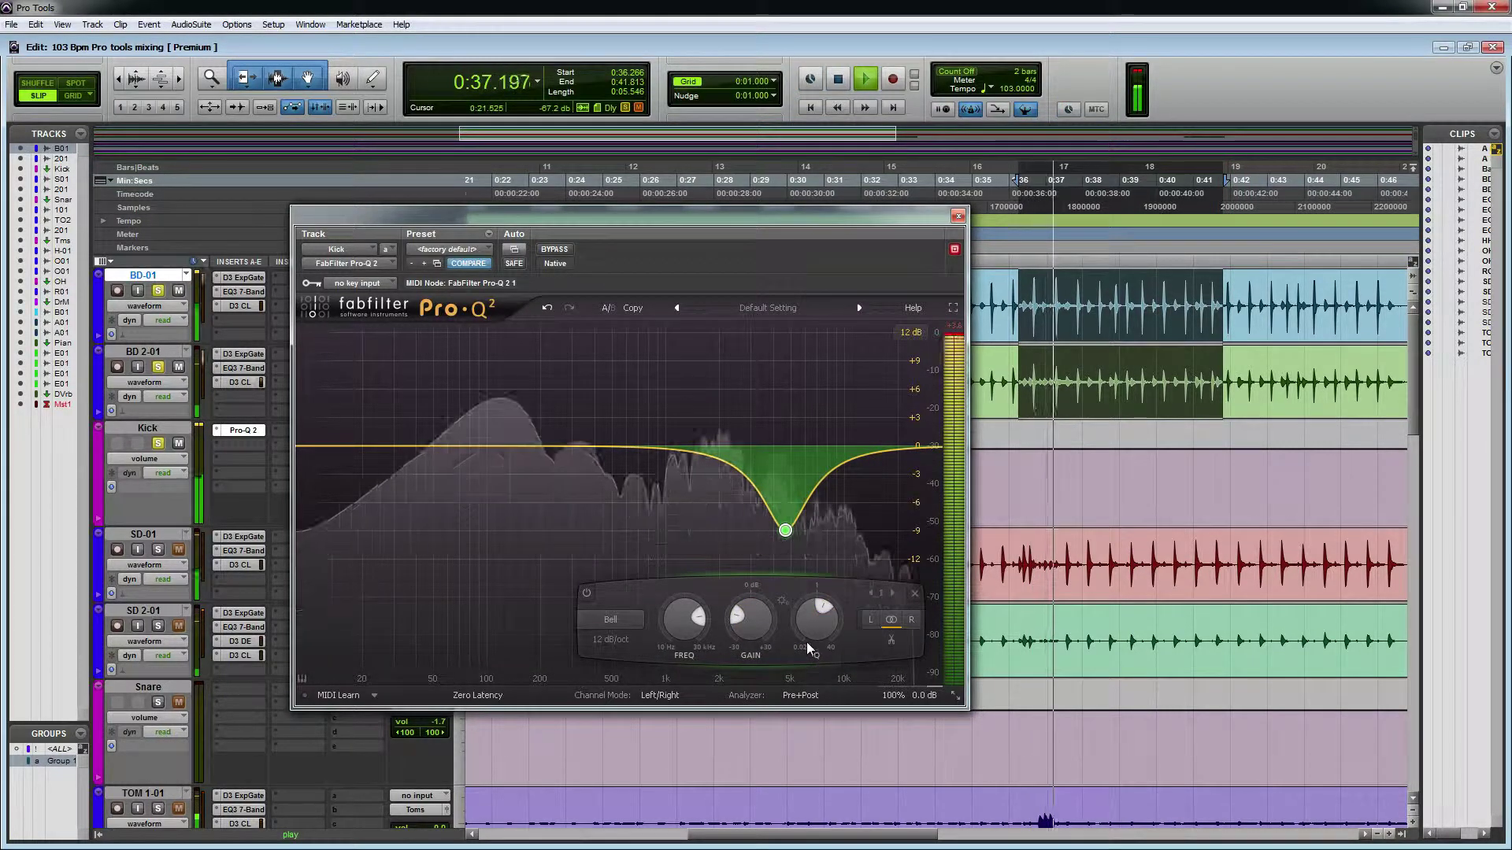
key("space")
mouse_move(788, 529)
left_mouse_down()
mouse_move(800, 375)
mouse_move(770, 355)
mouse_move(774, 508)
left_mouse_up()
key("space")
key("space")
key("space")
key("space")
key("space")
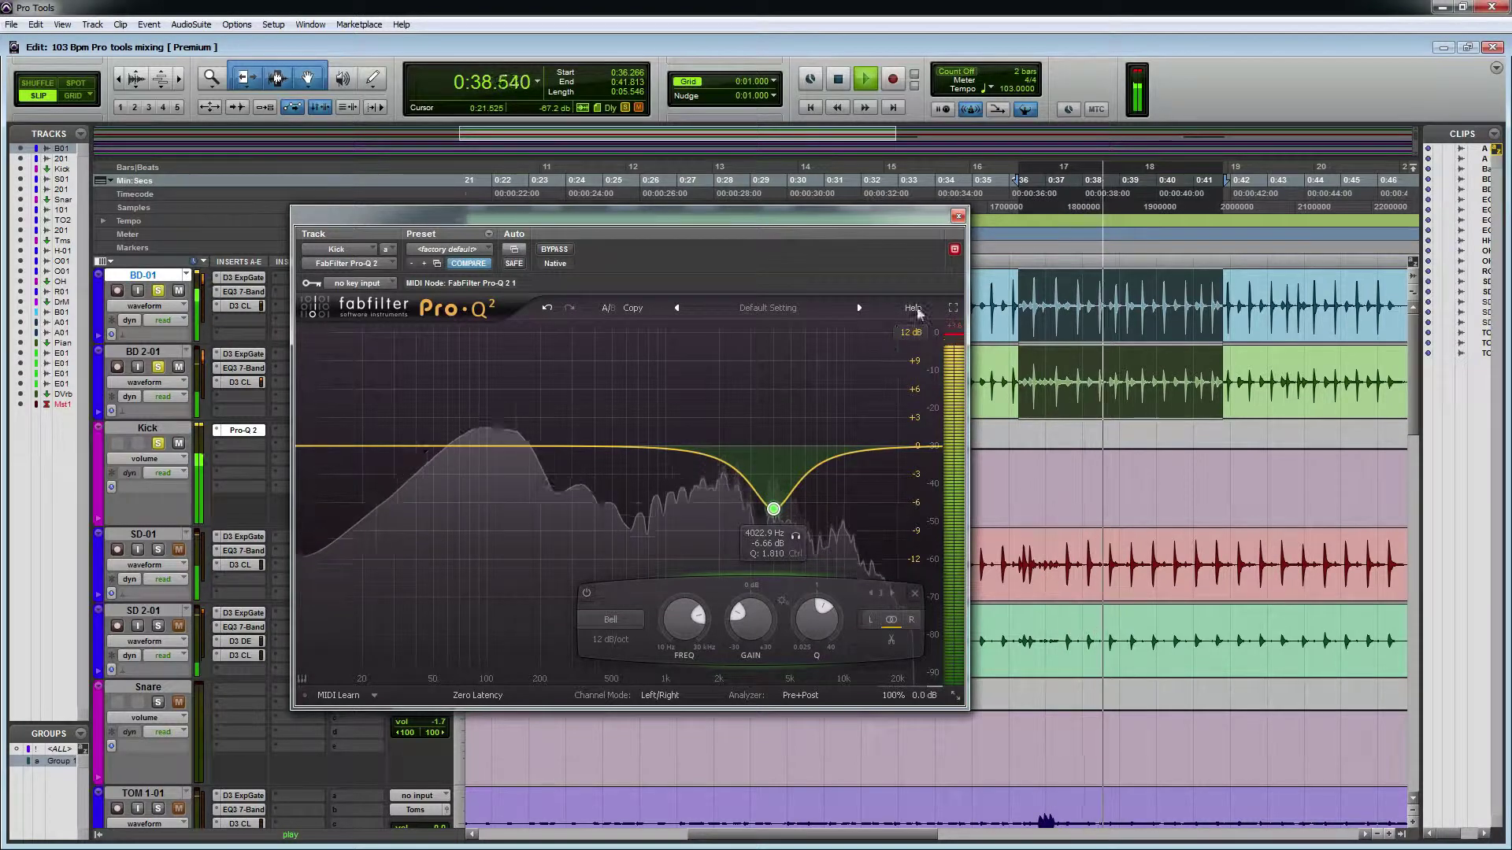
key("space")
key("space")
left_click_drag(773, 509, 774, 521)
left_click(958, 216)
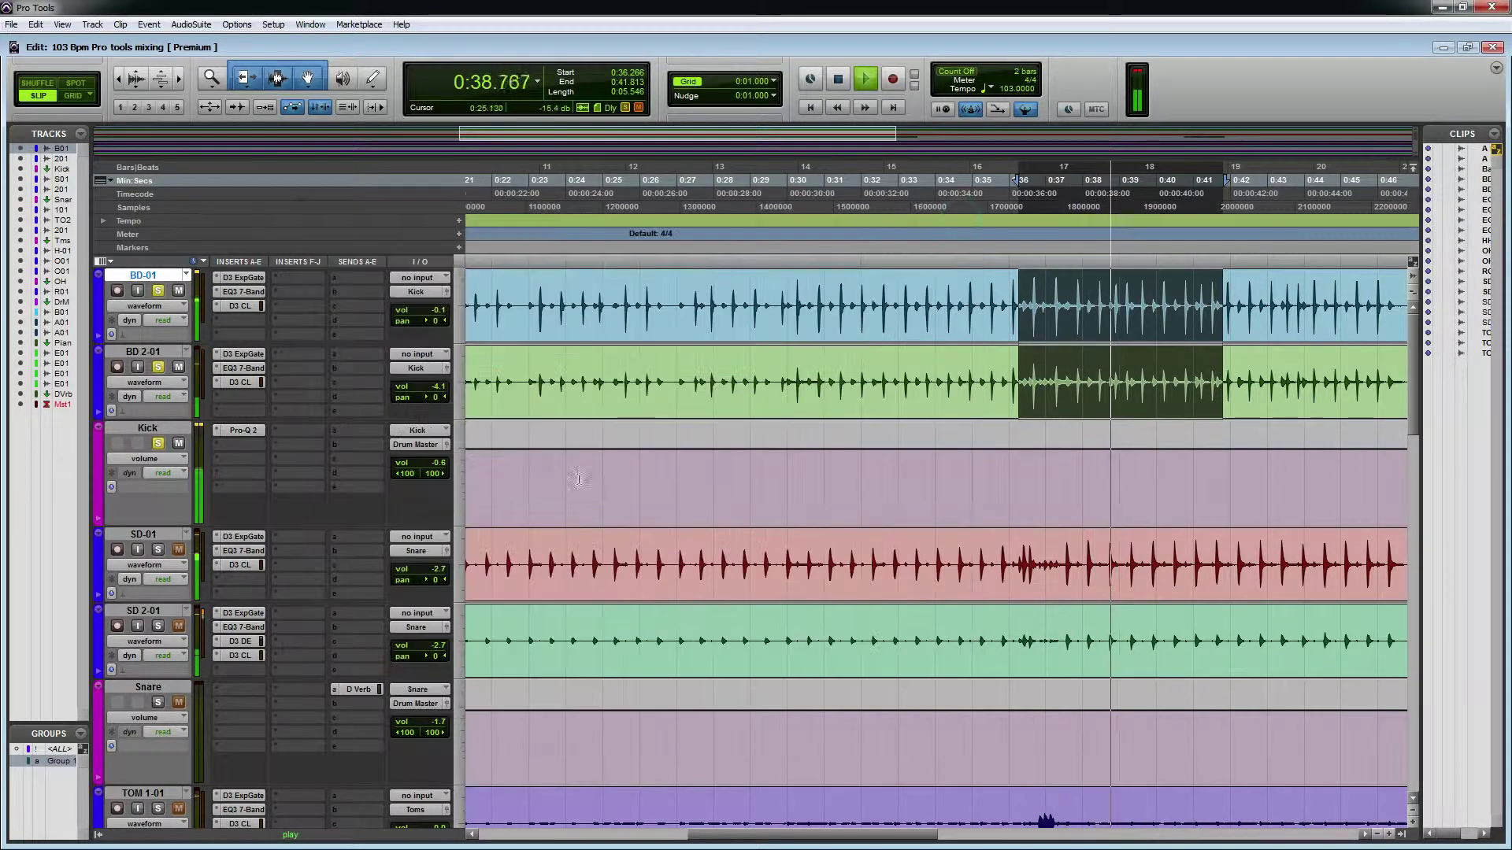
Start playing the mix from about 0:35.
key("ctrl+j")
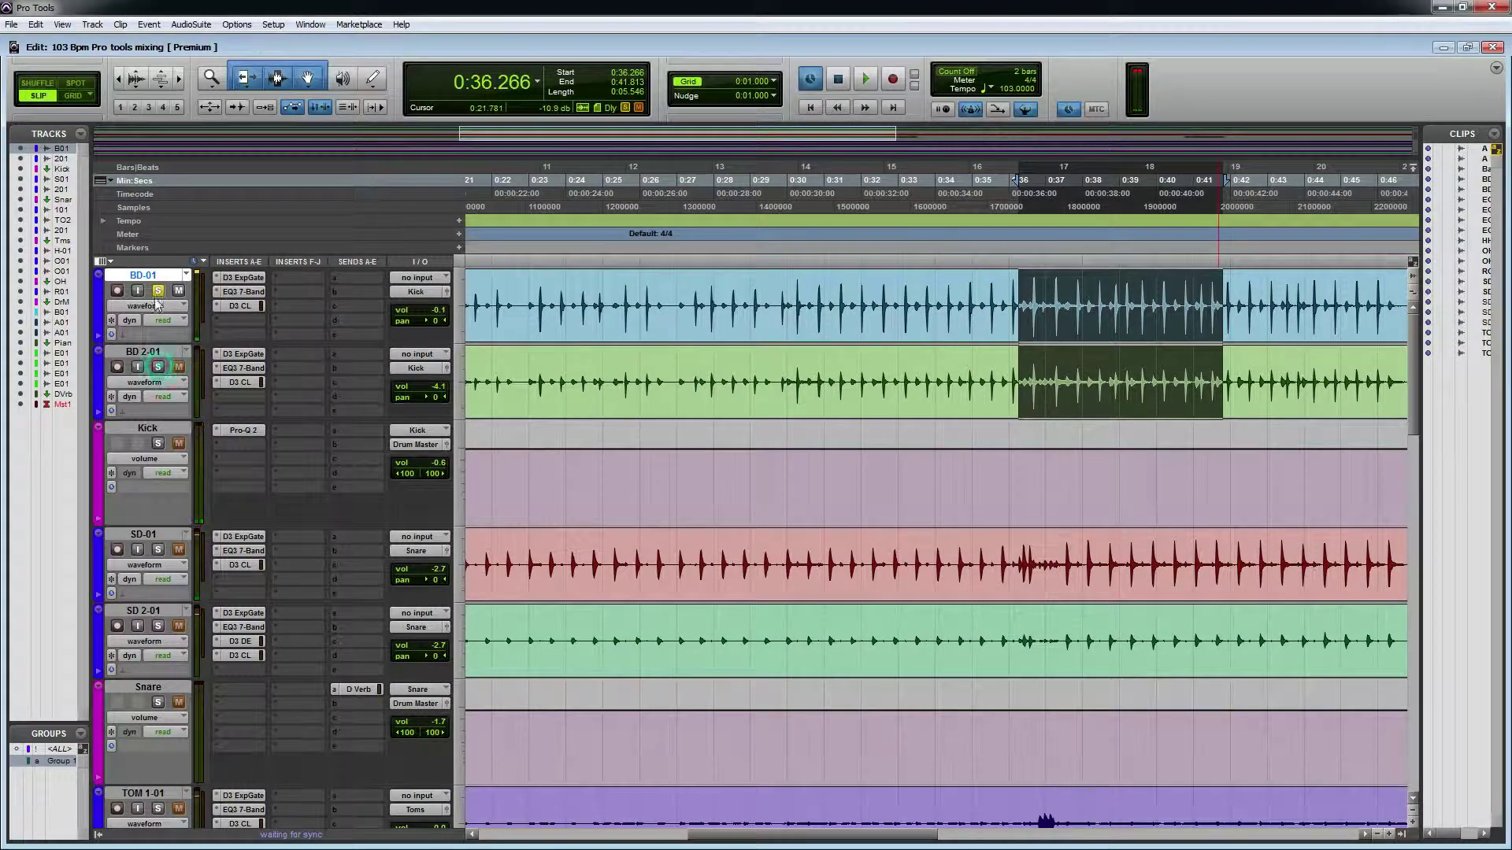
scroll(585, 419, "down", 10)
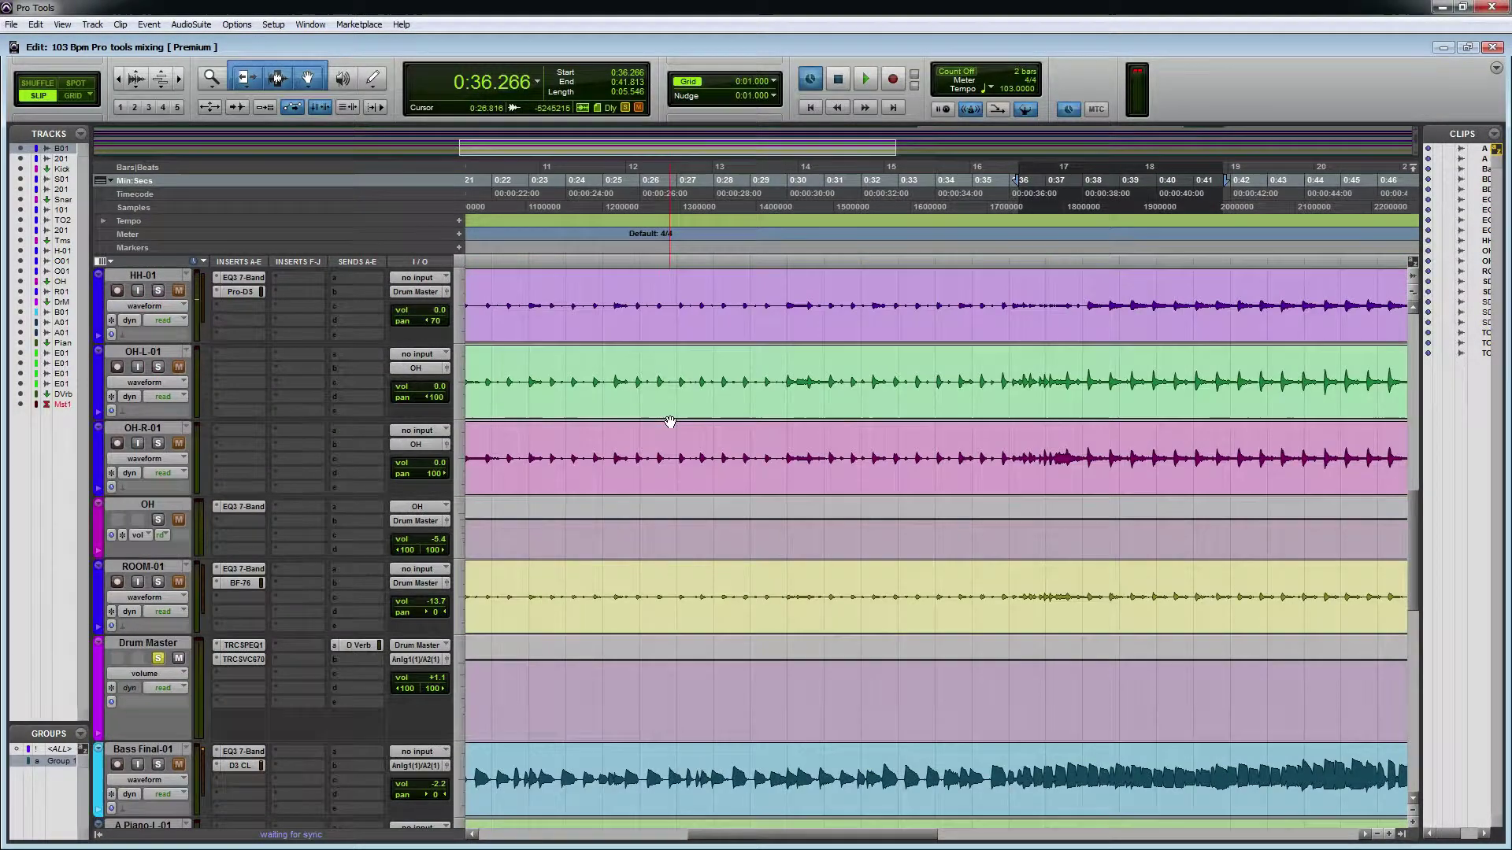
scroll(906, 381, "up", 10)
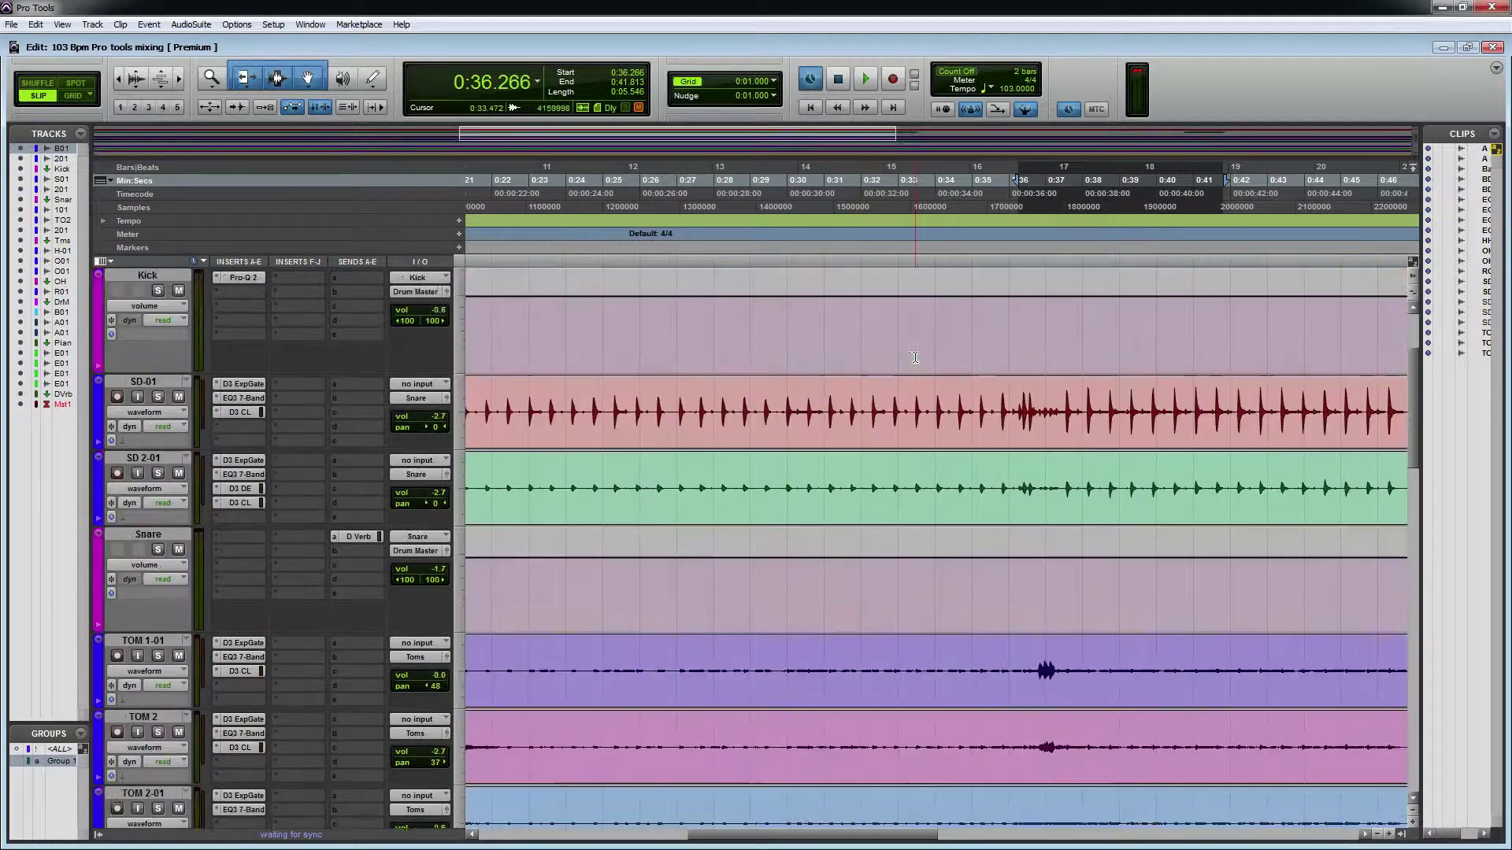
left_click(975, 375)
key("space")
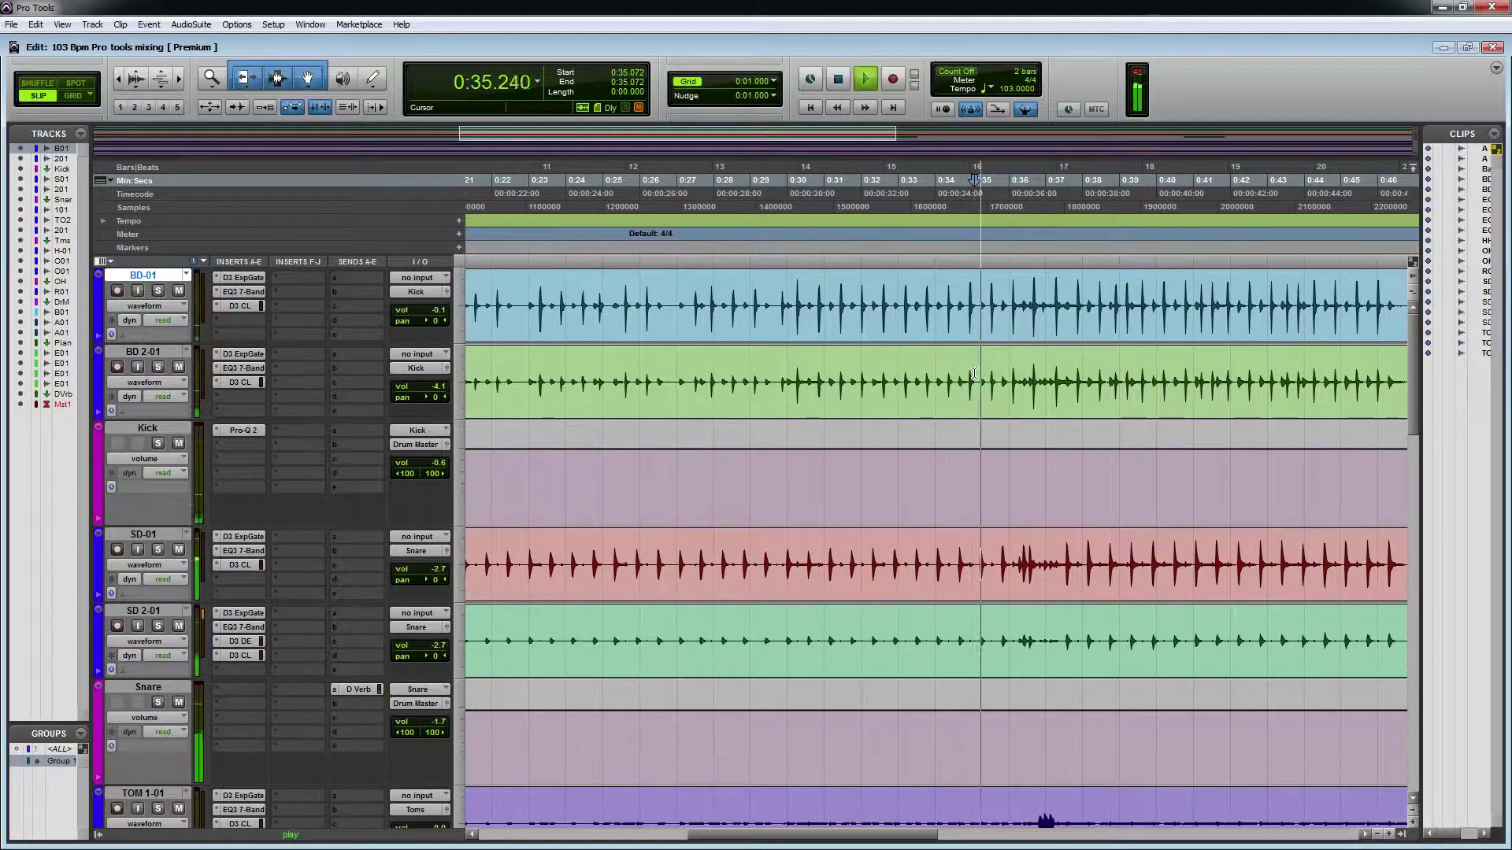
Zoom out and scroll through the session's tracks, selecting EG RHY-L-01 along the way.
key("ctrl+bracketleft")
key("ctrl+bracketleft")
scroll(921, 437, "down", 8)
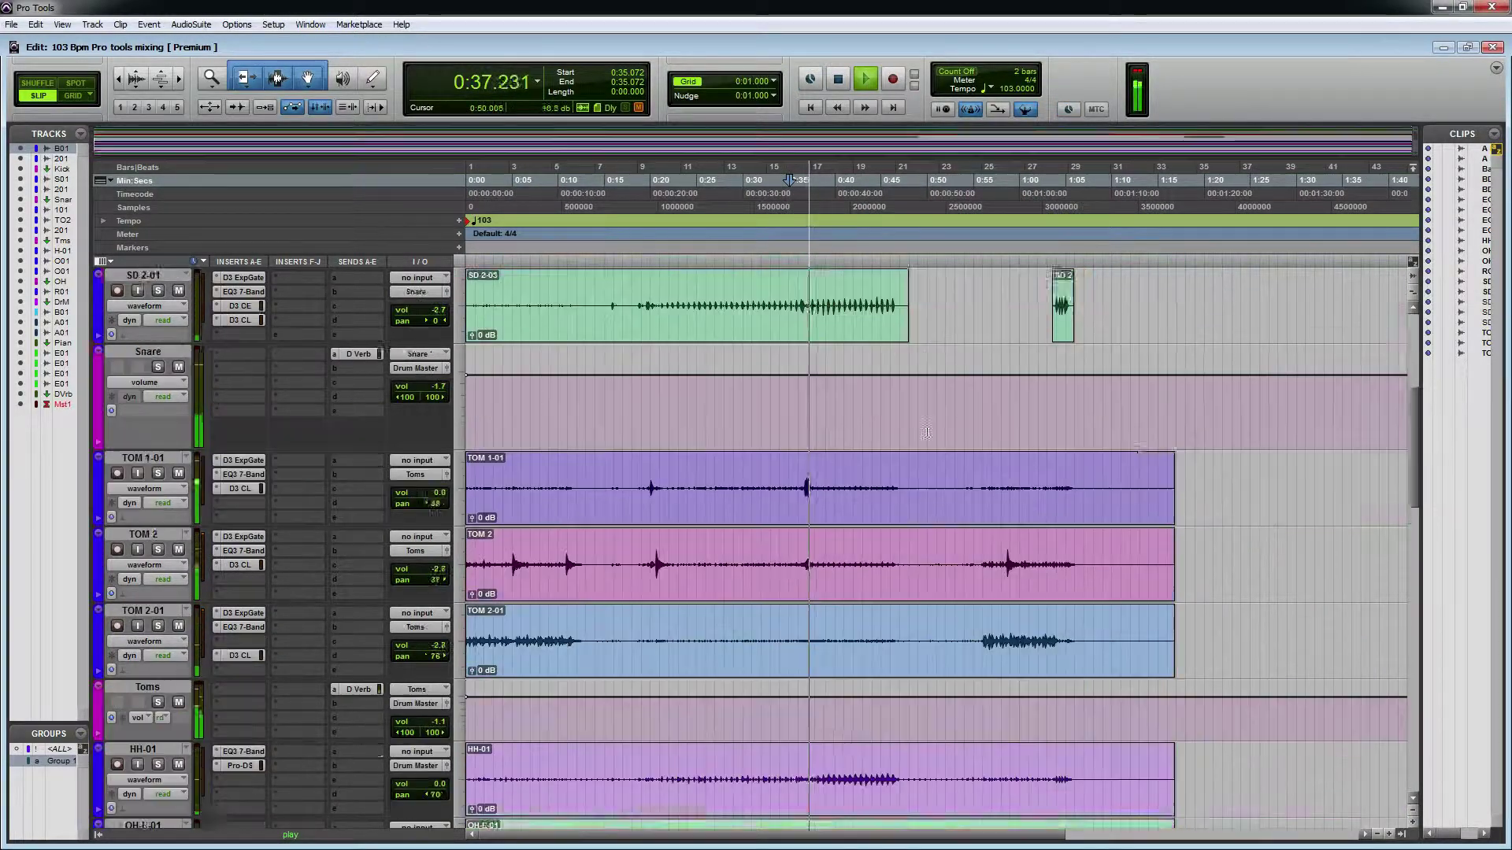
scroll(921, 438, "down", 10)
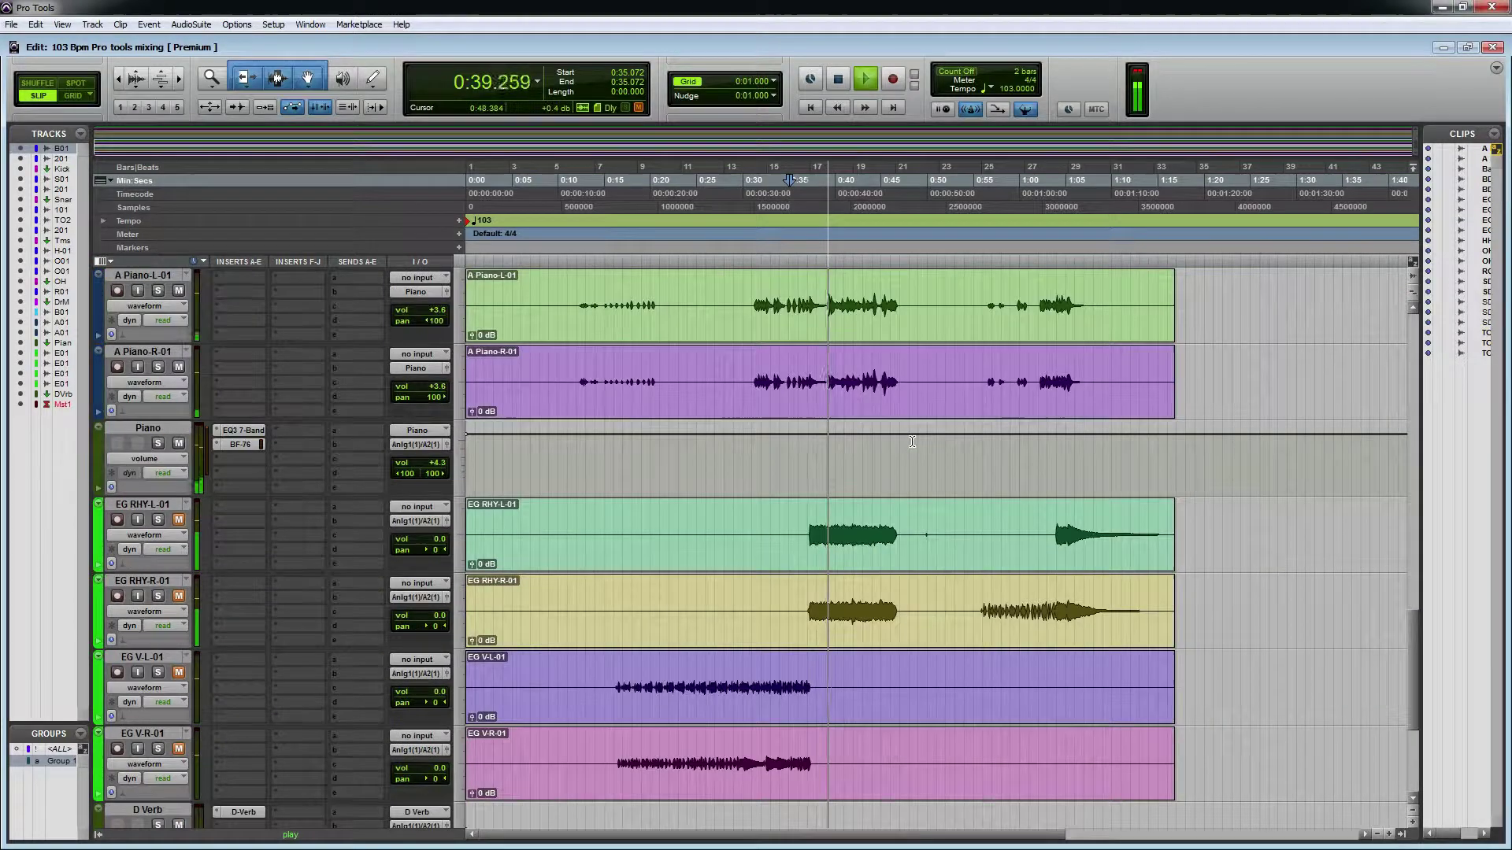
scroll(869, 481, "down", 1)
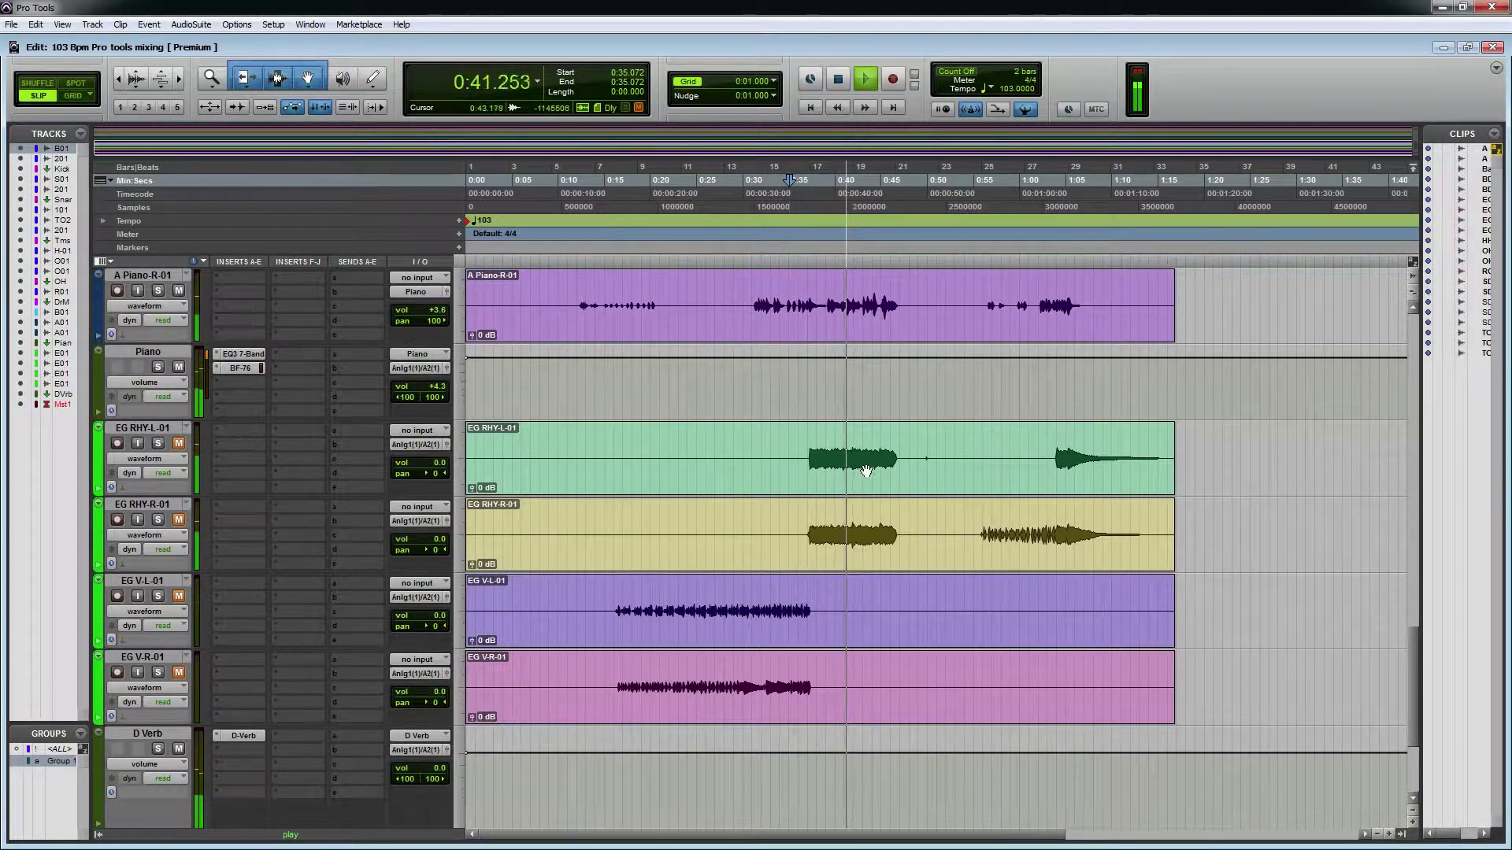
scroll(866, 471, "up", 3)
scroll(865, 471, "down", 2)
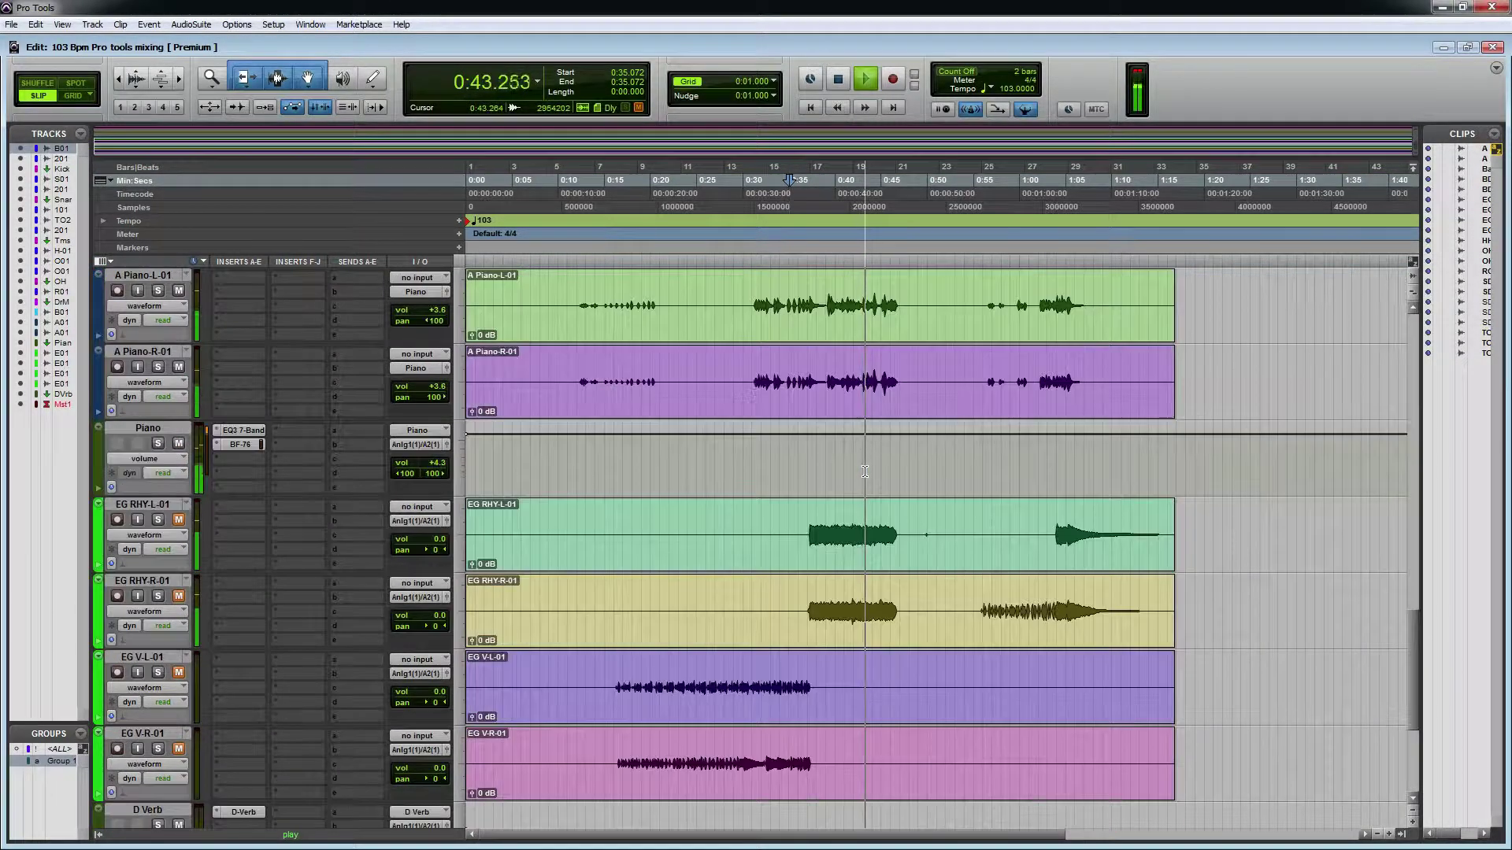
left_click(143, 507)
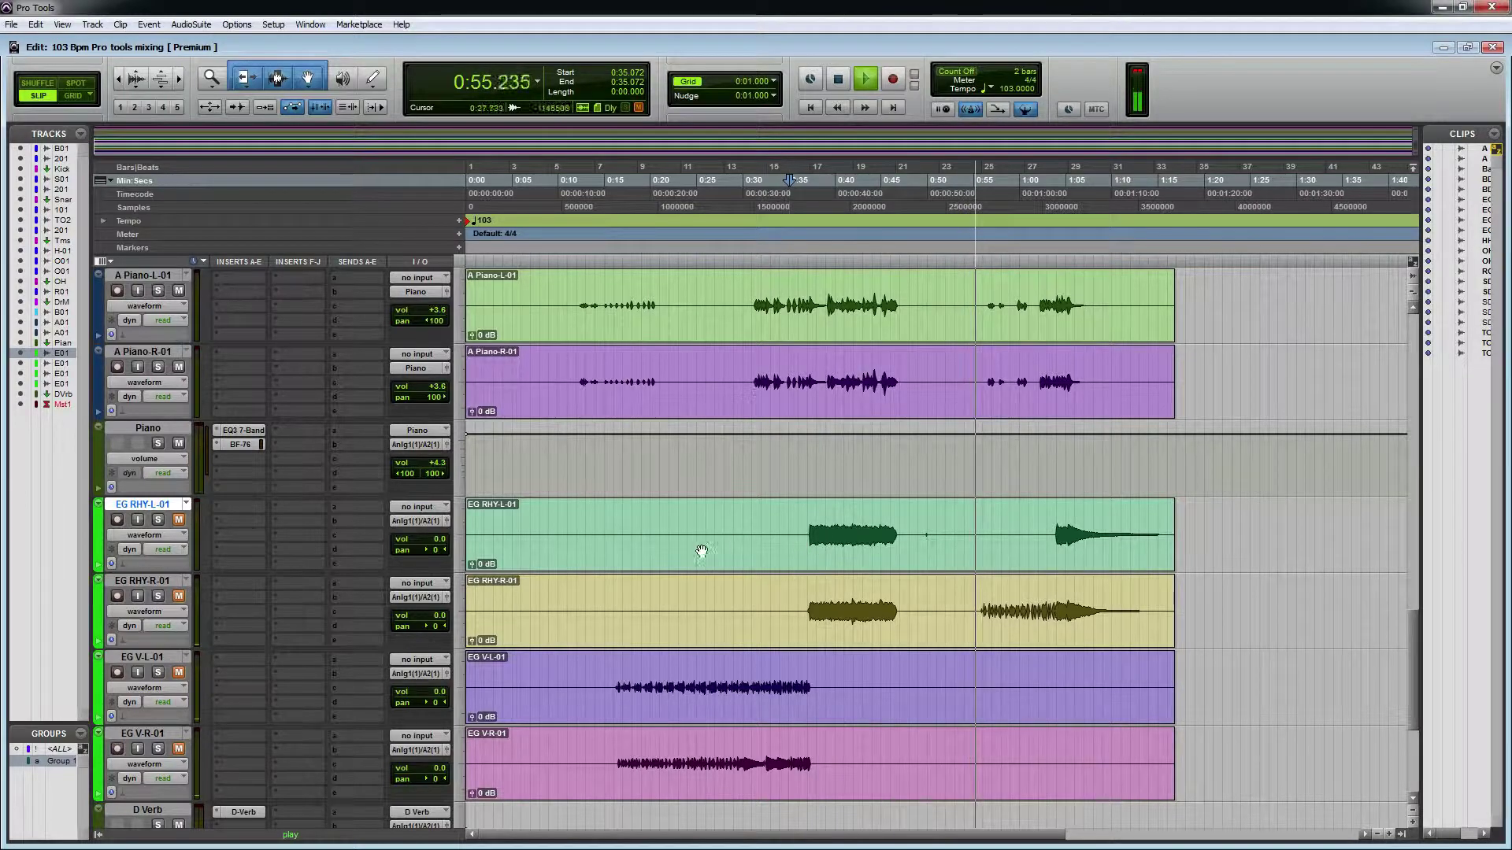
scroll(727, 493, "down", 1)
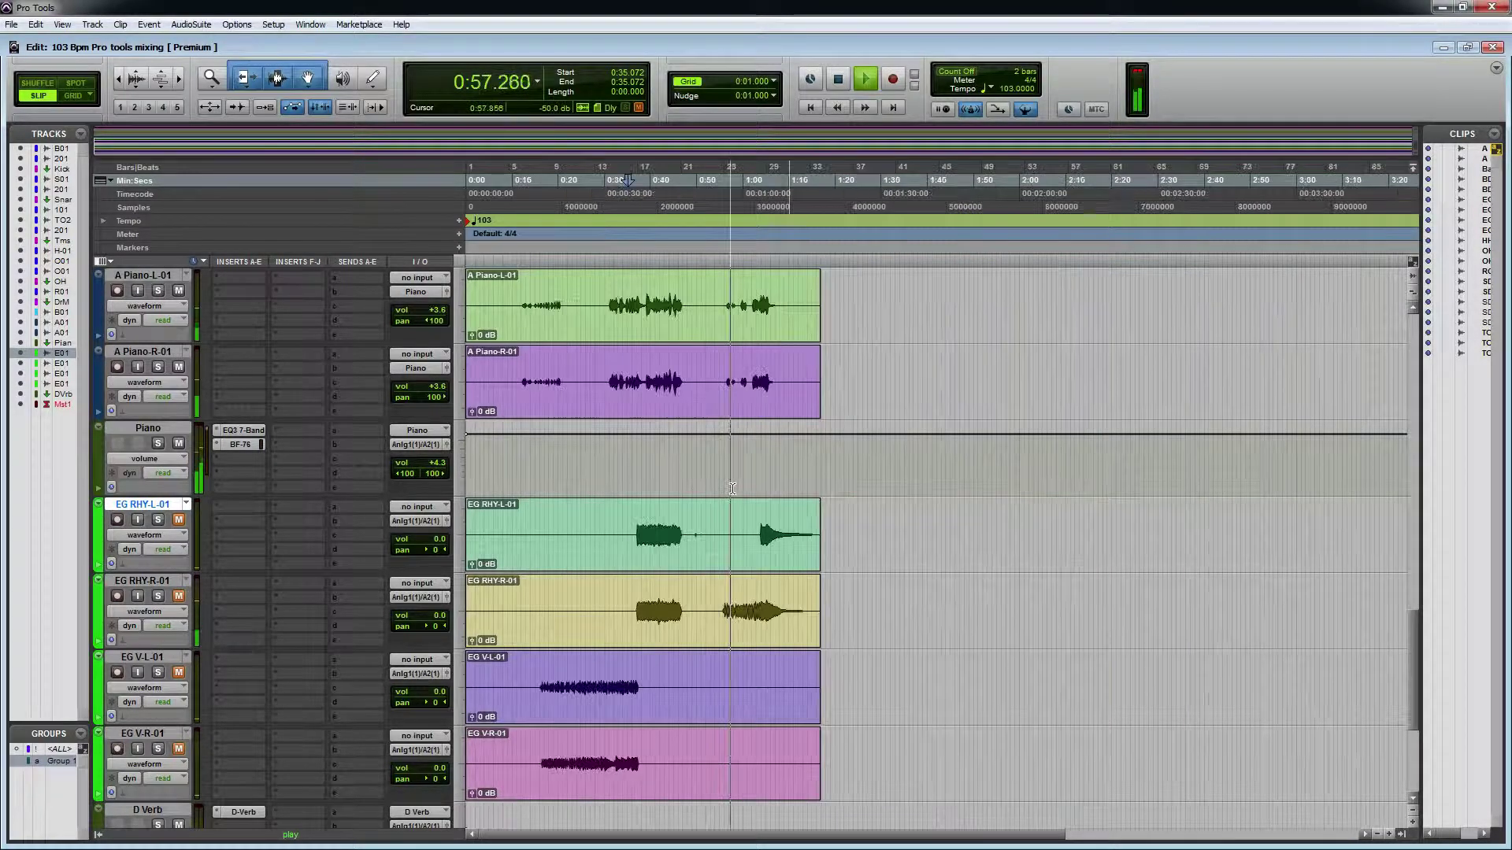
scroll(728, 489, "up", 2)
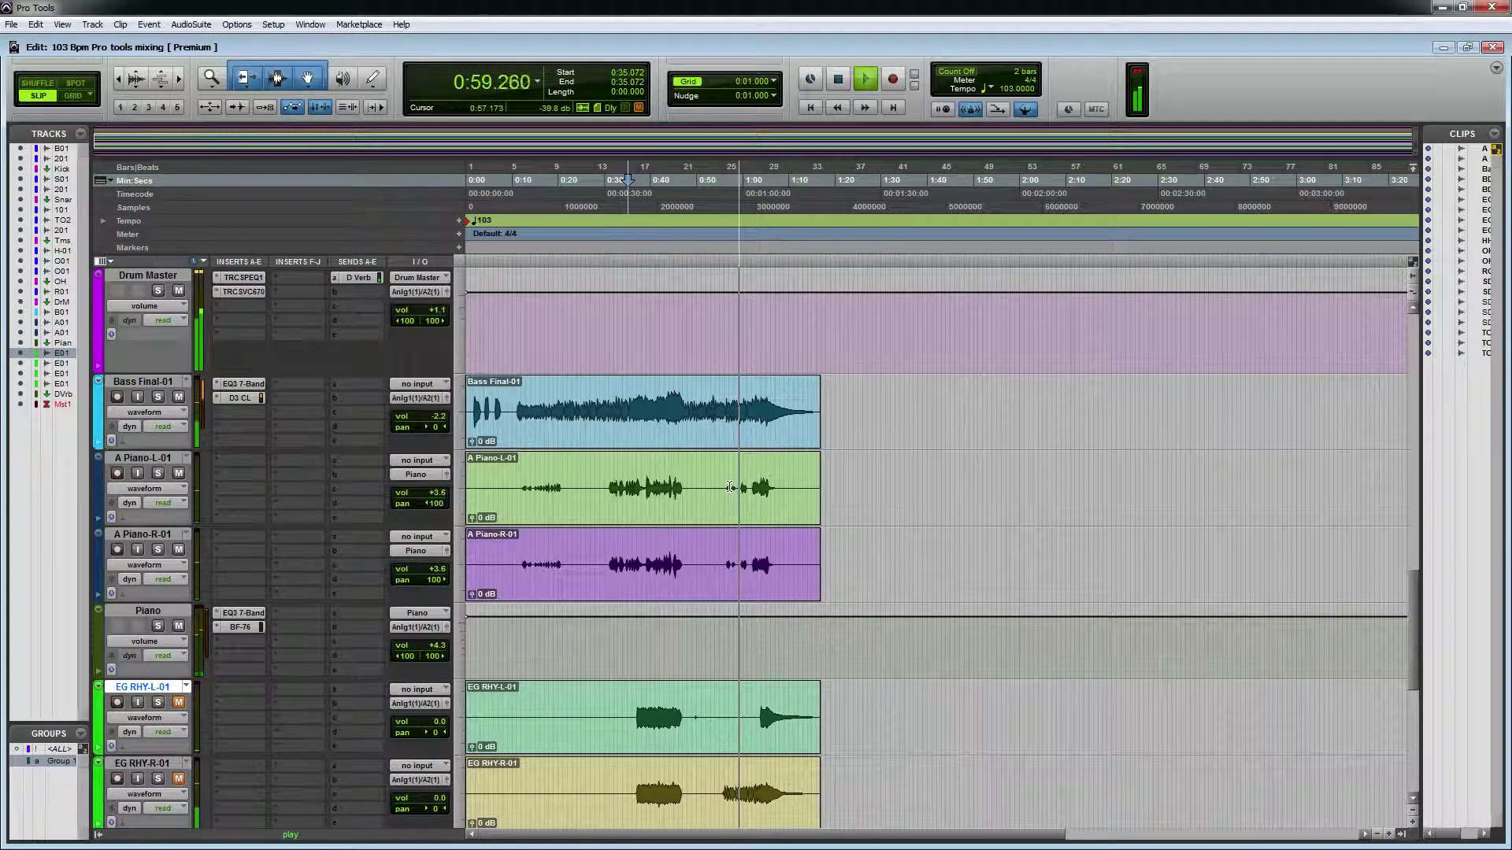